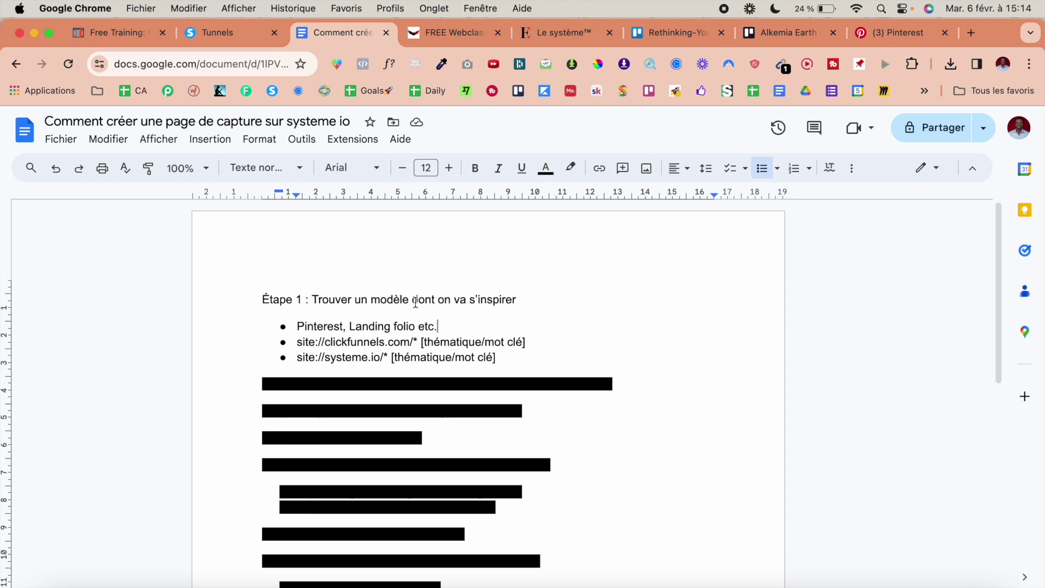
# - Examine the Success Insider free masterclass capture page, including its headline, sign-up call to action and training date pop-up
pyautogui.click(452, 32)
pyautogui.click(147, 340)
pyautogui.scroll(-4, 411, 335)
pyautogui.scroll(5, 411, 354)
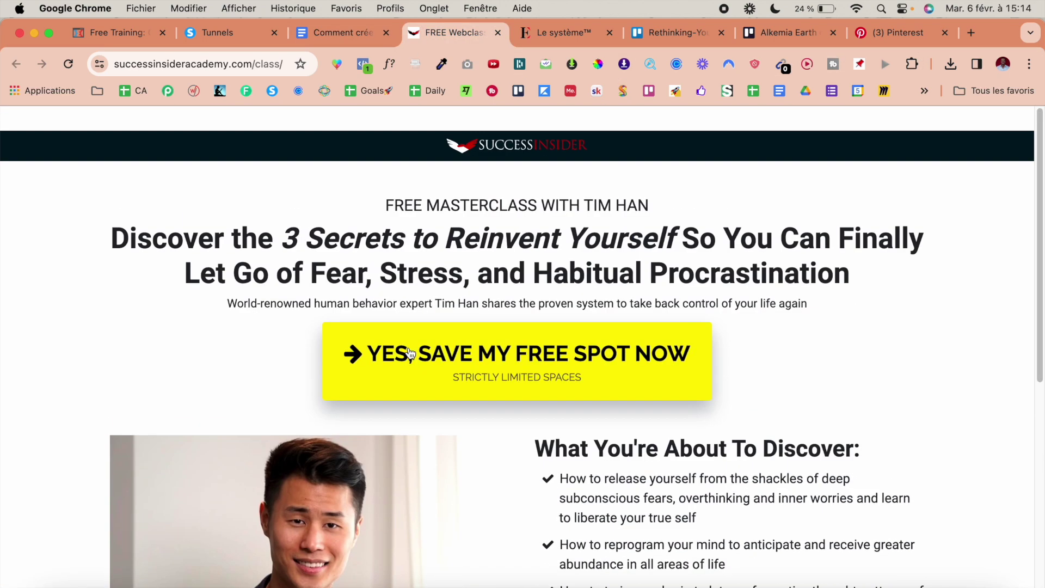
pyautogui.scroll(-7, 696, 381)
pyautogui.scroll(5, 695, 448)
pyautogui.scroll(3, 695, 448)
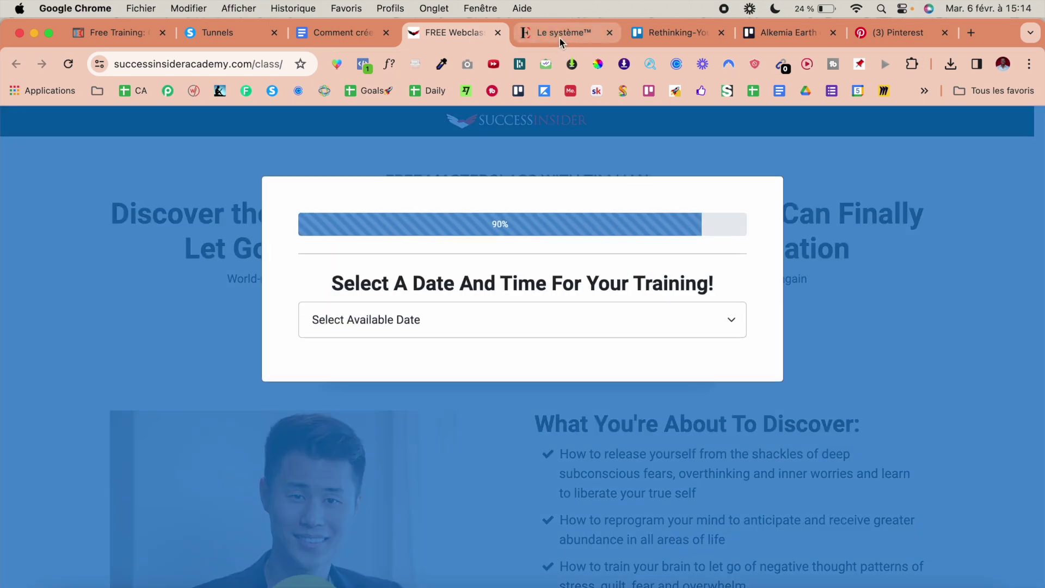
# - Review the Entrepreneurs.com capture page from its headline and video through the benefit bullets to the footer
pyautogui.click(560, 34)
pyautogui.scroll(-15, 580, 368)
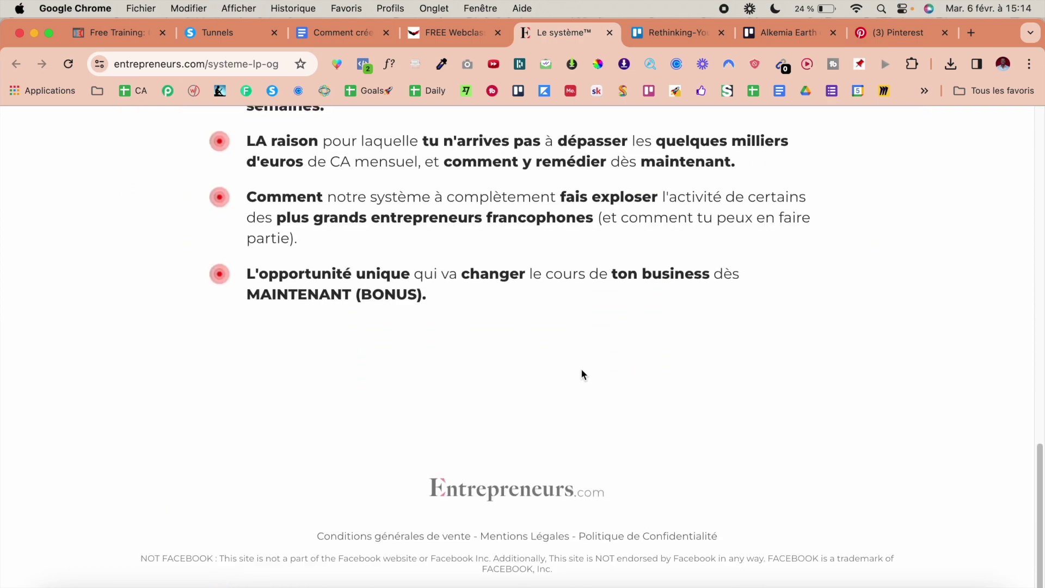
pyautogui.scroll(10, 581, 368)
pyautogui.scroll(-6, 583, 368)
pyautogui.scroll(-2, 583, 368)
pyautogui.scroll(10, 583, 368)
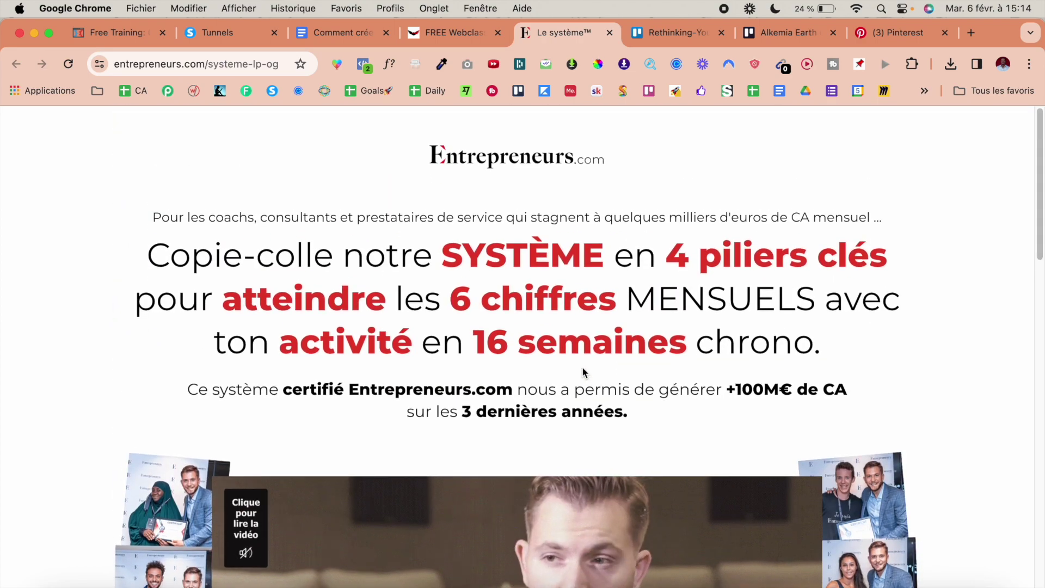
pyautogui.scroll(-7, 583, 368)
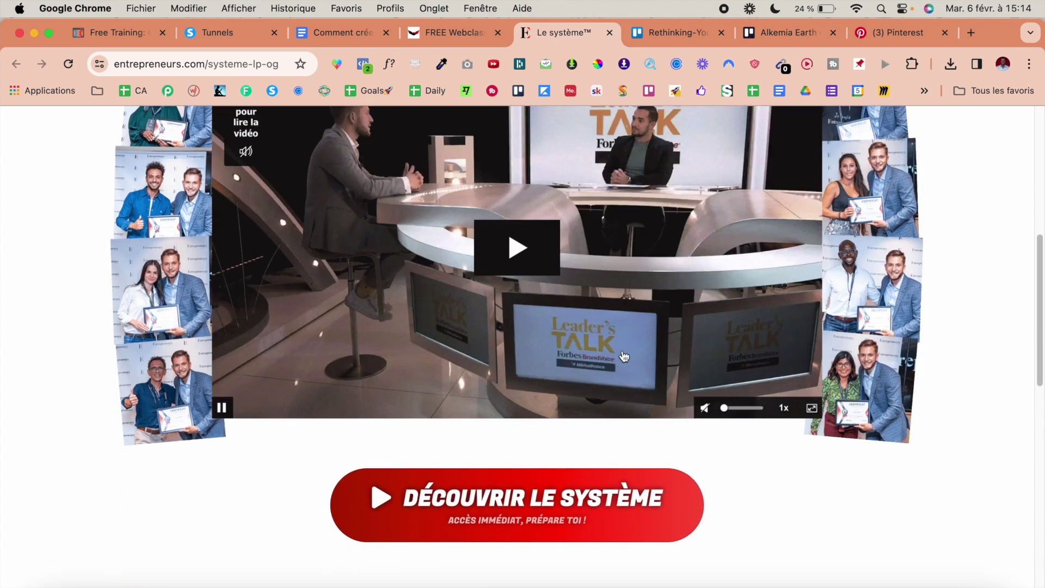
pyautogui.scroll(-12, 795, 449)
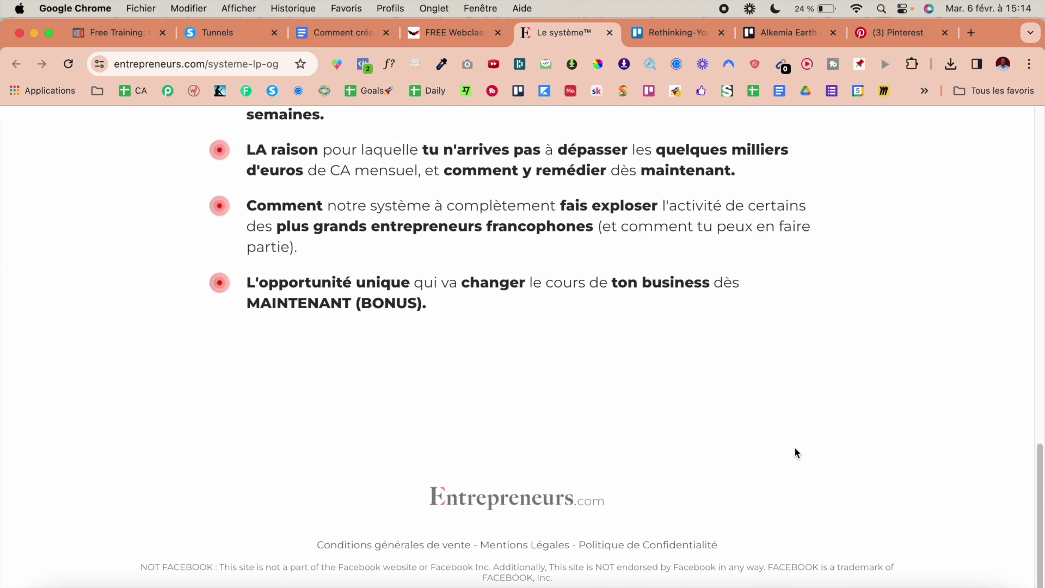
pyautogui.scroll(20, 795, 453)
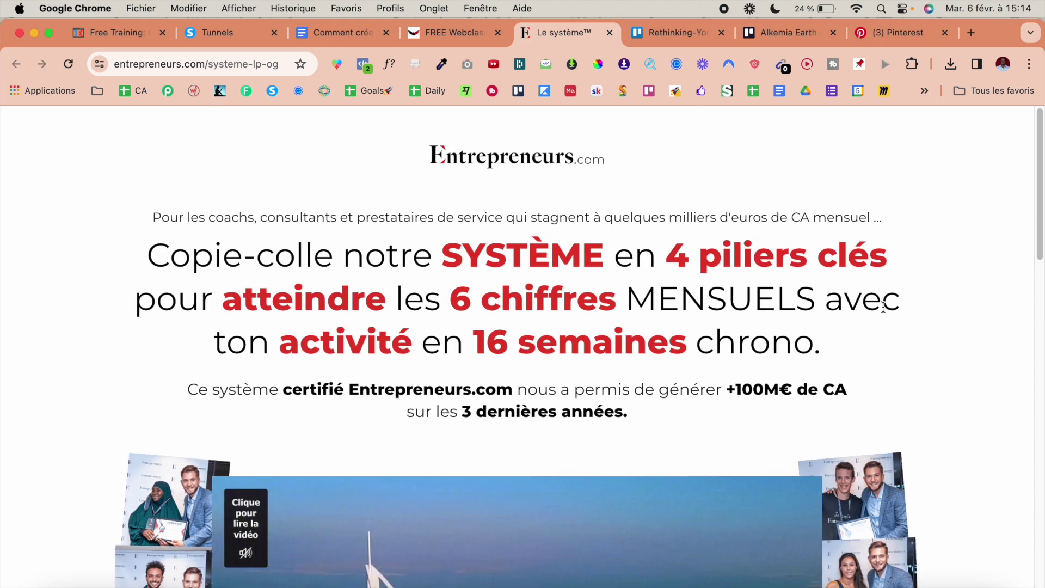
# - Return to the Google Docs outline and point out the keyword placeholder and the systeme.io domain in the Étape 1 search formulas
pyautogui.click(324, 38)
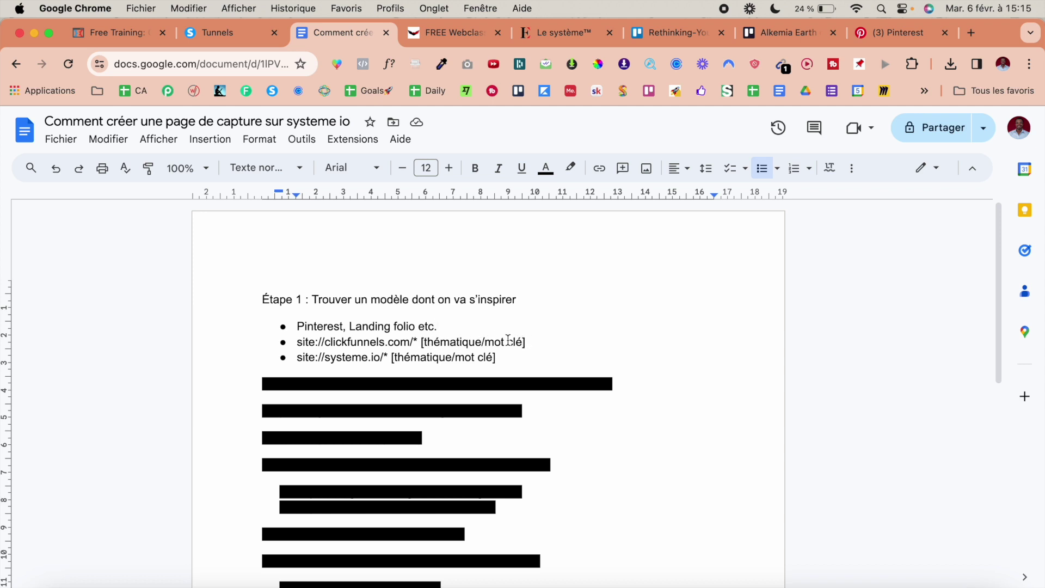
pyautogui.moveTo(522, 342); pyautogui.dragTo(427, 344)
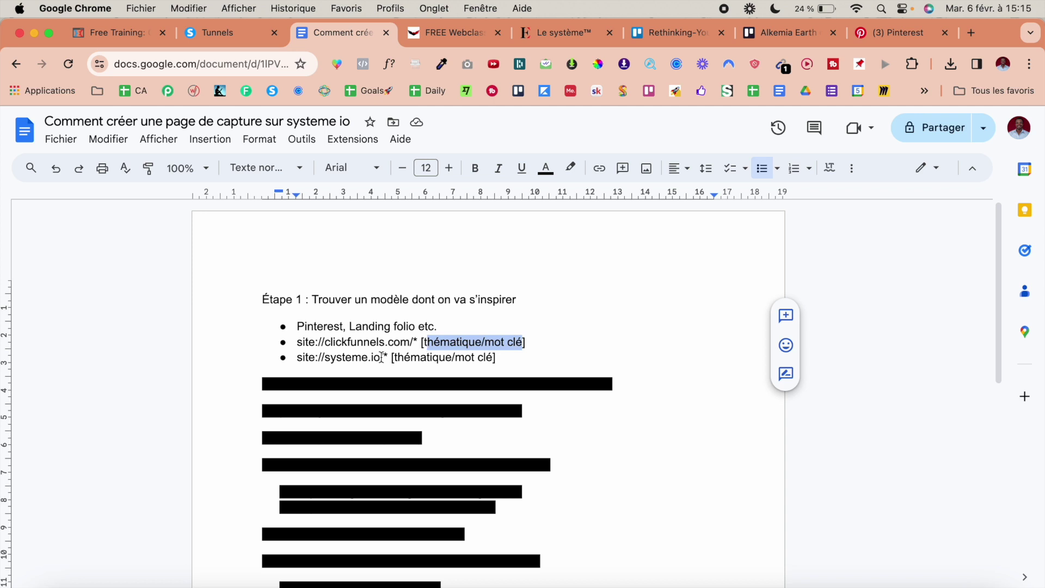
pyautogui.moveTo(381, 357); pyautogui.dragTo(362, 357)
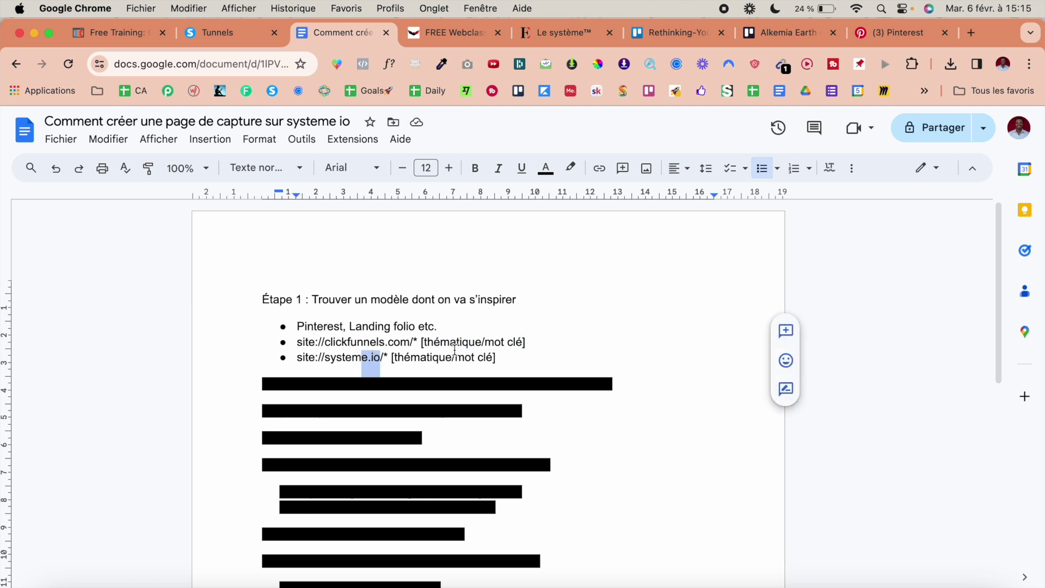
pyautogui.click(507, 354)
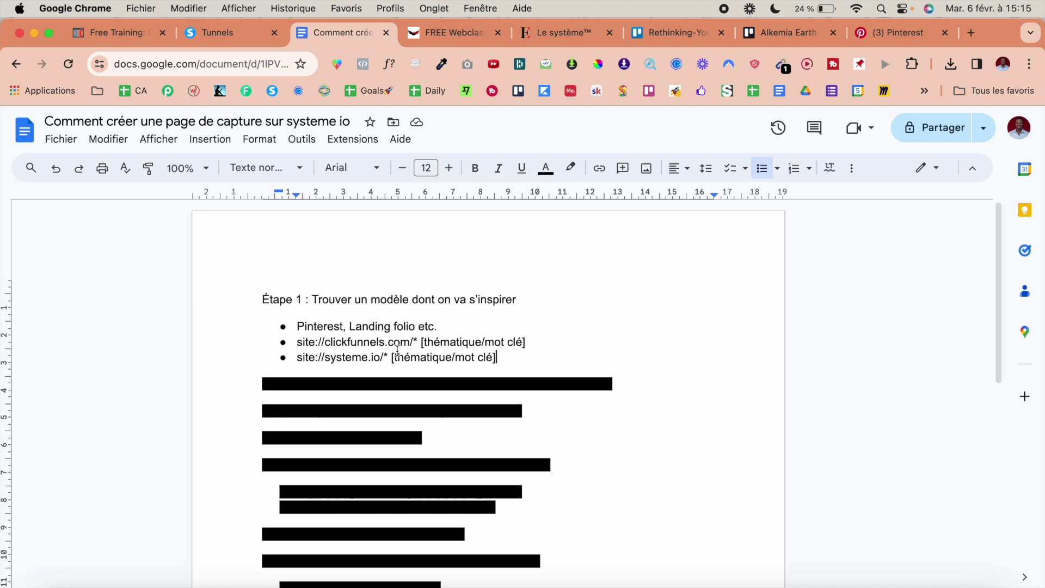
pyautogui.click(379, 358)
pyautogui.moveTo(379, 357); pyautogui.dragTo(325, 364)
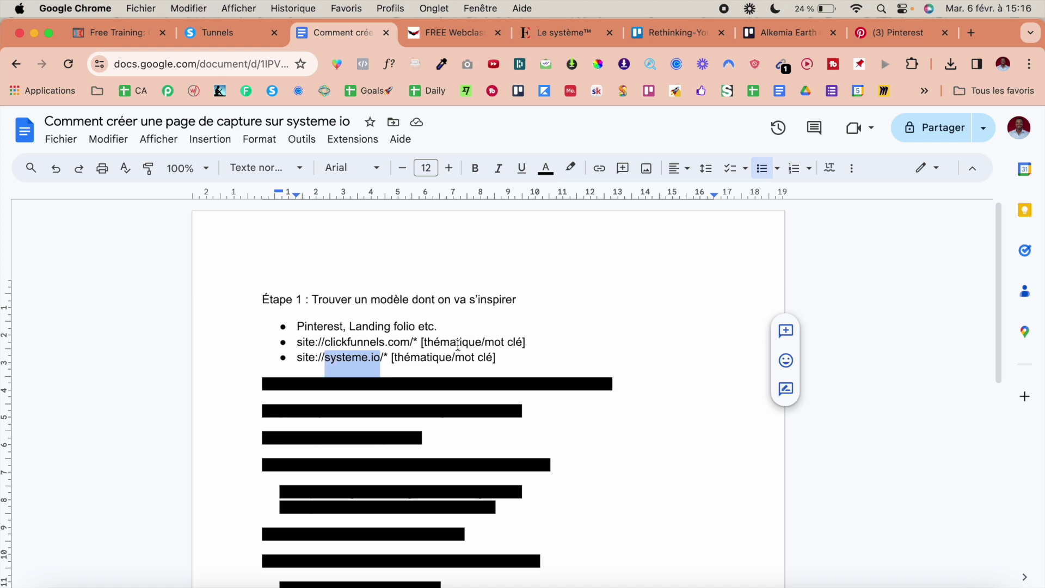
pyautogui.click(478, 341)
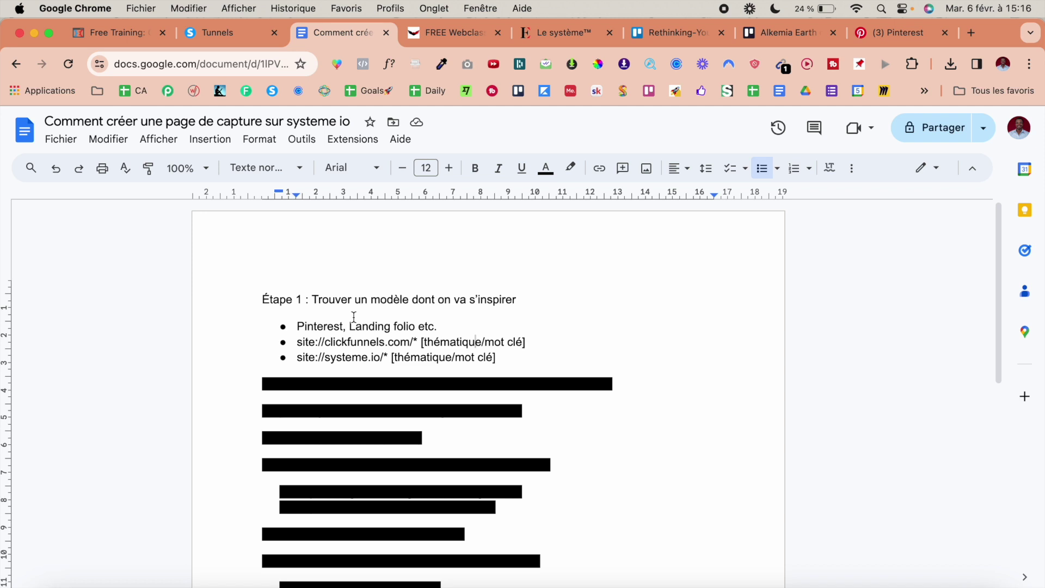
# - Switch to Pinterest and search for "page de capture mas" to find capture page inspiration
pyautogui.click(903, 35)
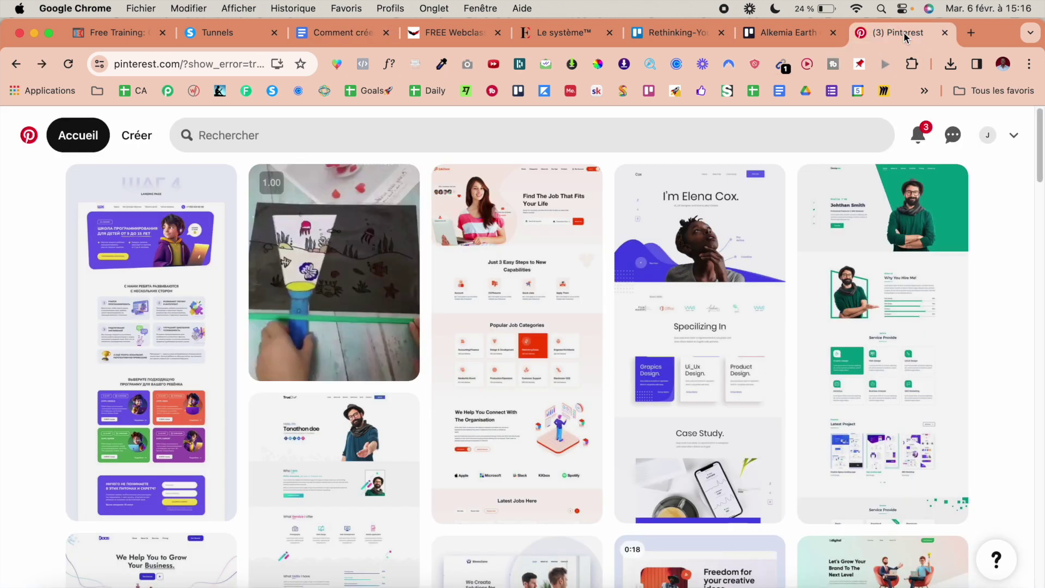
pyautogui.click(438, 135)
pyautogui.press('super+v')
pyautogui.press('super+a')
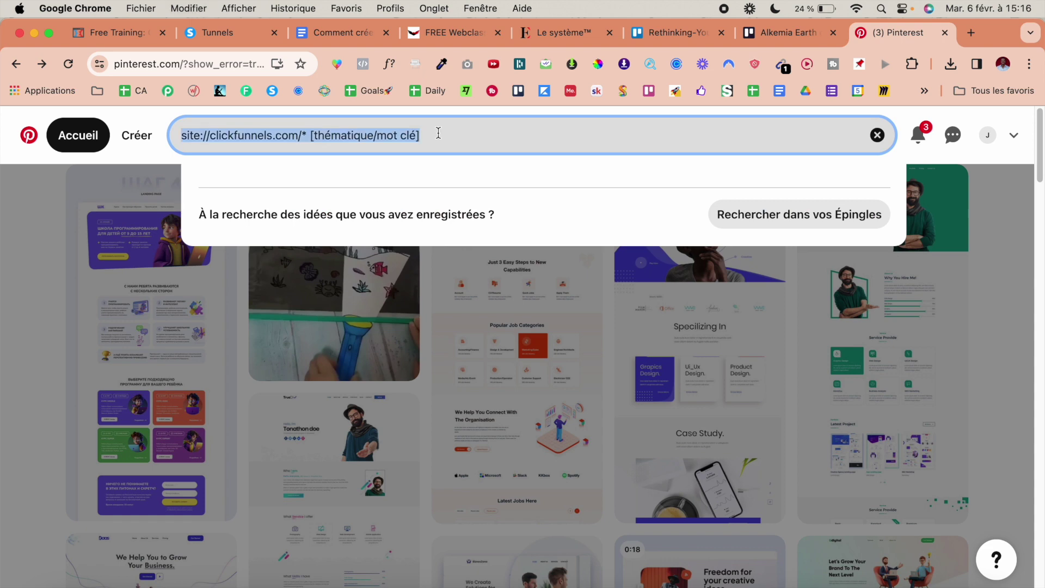
pyautogui.write('page de ')
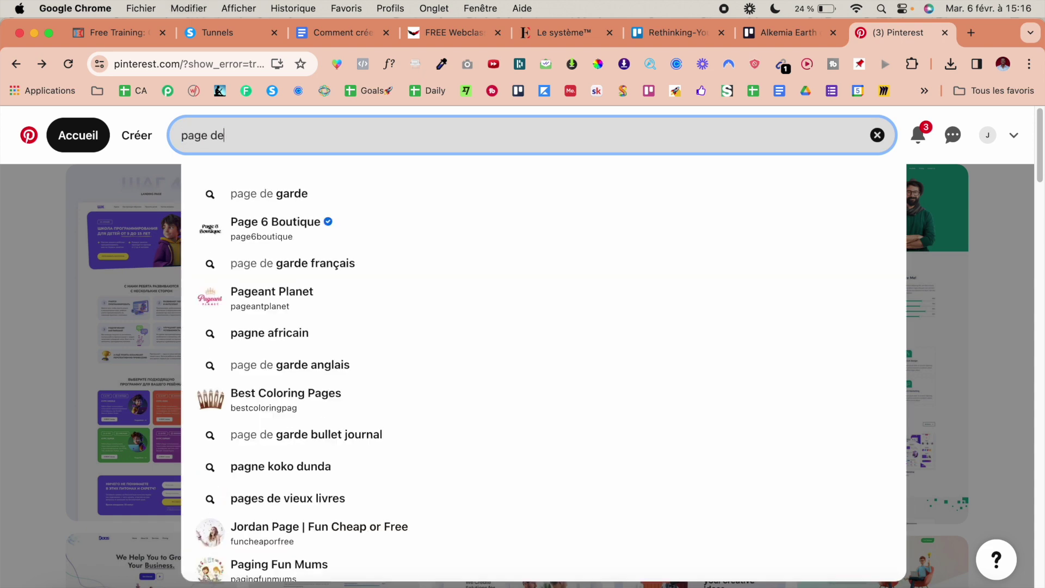
pyautogui.write('capture mas')
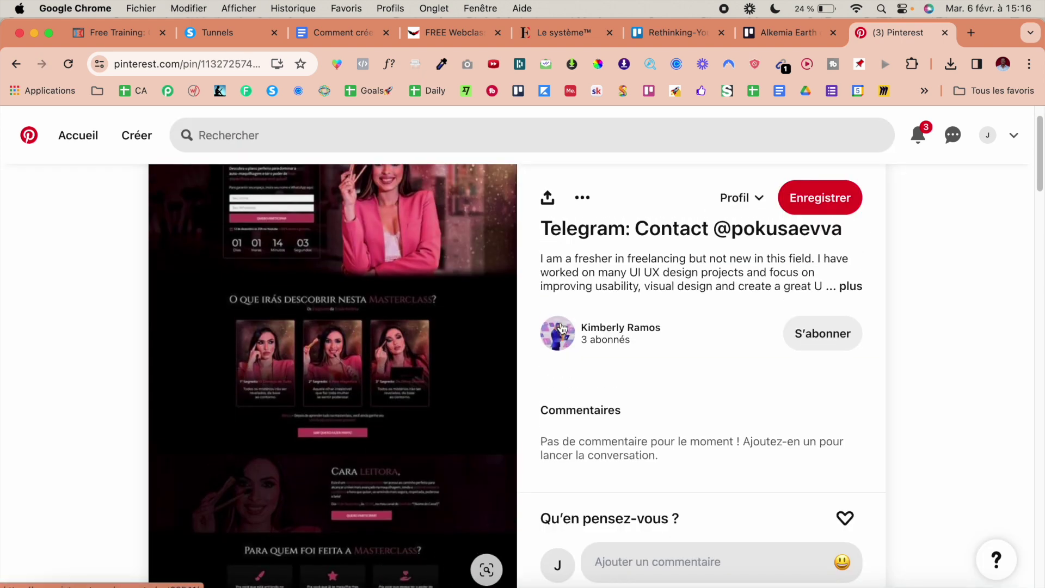
# - Examine the pink and black masterclass landing page pin and the similar designs suggested below it
pyautogui.scroll(2, 434, 306)
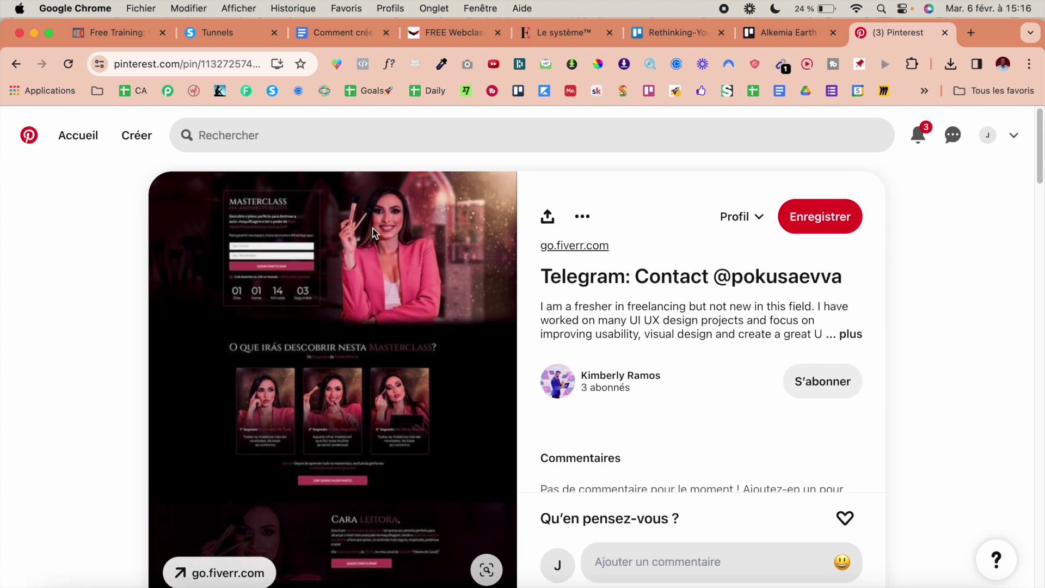
pyautogui.scroll(-10, 348, 551)
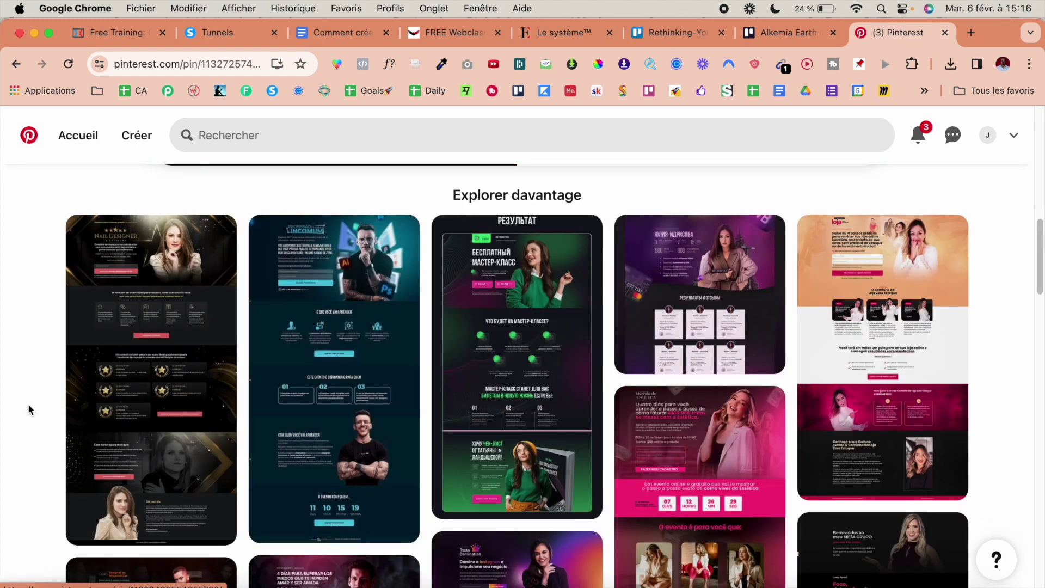
pyautogui.scroll(10, 27, 406)
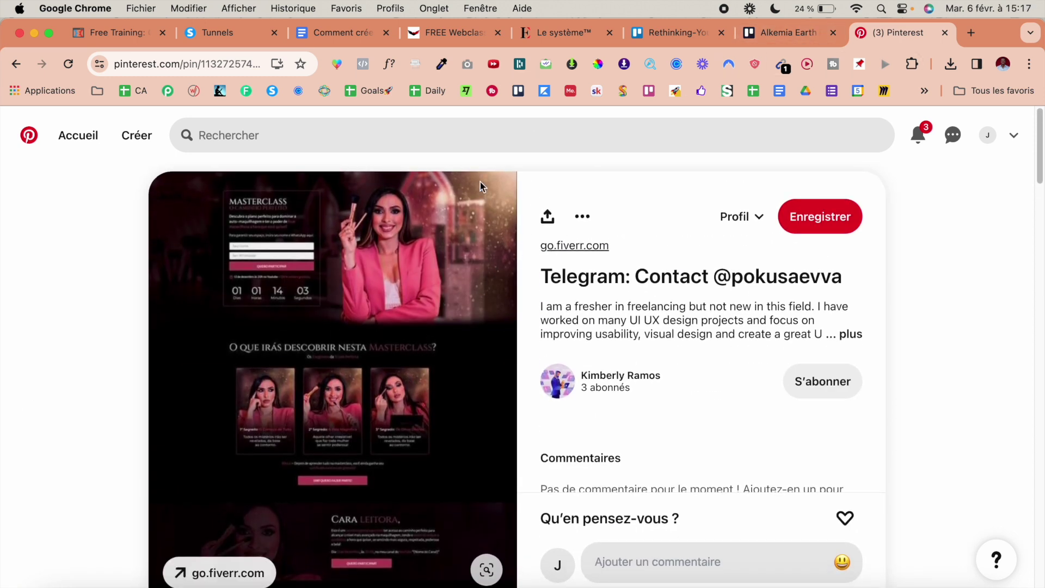
# - Review the full Rethinking You coaching session capture page image hosted on Trello
pyautogui.click(680, 35)
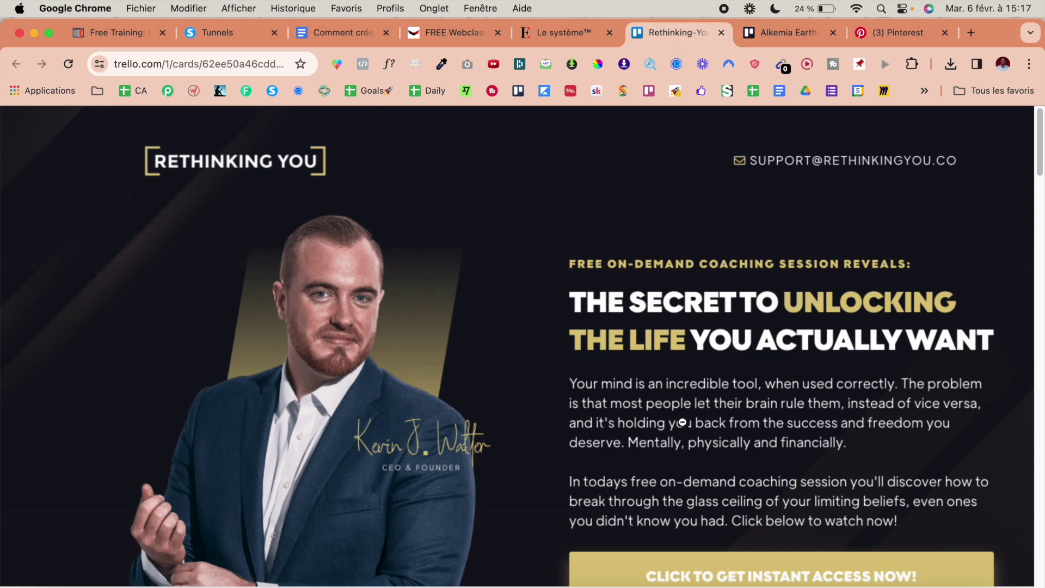
pyautogui.scroll(-20, 682, 428)
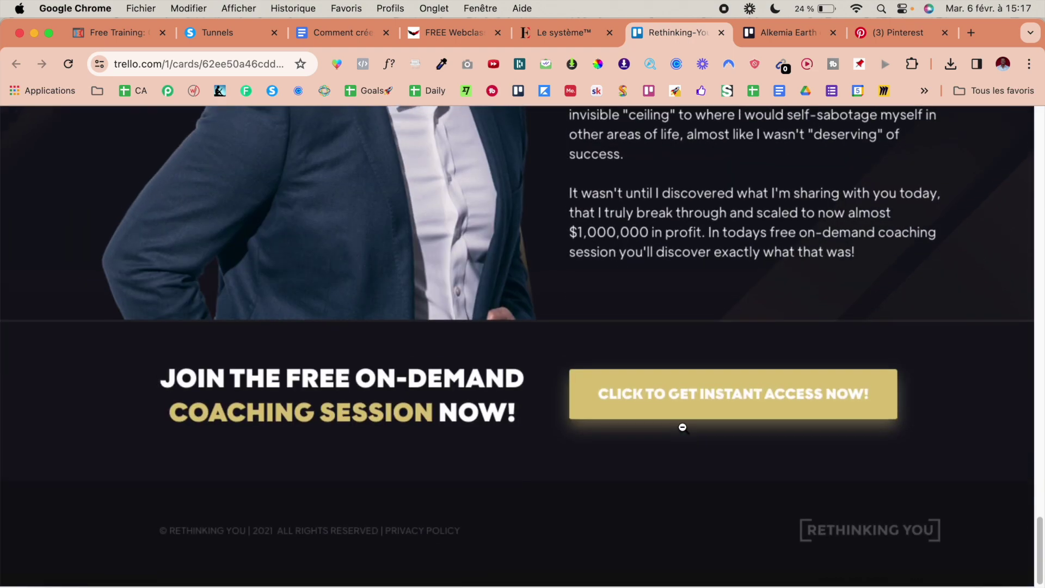
pyautogui.scroll(20, 683, 428)
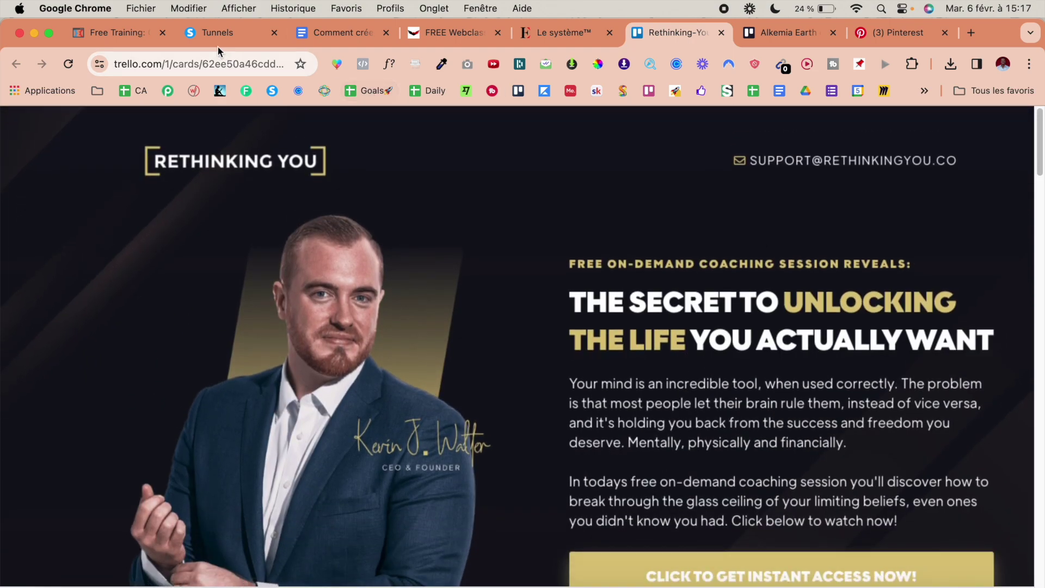
# - Remove the black highlight from the Étape 2 line in the Google Docs outline to reveal its text
pyautogui.click(222, 38)
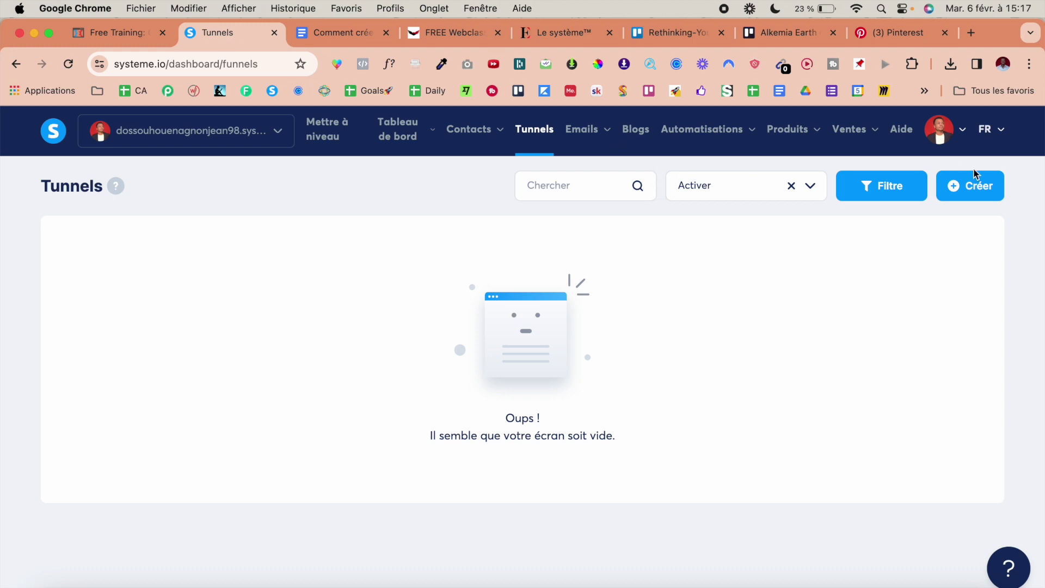
pyautogui.click(326, 33)
pyautogui.moveTo(636, 384); pyautogui.dragTo(234, 392)
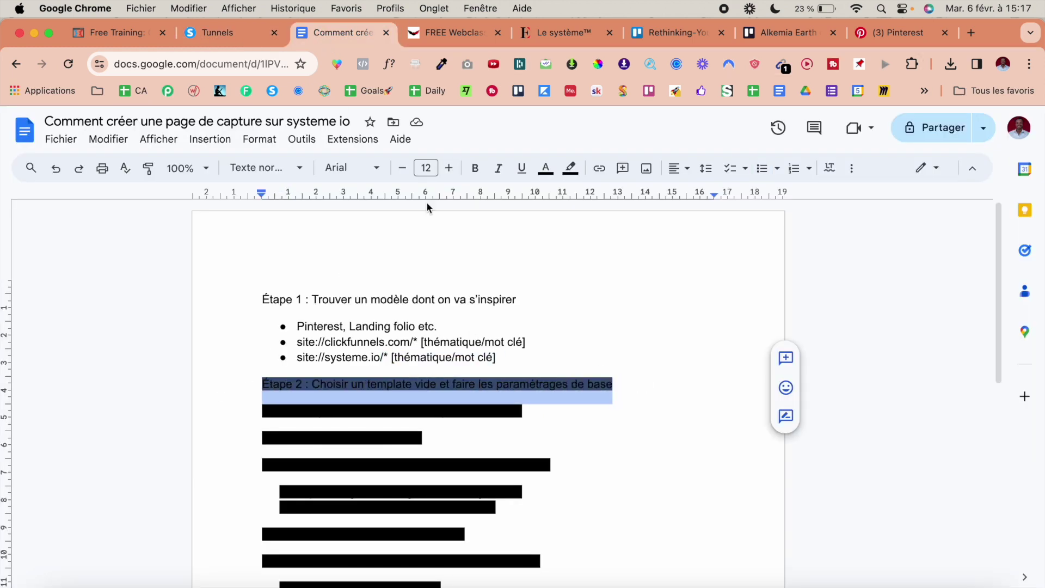
pyautogui.click(570, 168)
pyautogui.click(595, 197)
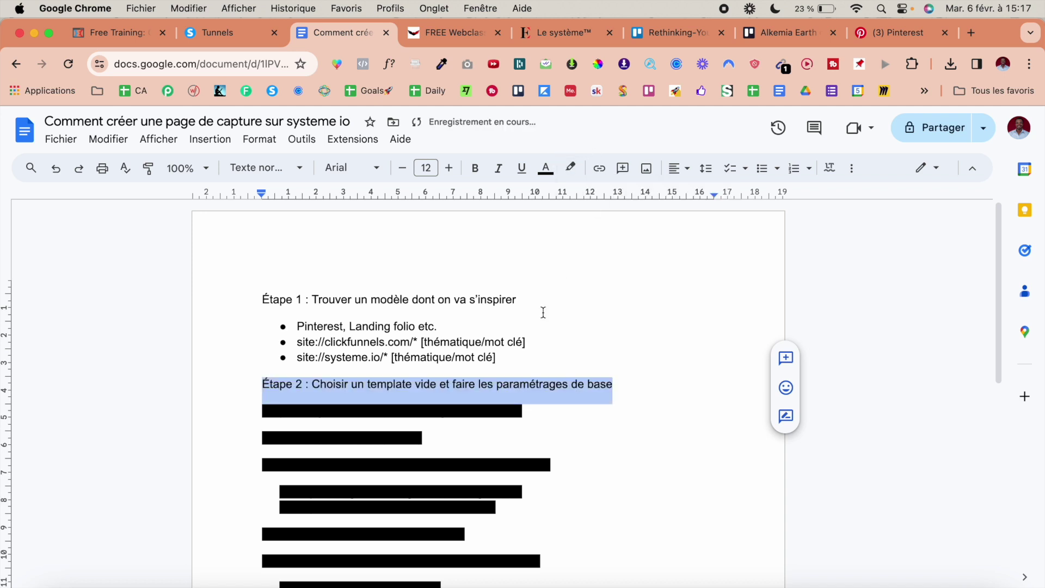
pyautogui.click(446, 384)
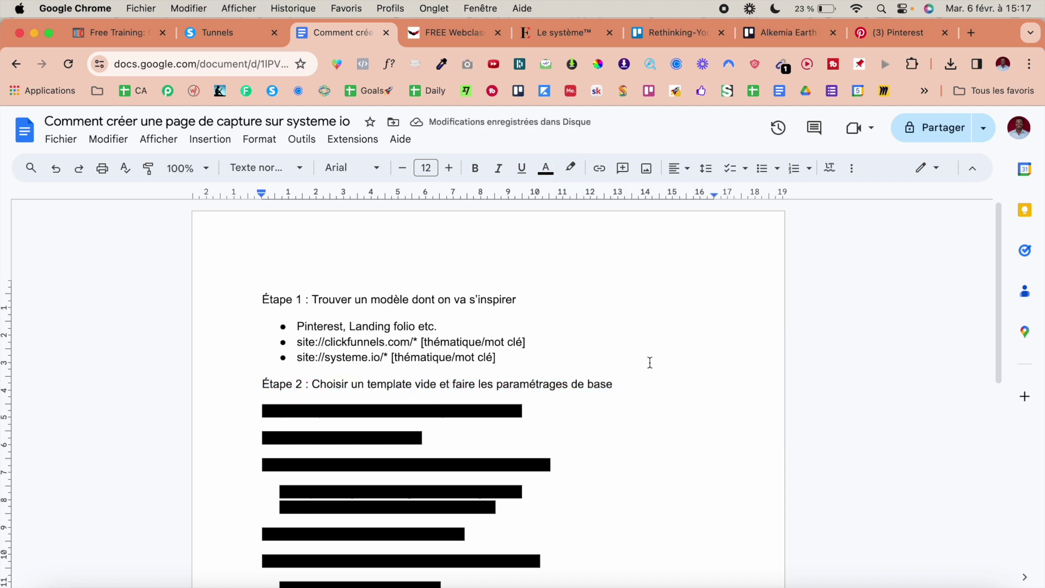
# - Switch to systeme.io and start a new funnel named "Page de capture YouTube"
pyautogui.click(218, 34)
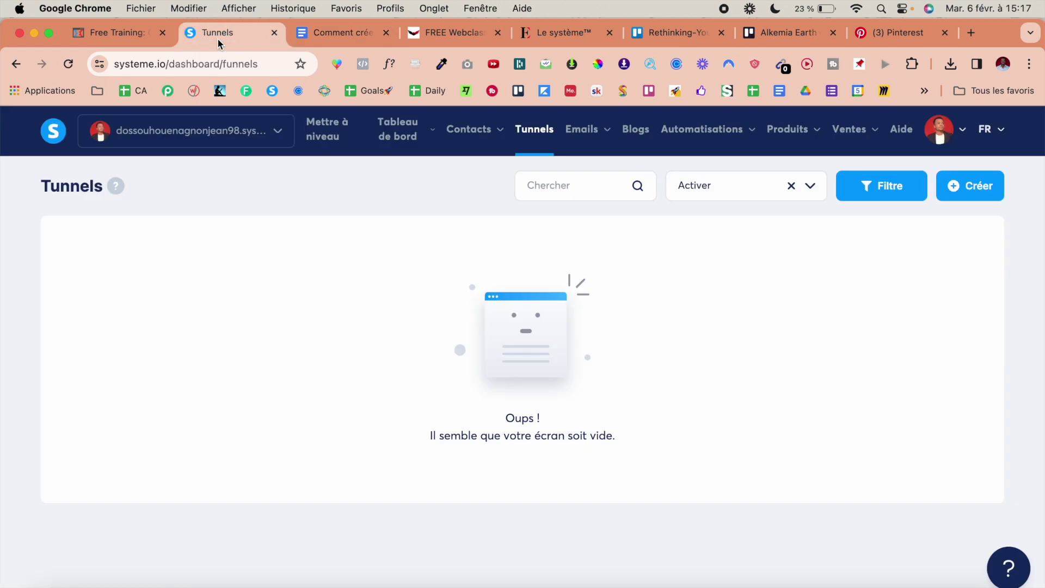
pyautogui.click(951, 188)
pyautogui.click(439, 254)
pyautogui.write('Page de capture Yo')
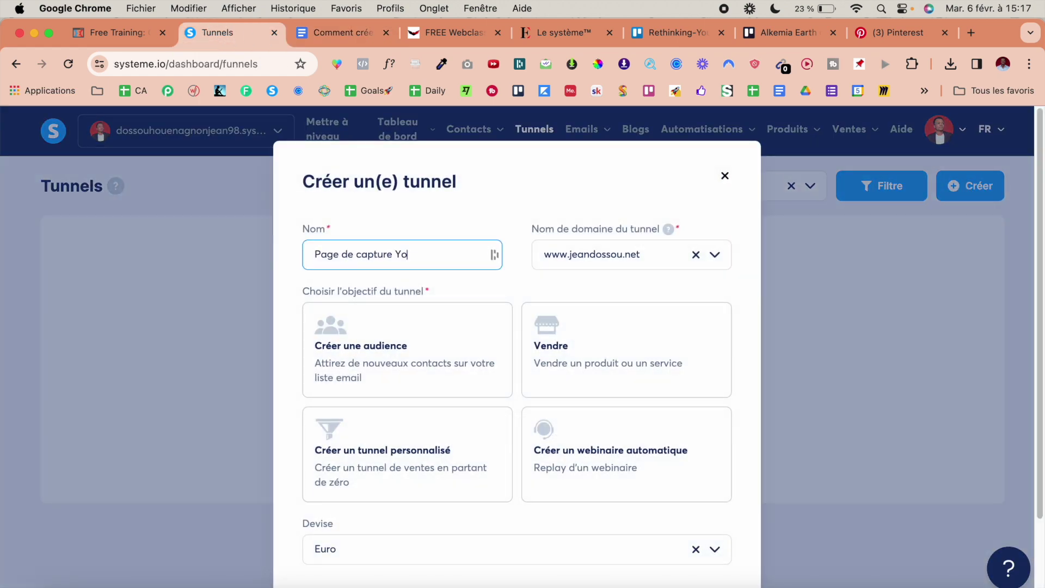
pyautogui.write('uTube')
# - Select the custom .net domain for the funnel, choose the "Créer une audience" objective and save it
pyautogui.click(637, 259)
pyautogui.click(614, 290)
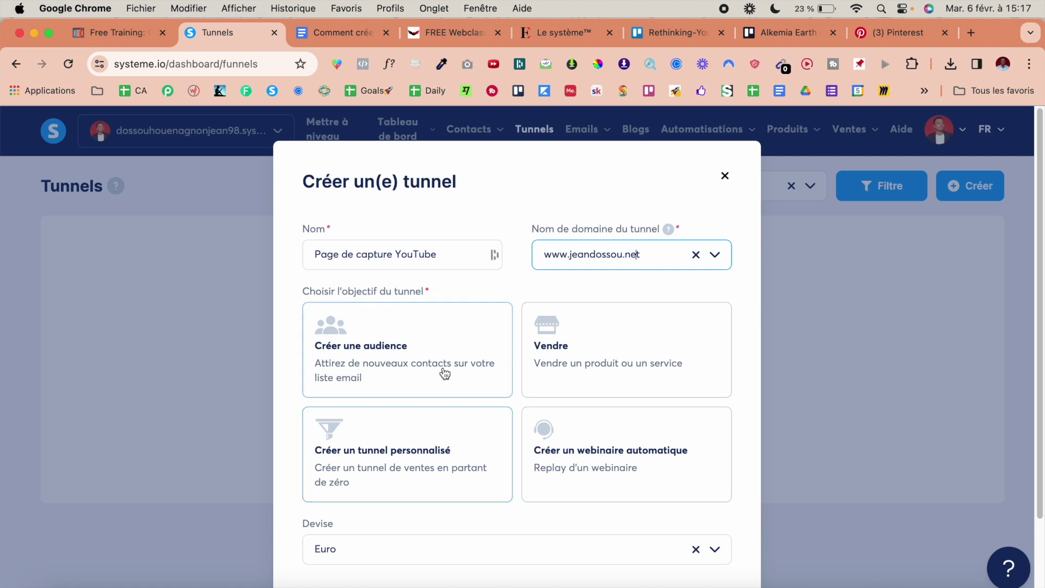
pyautogui.click(399, 343)
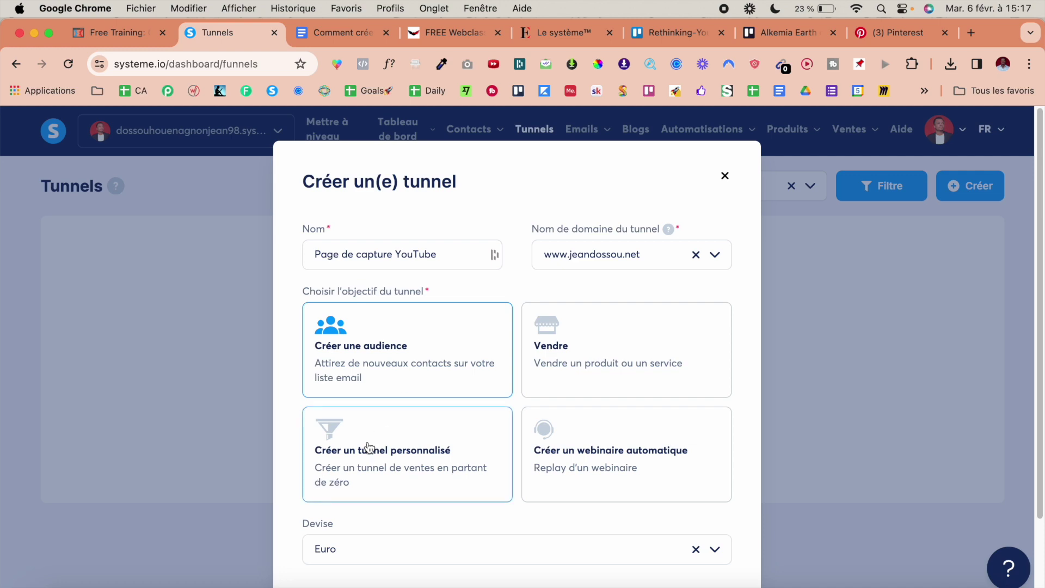
pyautogui.scroll(-1, 414, 453)
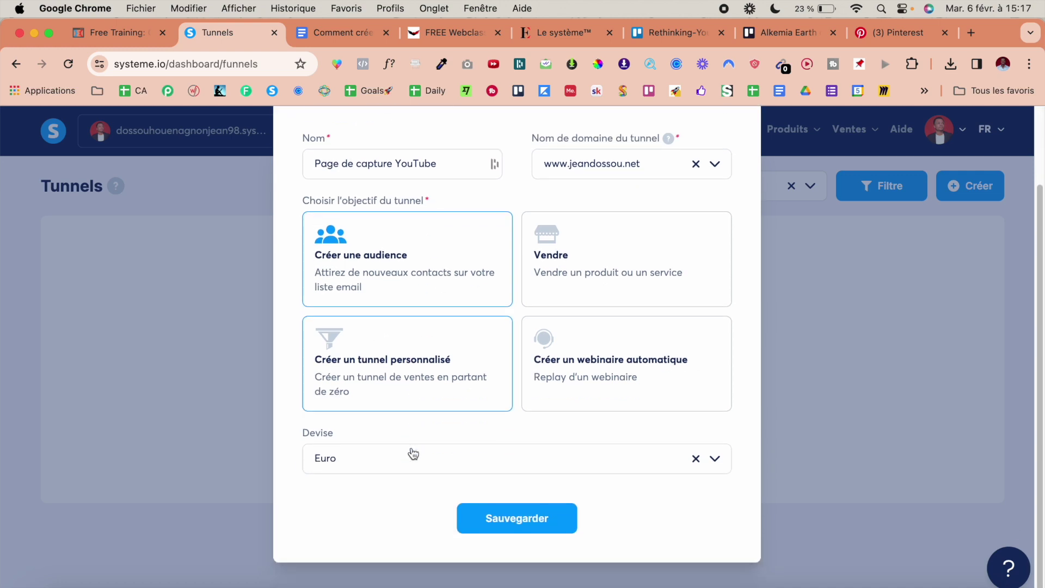
pyautogui.click(567, 511)
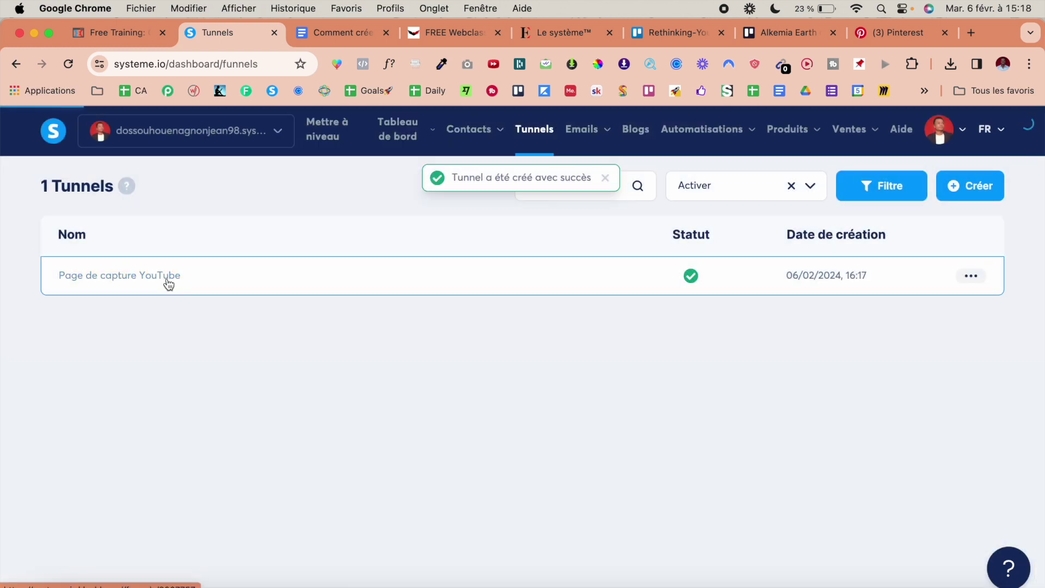
# - Open the Page de capture YouTube funnel and apply the blank template to its capture page
pyautogui.click(166, 276)
pyautogui.scroll(-10, 490, 409)
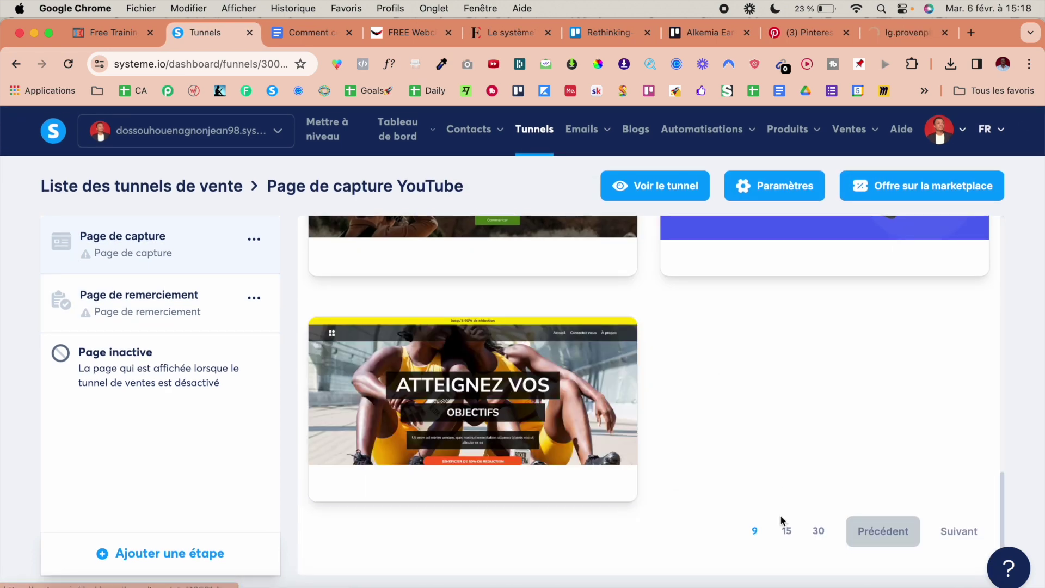
pyautogui.click(818, 531)
pyautogui.scroll(-15, 755, 412)
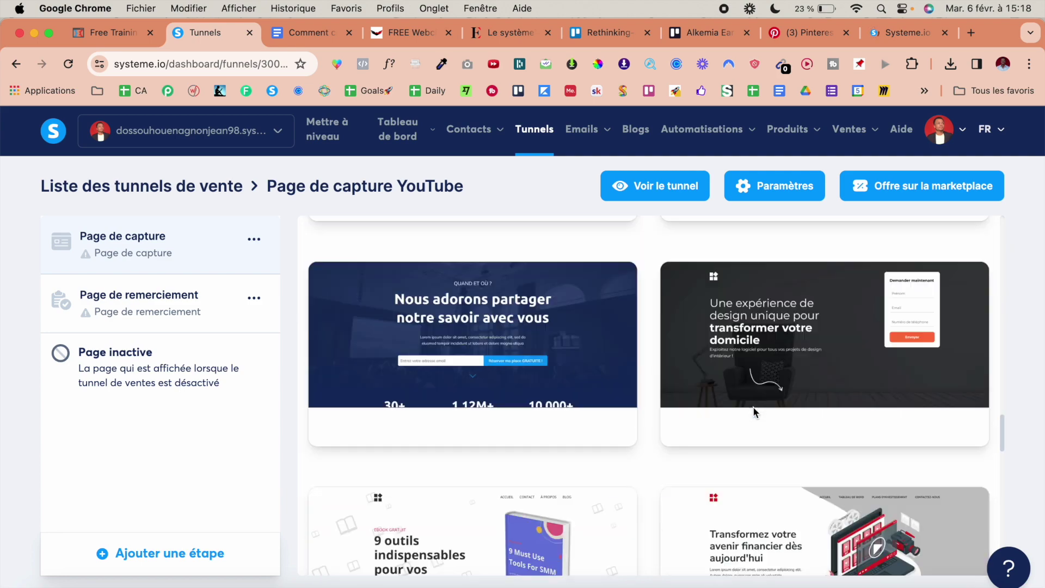
pyautogui.scroll(6, 983, 289)
pyautogui.scroll(3, 983, 289)
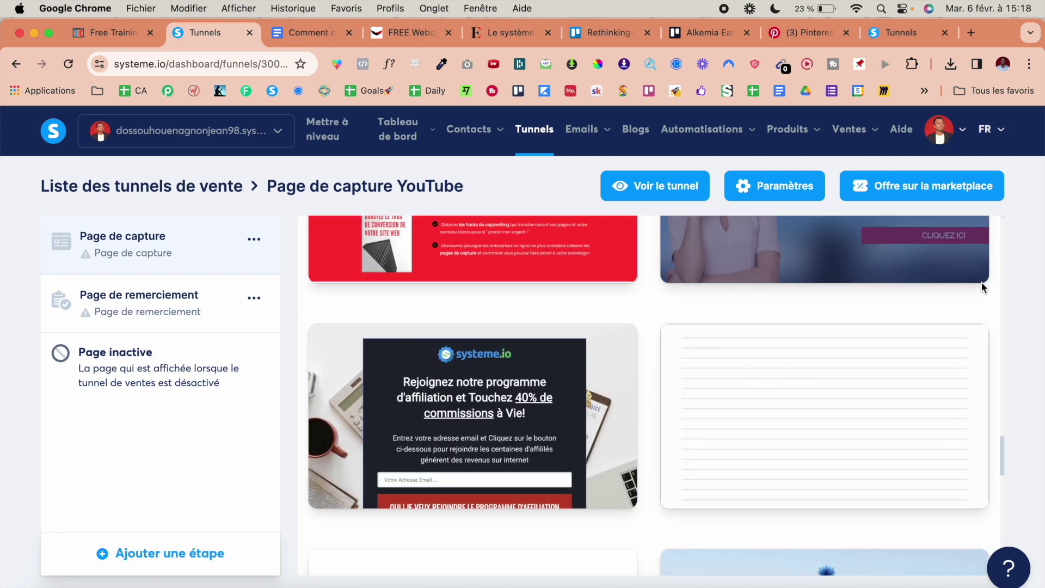
pyautogui.click(761, 418)
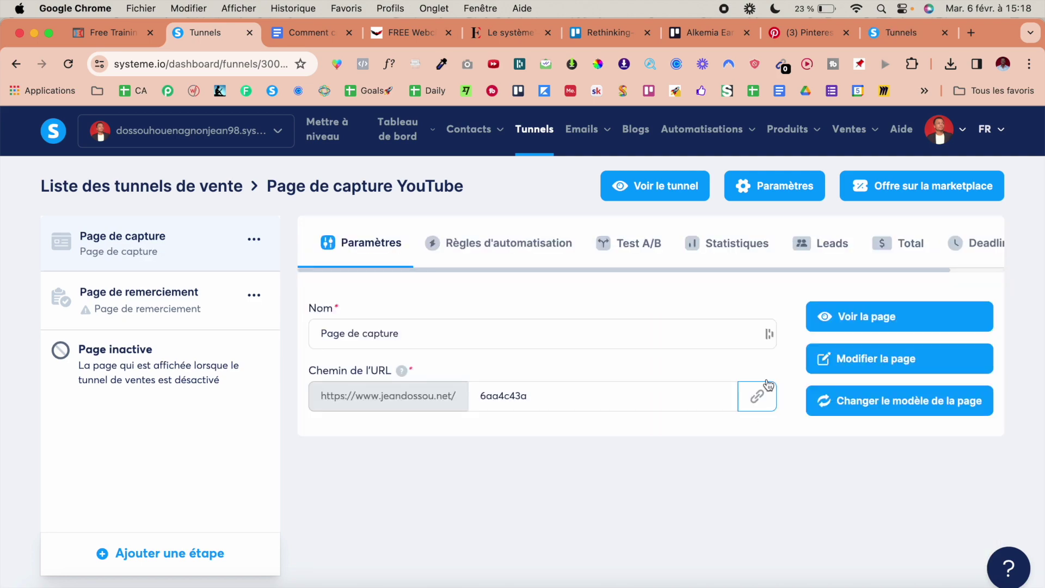
# - Open the capture page in the page editor and look through its page settings
pyautogui.click(867, 364)
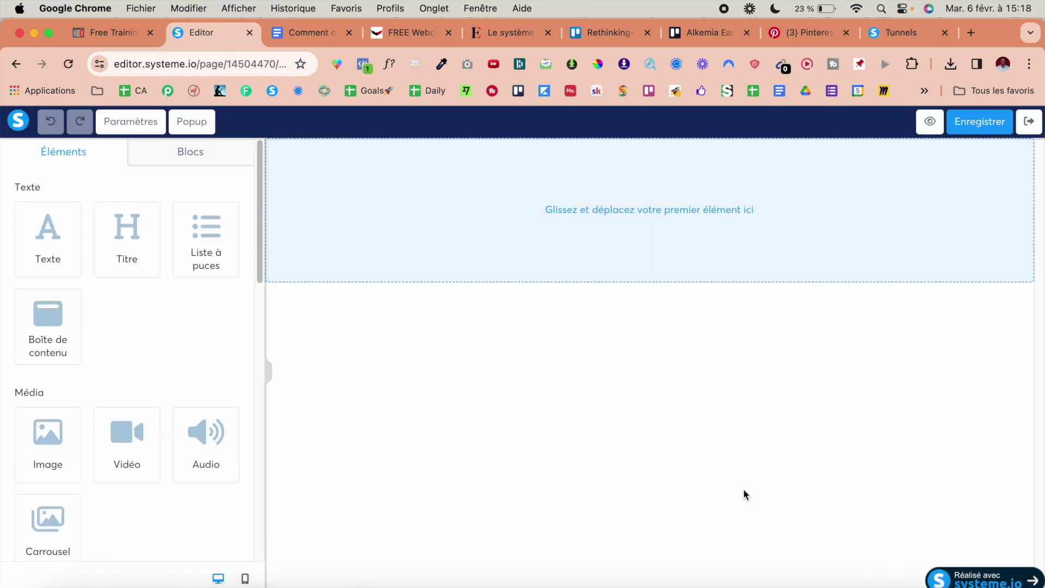
pyautogui.click(114, 133)
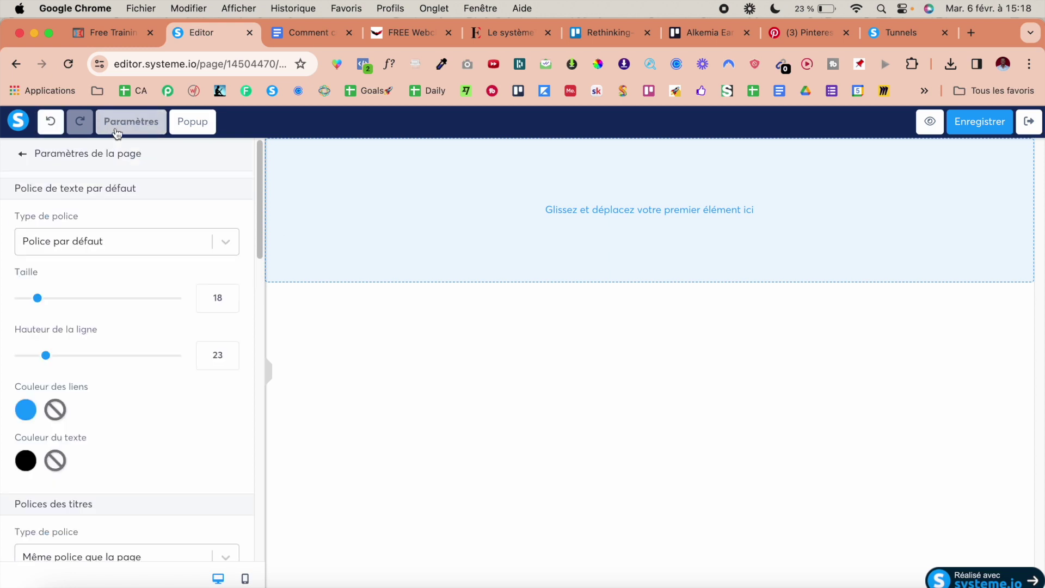
pyautogui.scroll(-15, 171, 417)
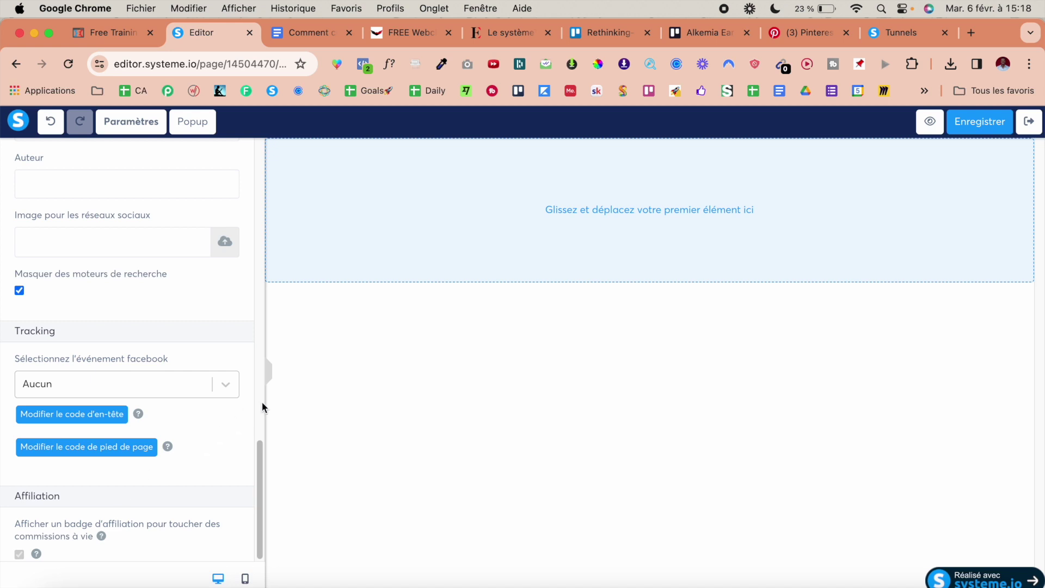
pyautogui.click(389, 362)
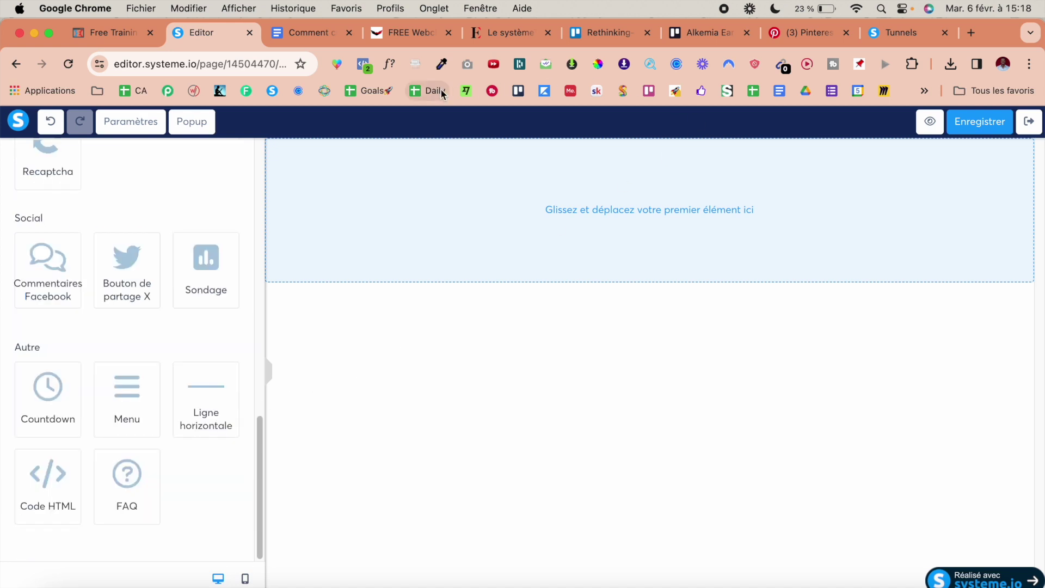
pyautogui.scroll(10, 126, 222)
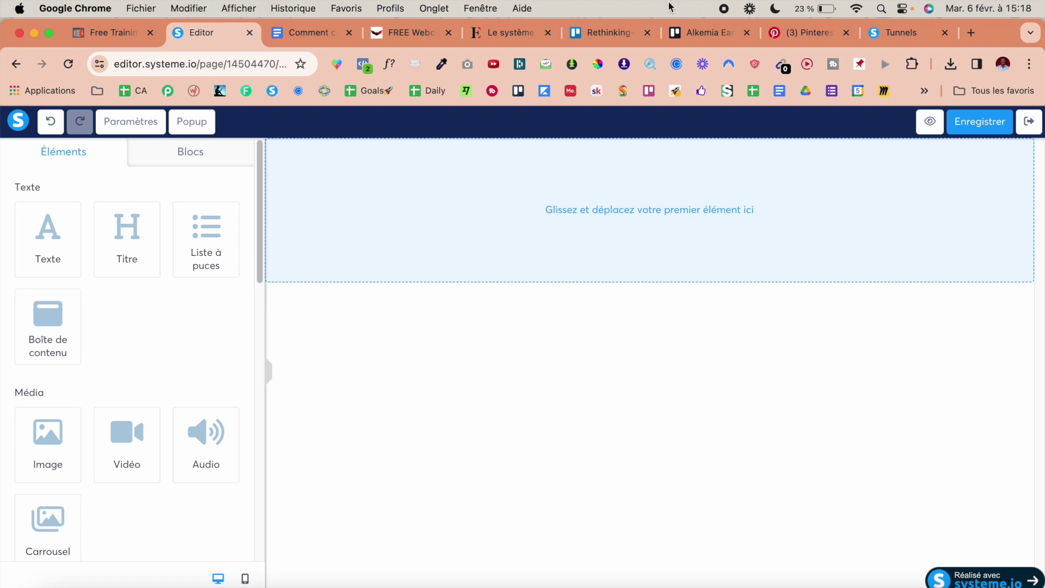
# - Compare the Pinterest masterclass design, the Rethinking You page and the Alkemia Earth opt-in page as models for the capture page
pyautogui.click(799, 33)
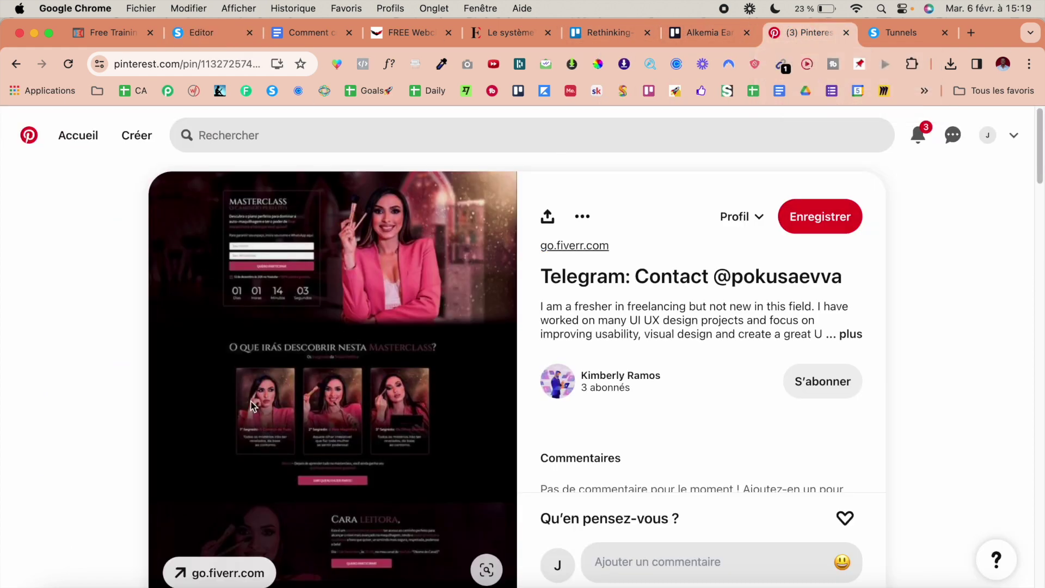
pyautogui.scroll(-5, 464, 411)
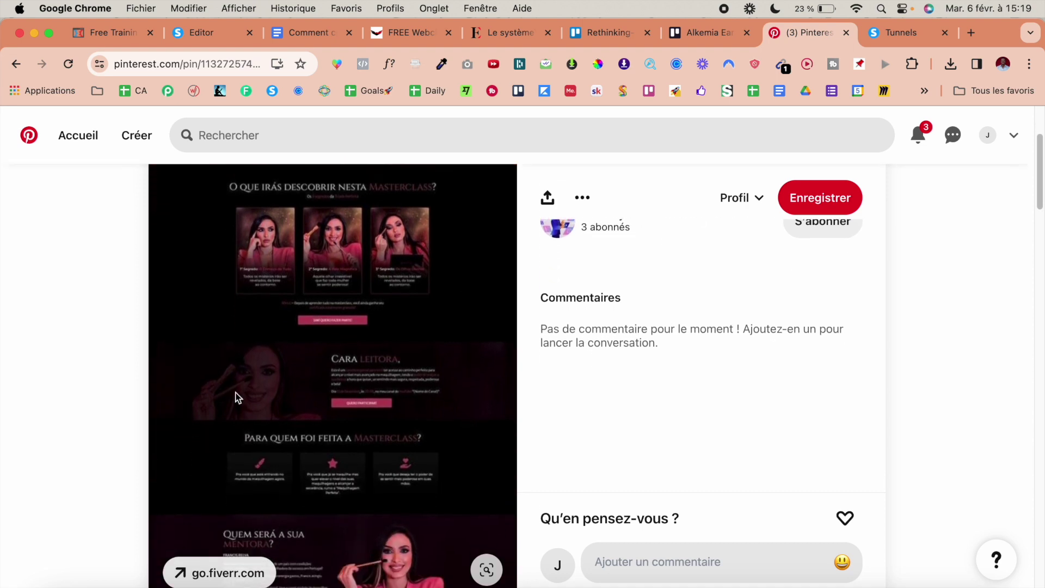
pyautogui.scroll(-5, 337, 488)
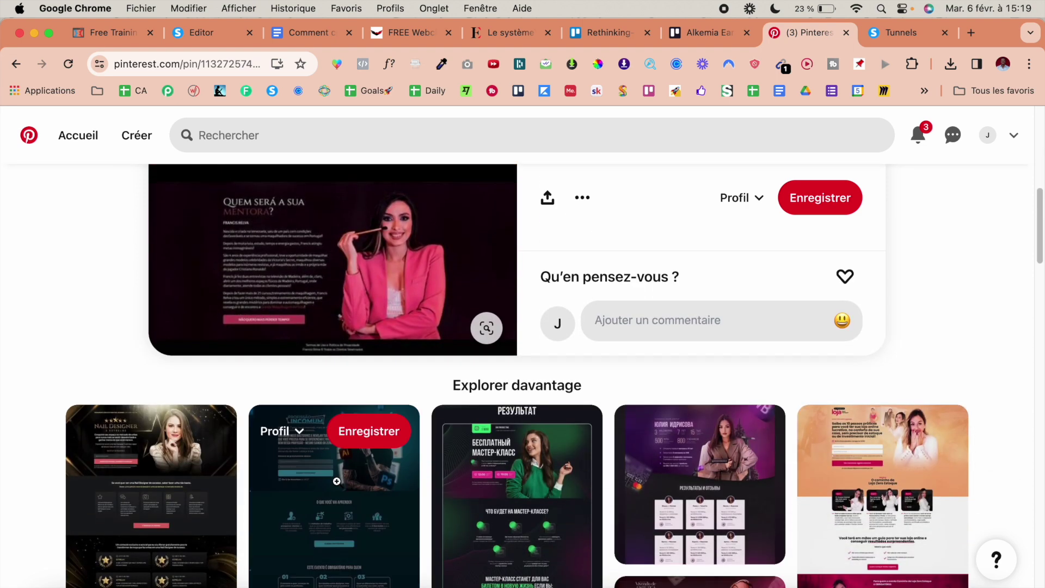
pyautogui.scroll(2, 274, 362)
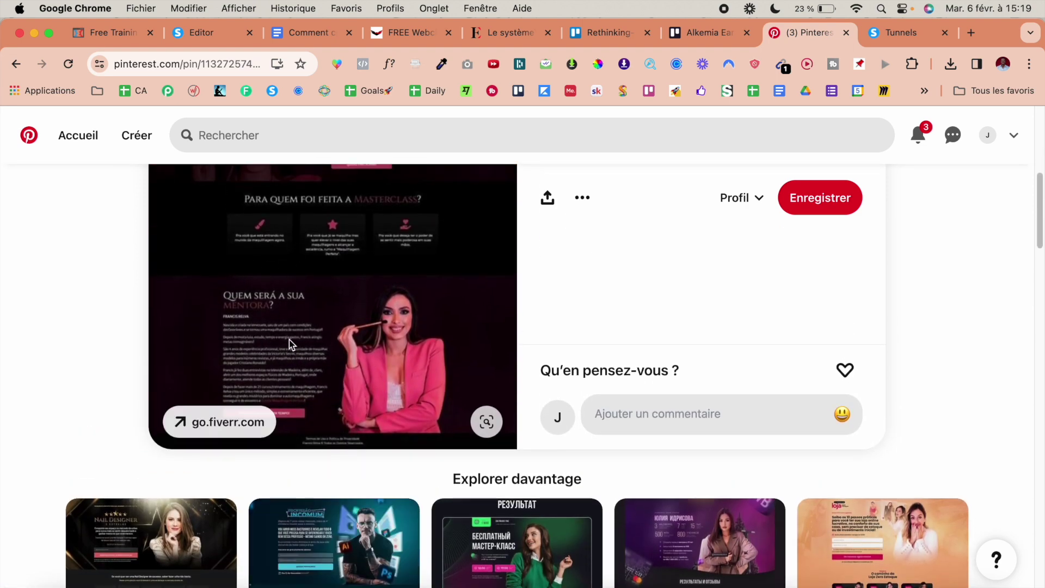
pyautogui.click(608, 35)
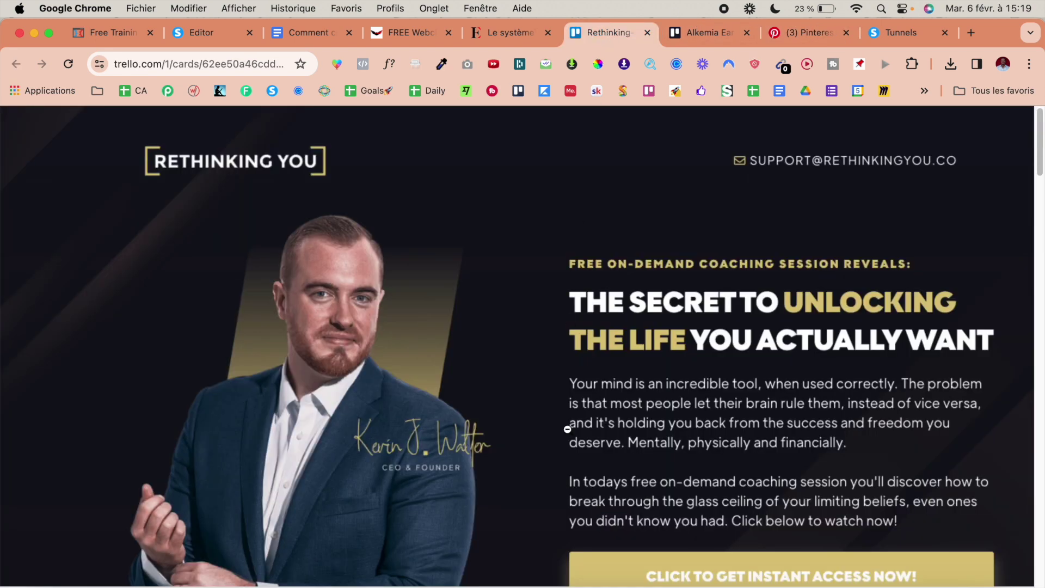
pyautogui.scroll(-3, 567, 430)
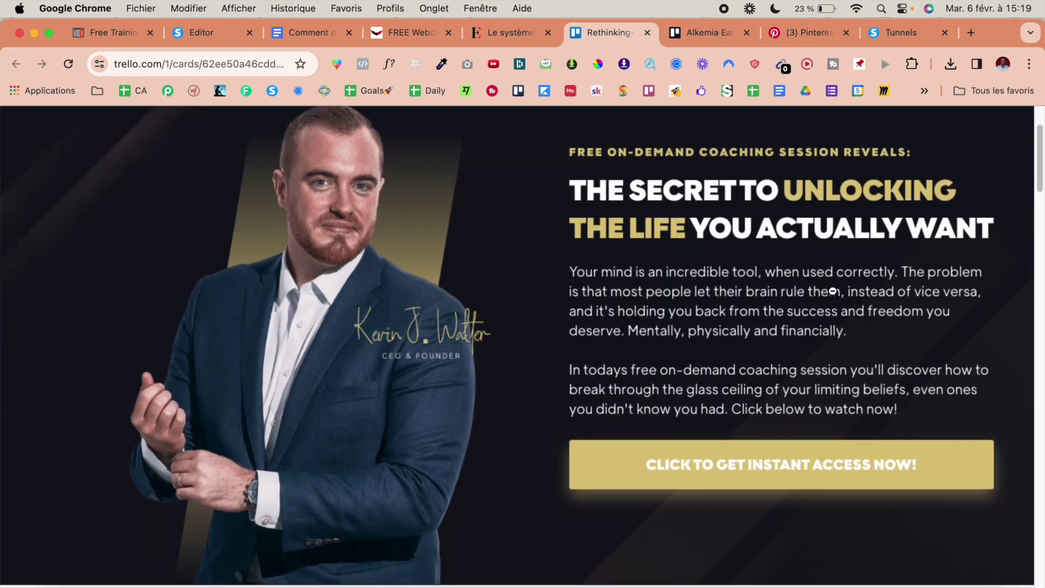
pyautogui.scroll(-15, 832, 291)
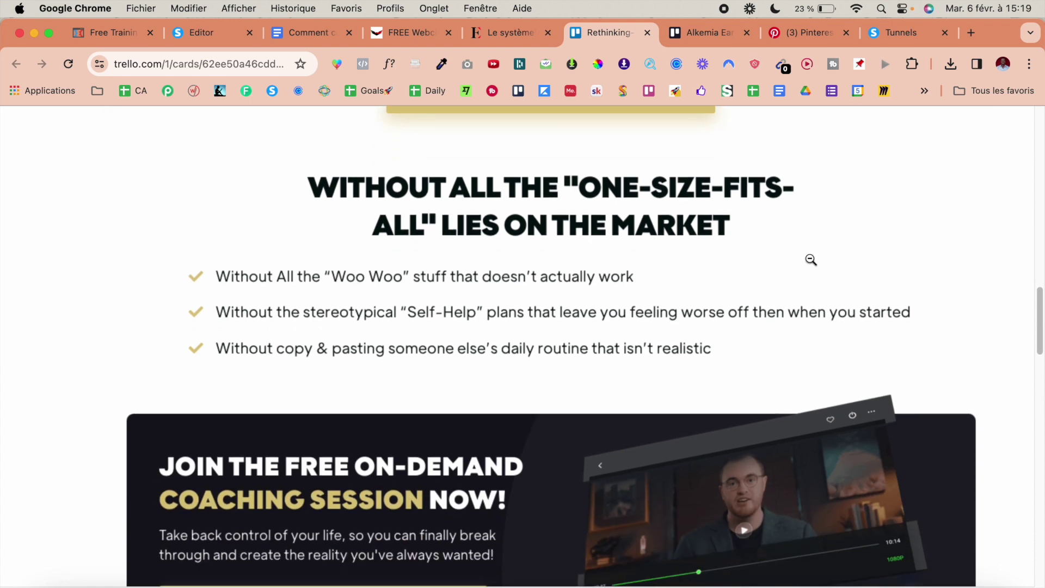
pyautogui.scroll(-12, 785, 272)
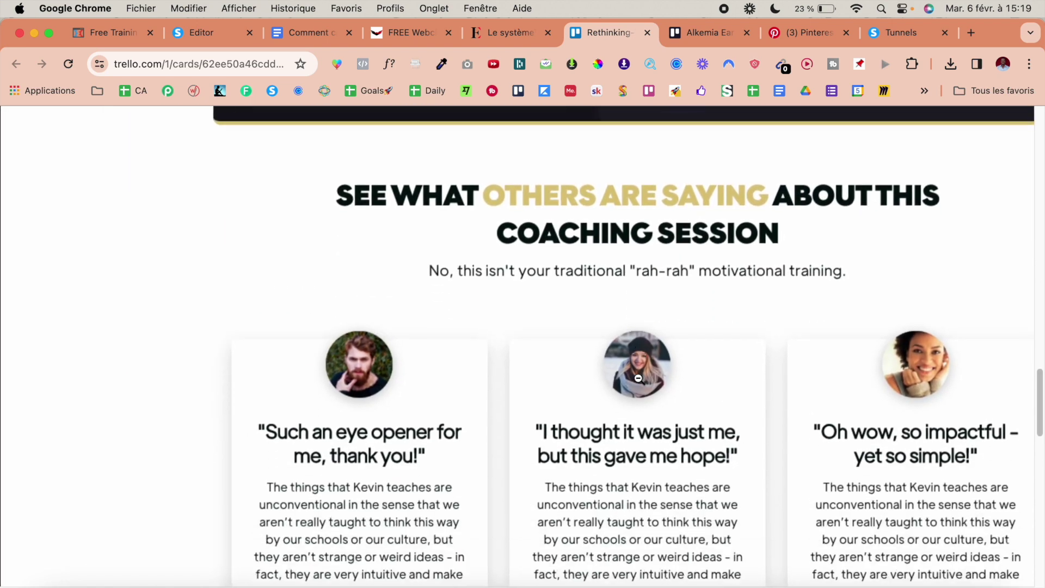
pyautogui.scroll(-10, 639, 378)
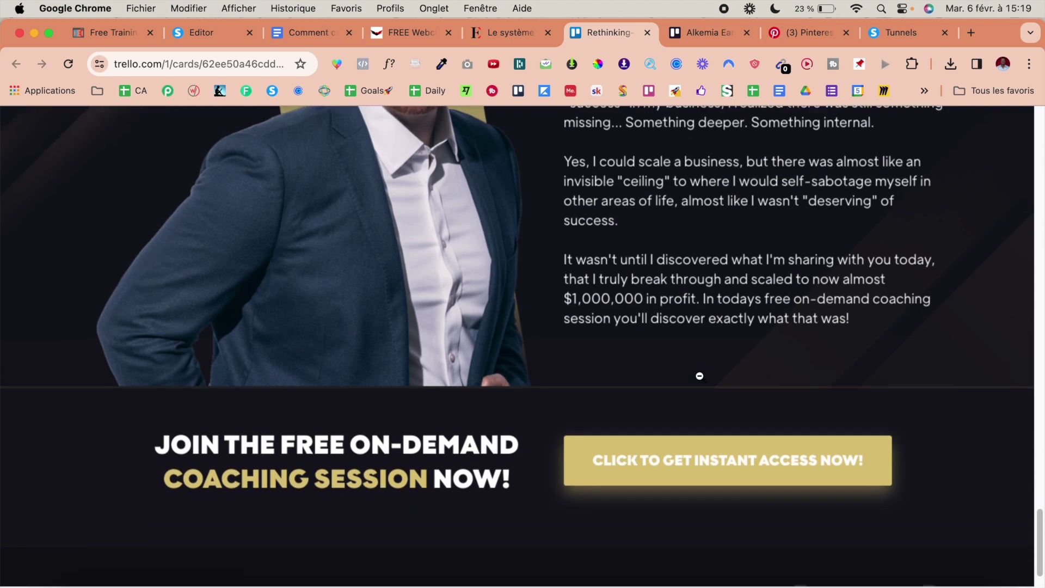
pyautogui.scroll(20, 700, 376)
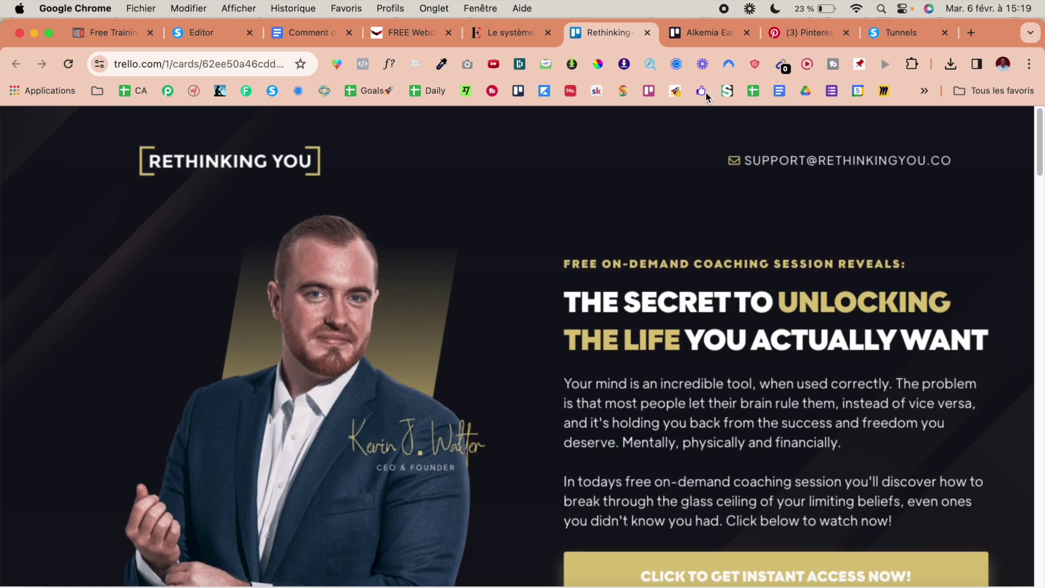
pyautogui.click(691, 31)
pyautogui.scroll(-5, 635, 392)
pyautogui.scroll(-20, 635, 416)
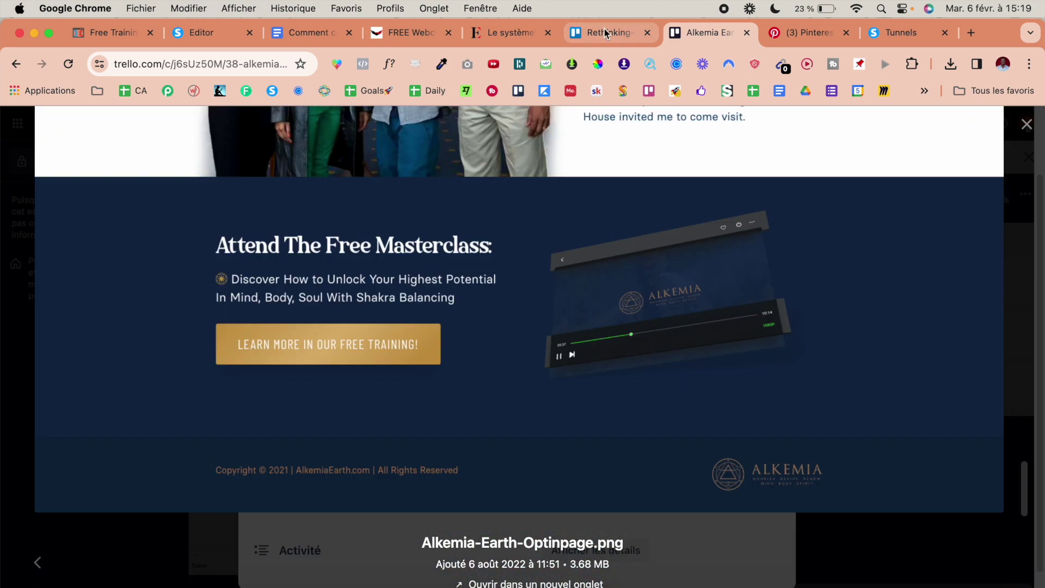
# - Move the Rethinking You reference tab next to the Editor tab and check the top of its page
pyautogui.moveTo(604, 33); pyautogui.dragTo(316, 30)
pyautogui.scroll(-3, 427, 250)
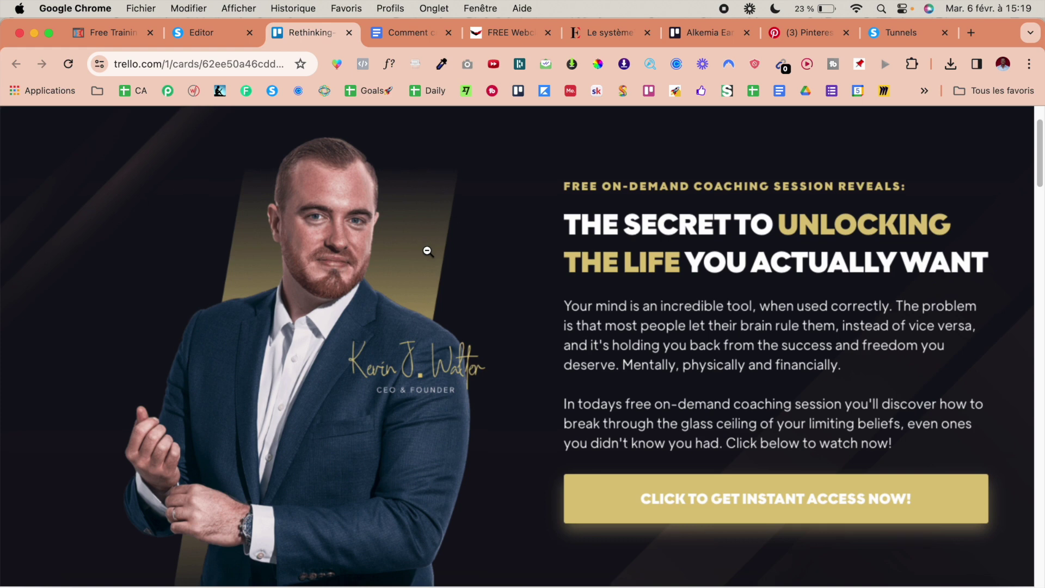
pyautogui.scroll(3, 427, 251)
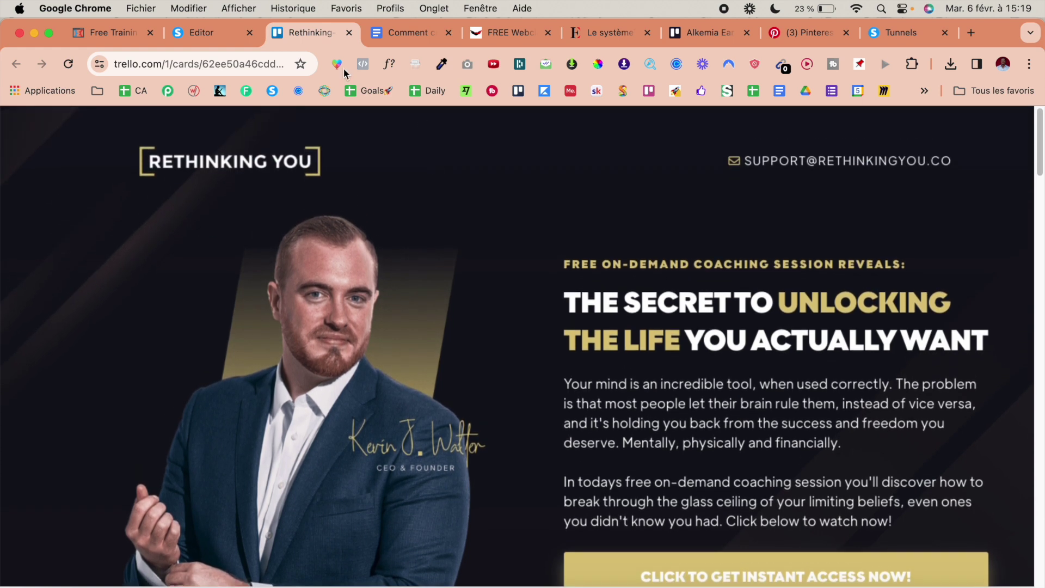
# - In the editor's page settings, set the default text size to 20 and the line height to 30
pyautogui.click(201, 33)
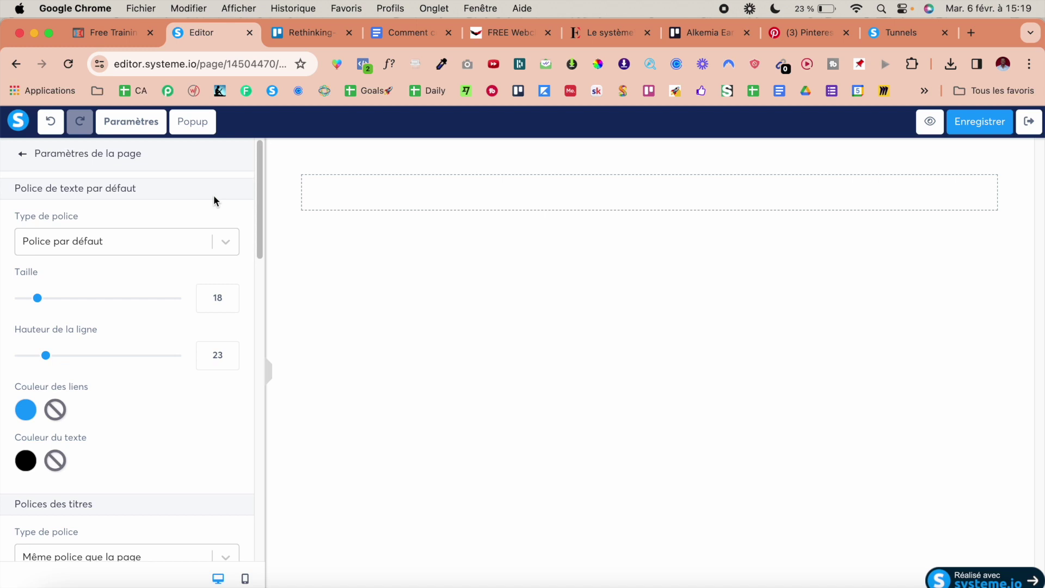
pyautogui.click(159, 238)
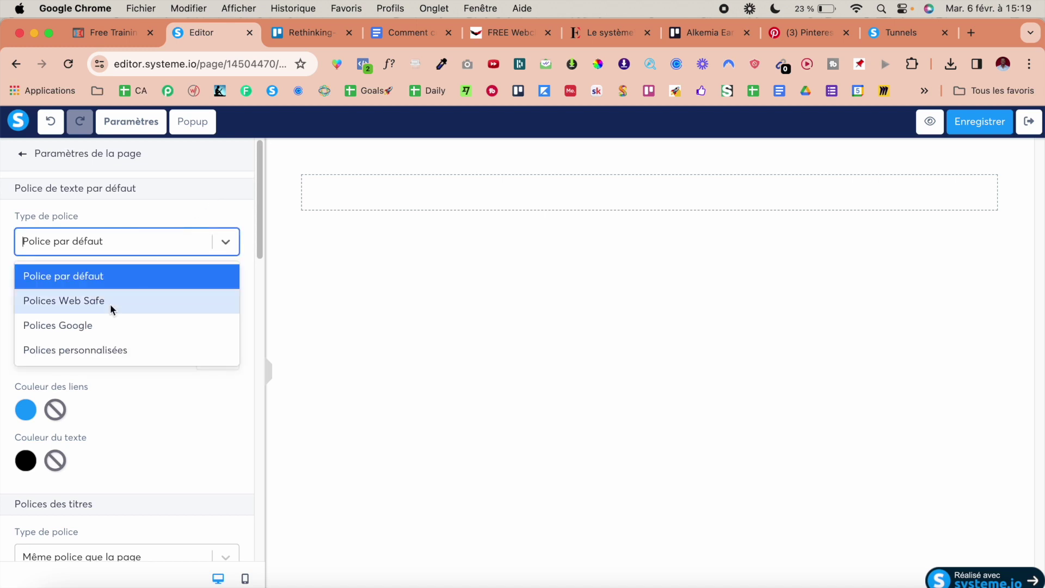
pyautogui.click(135, 197)
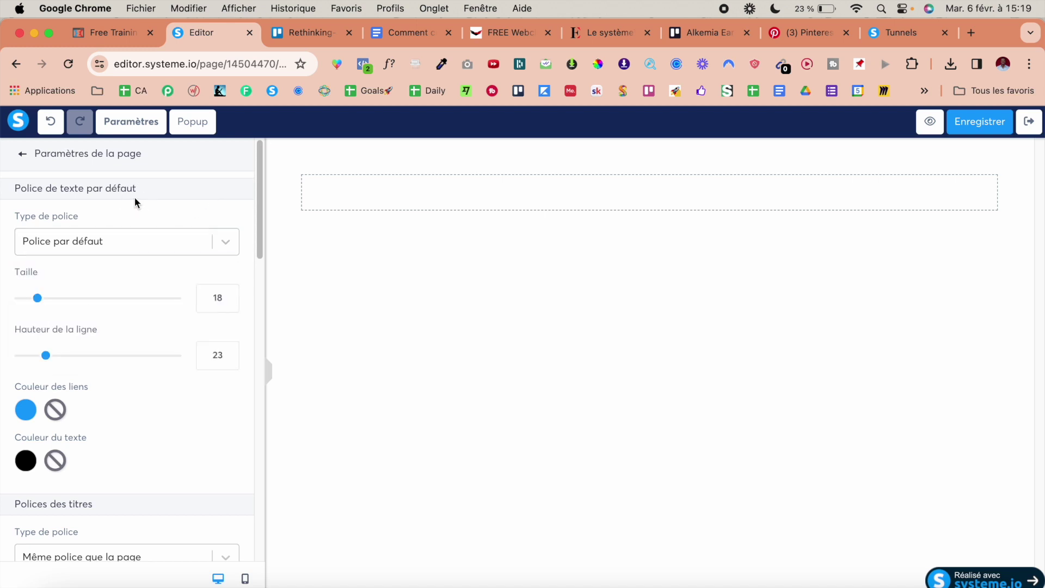
pyautogui.scroll(-2, 170, 286)
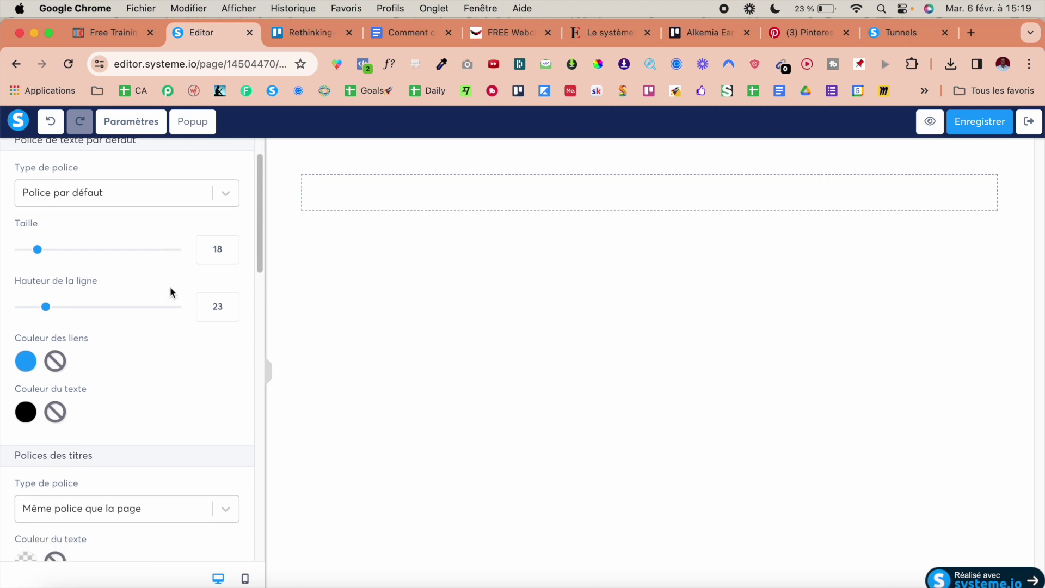
pyautogui.click(230, 245)
pyautogui.click(230, 246)
pyautogui.click(230, 303)
pyautogui.click(230, 303)
pyautogui.click(230, 303)
pyautogui.click(230, 303)
pyautogui.click(230, 304)
pyautogui.click(230, 303)
pyautogui.click(231, 303)
# - Set the page's default text font to the Google font Roboto
pyautogui.click(125, 194)
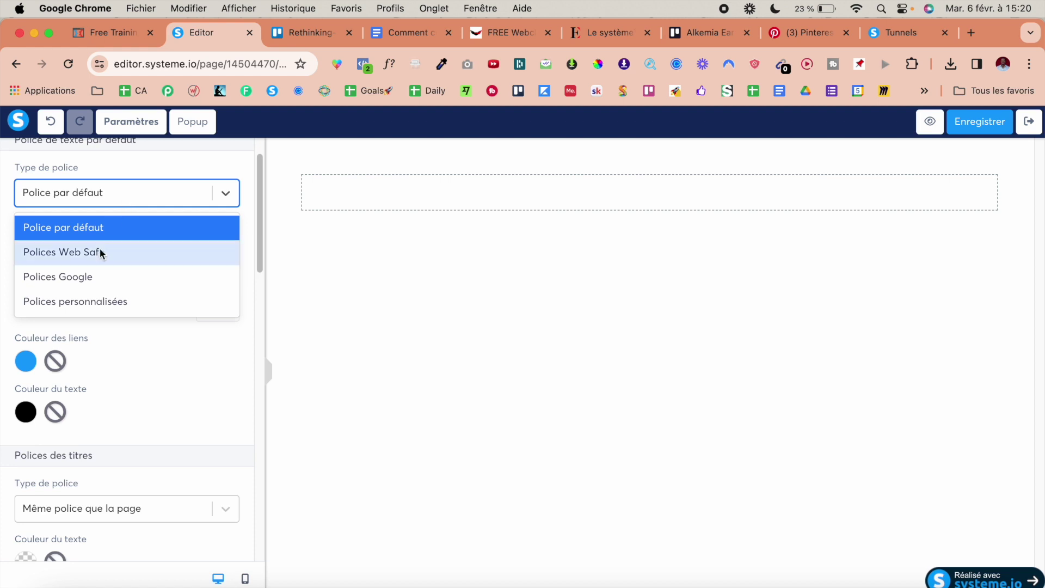
pyautogui.click(91, 276)
pyautogui.click(134, 229)
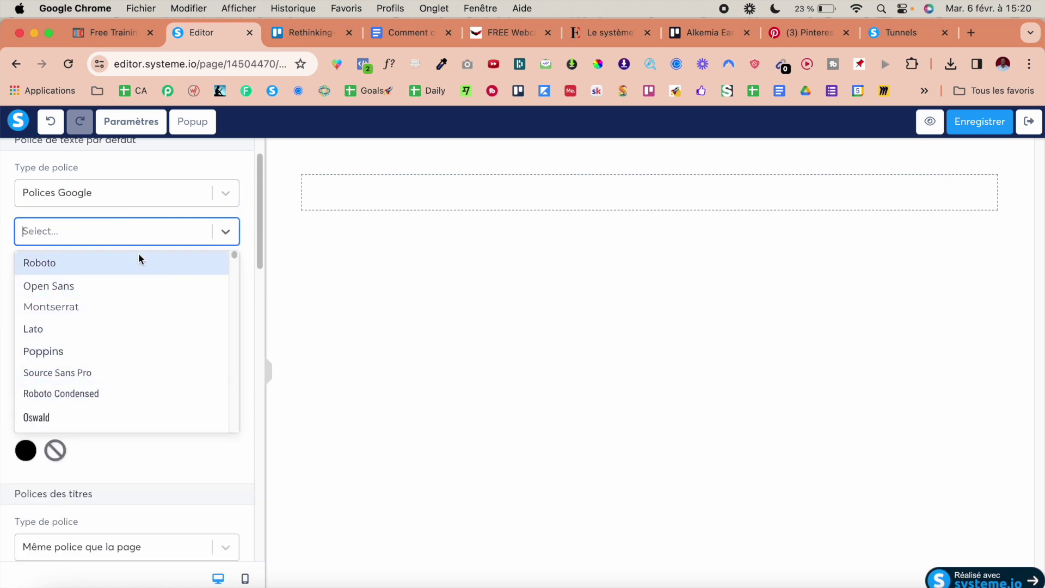
pyautogui.click(108, 265)
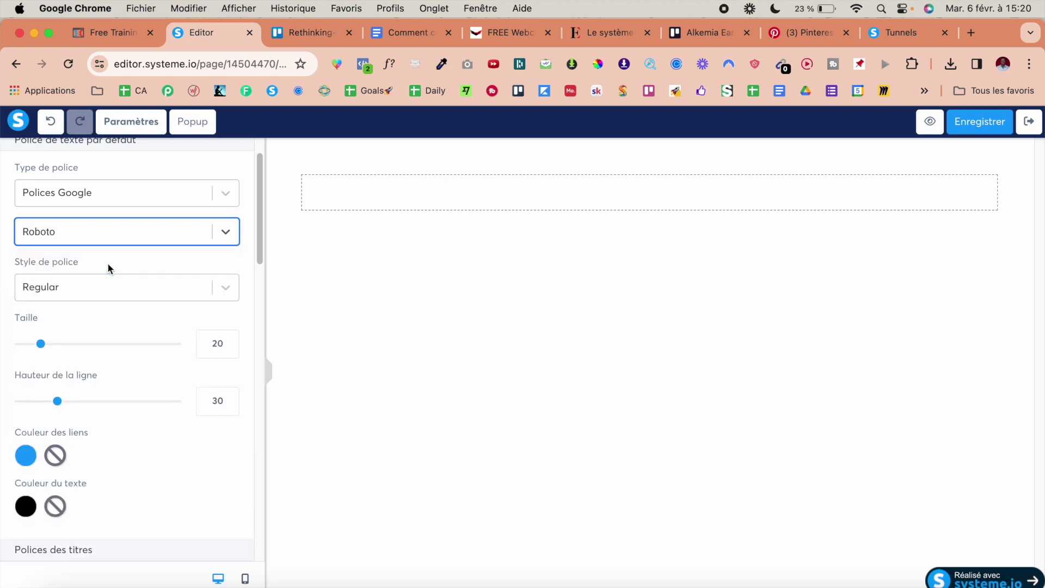
# - Set the heading font to the Google font Roboto Condensed with the Bold 700 style
pyautogui.scroll(-10, 130, 359)
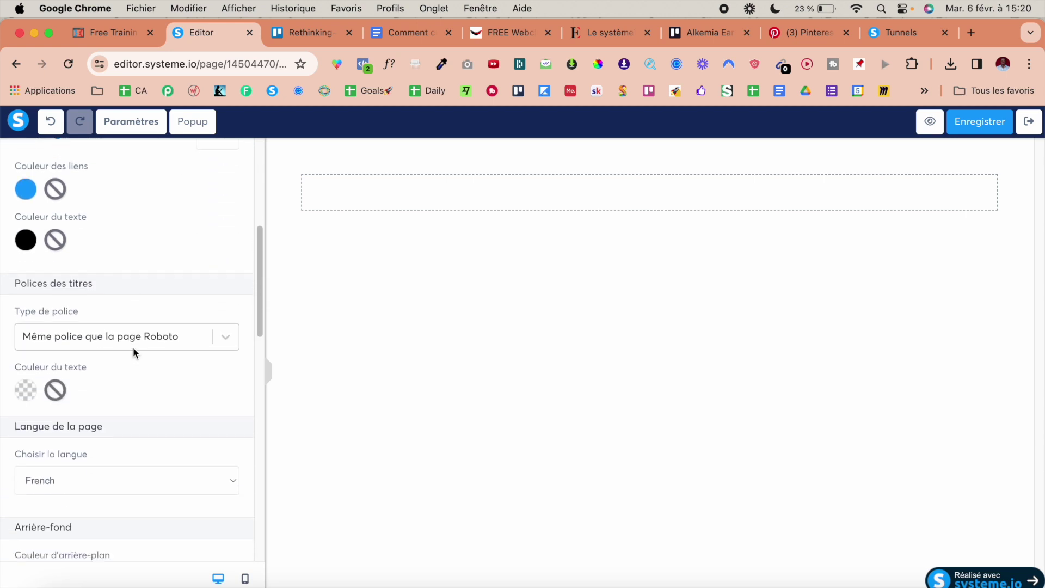
pyautogui.click(149, 335)
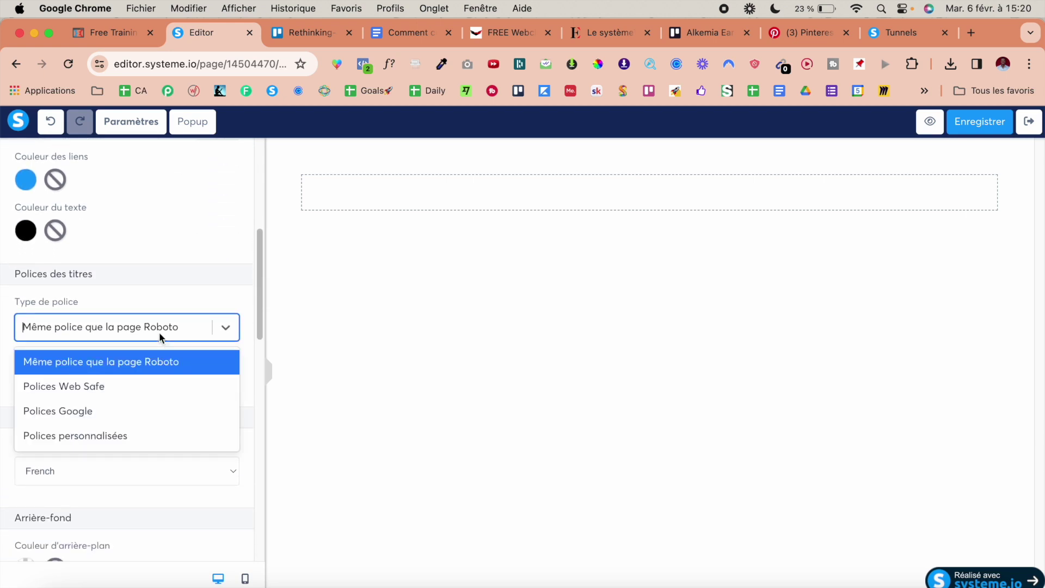
pyautogui.click(121, 407)
pyautogui.click(163, 365)
pyautogui.scroll(-3, 119, 490)
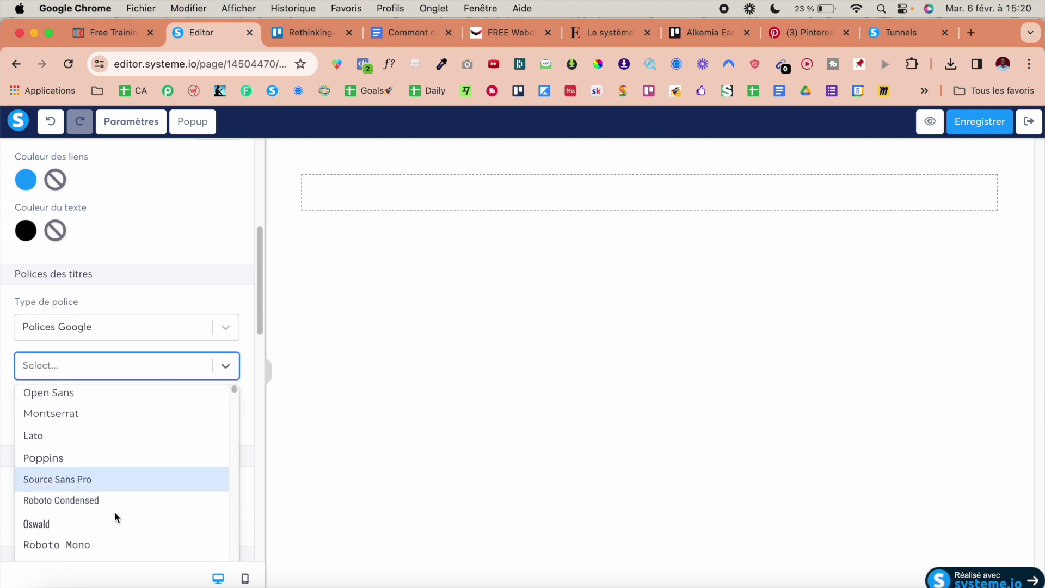
pyautogui.scroll(-1, 114, 512)
pyautogui.scroll(2, 114, 511)
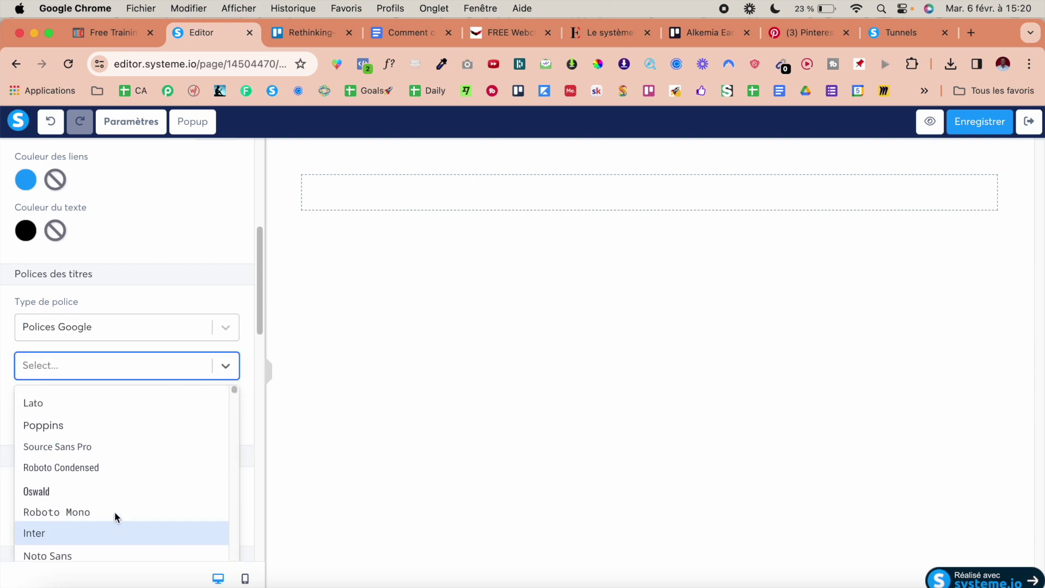
pyautogui.click(116, 468)
pyautogui.click(142, 421)
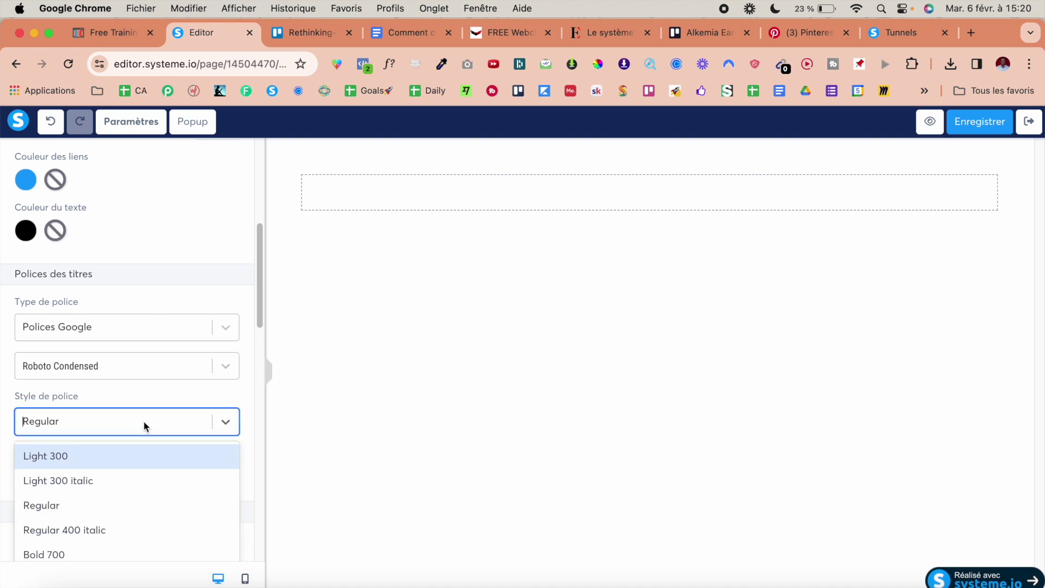
pyautogui.click(103, 551)
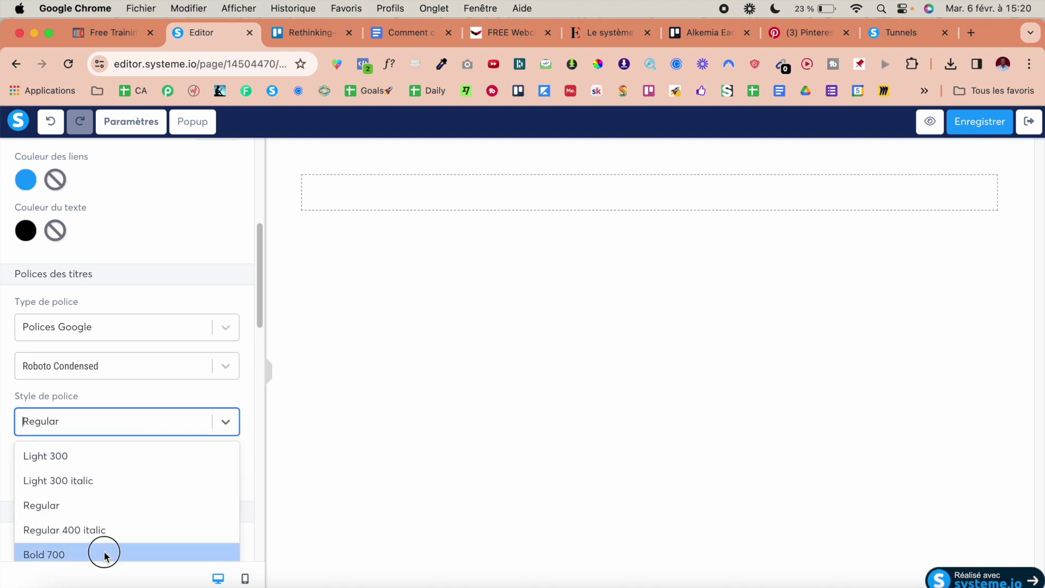
pyautogui.scroll(-5, 181, 368)
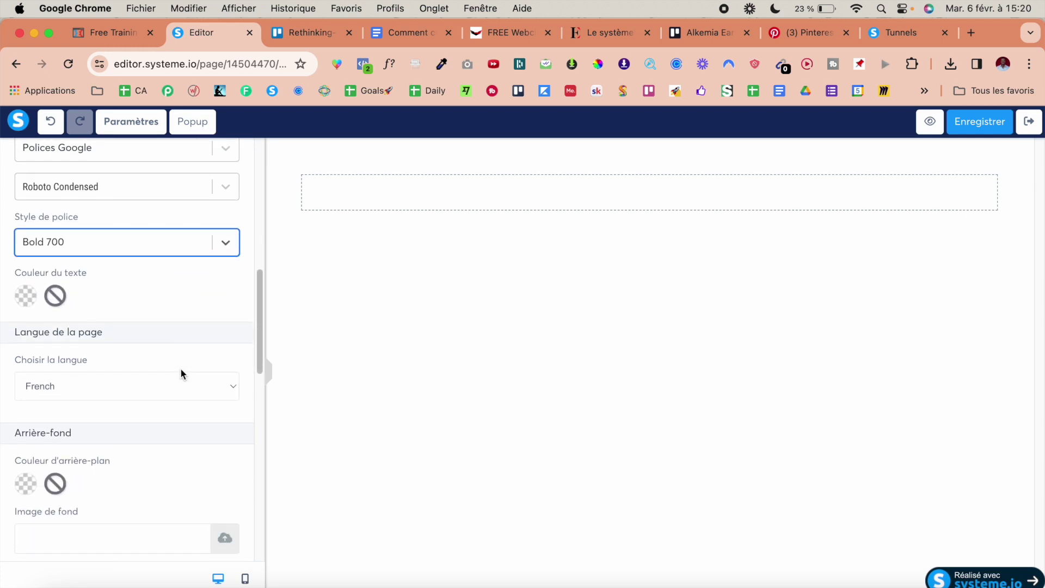
pyautogui.click(24, 234)
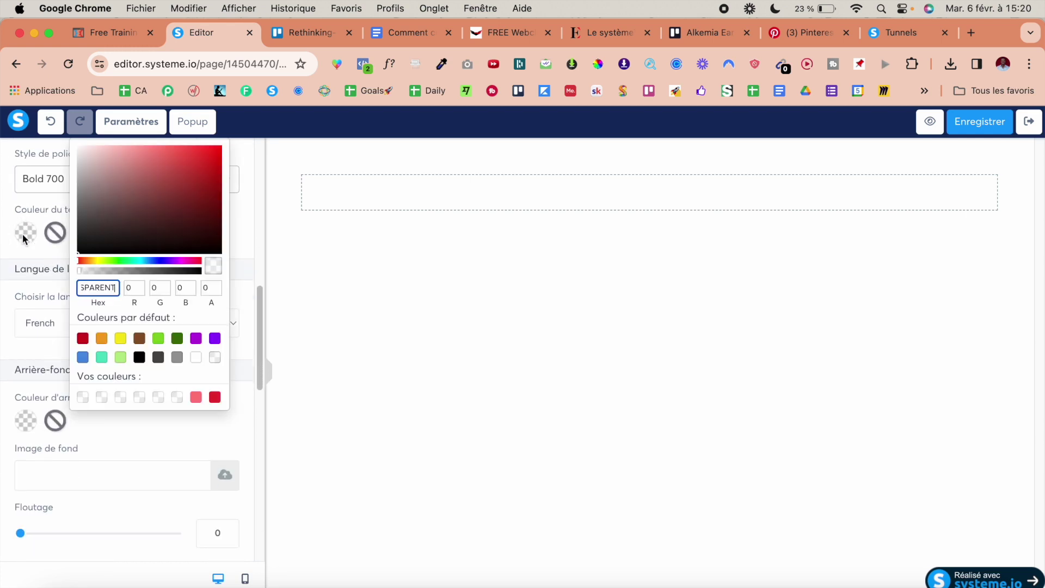
pyautogui.click(40, 204)
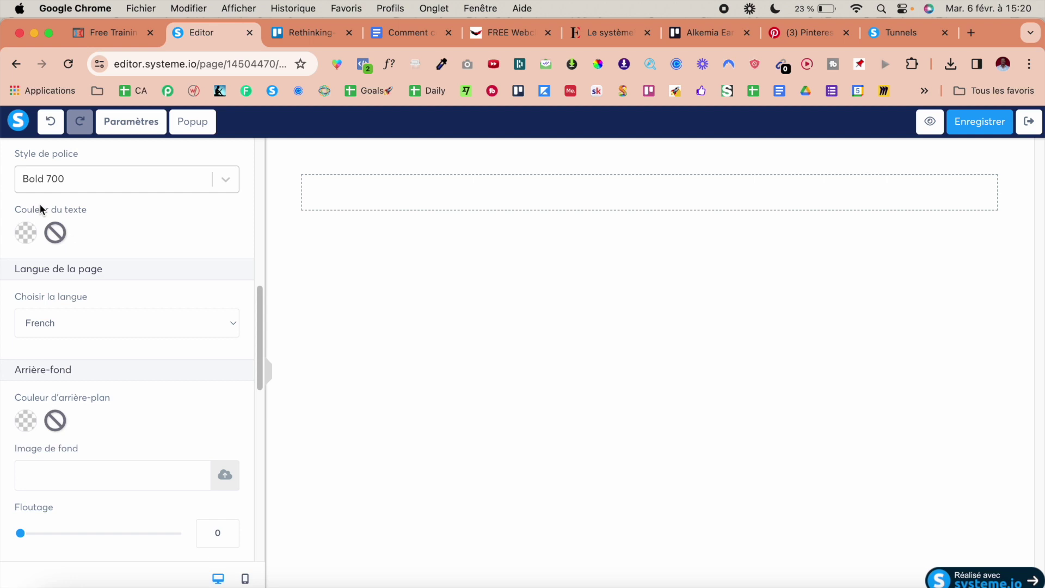
# - Set the page's SEO title to "Guide Ultime du tunnel de vente qui convertit"
pyautogui.scroll(-2, 217, 250)
pyautogui.scroll(-1, 217, 256)
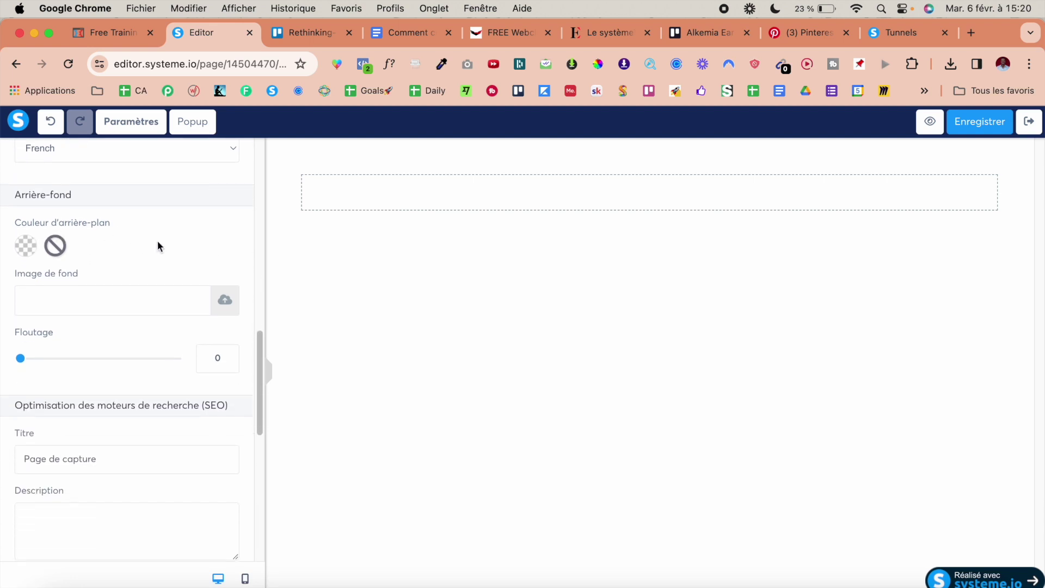
pyautogui.scroll(-2, 158, 241)
pyautogui.moveTo(107, 339); pyautogui.dragTo(14, 342)
pyautogui.click(138, 349)
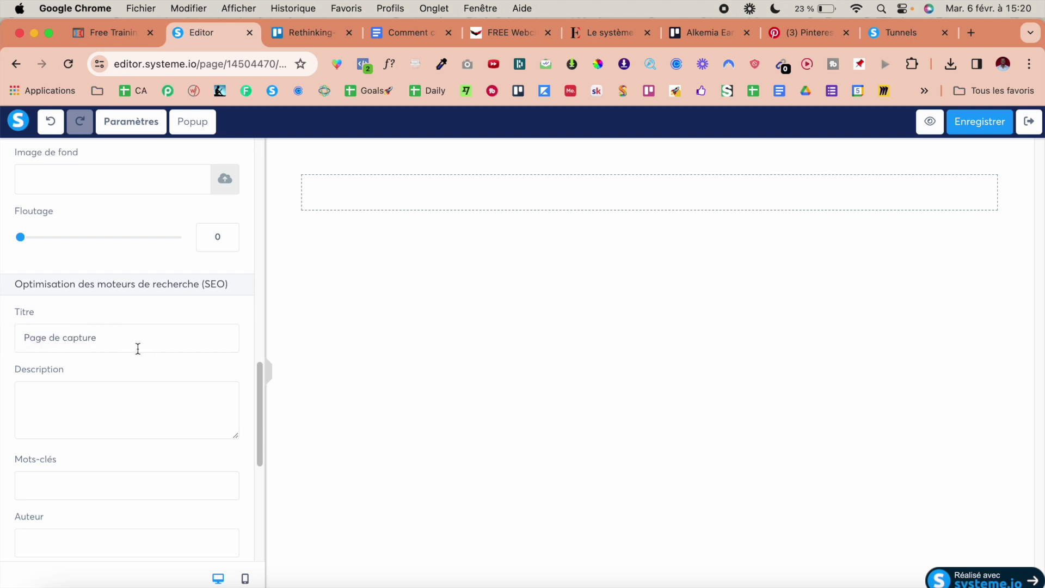
pyautogui.press('super+a')
pyautogui.press('capslock')
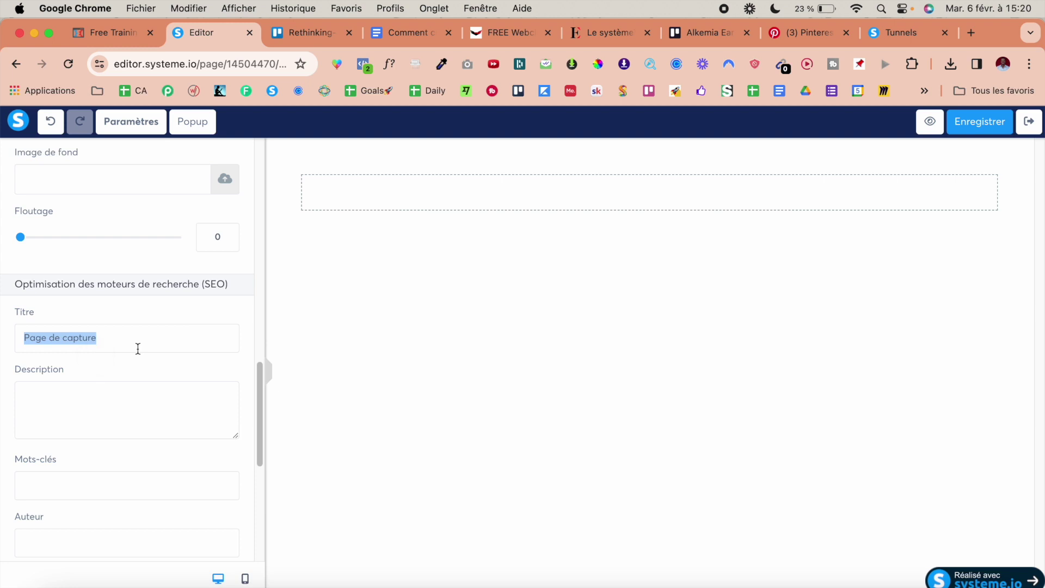
pyautogui.write('G')
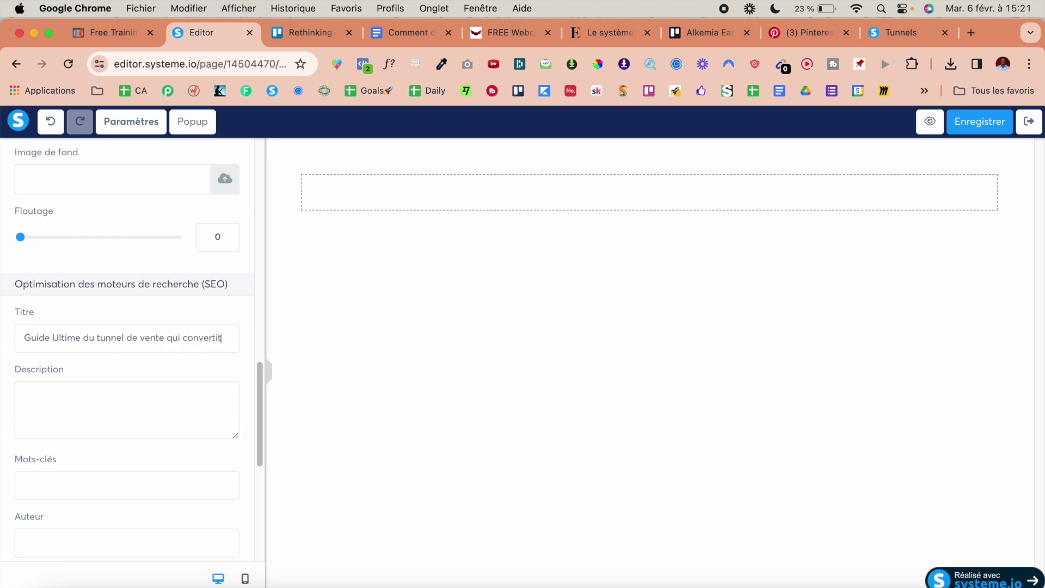
# - Enter the author's name in the page's SEO settings, leaving the description and keywords empty
pyautogui.click(121, 397)
pyautogui.scroll(-3, 122, 398)
pyautogui.click(61, 376)
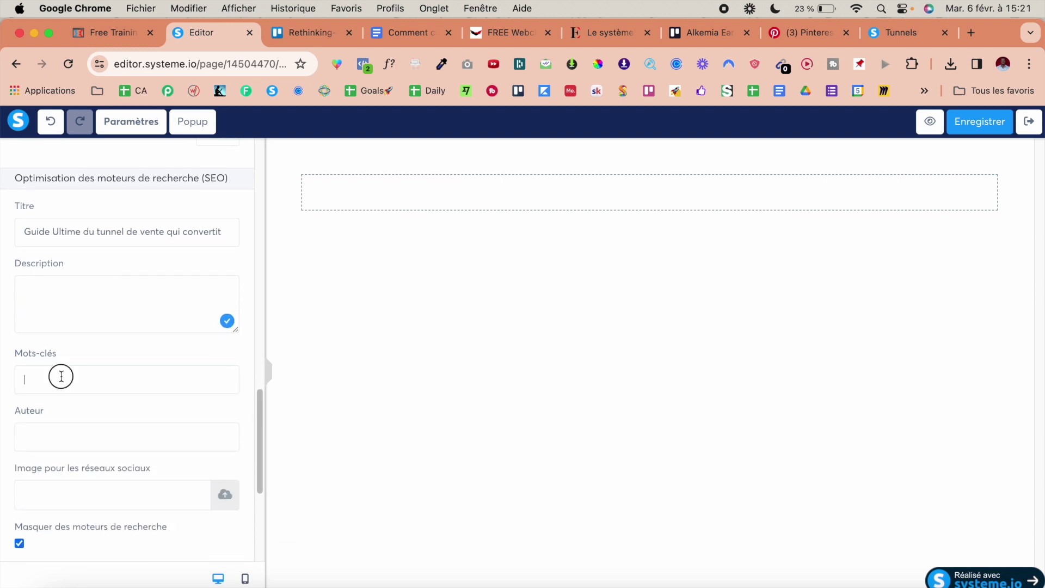
pyautogui.scroll(-3, 125, 351)
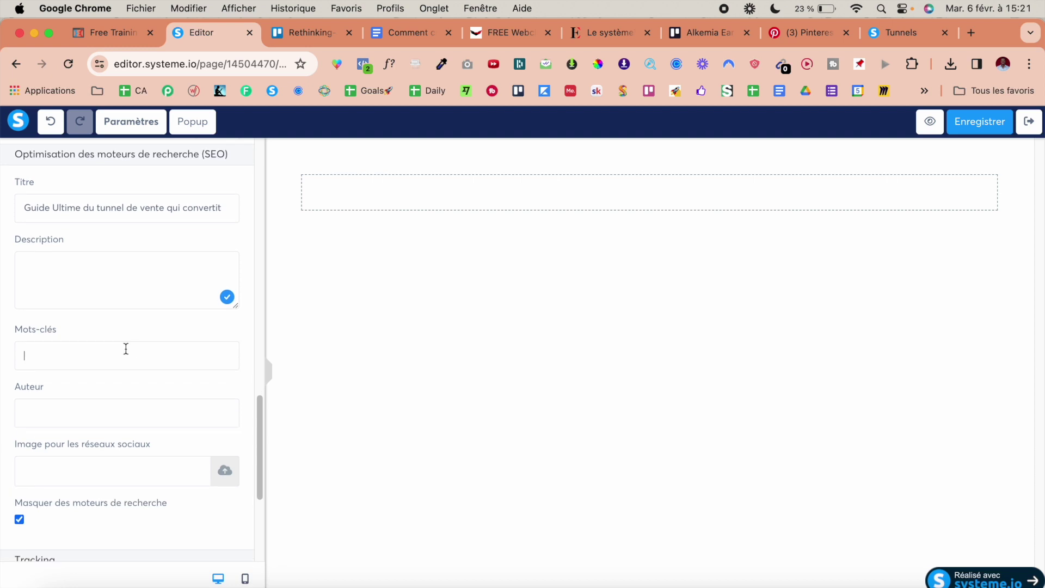
pyautogui.click(61, 335)
pyautogui.write('Jean Dossou')
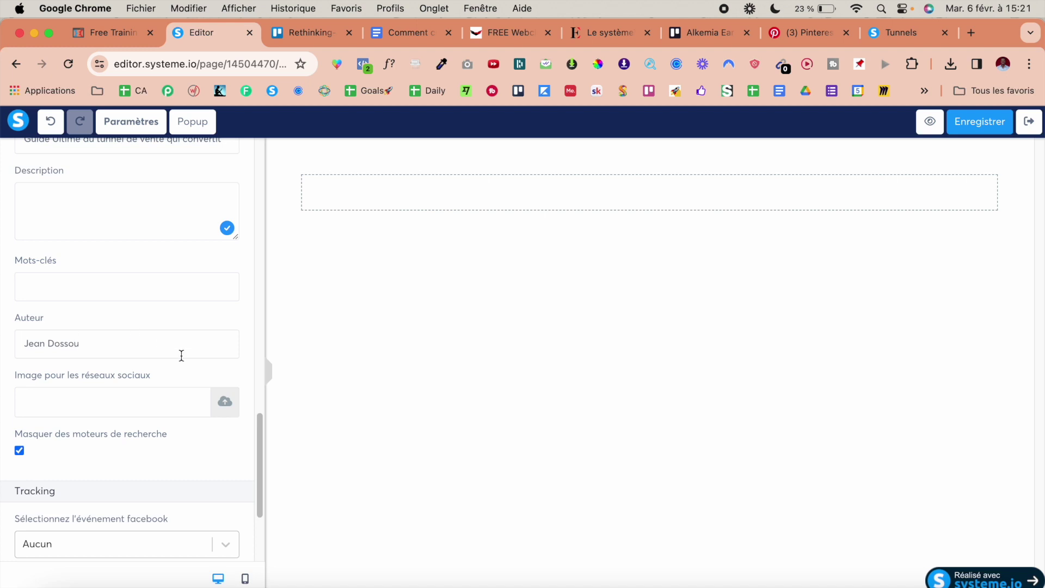
pyautogui.click(224, 403)
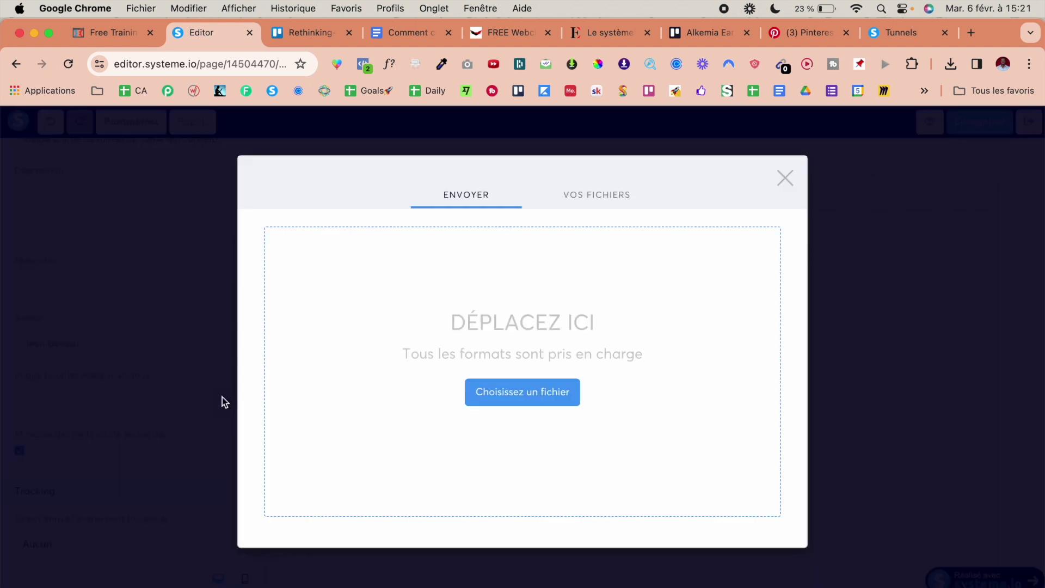
pyautogui.click(786, 179)
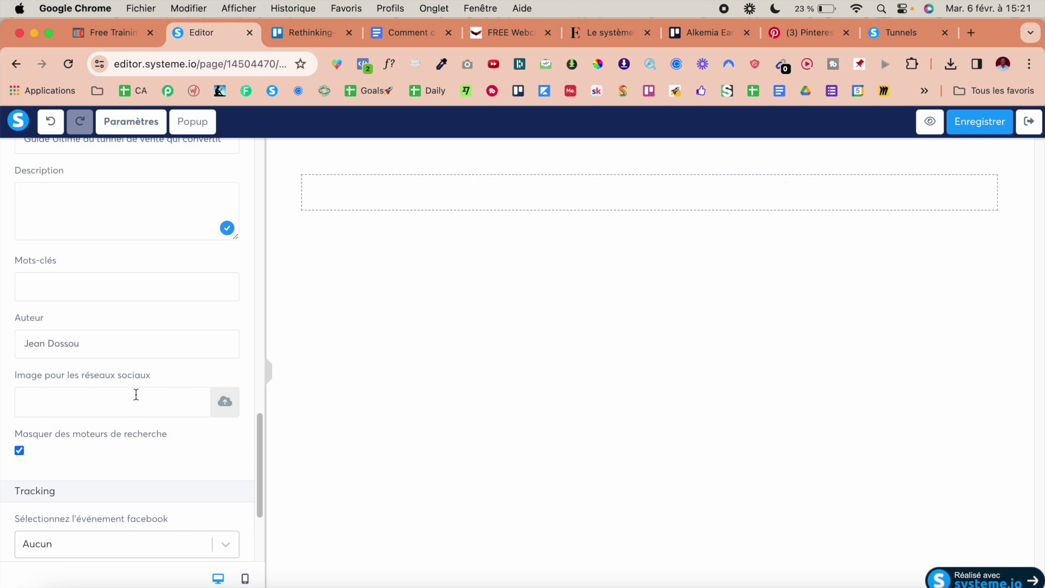
pyautogui.click(226, 412)
pyautogui.click(782, 176)
pyautogui.scroll(-3, 227, 403)
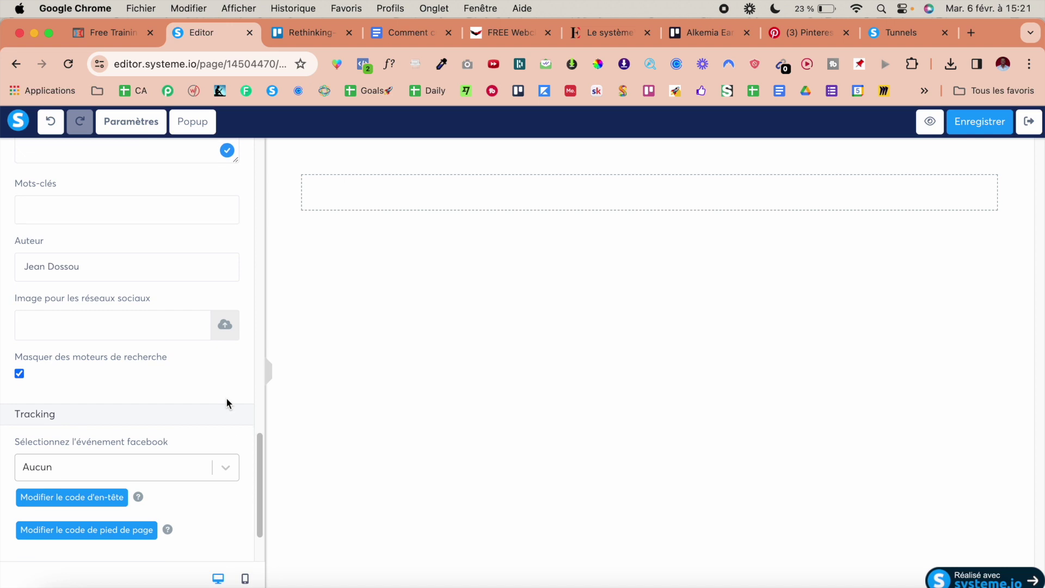
pyautogui.scroll(-3, 180, 362)
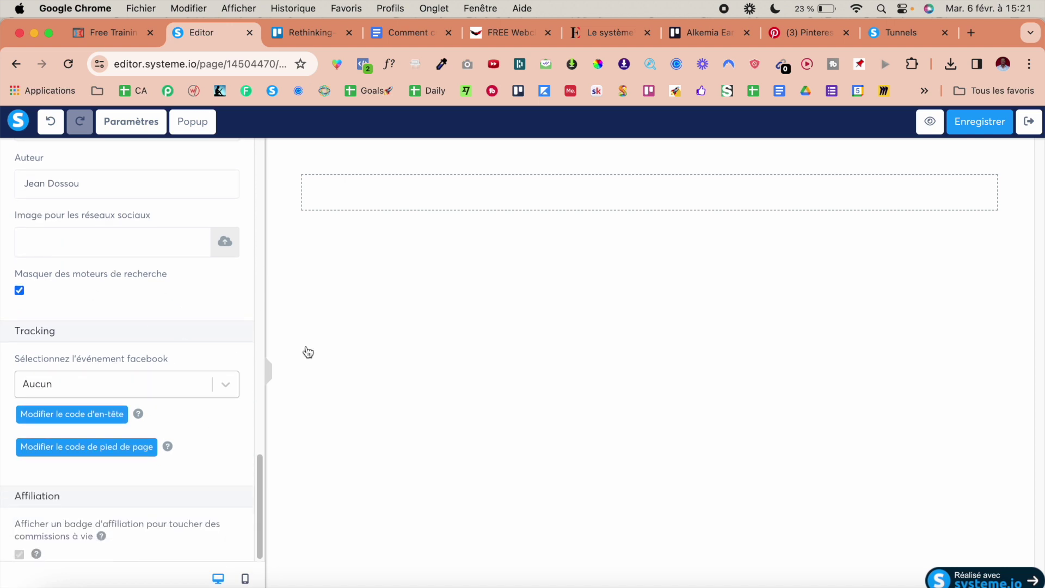
# - Set the content width of the page's empty section to Moyen
pyautogui.click(549, 267)
pyautogui.click(547, 159)
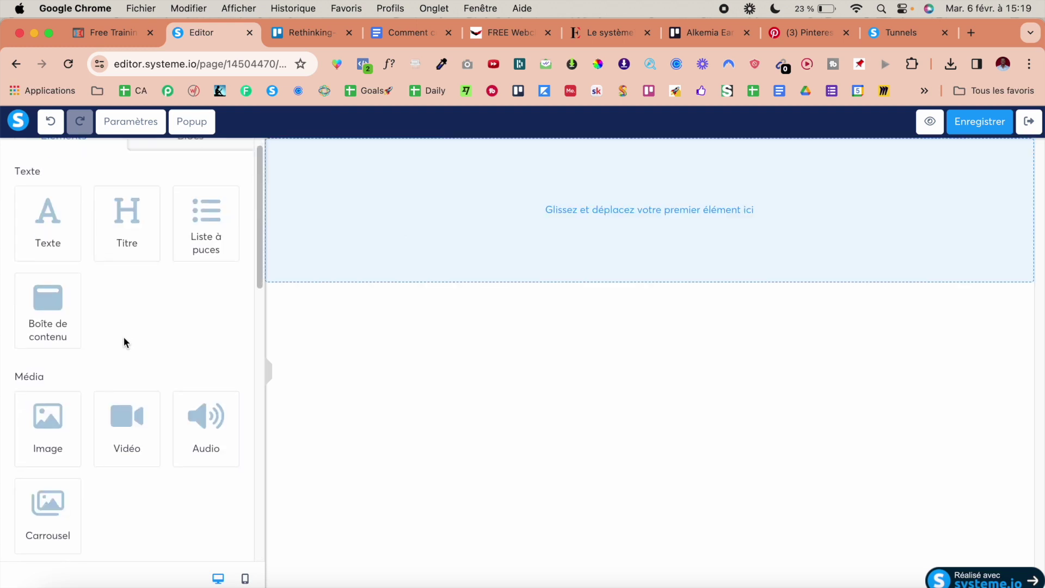
pyautogui.scroll(-5, 123, 337)
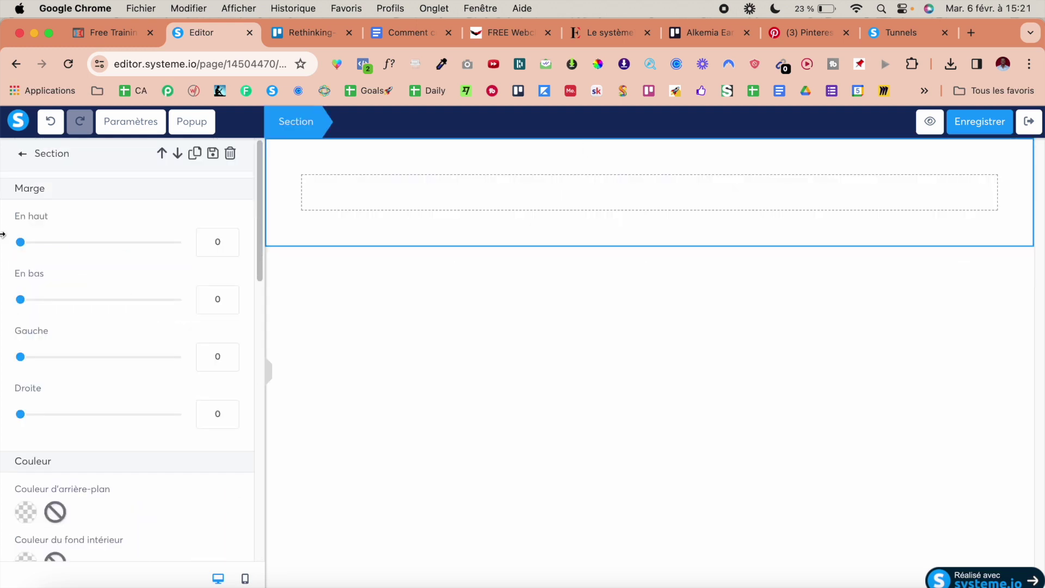
pyautogui.scroll(-10, 125, 327)
pyautogui.click(125, 325)
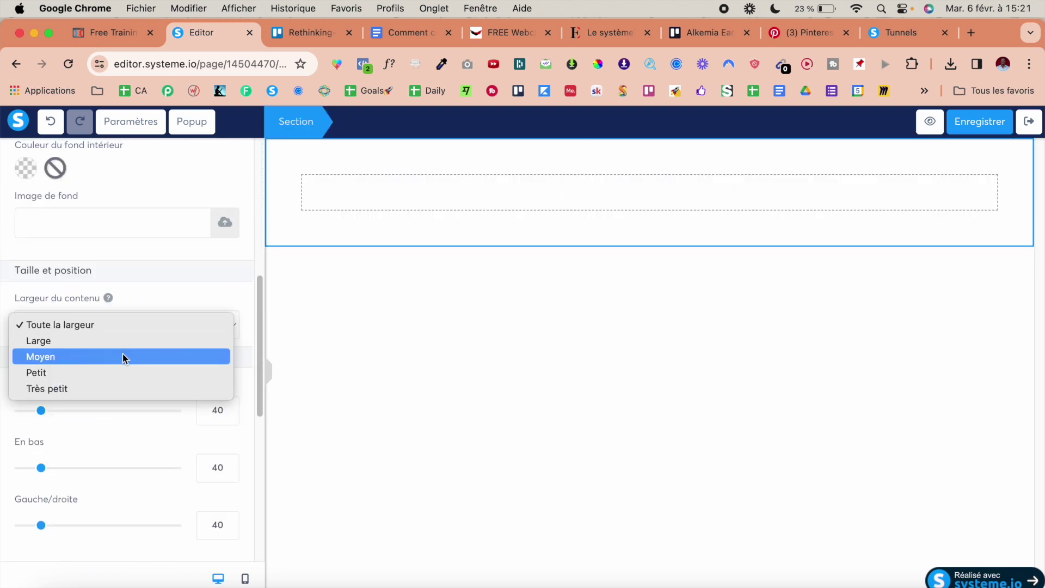
pyautogui.click(123, 357)
pyautogui.click(617, 284)
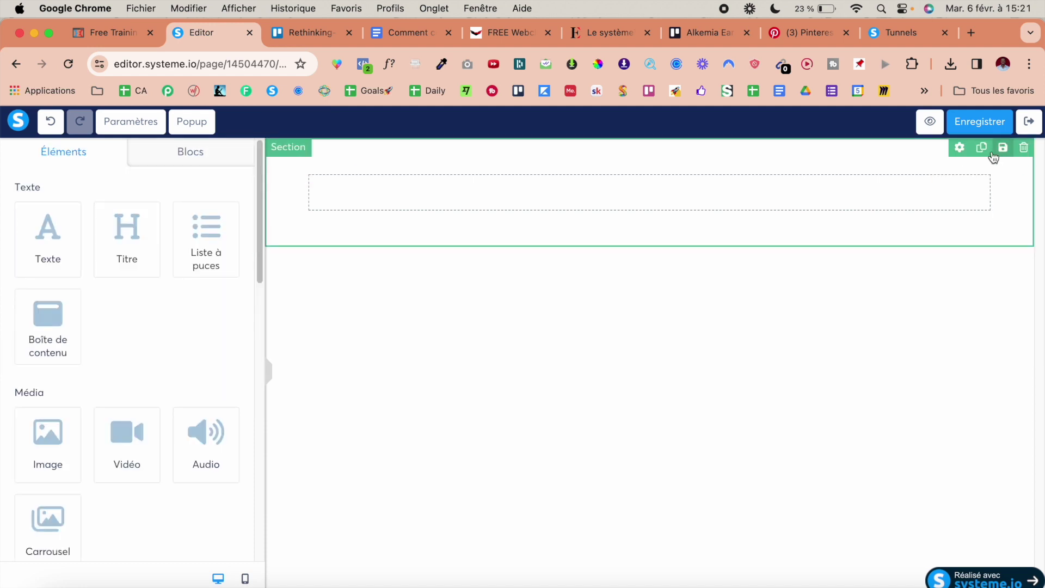
# - Duplicate the empty section three times
pyautogui.click(986, 152)
pyautogui.click(985, 151)
pyautogui.click(985, 151)
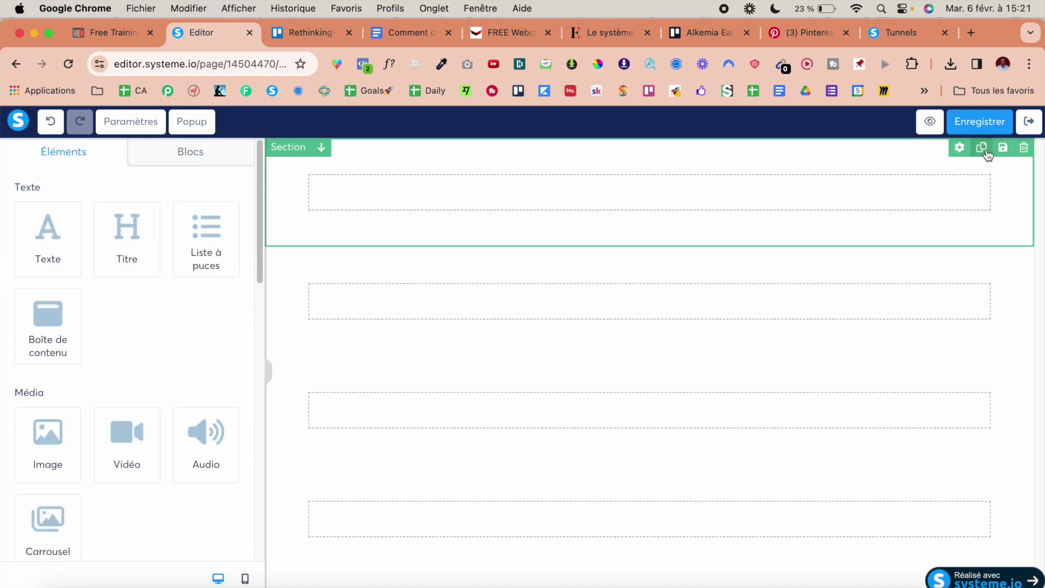
# - Set the first section's background colour to black using the default colours
pyautogui.click(130, 121)
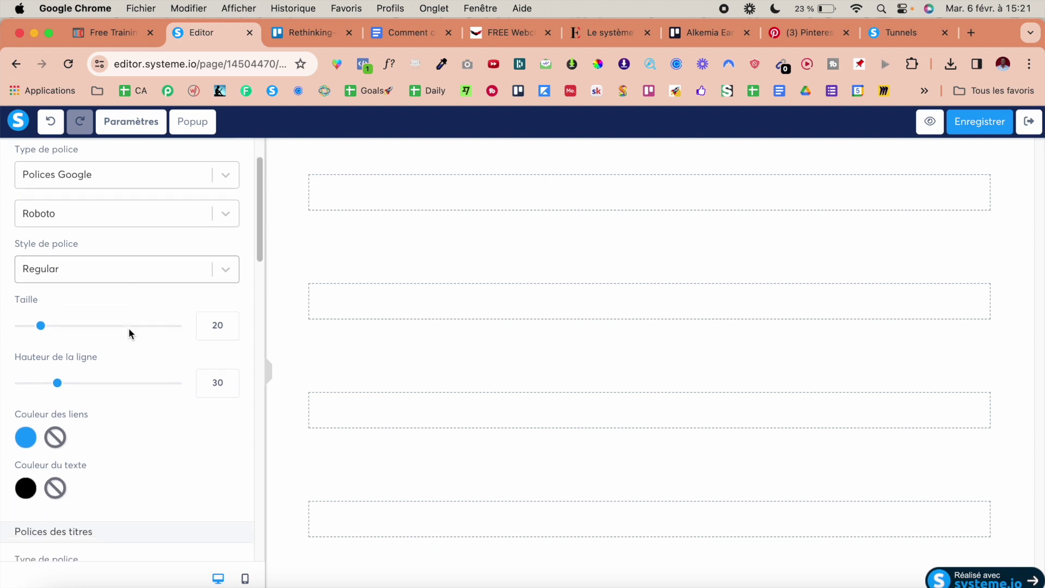
pyautogui.scroll(-6, 129, 327)
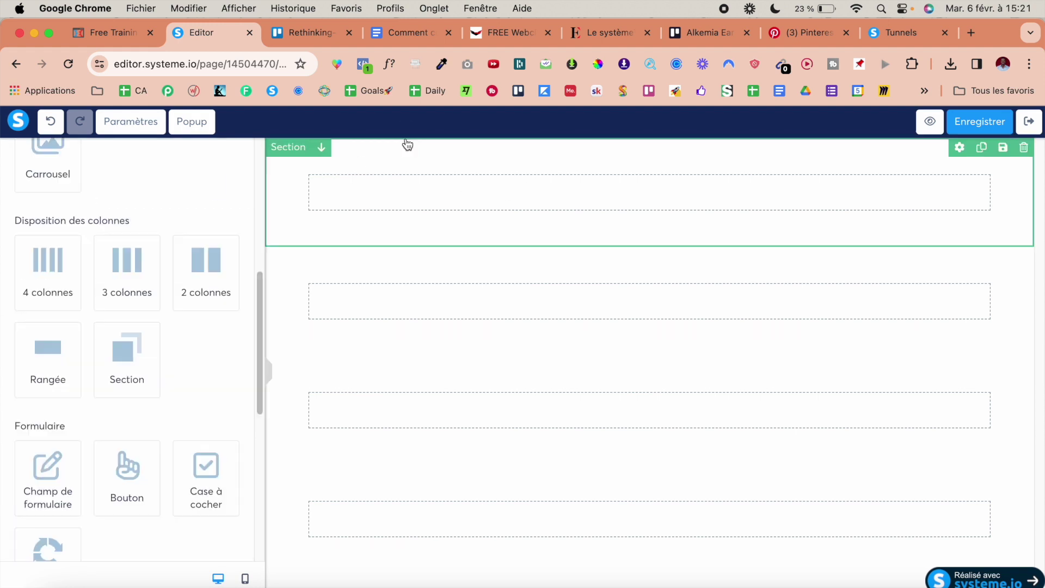
pyautogui.click(460, 154)
pyautogui.scroll(-6, 122, 235)
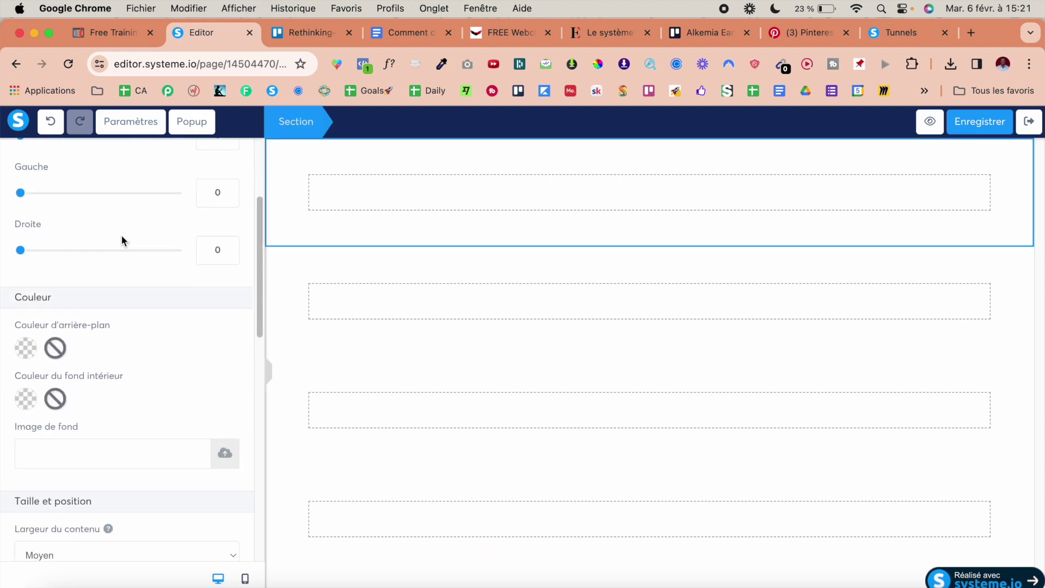
pyautogui.click(24, 189)
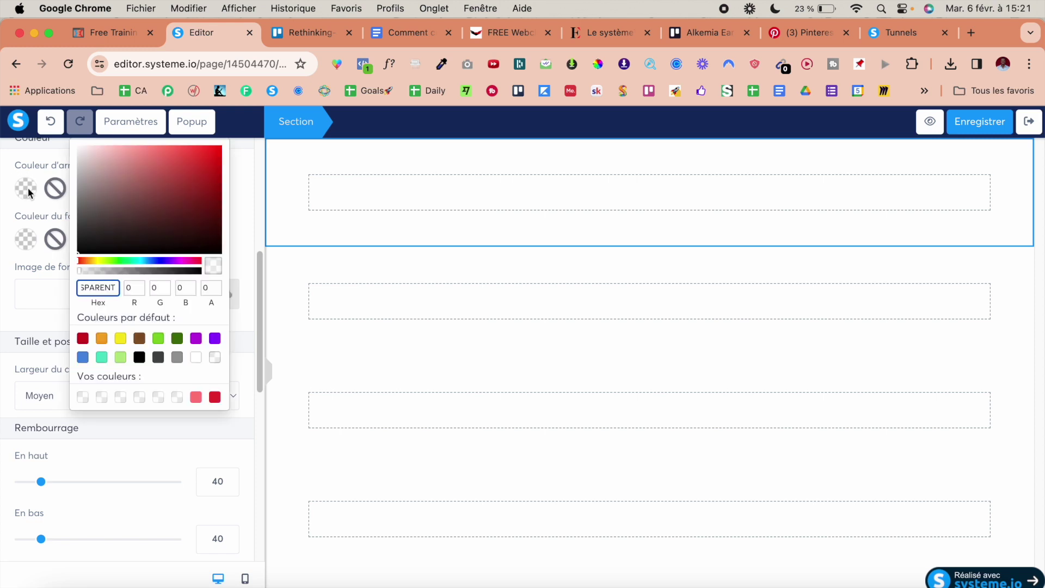
pyautogui.click(140, 359)
pyautogui.click(520, 285)
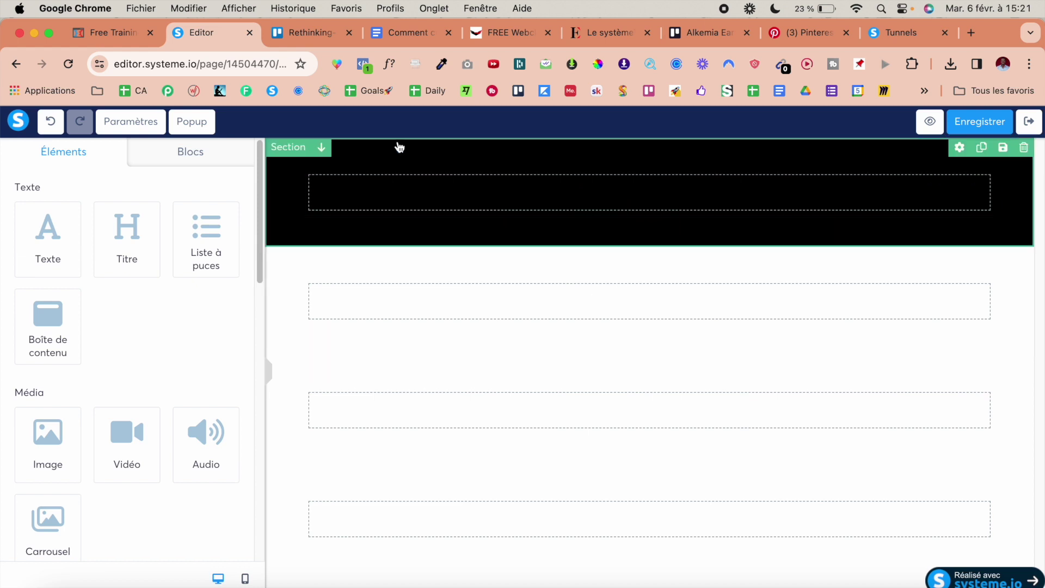
# - Check the header of the Rethinking You reference and add a matching two-column layout to the black section
pyautogui.click(300, 42)
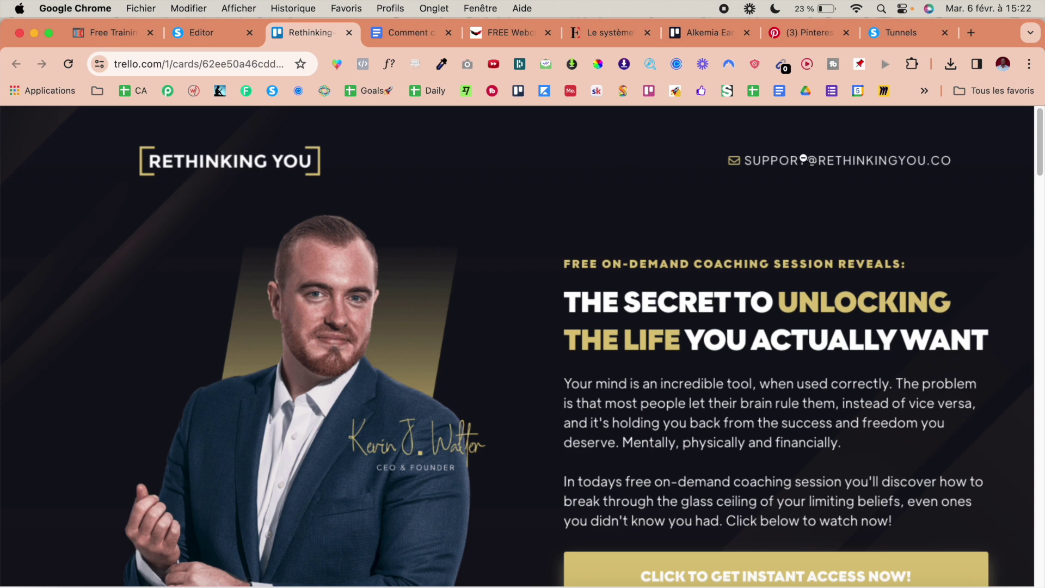
pyautogui.click(190, 31)
pyautogui.scroll(-6, 171, 392)
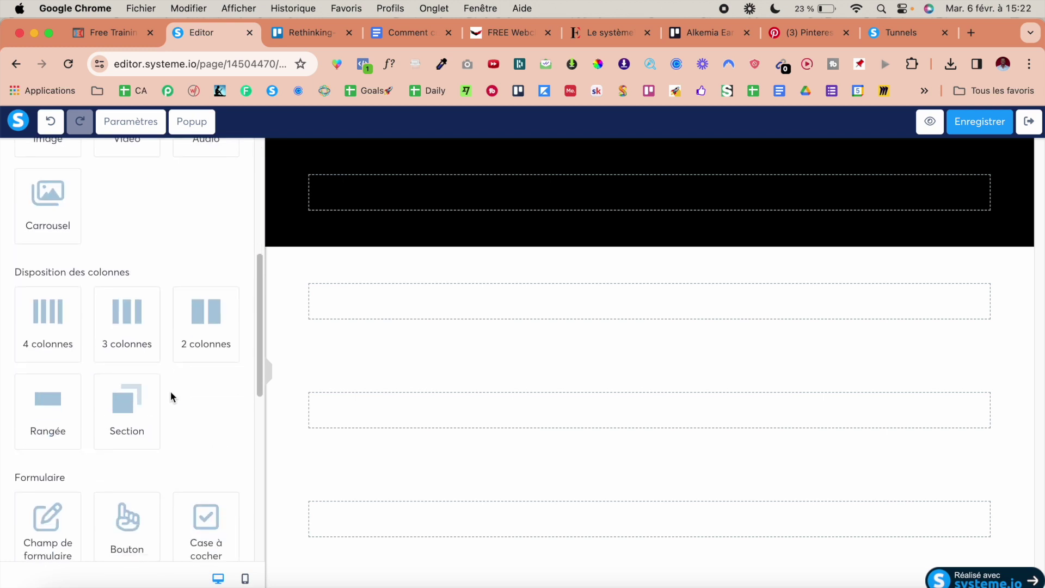
pyautogui.moveTo(198, 299); pyautogui.dragTo(485, 222)
pyautogui.scroll(3, 116, 303)
pyautogui.scroll(3, 104, 316)
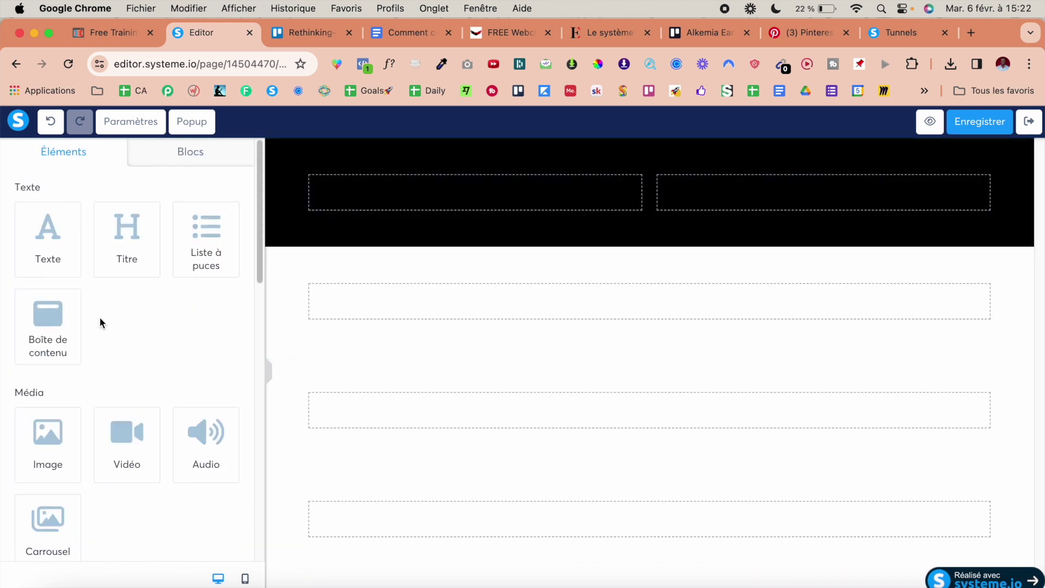
# - Place an image in the black section's left column and a bullet list in its right column
pyautogui.moveTo(58, 434); pyautogui.dragTo(382, 229)
pyautogui.scroll(-1, 69, 396)
pyautogui.scroll(2, 69, 396)
pyautogui.scroll(-1, 70, 396)
pyautogui.scroll(1, 69, 396)
pyautogui.moveTo(204, 254); pyautogui.dragTo(742, 203)
# - Make the bullet list's text white and set the black section's top and bottom padding to 10
pyautogui.click(776, 161)
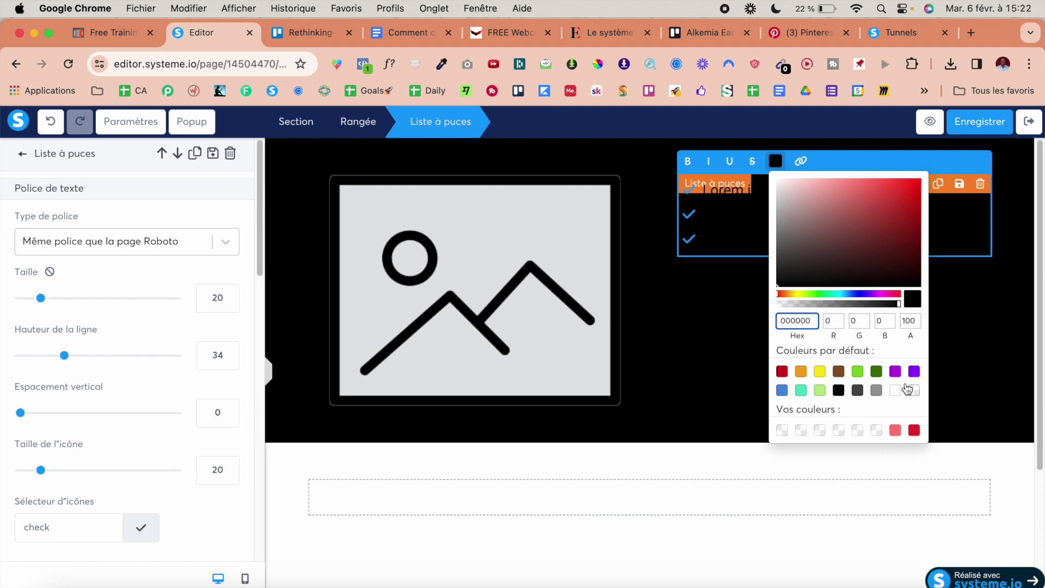
pyautogui.click(732, 256)
pyautogui.scroll(-10, 16, 311)
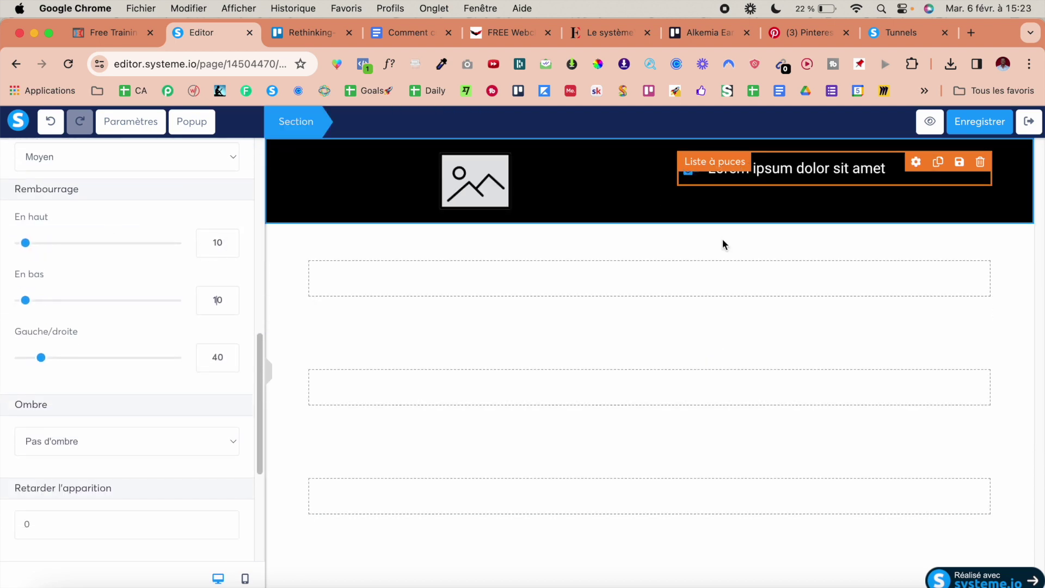
pyautogui.click(728, 249)
# - Following the reference's hero, build the second section in two columns, with an image on the left and text, a title and a button on the right
pyautogui.hotkey('ctrl', 'Tab')
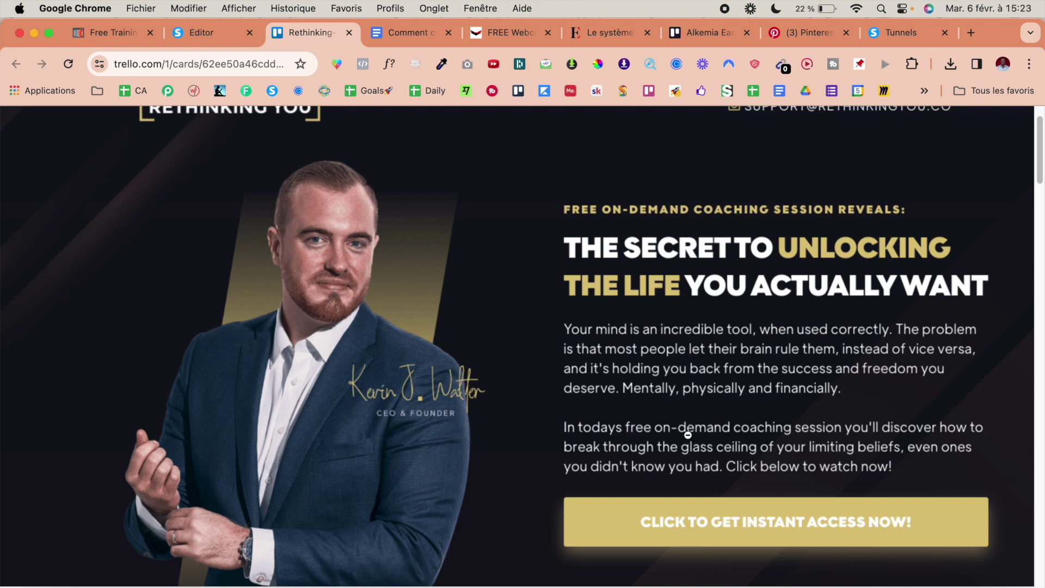
pyautogui.click(202, 33)
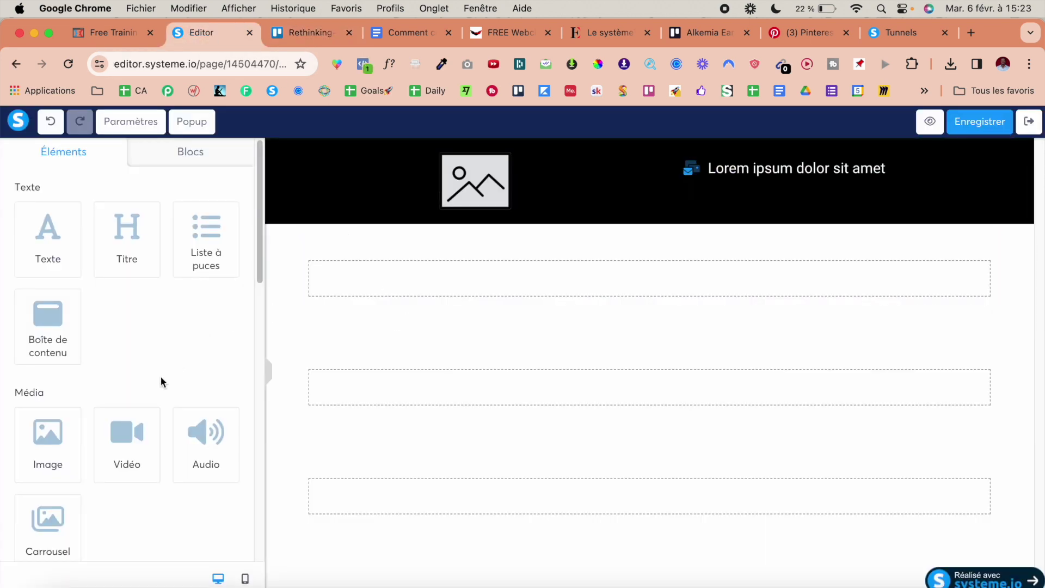
pyautogui.scroll(-4, 148, 403)
pyautogui.scroll(-1, 148, 403)
pyautogui.moveTo(189, 430); pyautogui.dragTo(490, 266)
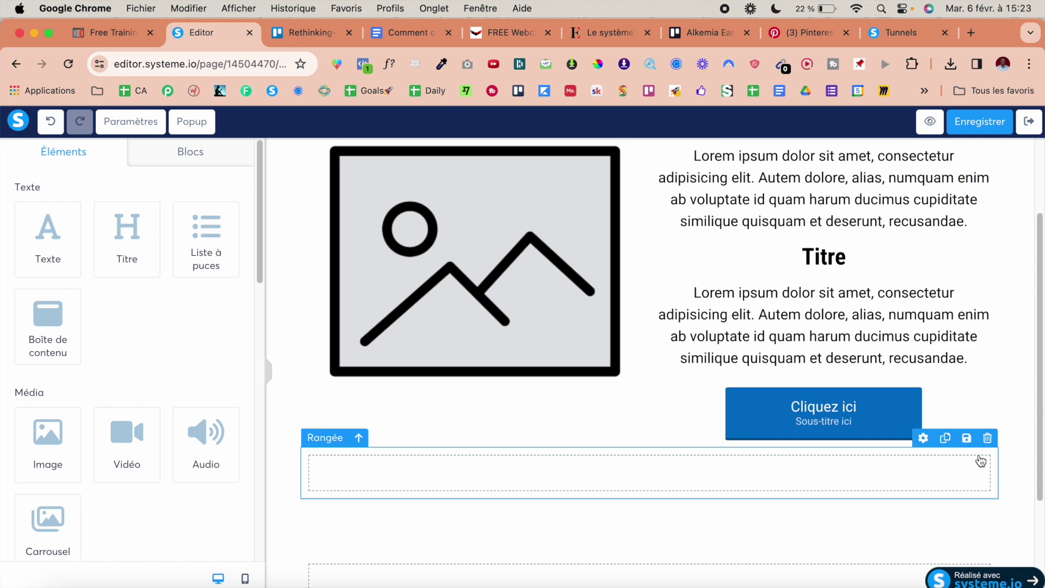
# - Following the reference's next section, add a title to the third section, plus a three-column row with an image and texts in the first column
pyautogui.scroll(-3, 648, 348)
pyautogui.click(310, 32)
pyautogui.scroll(-8, 504, 401)
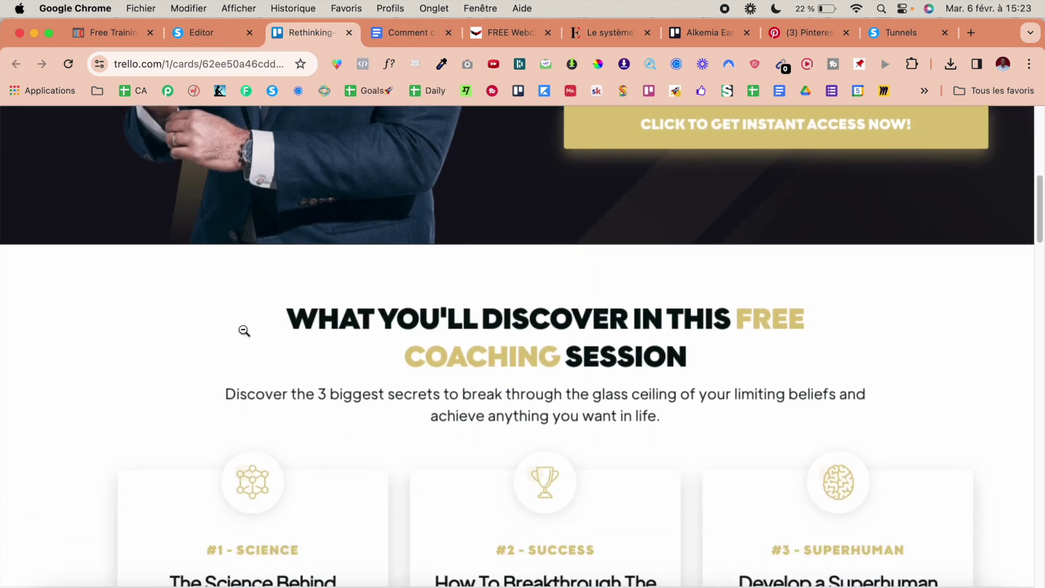
pyautogui.click(218, 34)
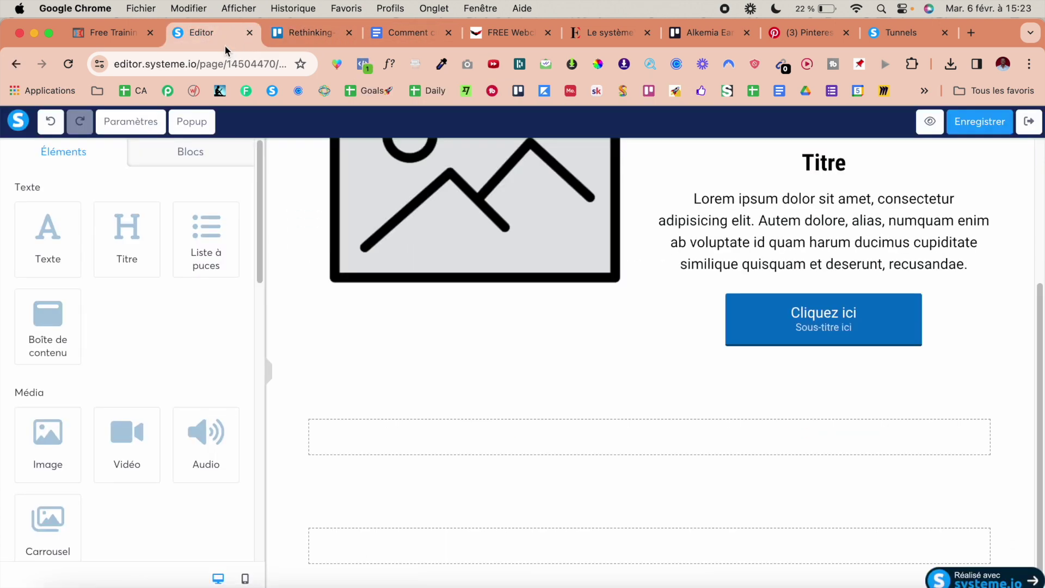
pyautogui.moveTo(130, 233); pyautogui.dragTo(634, 424)
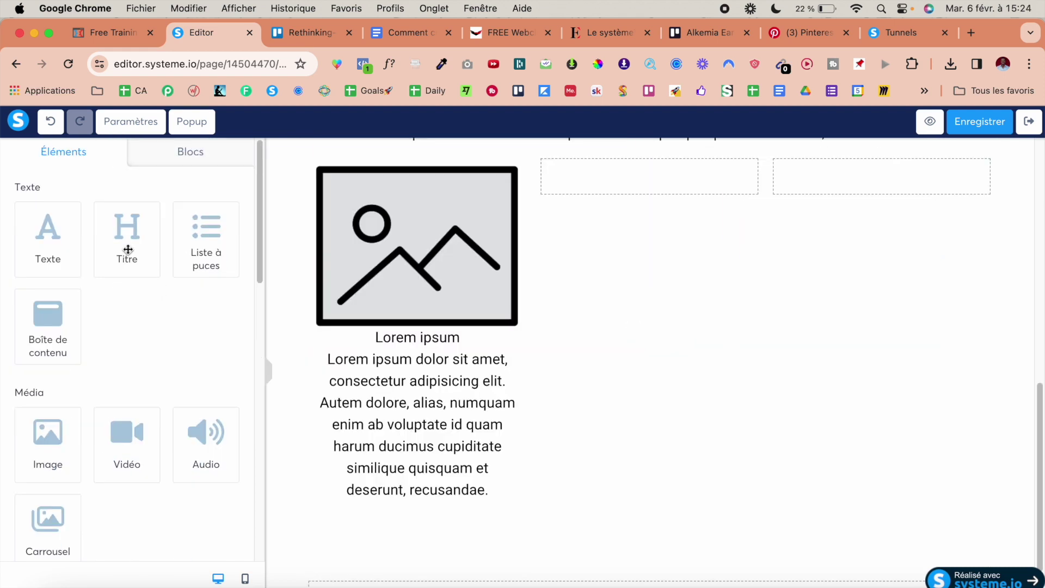
# - Insert a title between the two texts in the first column of the three-column row
pyautogui.moveTo(127, 248); pyautogui.dragTo(361, 350)
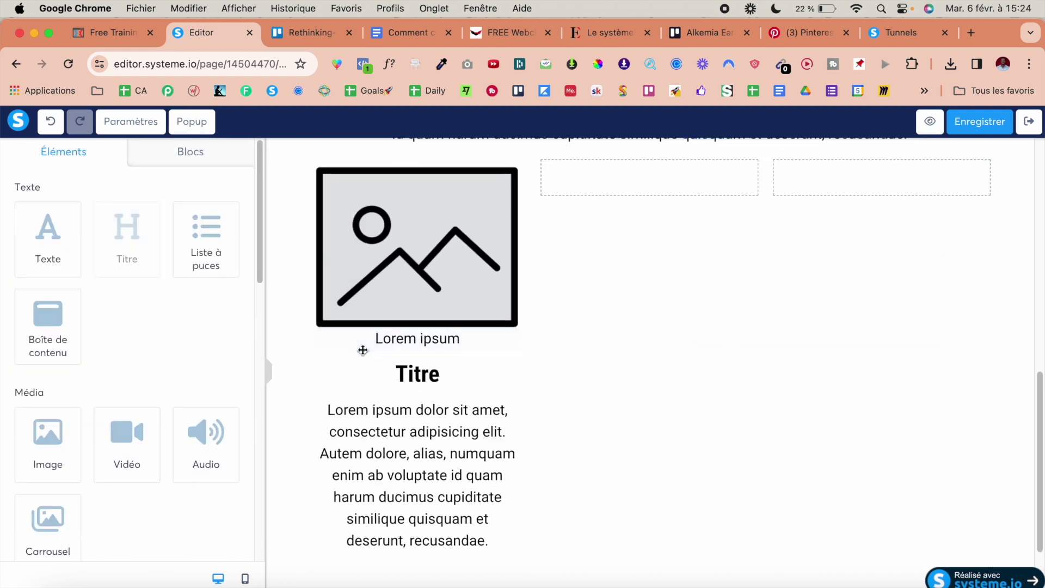
pyautogui.click(523, 308)
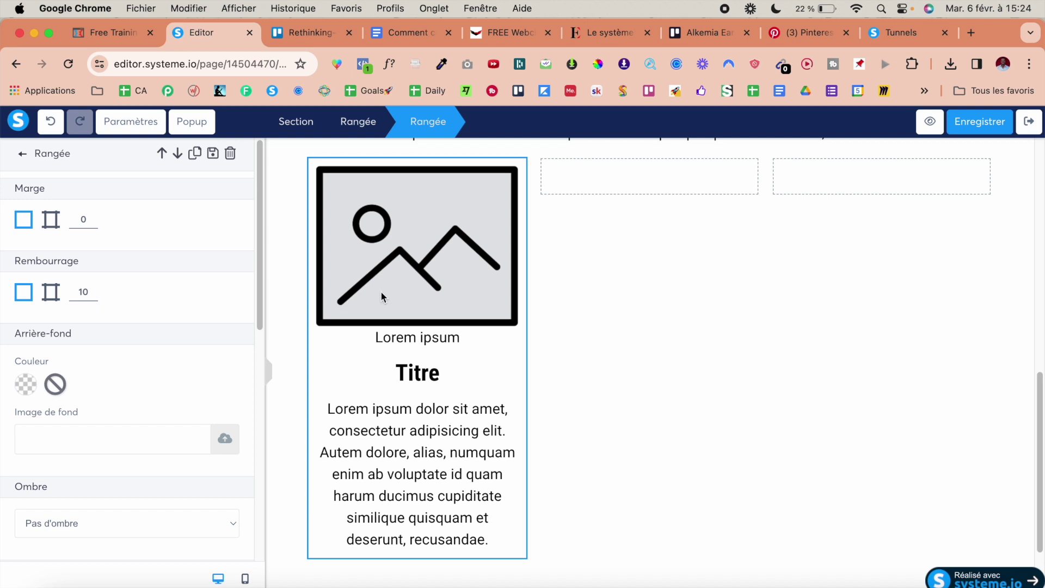
pyautogui.click(854, 231)
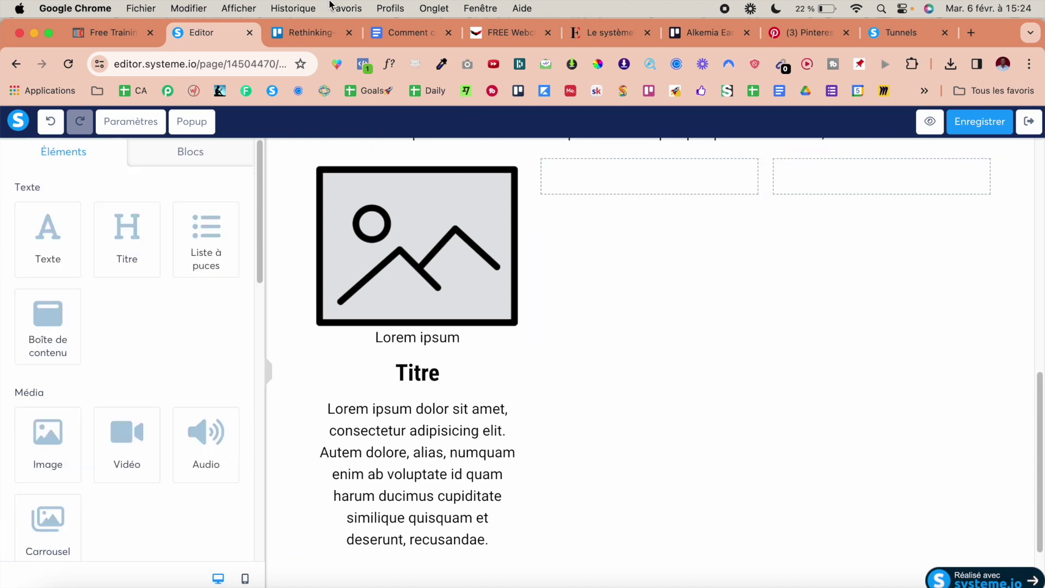
# - Following the reference page, add a centred button below the three-column row
pyautogui.click(308, 32)
pyautogui.scroll(-5, 600, 352)
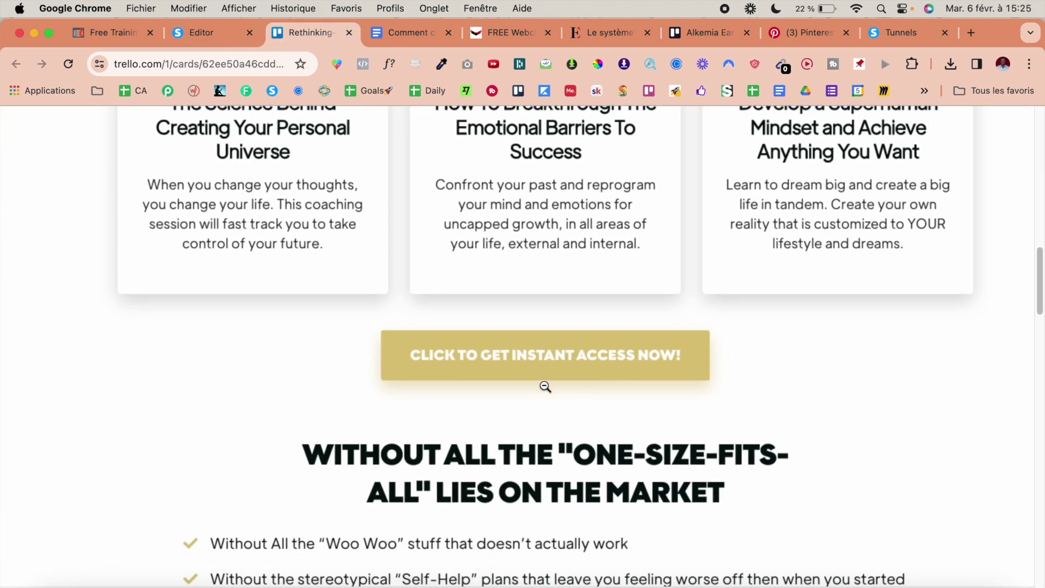
pyautogui.click(186, 33)
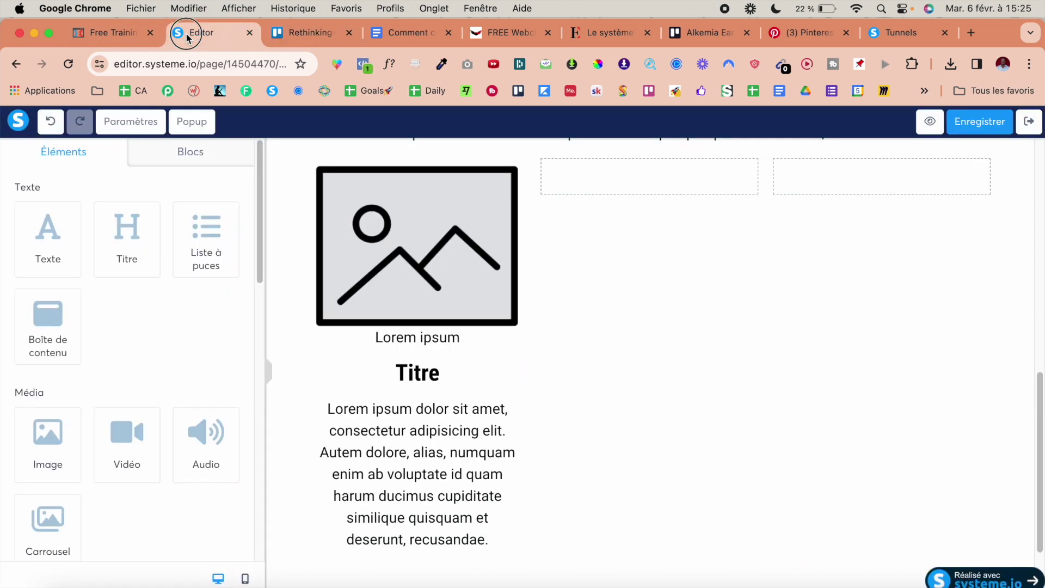
pyautogui.scroll(-2, 599, 291)
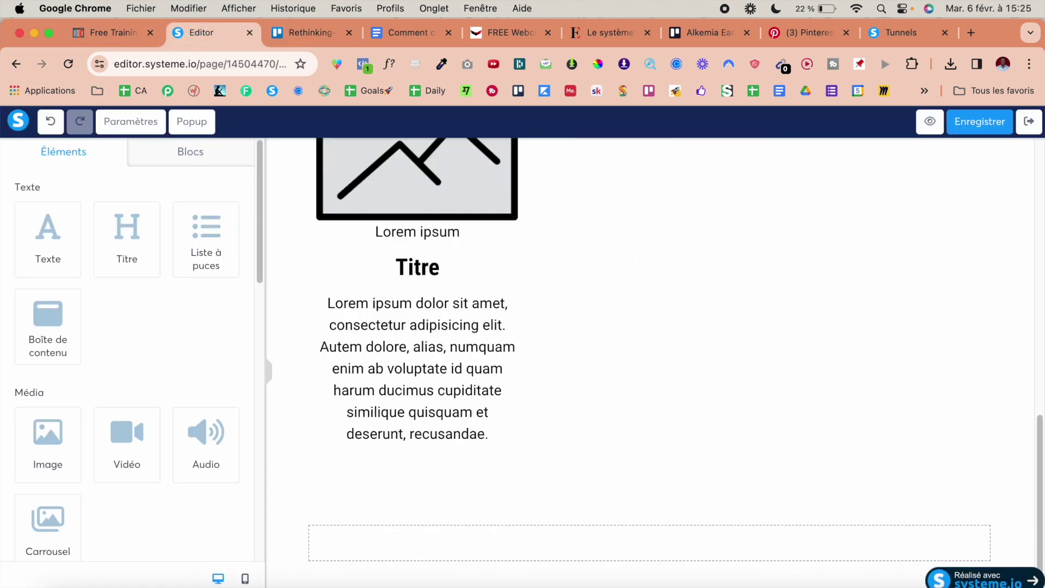
pyautogui.click(308, 32)
pyautogui.scroll(-3, 449, 346)
pyautogui.scroll(-2, 449, 345)
pyautogui.scroll(9, 293, 143)
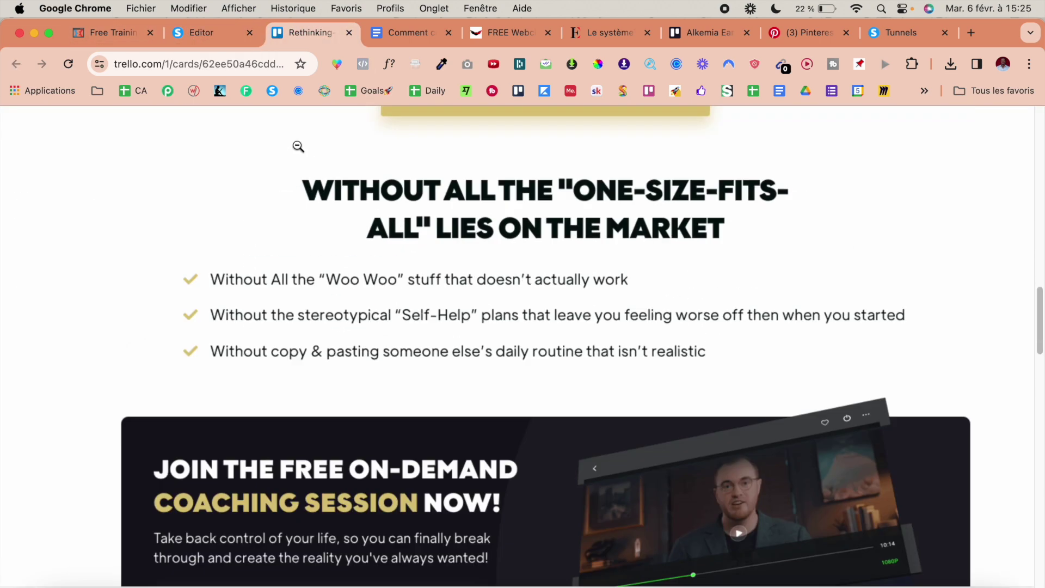
# - Following the reference's next block, add a title and a bullet list to the section below the button
pyautogui.click(177, 34)
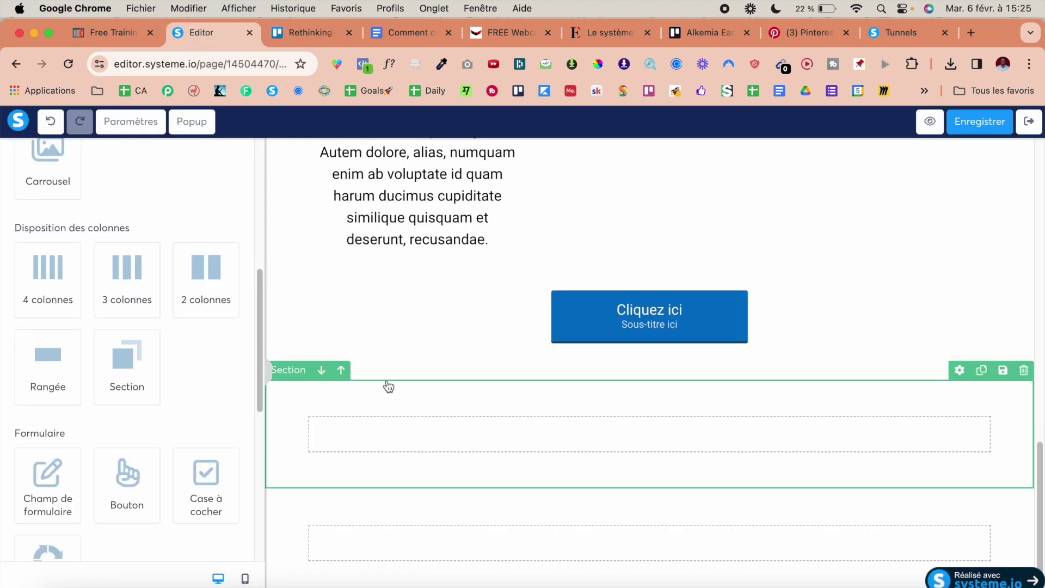
pyautogui.hotkey('ctrl', 'Tab')
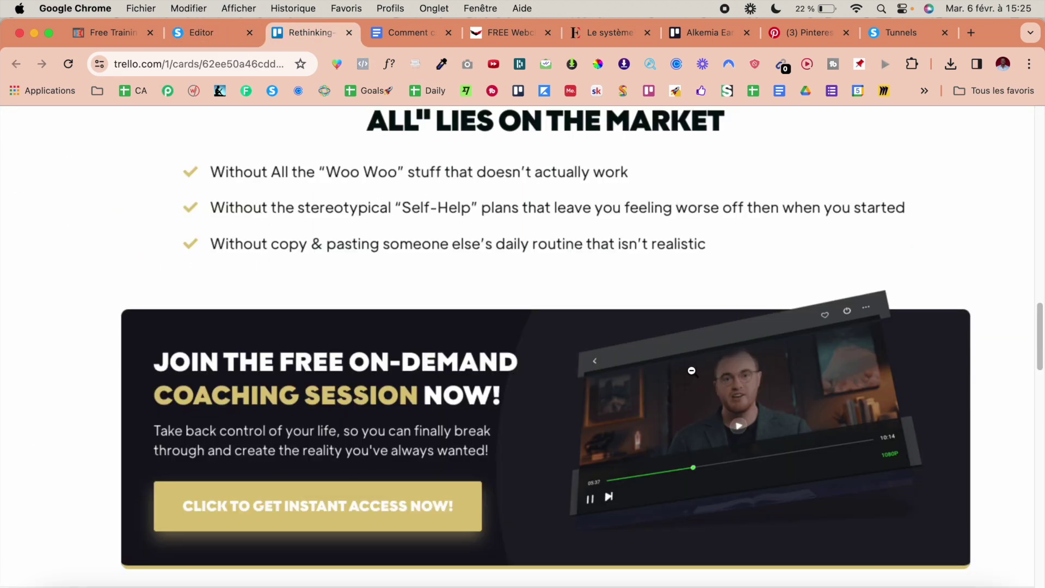
pyautogui.hotkey('ctrl', 'shift', 'Tab')
pyautogui.scroll(-5, 175, 263)
# - Add a two-column row beneath the new bullet list and make the row's background black
pyautogui.moveTo(207, 409); pyautogui.dragTo(498, 478)
pyautogui.click(497, 478)
pyautogui.scroll(-3, 159, 353)
pyautogui.click(27, 294)
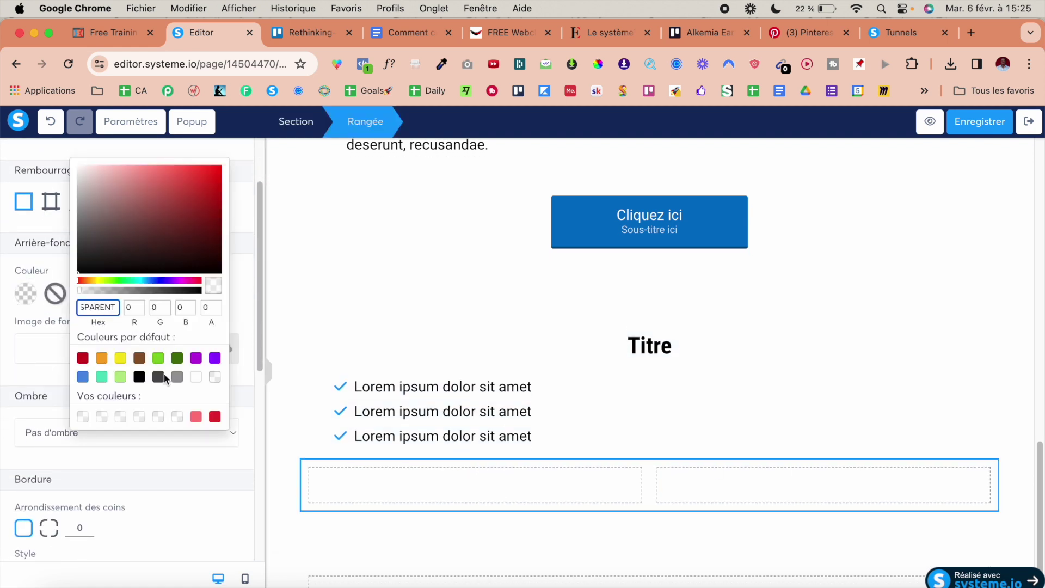
pyautogui.click(139, 377)
pyautogui.click(641, 325)
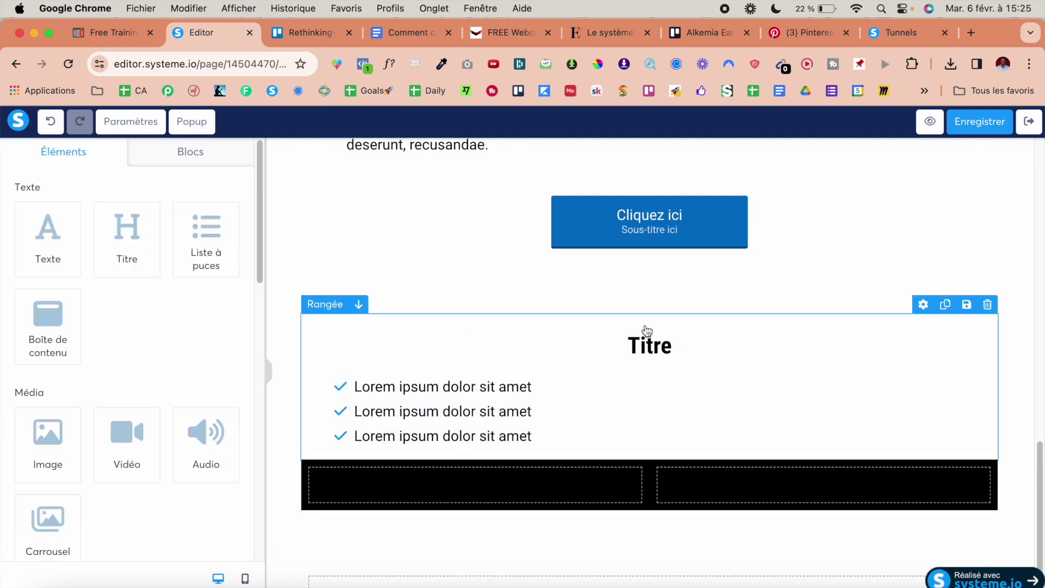
# - Following the reference, place a title and a text element in the left column of the black two-column row
pyautogui.click(332, 37)
pyautogui.hotkey('ctrl', 'shift', 'Tab')
pyautogui.moveTo(127, 240); pyautogui.dragTo(381, 492)
pyautogui.moveTo(48, 240); pyautogui.dragTo(375, 492)
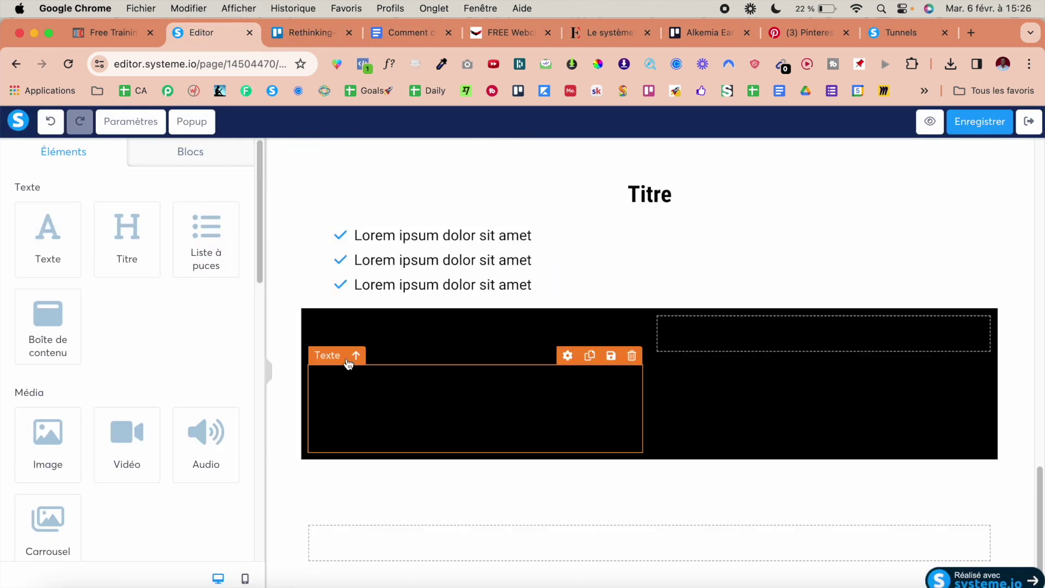
# - Review the page layout from the black header down to the black two-column row
pyautogui.scroll(-7, 55, 436)
pyautogui.scroll(7, 196, 346)
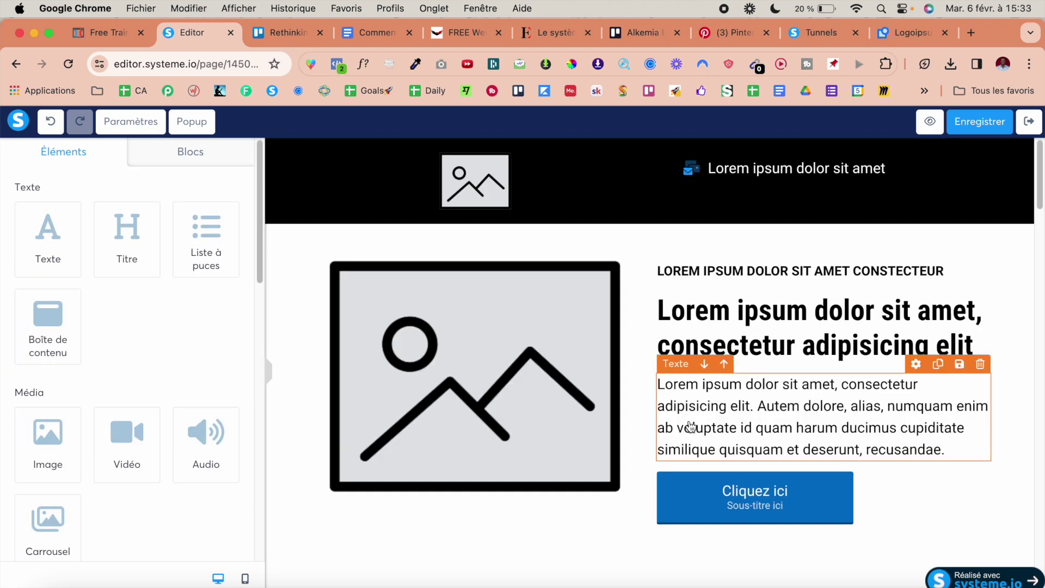
pyautogui.scroll(-6, 690, 427)
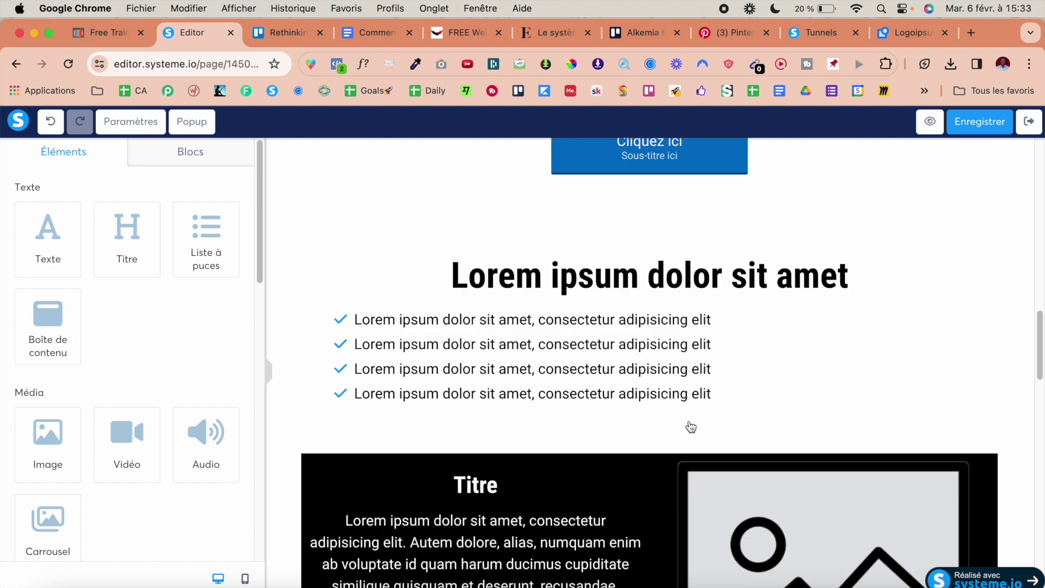
pyautogui.scroll(15, 691, 427)
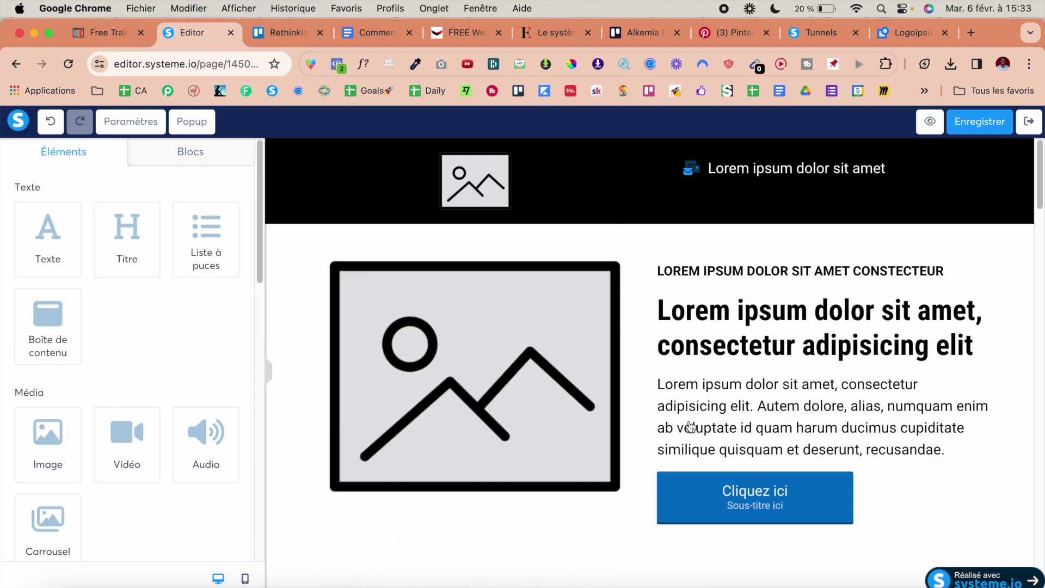
pyautogui.scroll(-8, 691, 427)
pyautogui.scroll(10, 690, 427)
pyautogui.scroll(-2, 882, 375)
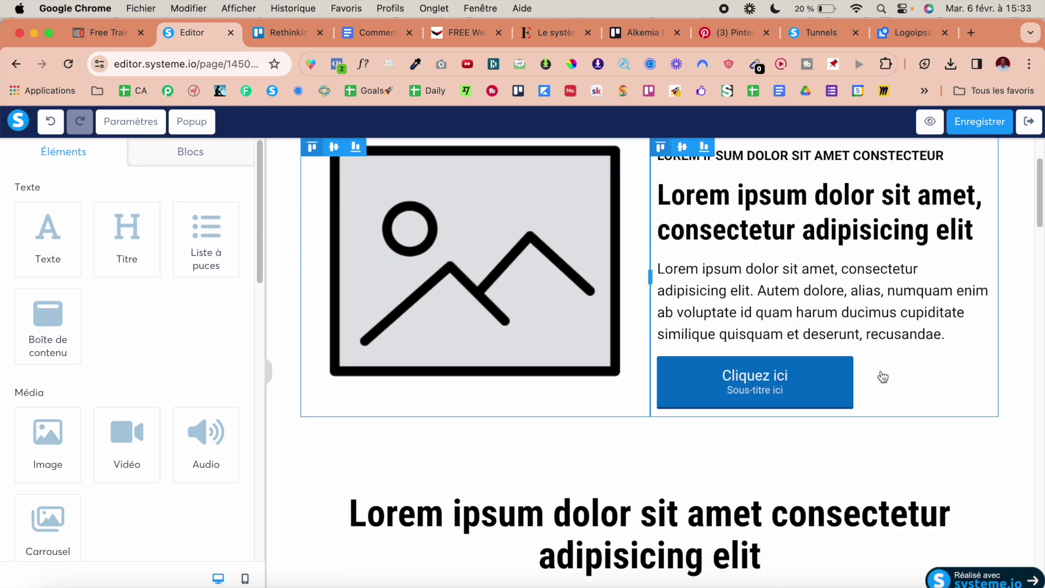
pyautogui.scroll(2, 883, 377)
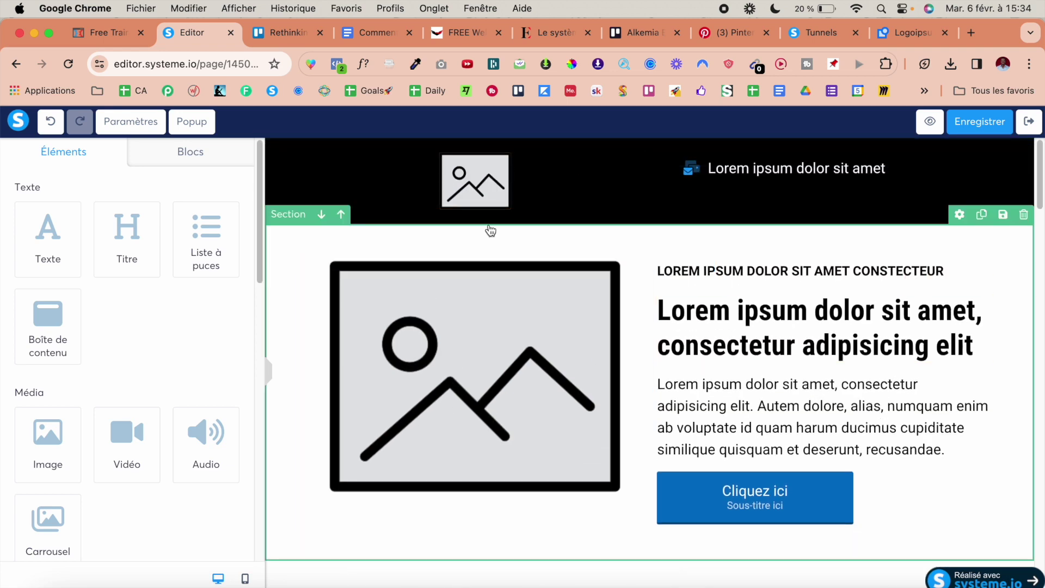
# - Replace the placeholder image in the black header with the logoipsum logo
pyautogui.click(499, 199)
pyautogui.click(223, 208)
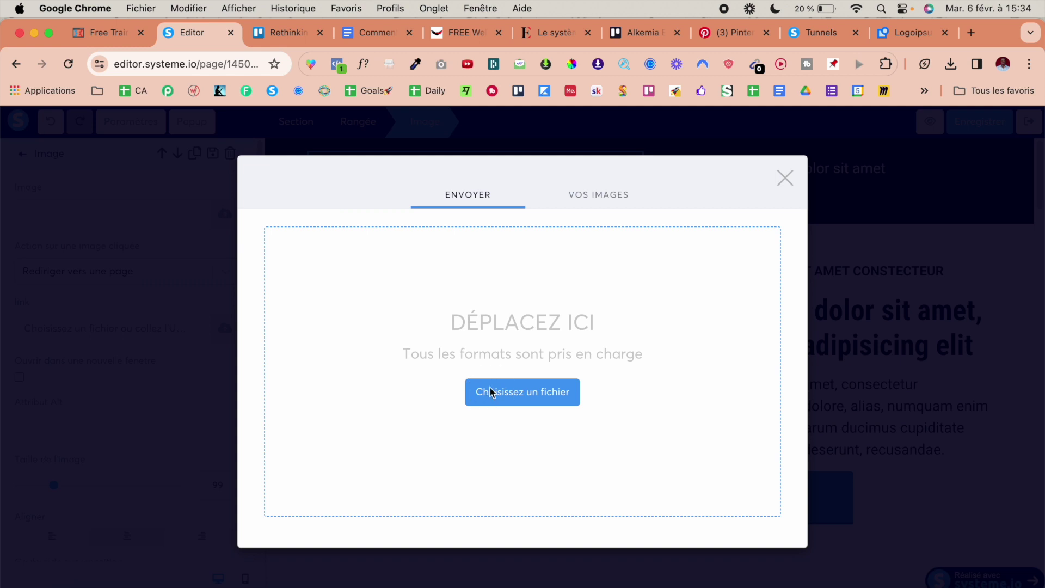
pyautogui.press('Escape')
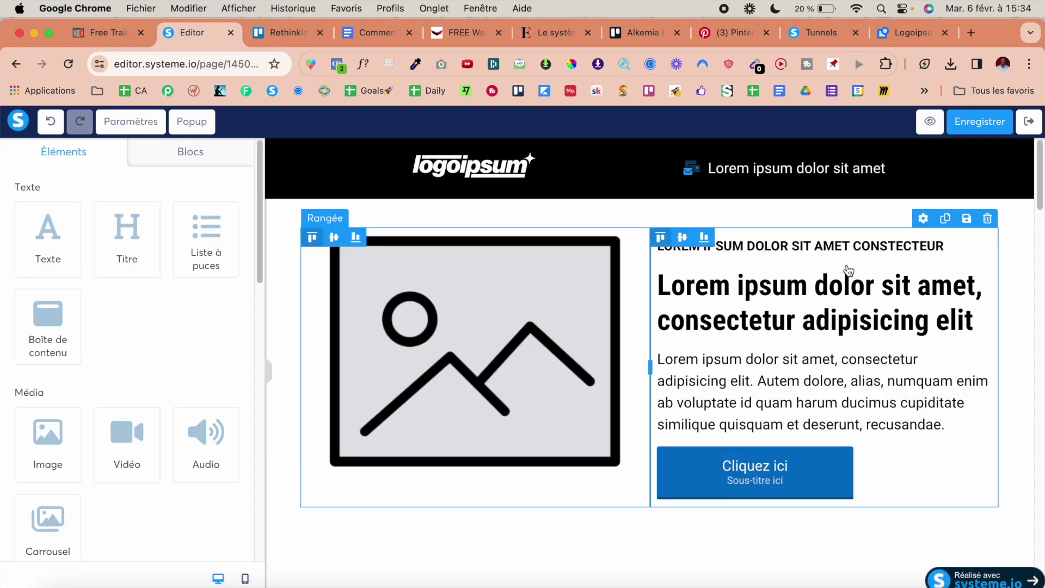
# - Replace the hero section's placeholder image with image-template-1-.png from the existing image library
pyautogui.click(510, 334)
pyautogui.click(226, 208)
pyautogui.click(526, 390)
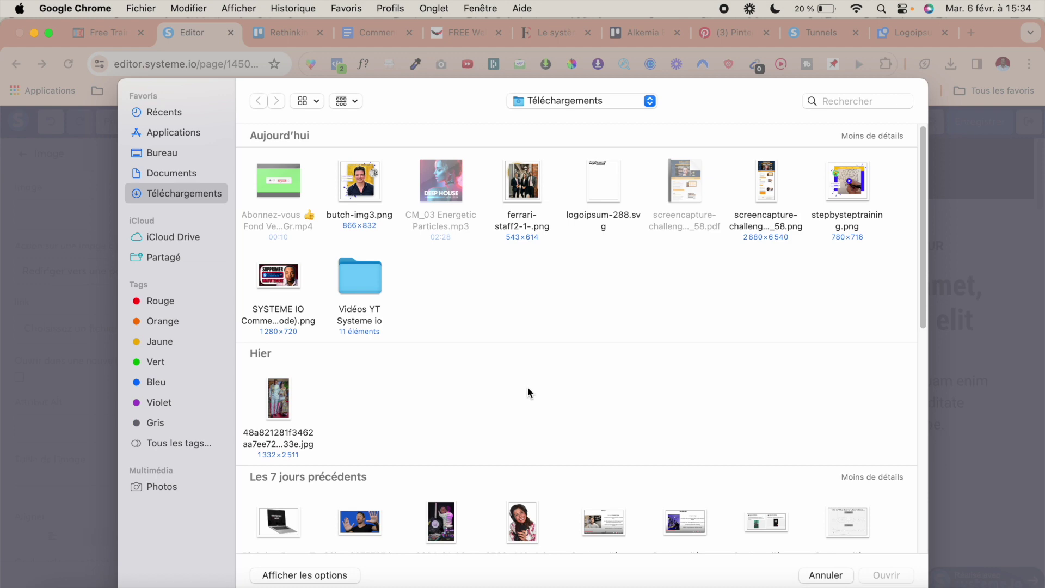
pyautogui.click(824, 578)
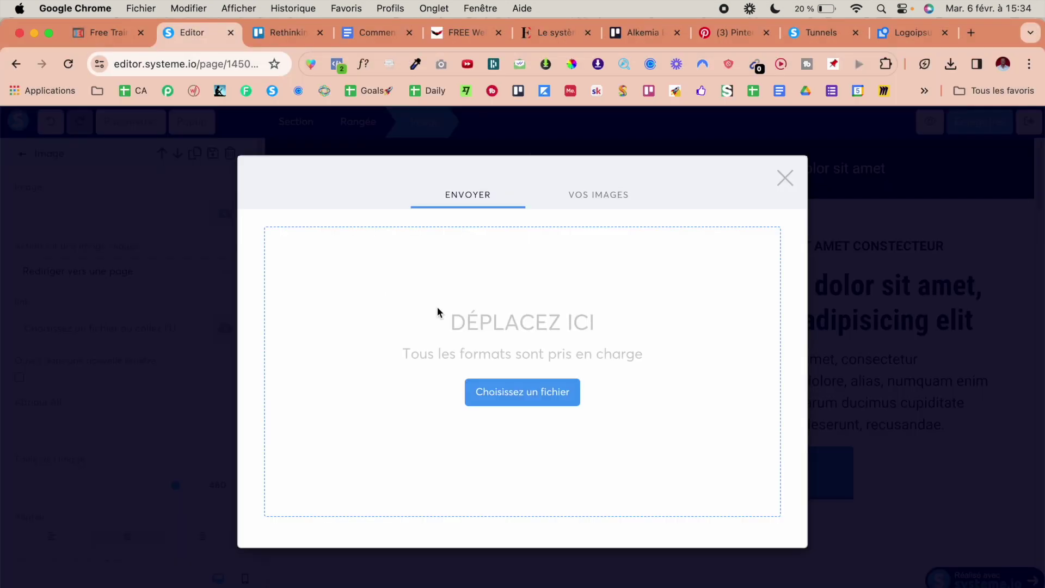
pyautogui.click(581, 202)
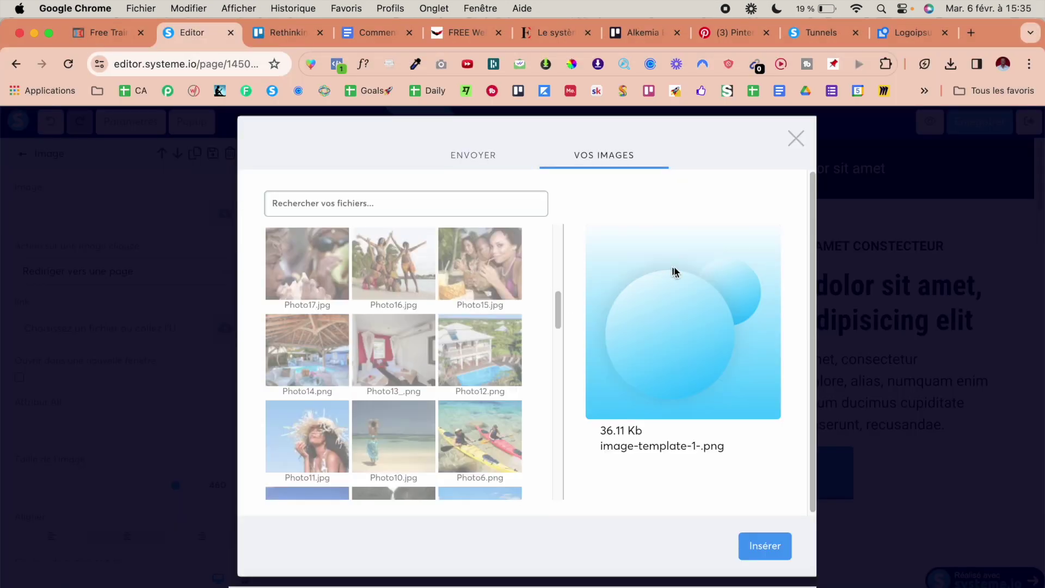
pyautogui.click(762, 542)
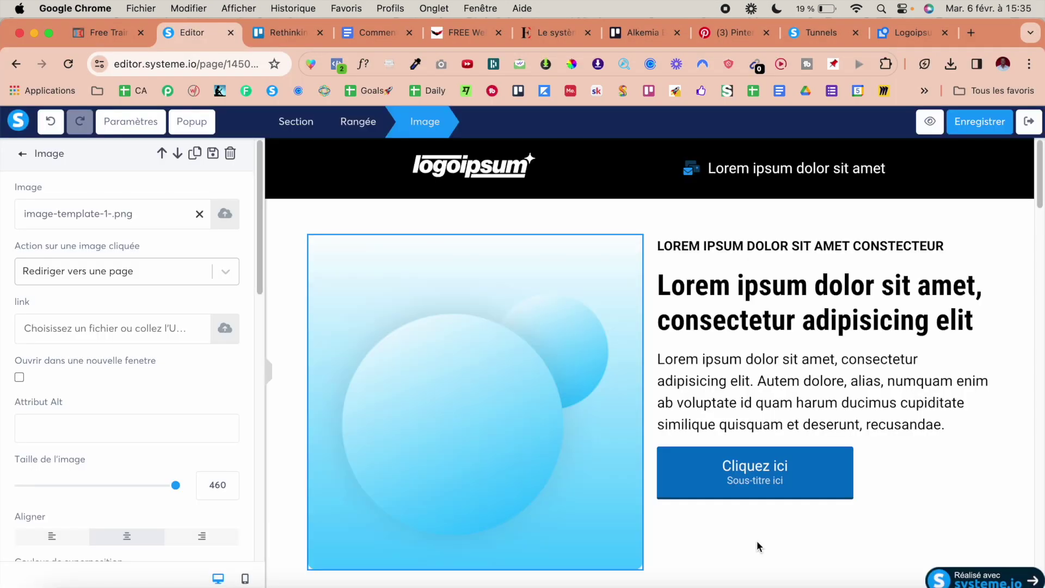
pyautogui.click(904, 370)
# - Set the font size of the hero section's main title to 50
pyautogui.scroll(-3, 904, 371)
pyautogui.scroll(3, 904, 370)
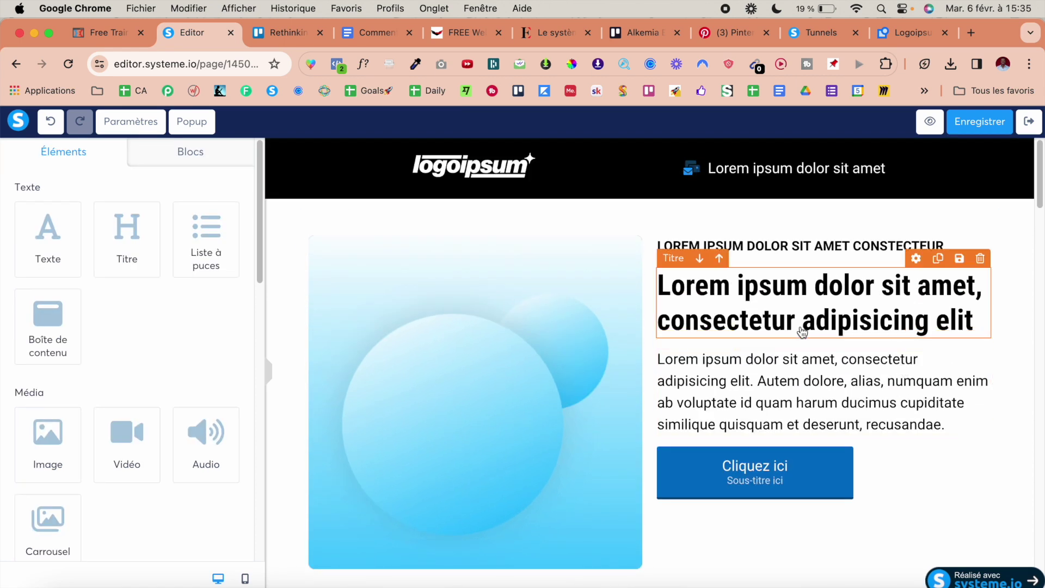
pyautogui.doubleClick(803, 331)
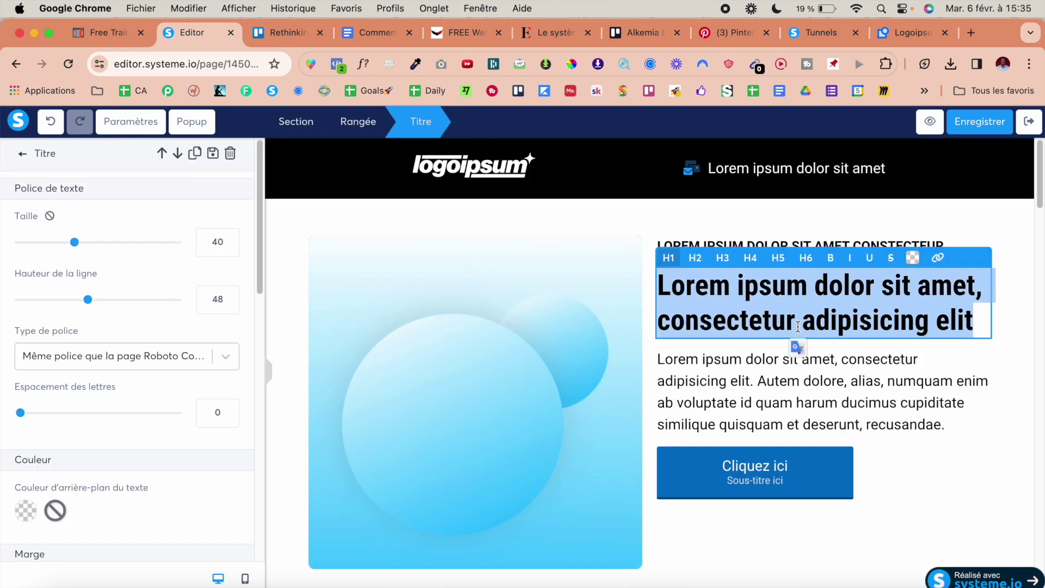
pyautogui.click(213, 243)
pyautogui.write('5')
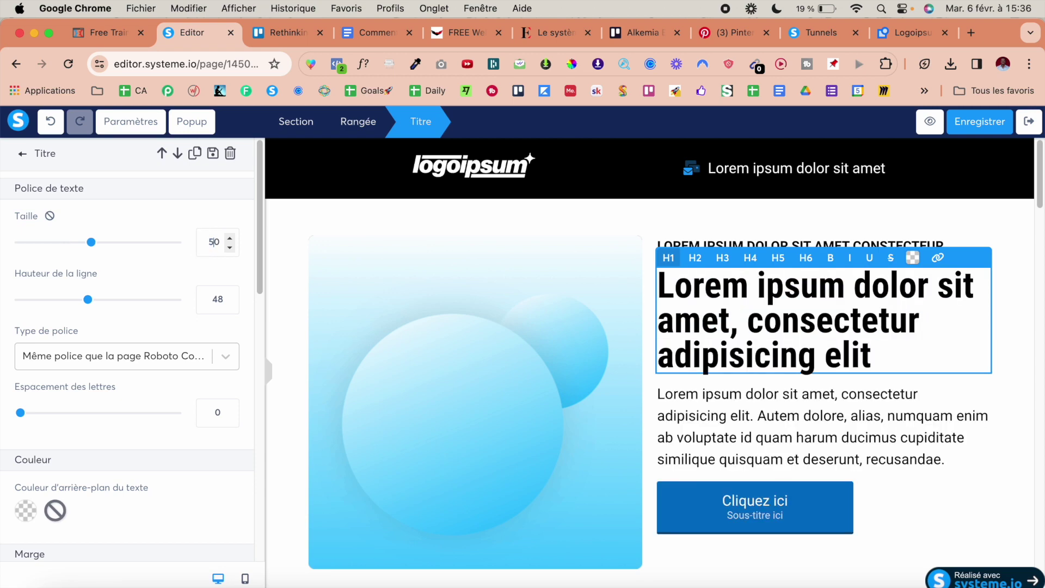
pyautogui.click(882, 487)
# - Set the hero button's background colour to purple BD10E0 and store that colour among the custom colours
pyautogui.scroll(-2, 882, 488)
pyautogui.click(776, 441)
pyautogui.scroll(-2, 201, 354)
pyautogui.scroll(-15, 199, 349)
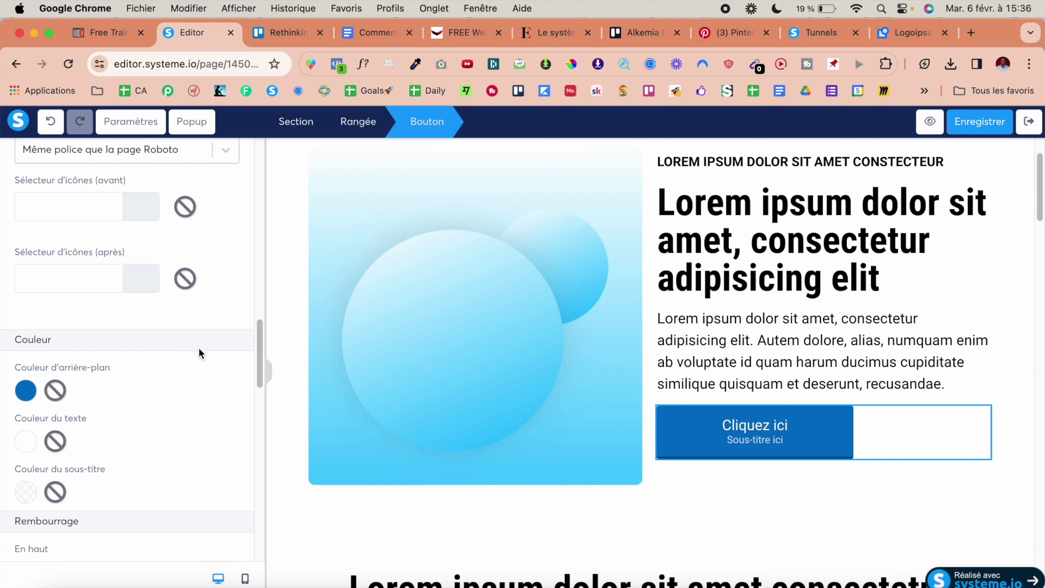
pyautogui.click(24, 273)
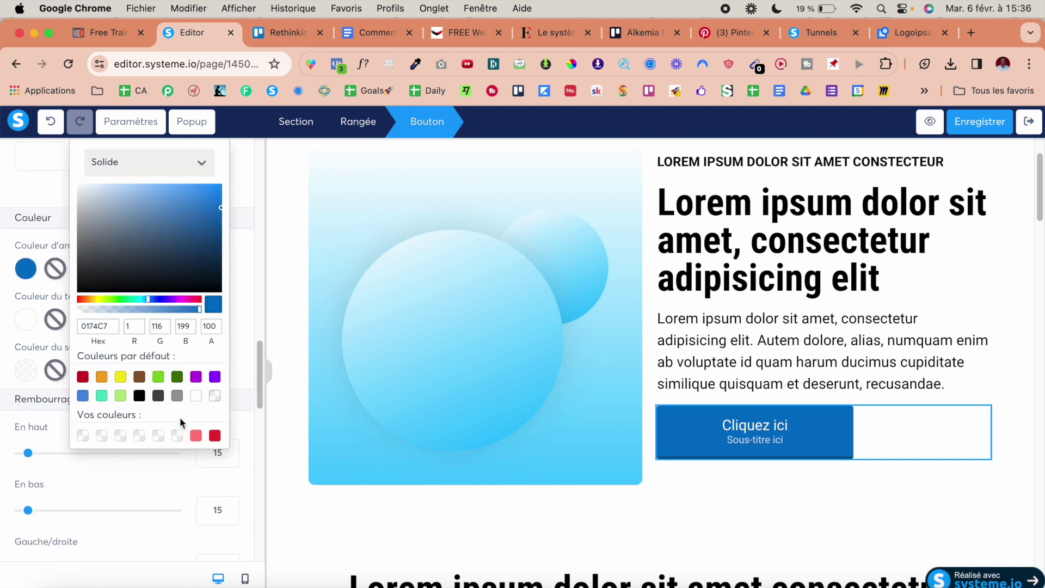
pyautogui.click(196, 377)
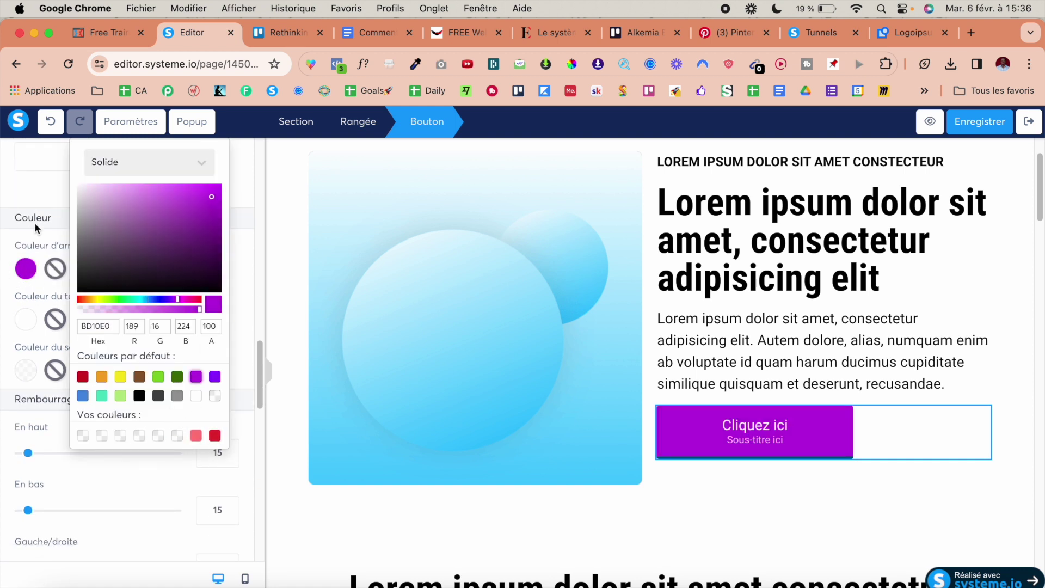
pyautogui.click(178, 437)
# - Change the hero button's text to "Accédez à la masterclass" and remove its subtext
pyautogui.scroll(-7, 74, 343)
pyautogui.tripleClick(75, 342)
pyautogui.write('Accédez à la')
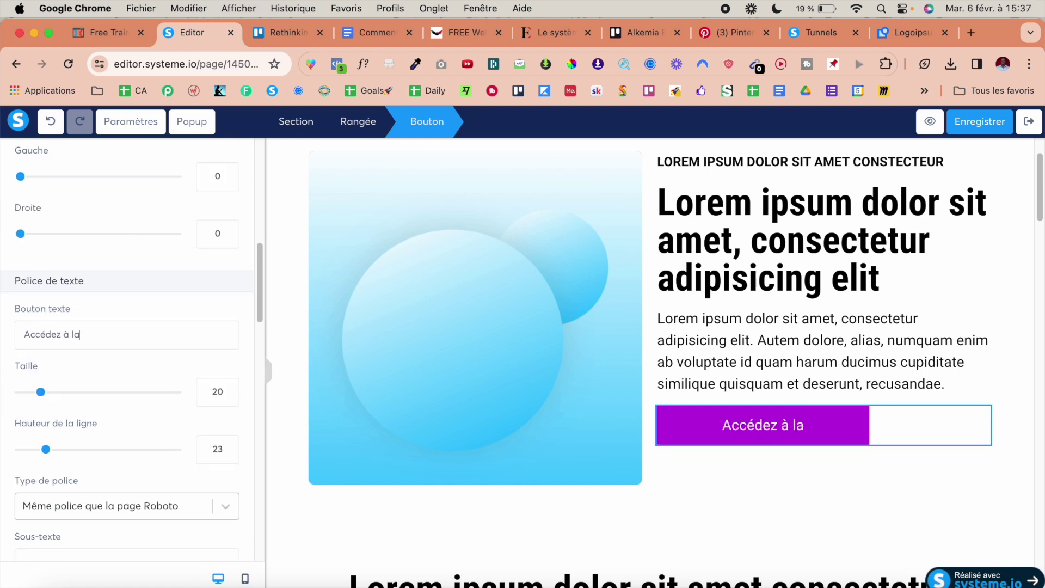
pyautogui.write(' masterclass')
# - Change the hero button's font to a bold slab-serif typeface and slightly reduce the hero image's size
pyautogui.scroll(-3, 151, 315)
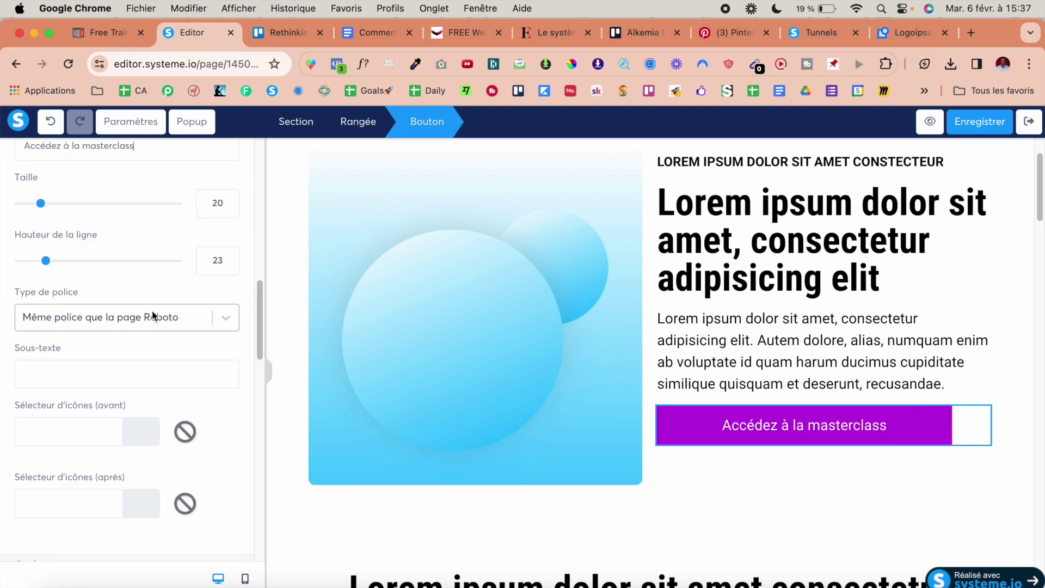
pyautogui.click(150, 316)
pyautogui.click(95, 384)
pyautogui.click(152, 321)
pyautogui.click(648, 349)
pyautogui.scroll(2, 745, 339)
pyautogui.scroll(-5, 745, 339)
pyautogui.scroll(5, 758, 308)
# - Set the hero section's background colour to light grey
pyautogui.click(1015, 293)
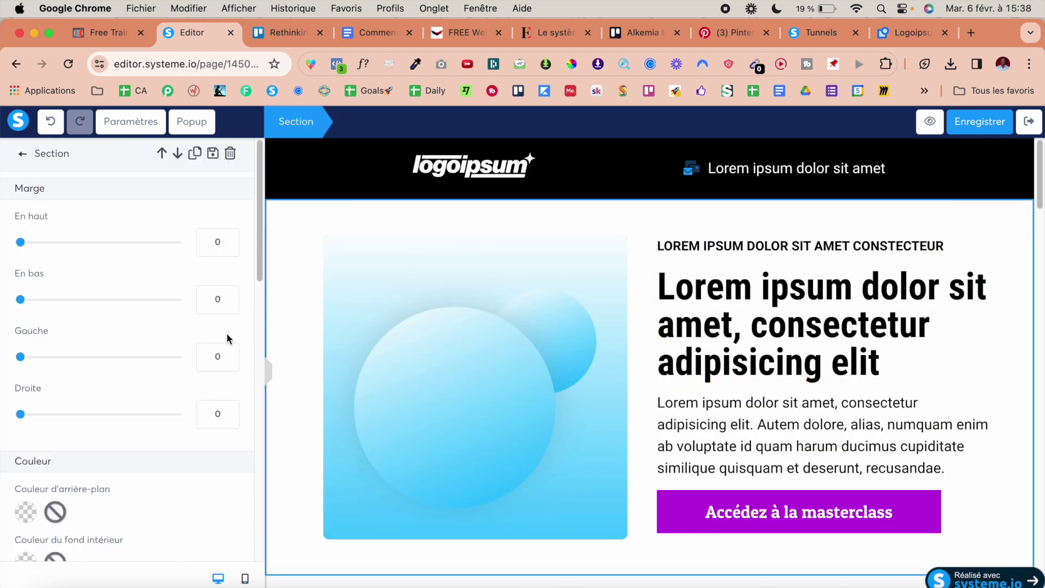
pyautogui.scroll(-3, 108, 303)
pyautogui.click(25, 343)
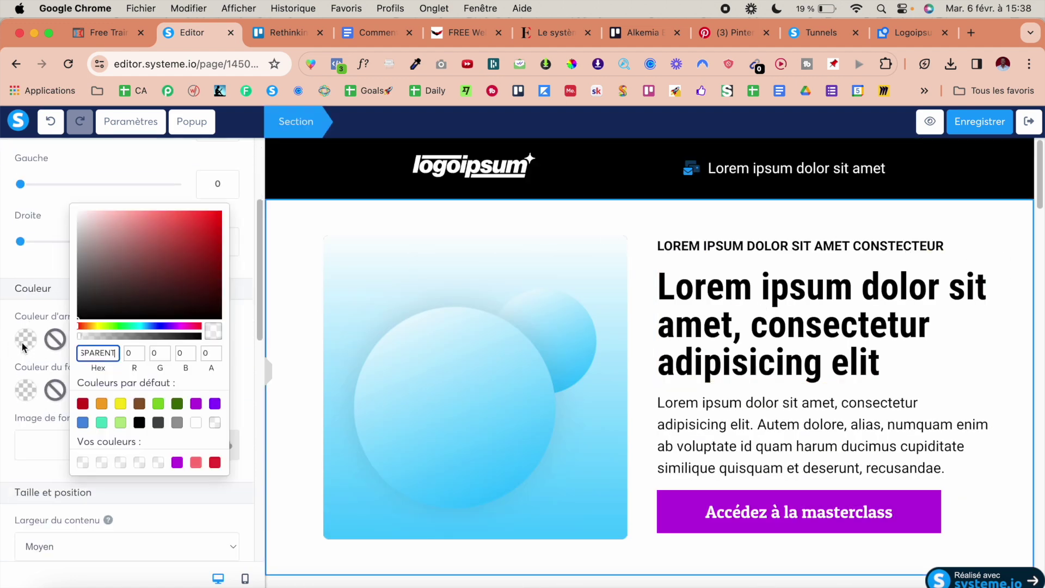
pyautogui.press('Escape')
pyautogui.scroll(-5, 787, 362)
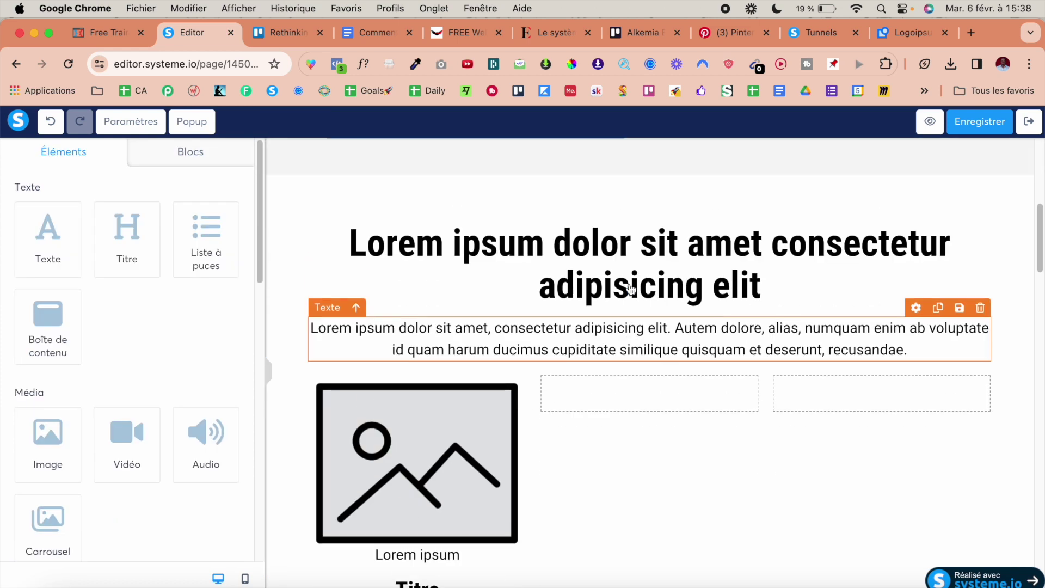
pyautogui.scroll(2, 787, 362)
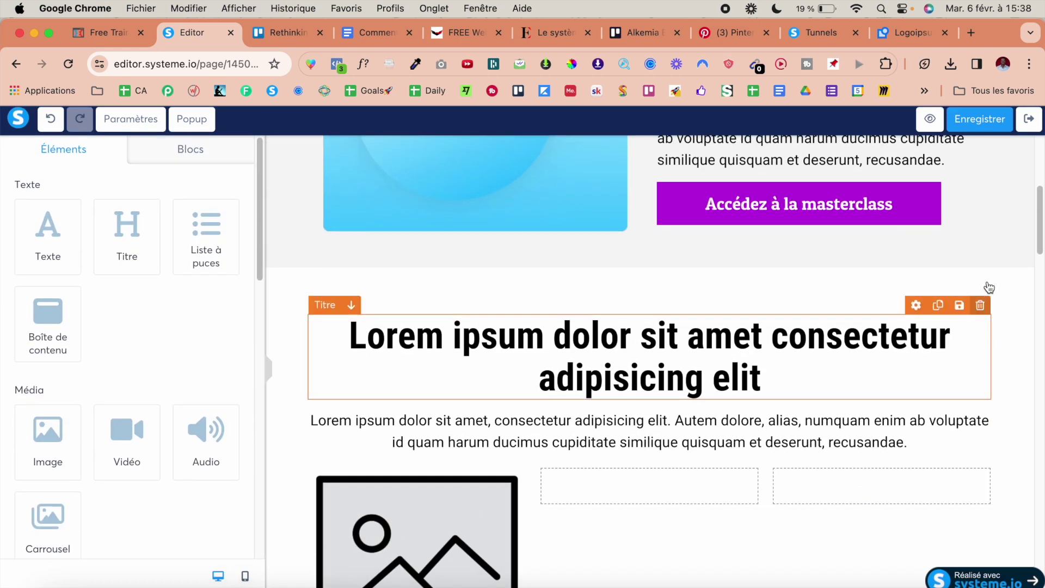
# - Replace the first column's placeholder image with the small blue circle image and set its heading to "Le sous-titre ici"
pyautogui.scroll(-3, 987, 287)
pyautogui.click(403, 384)
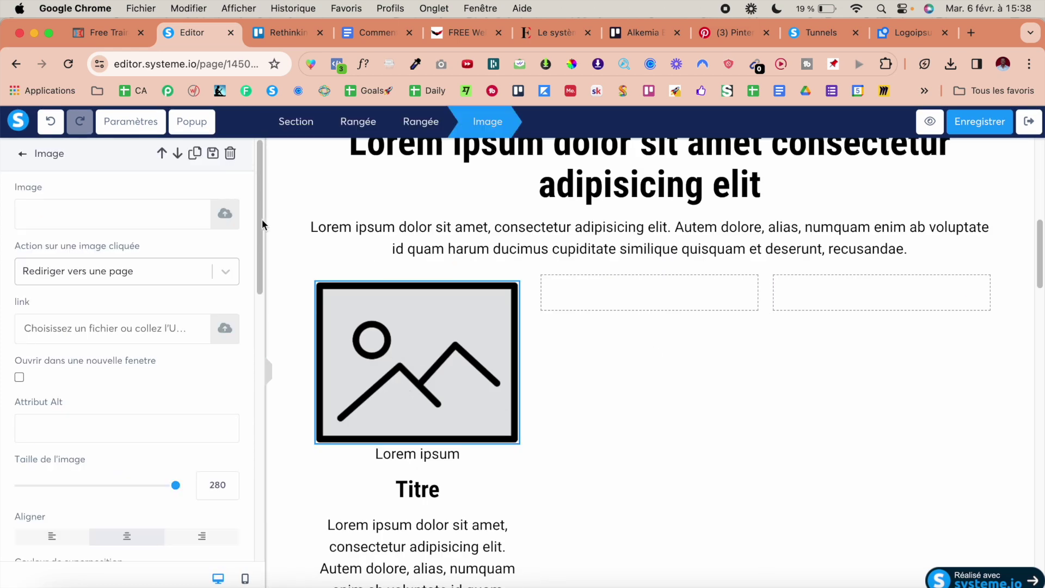
pyautogui.click(224, 214)
pyautogui.click(568, 201)
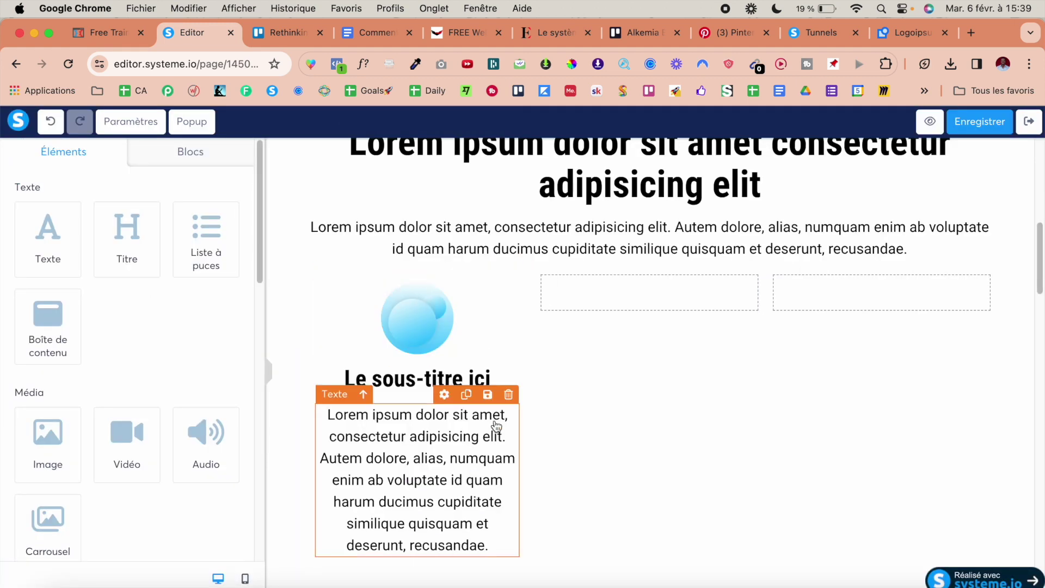
pyautogui.scroll(-3, 494, 427)
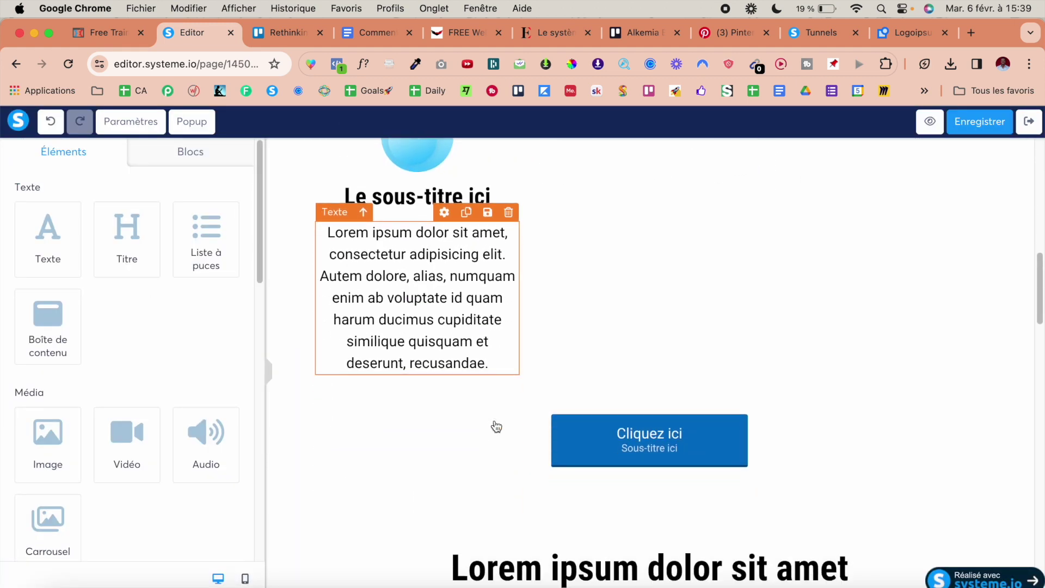
pyautogui.scroll(4, 494, 427)
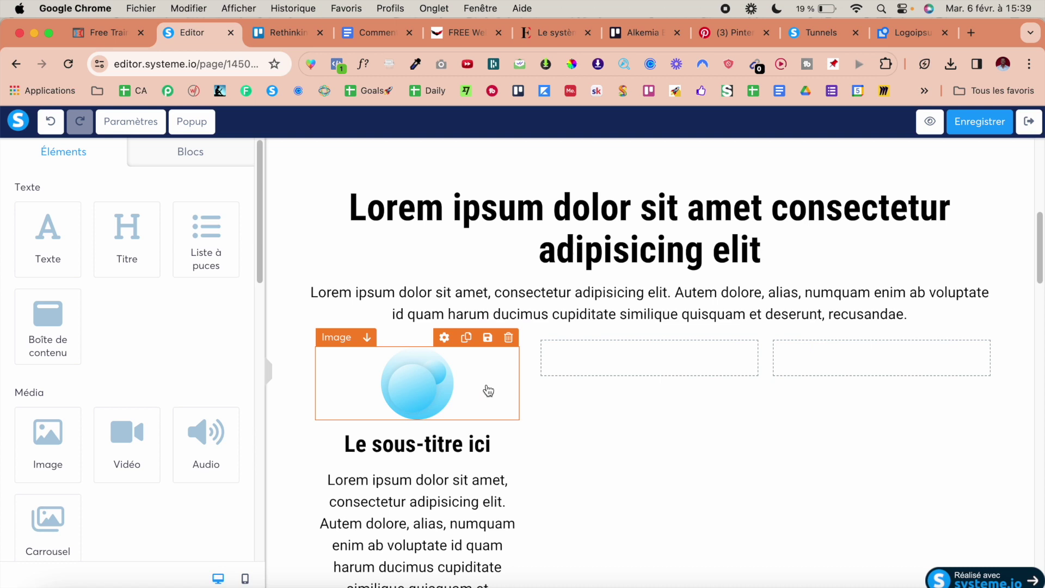
pyautogui.scroll(-3, 520, 400)
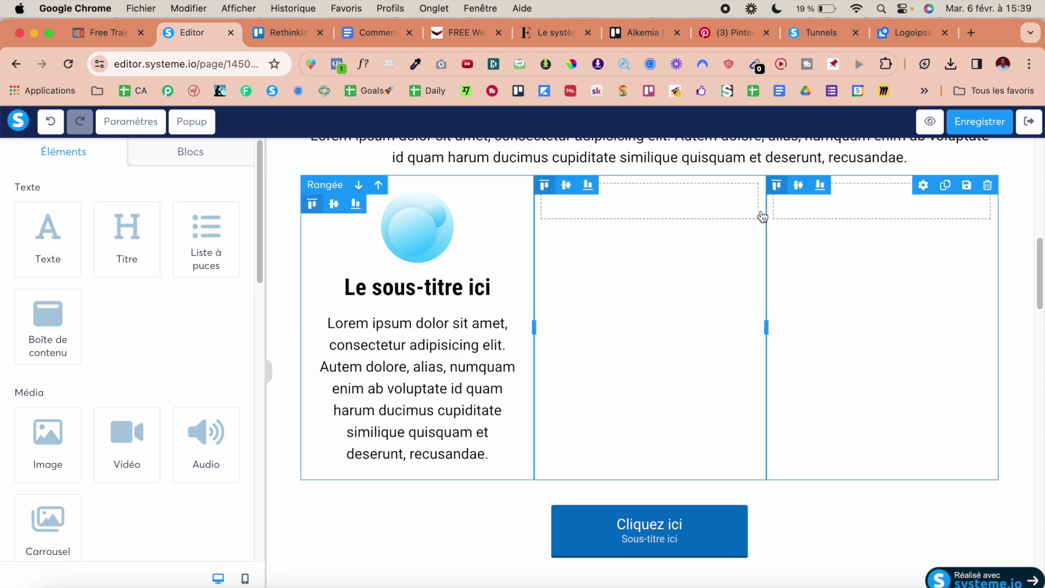
# - Duplicate the hero's masterclass button, placing one copy below the three-column row and another in the black banner
pyautogui.scroll(8, 922, 342)
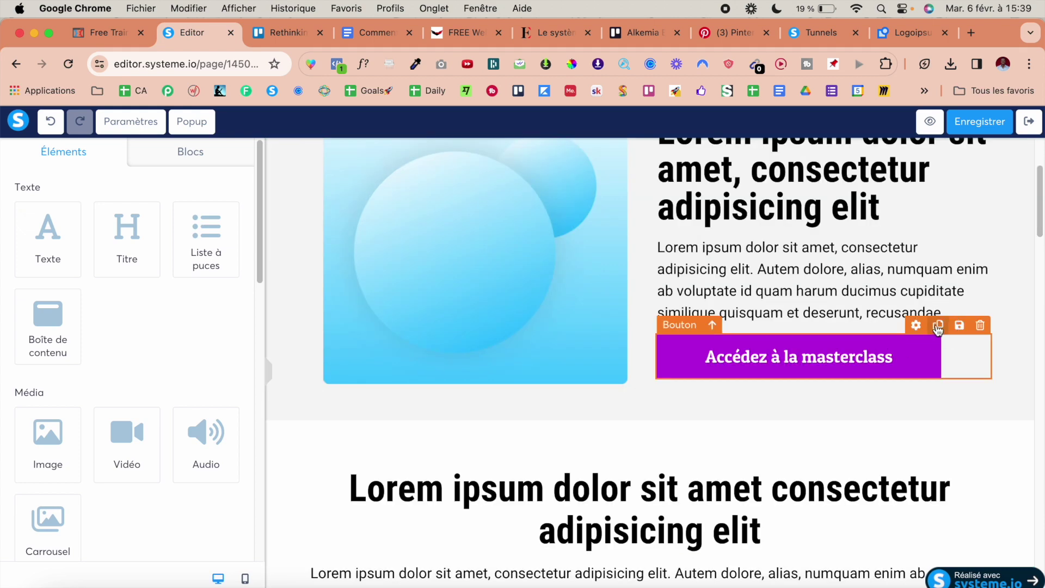
pyautogui.click(938, 325)
pyautogui.scroll(-5, 940, 316)
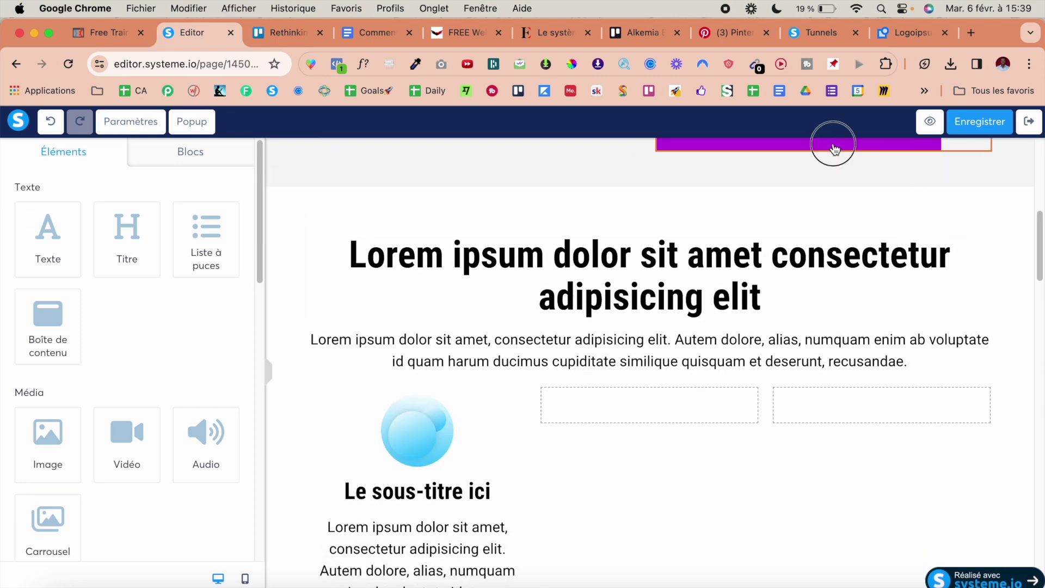
pyautogui.scroll(-10, 686, 329)
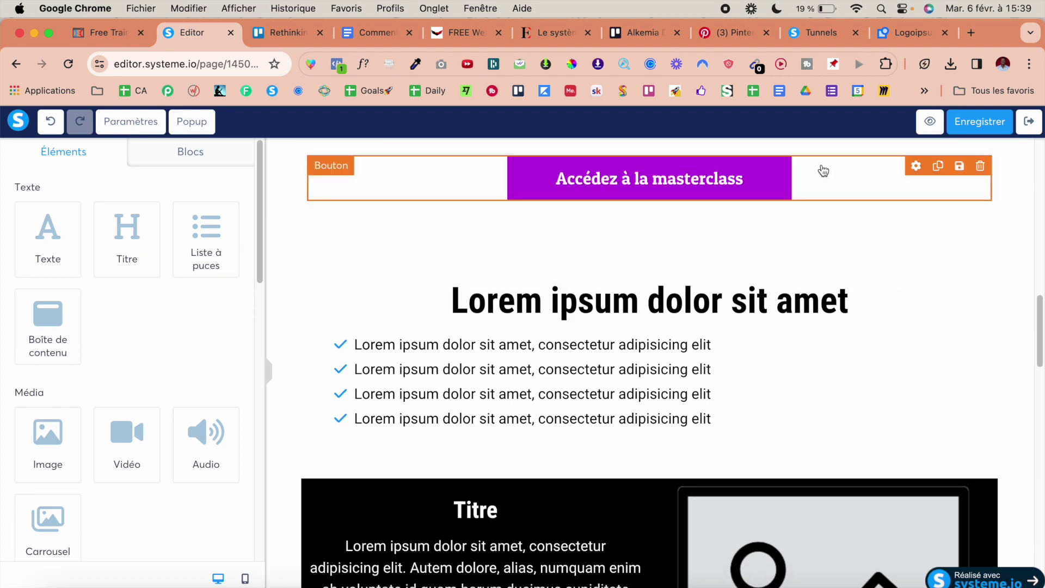
pyautogui.click(938, 166)
pyautogui.moveTo(800, 234); pyautogui.dragTo(517, 432)
# - Following the Rethinking You reference banner, give the black banner a left-aligned H1 title reading "Lorem ipsum dolor sit amet, consectetur adipisicing elit"
pyautogui.click(281, 33)
pyautogui.scroll(-15, 450, 380)
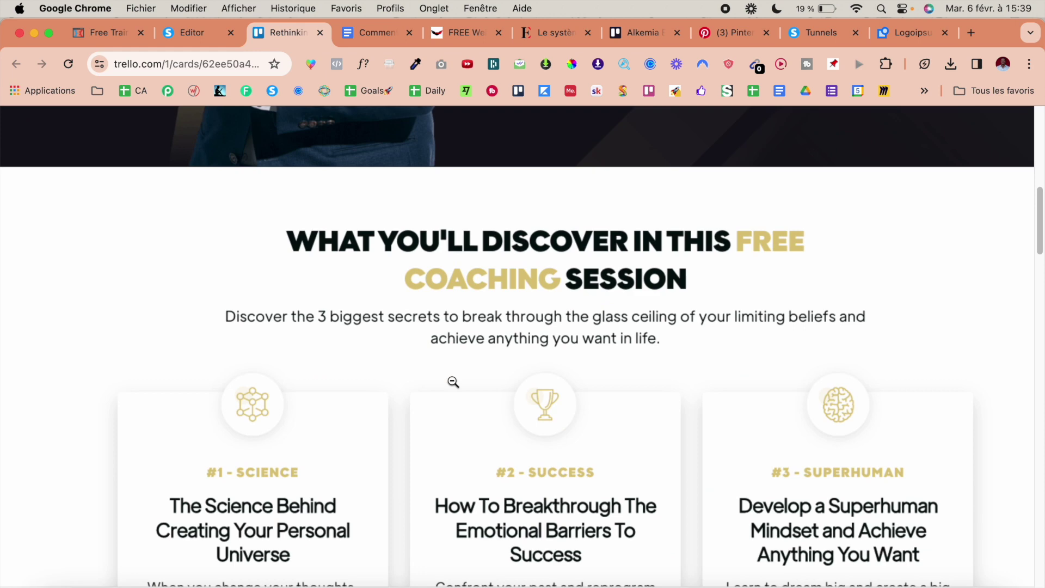
pyautogui.scroll(-10, 453, 381)
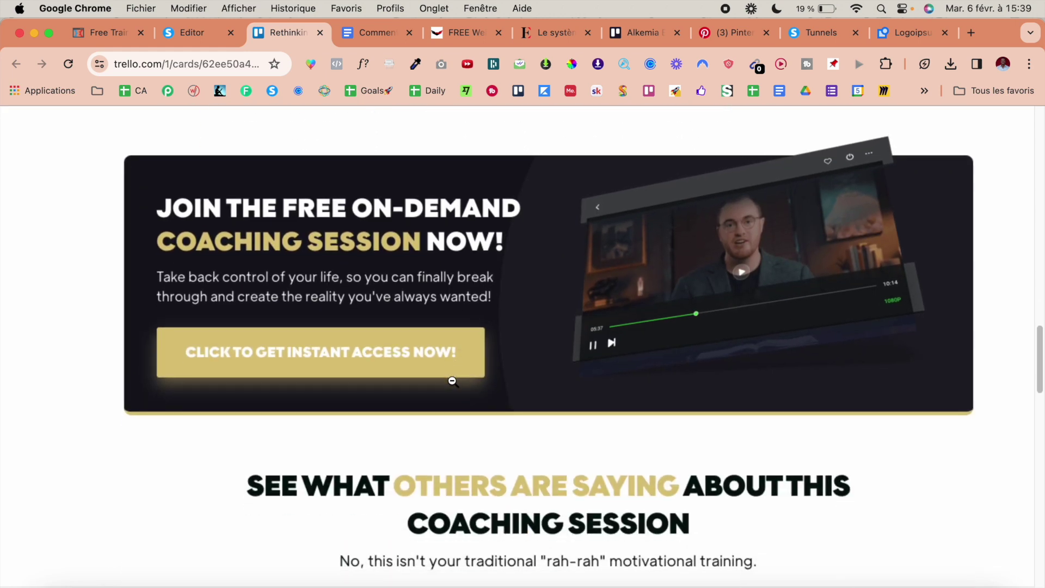
pyautogui.hotkey('ctrl', 'shift', 'Tab')
pyautogui.tripleClick(377, 274)
pyautogui.click(320, 260)
pyautogui.scroll(-10, 125, 327)
pyautogui.click(50, 284)
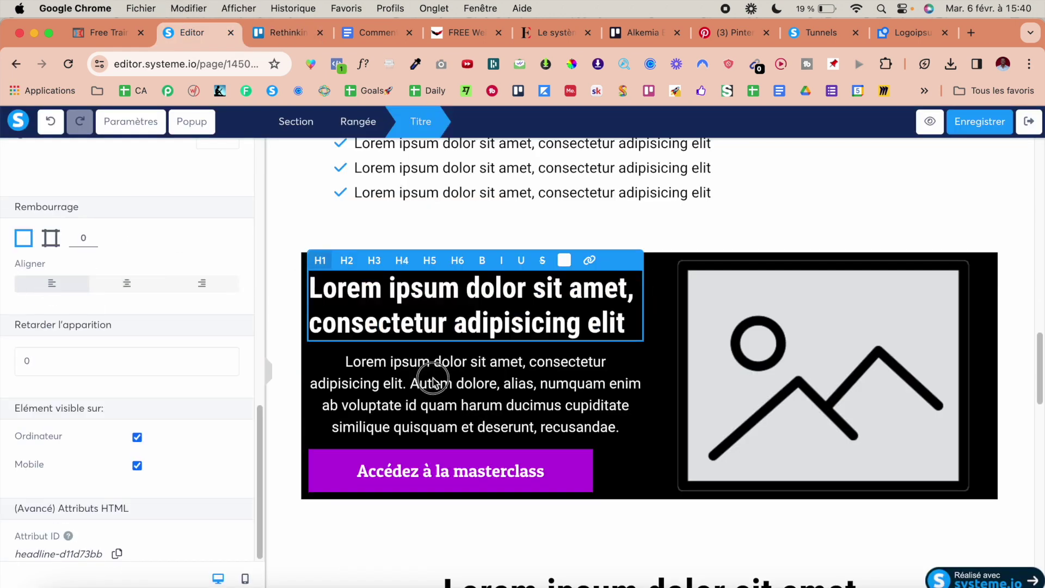
# - Replace the black banner's placeholder with image-template-1-.png, and give the banner row a padding of 30 and rounded corners
pyautogui.click(817, 376)
pyautogui.click(980, 223)
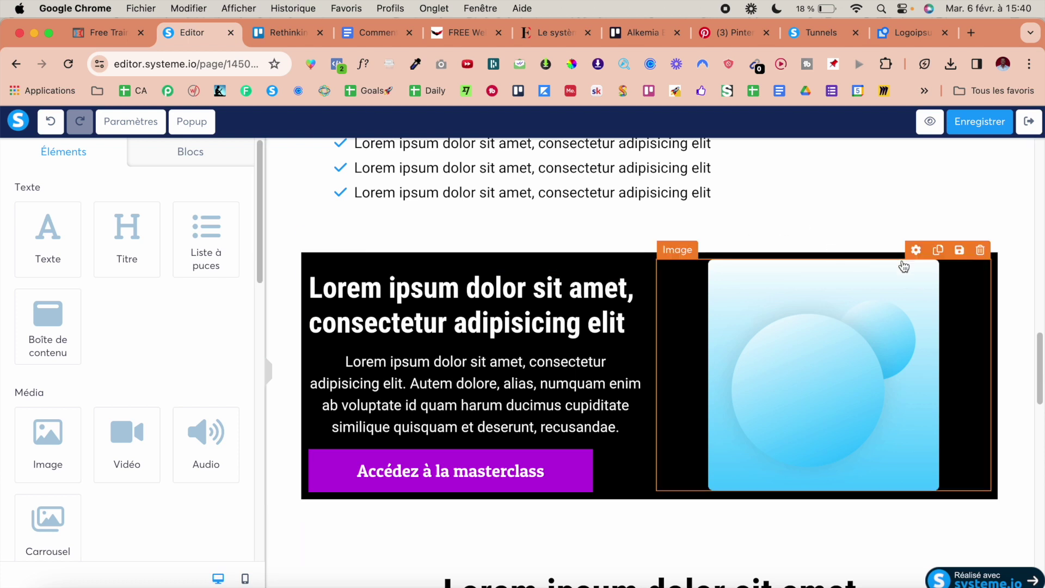
pyautogui.click(995, 285)
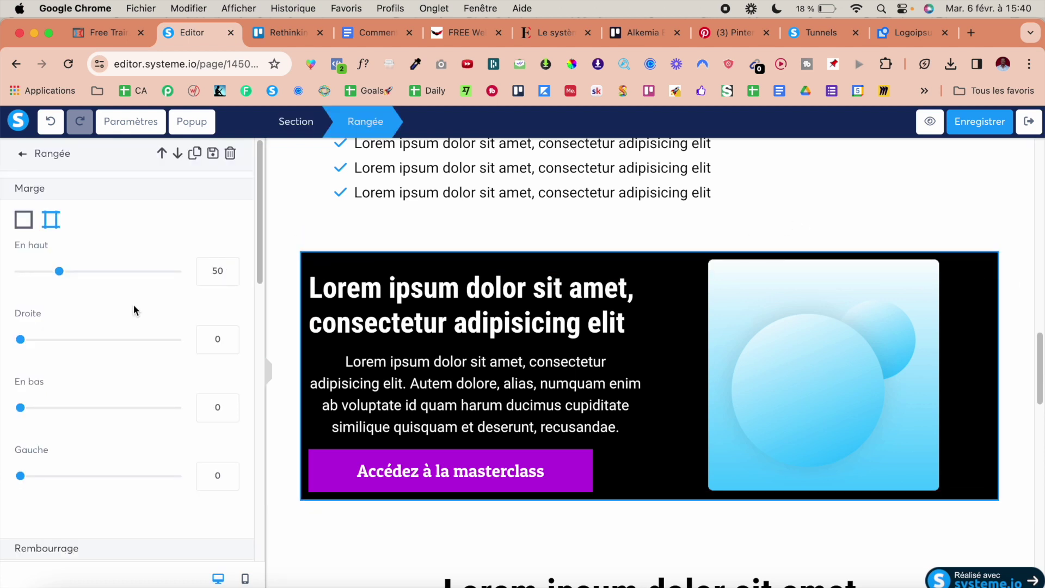
pyautogui.scroll(-3, 134, 308)
pyautogui.scroll(-4, 133, 304)
pyautogui.click(80, 330)
pyautogui.moveTo(80, 330); pyautogui.dragTo(67, 333)
pyautogui.write('30')
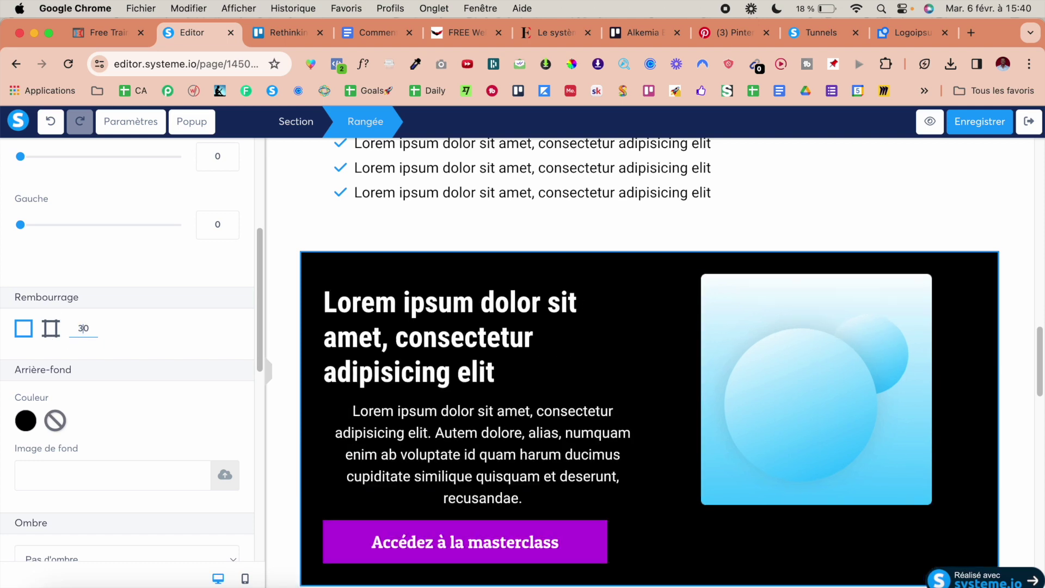
pyautogui.scroll(-8, 91, 434)
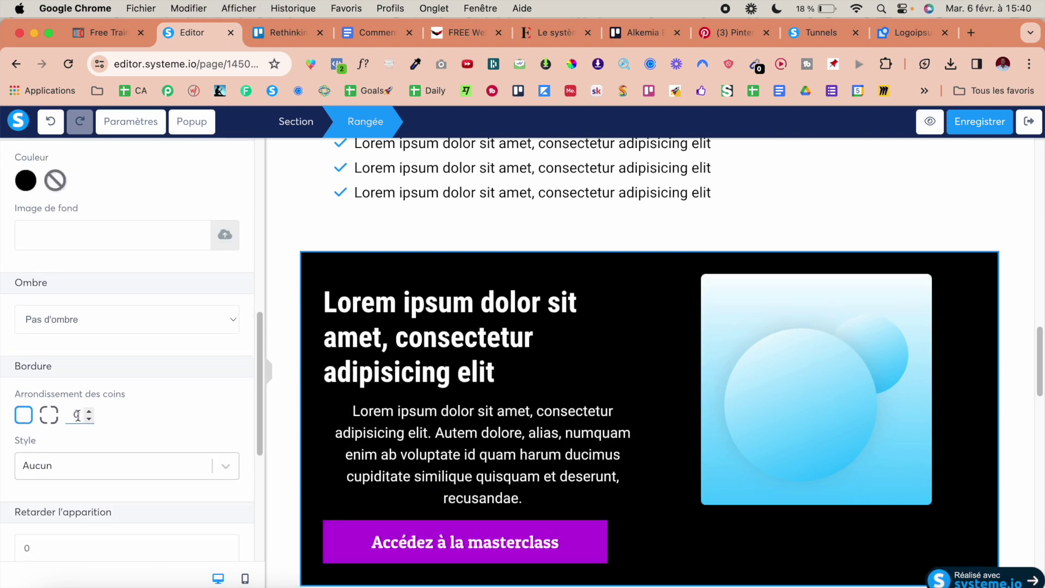
# - Resize the black banner's image to about 346 and remove the last line, "recusandae.", from its paragraph
pyautogui.click(817, 389)
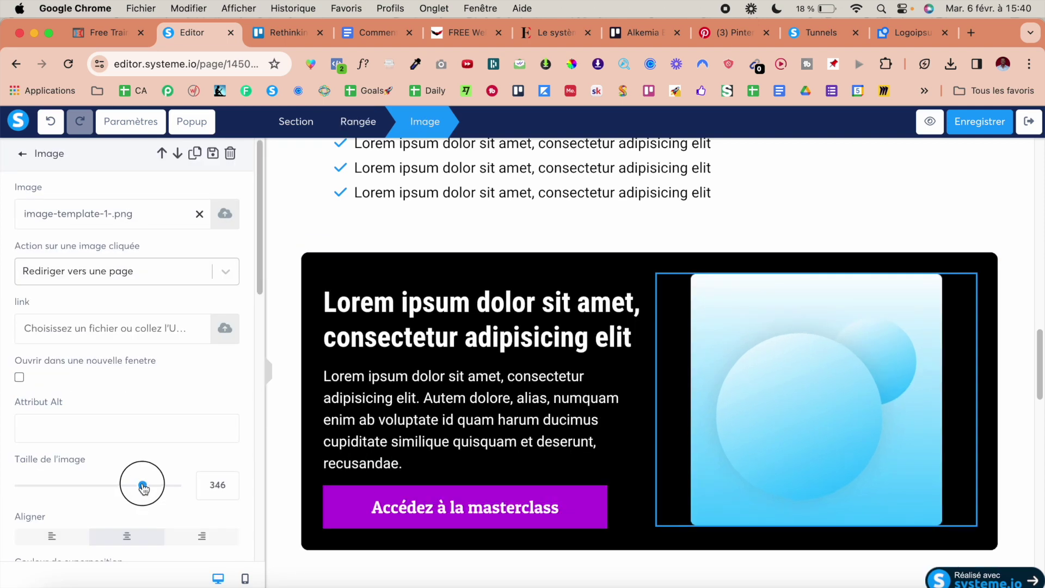
pyautogui.click(515, 459)
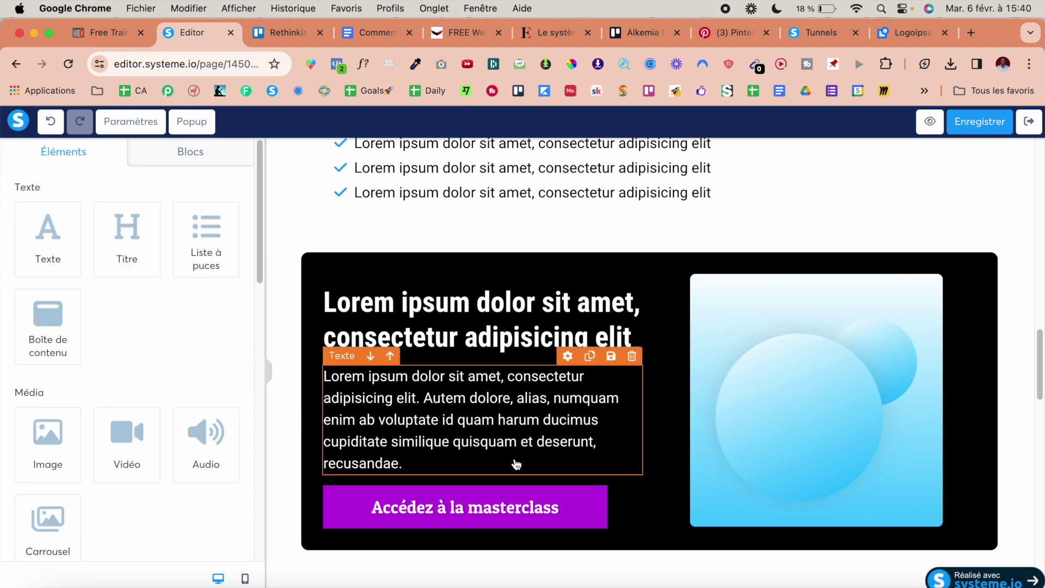
pyautogui.click(430, 463)
pyautogui.moveTo(430, 463); pyautogui.dragTo(319, 482)
pyautogui.press('BackSpace')
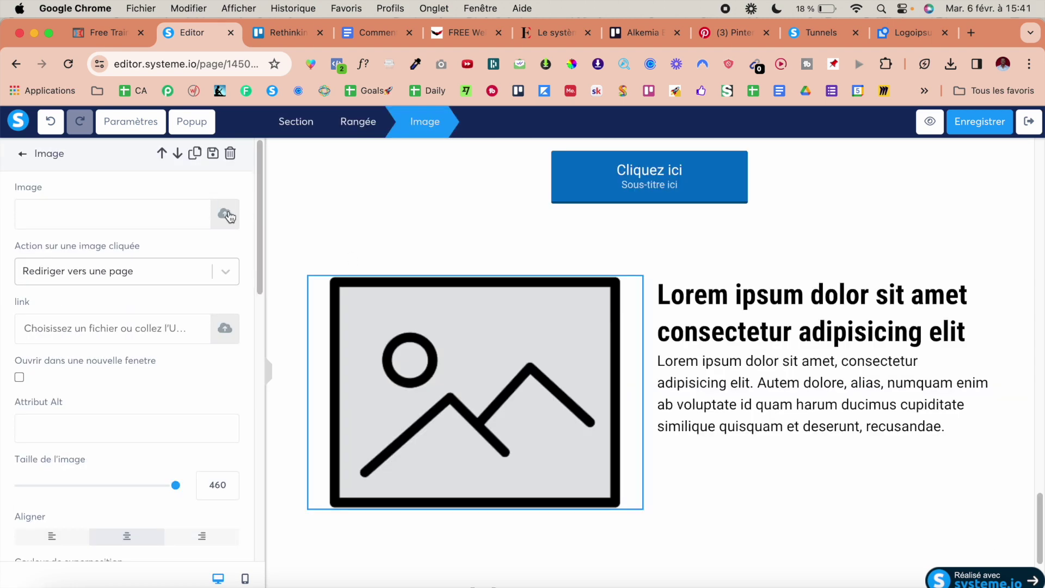
# - Replace the placeholder image in the lower two-column row with the blue circles image and lengthen the adjacent text with repeated lorem ipsum paragraphs
pyautogui.click(225, 213)
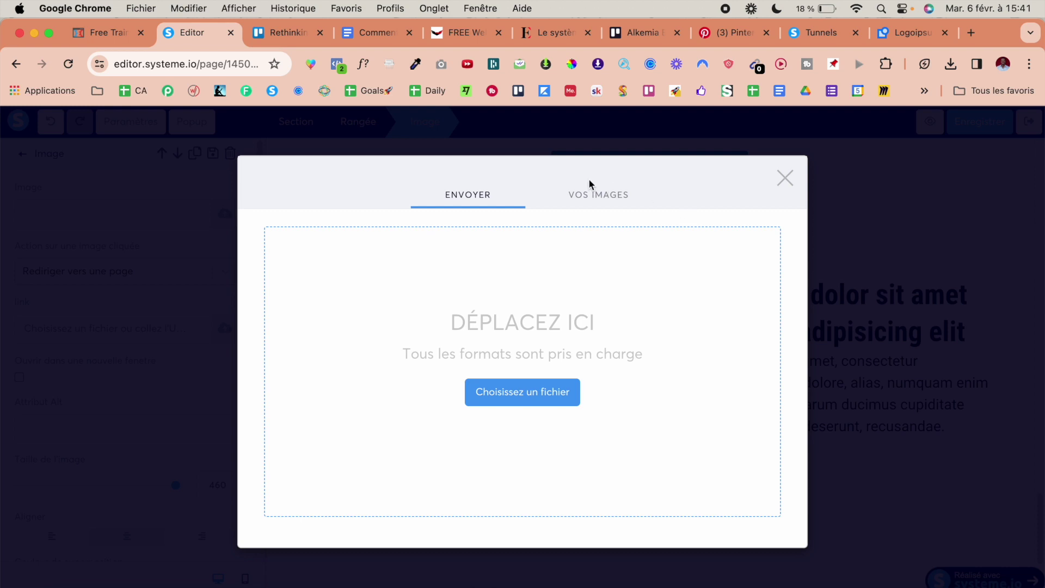
pyautogui.press('Escape')
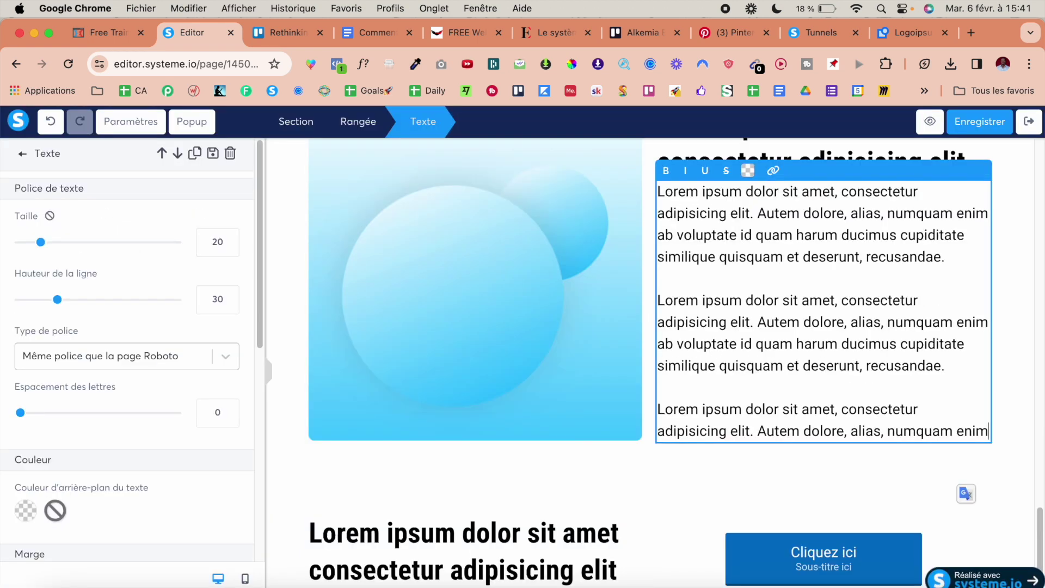
pyautogui.write('.')
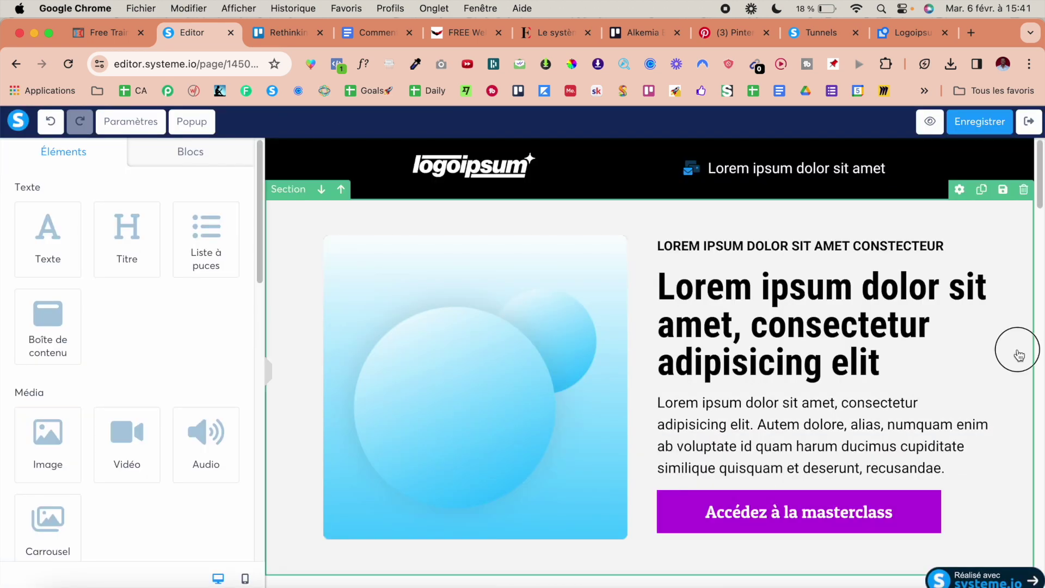
# - Open the hero section's background colour setting
pyautogui.click(1017, 356)
pyautogui.scroll(-2, 119, 369)
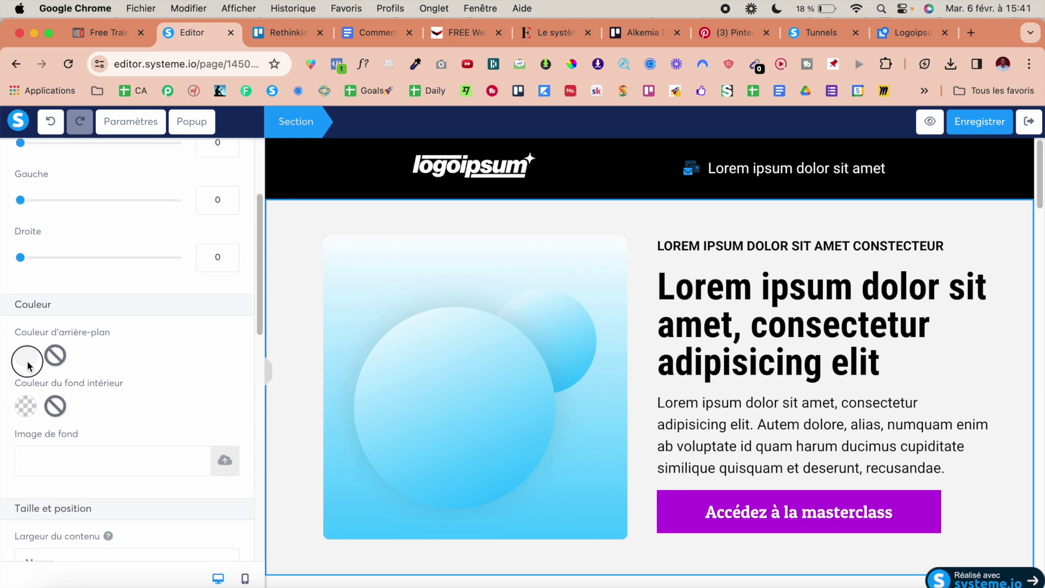
pyautogui.click(27, 363)
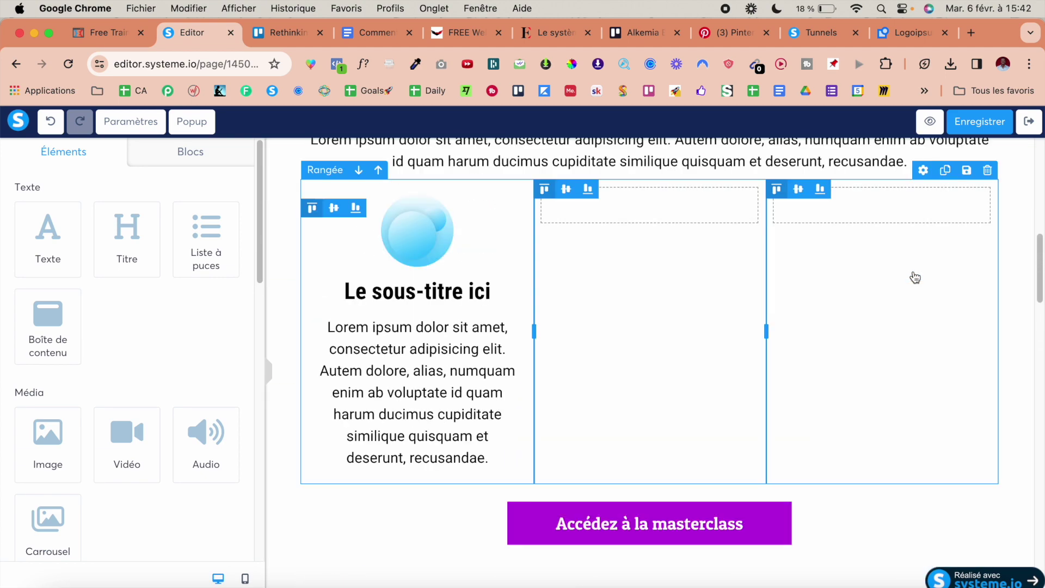
# - Duplicate the first column's image, subtitle and text group into the second and third columns
pyautogui.scroll(7, 916, 278)
pyautogui.scroll(-4, 915, 276)
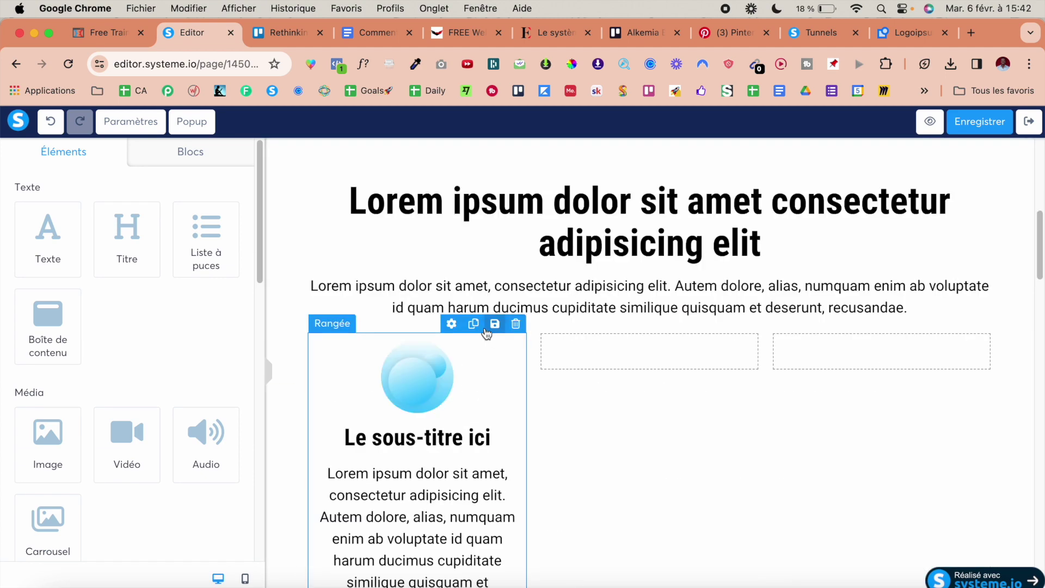
pyautogui.moveTo(522, 370); pyautogui.dragTo(600, 355)
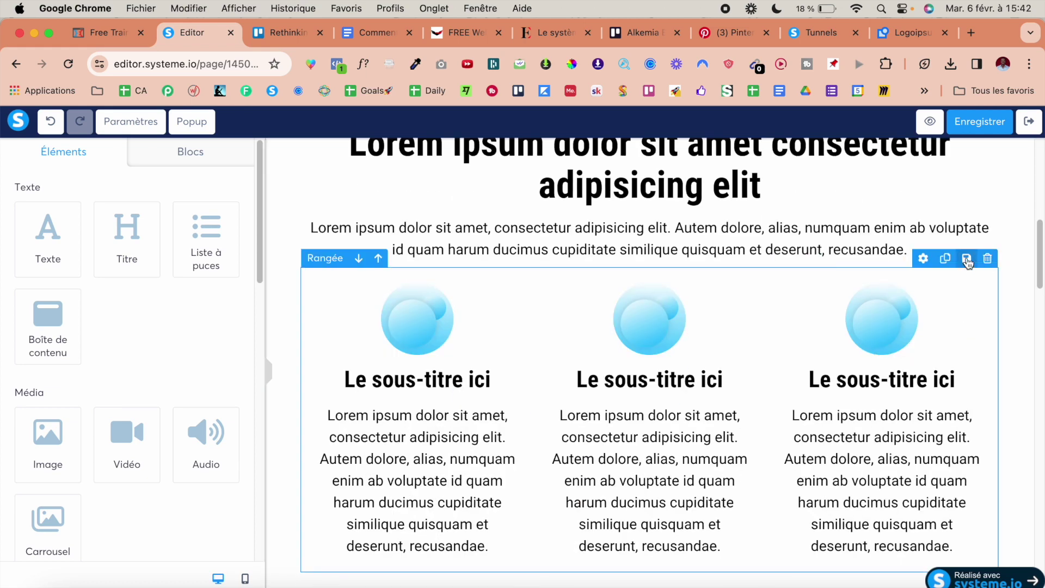
# - Save the completed three-column row as a reusable block titled "Bloc"
pyautogui.click(967, 258)
pyautogui.click(555, 220)
pyautogui.write('Blo')
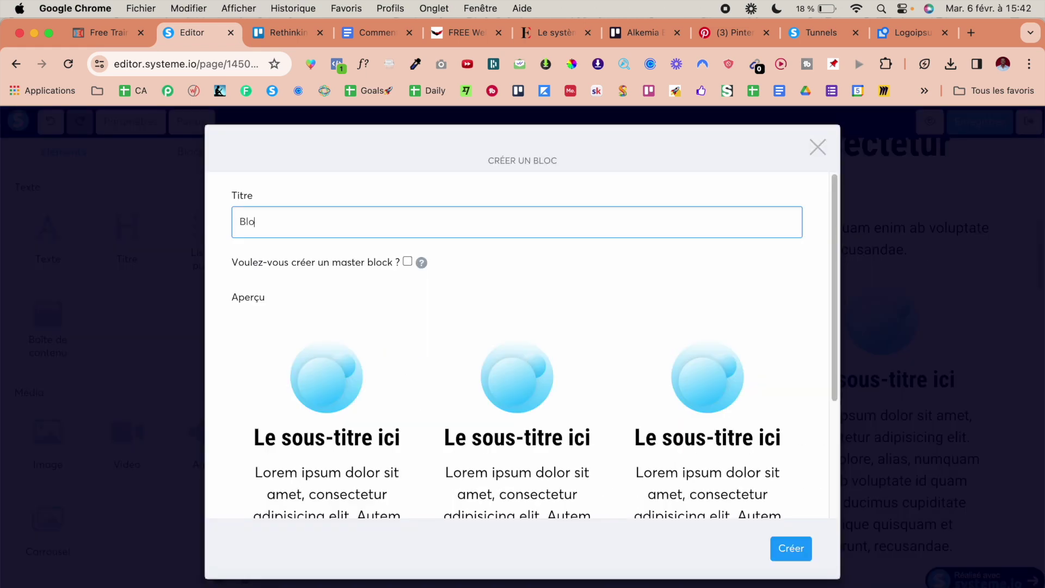
pyautogui.write('c')
pyautogui.press('Return')
# - Remove the row between the lower section's paragraph and masterclass button, and save and reload the page
pyautogui.click(988, 254)
pyautogui.click(660, 156)
pyautogui.click(1000, 129)
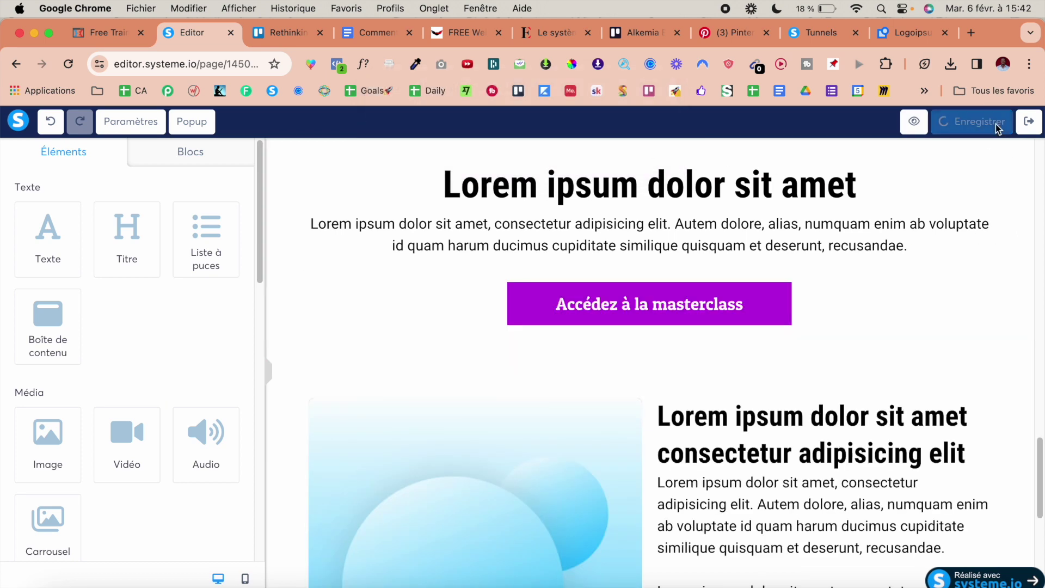
pyautogui.click(73, 66)
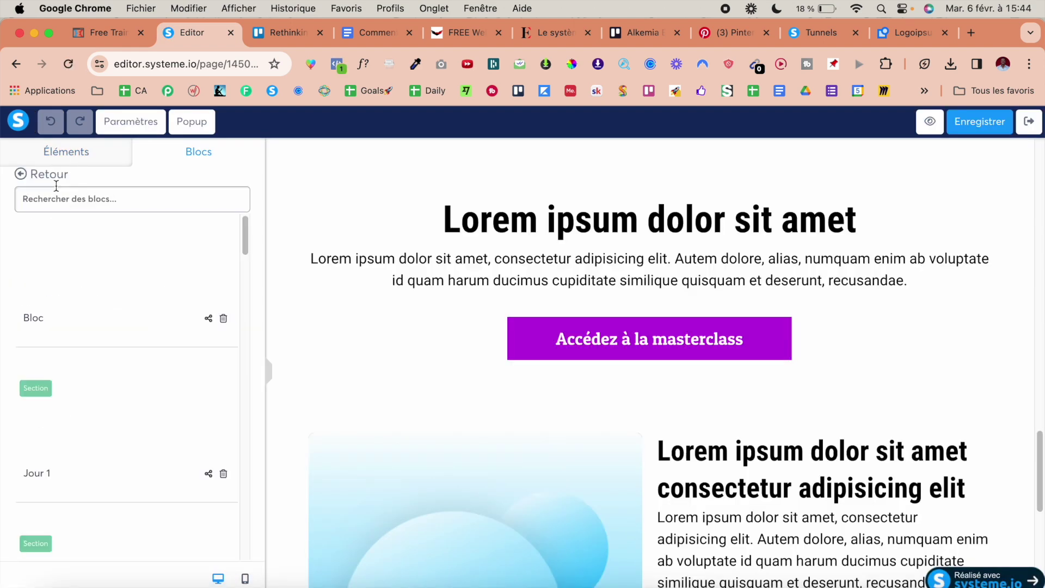
# - Insert the saved block "Bloc" between the lower section's paragraph and masterclass button, and save the page
pyautogui.moveTo(76, 270); pyautogui.dragTo(473, 301)
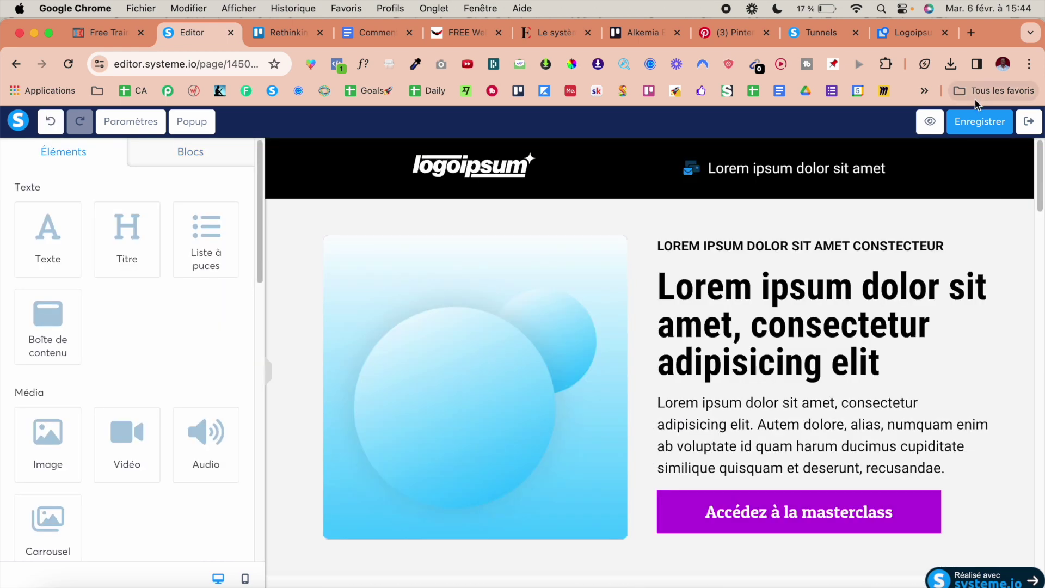
pyautogui.click(976, 121)
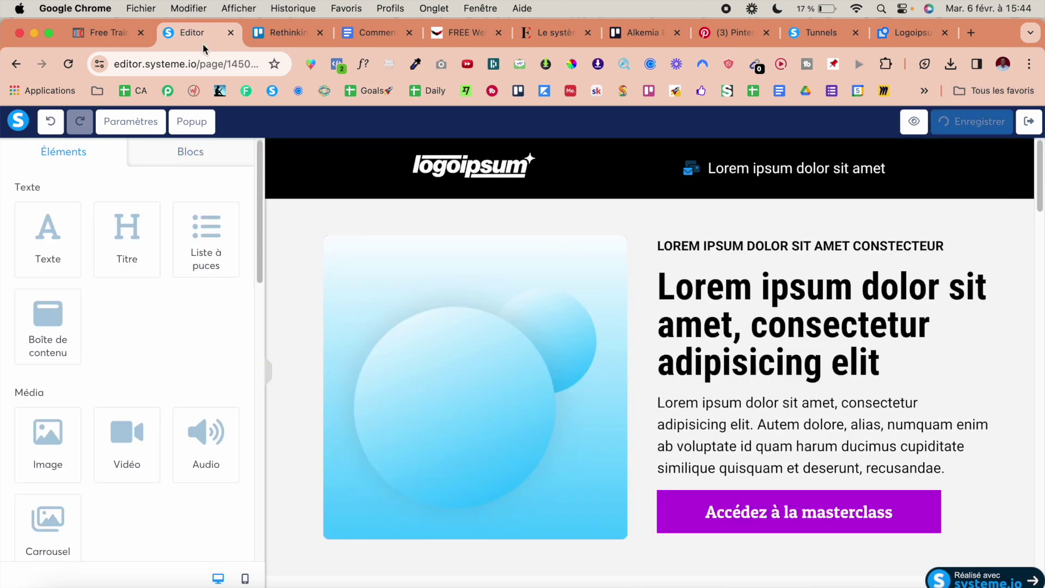
# - Switch to the Google Docs outline and remove the black highlight from the Étape 3 line
pyautogui.click(375, 33)
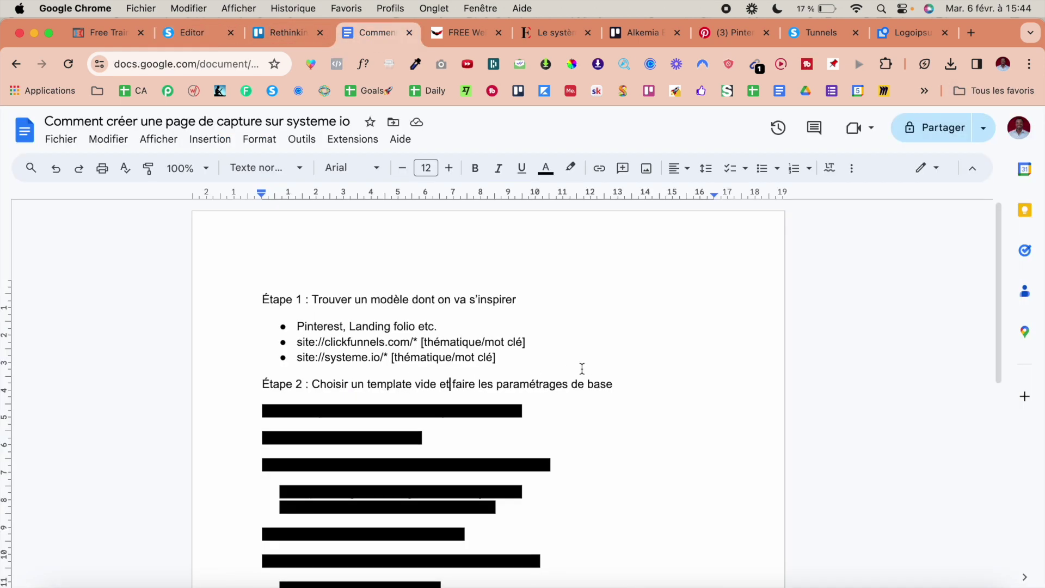
pyautogui.tripleClick(545, 408)
pyautogui.click(571, 168)
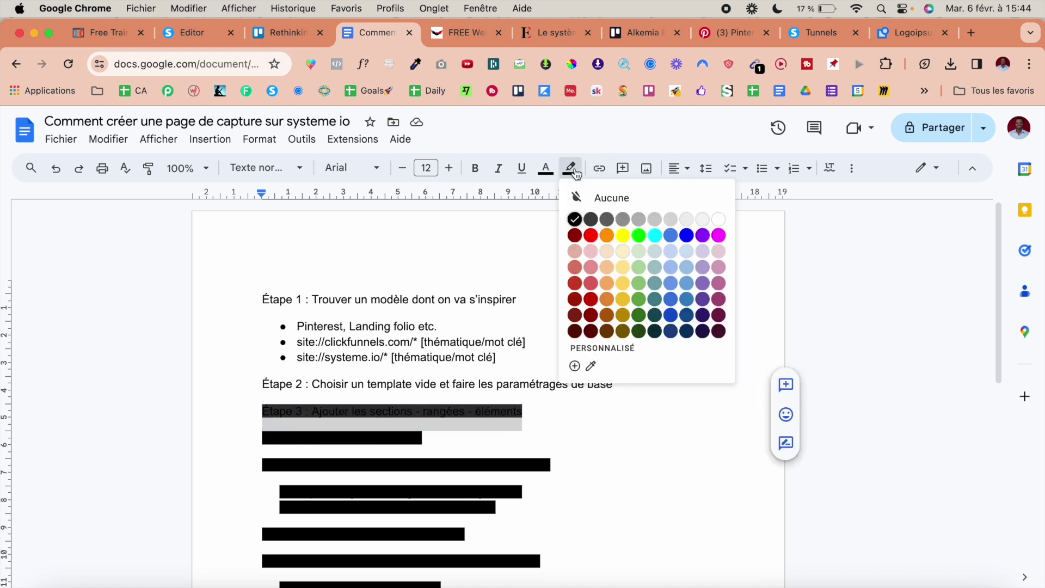
pyautogui.click(621, 198)
pyautogui.click(501, 422)
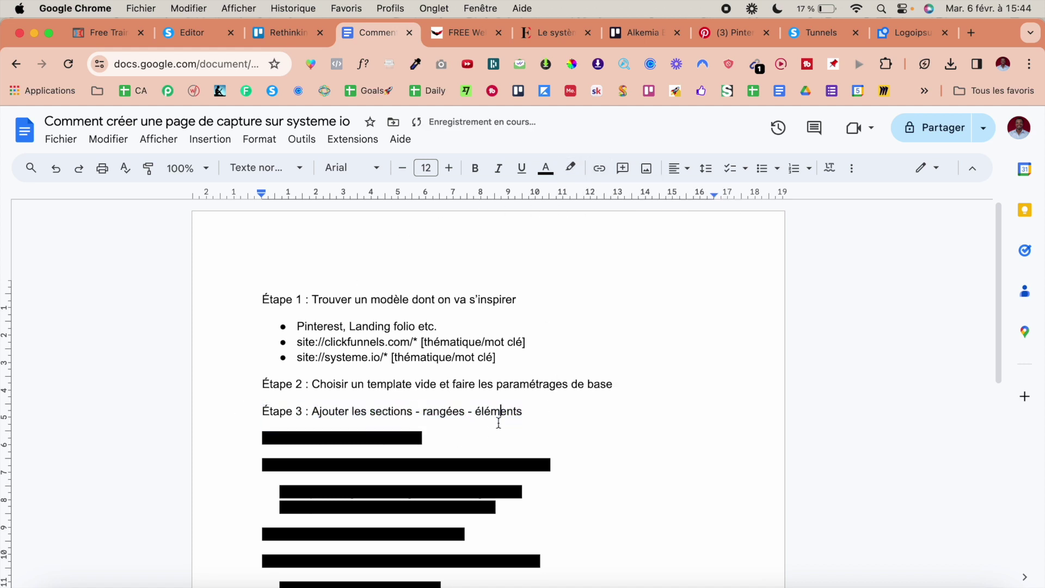
# - Remove the black highlight from the Étape 4 line of the outline
pyautogui.moveTo(444, 441); pyautogui.dragTo(221, 441)
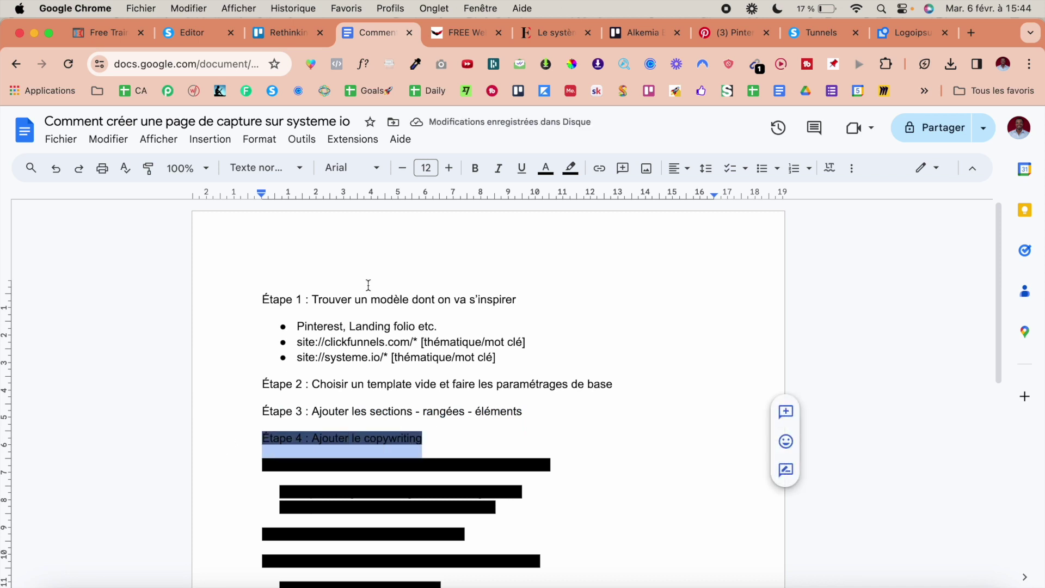
pyautogui.click(570, 167)
pyautogui.click(621, 197)
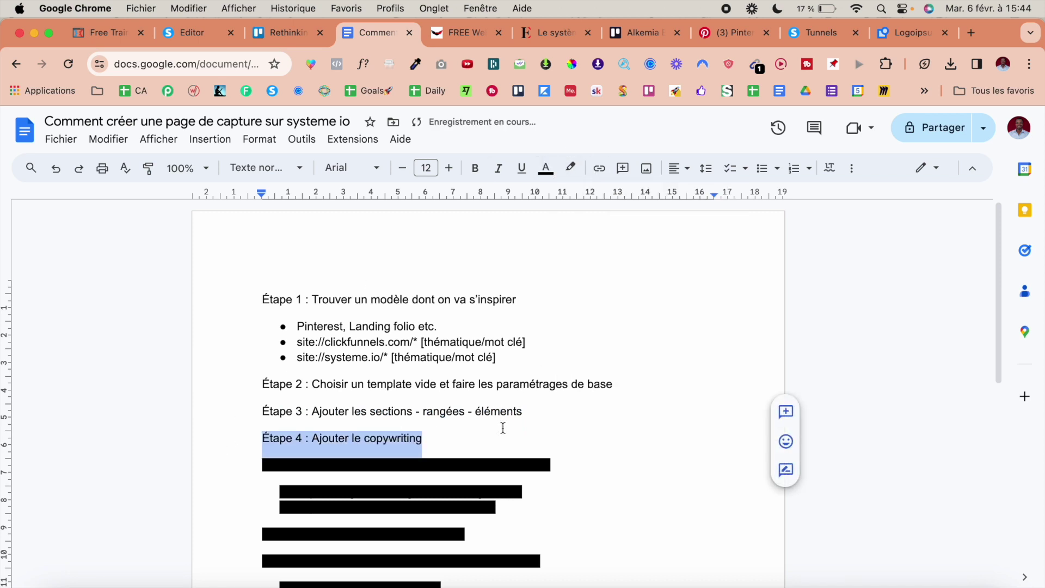
# - Switch to the systeme.io editor and look over the placeholder sections of the capture page
pyautogui.click(503, 428)
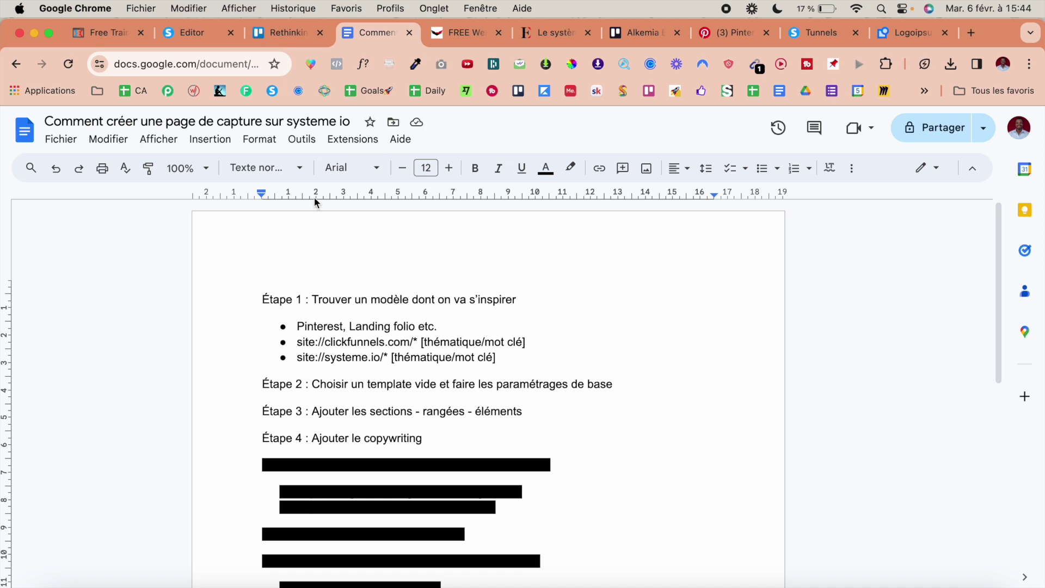
pyautogui.click(200, 34)
pyautogui.scroll(-5, 698, 337)
pyautogui.scroll(-15, 698, 336)
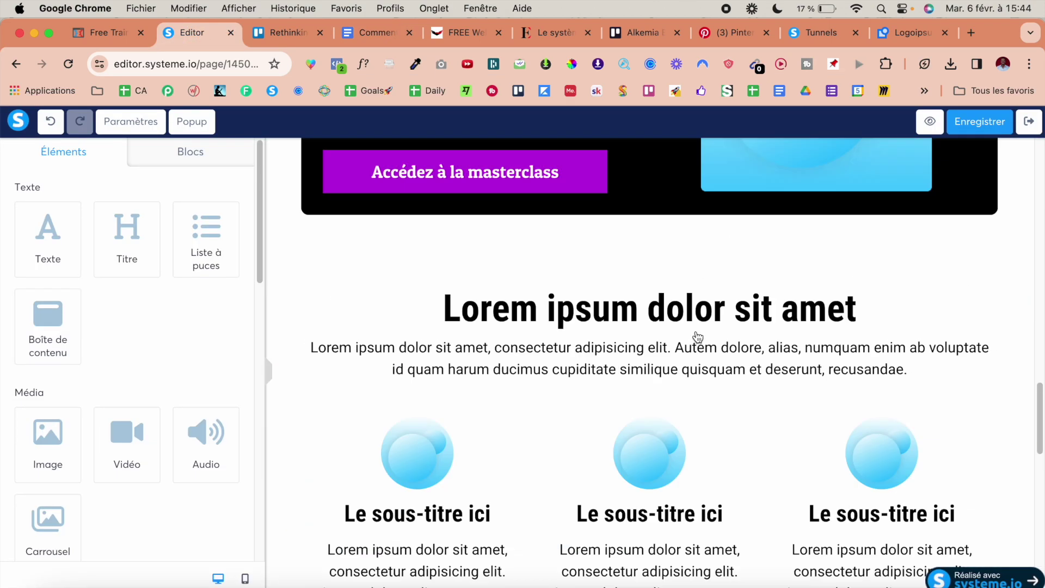
pyautogui.scroll(5, 698, 337)
# - Switch back to the Google Docs outline and remove the black highlight from the Étape 5 line
pyautogui.click(358, 34)
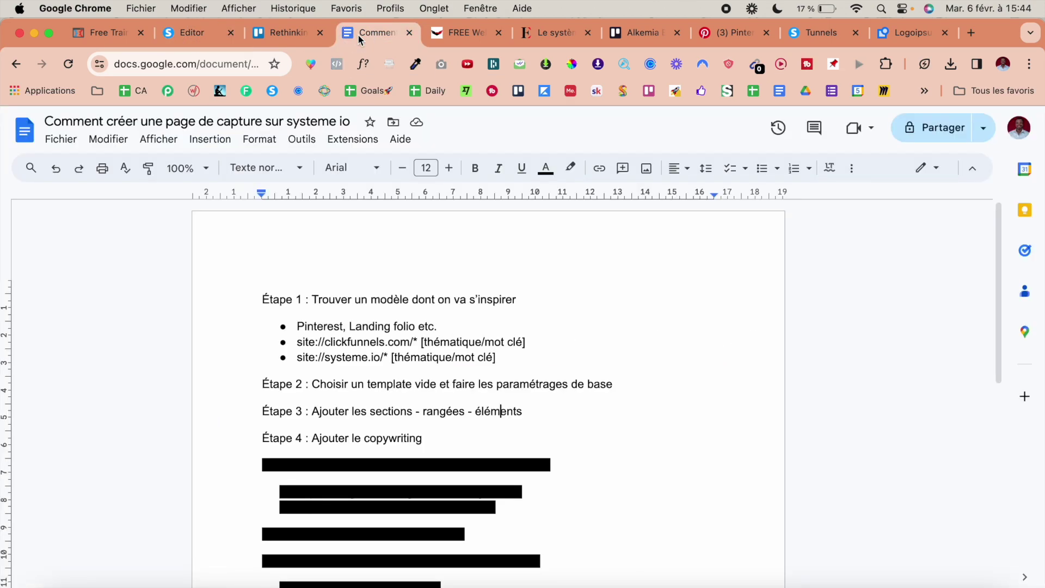
pyautogui.scroll(-3, 596, 371)
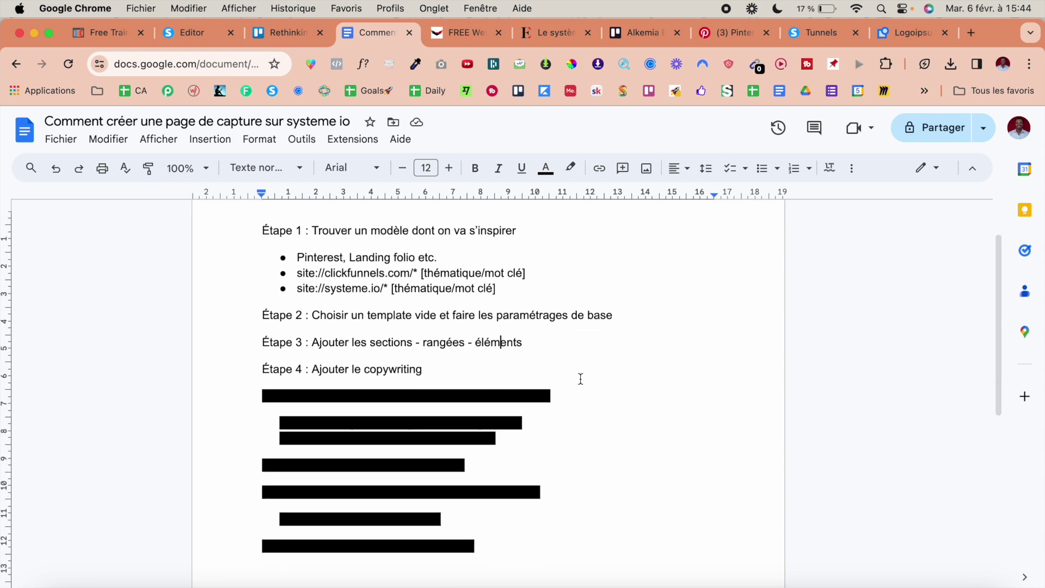
pyautogui.moveTo(558, 396); pyautogui.dragTo(236, 399)
pyautogui.click(571, 167)
pyautogui.click(609, 198)
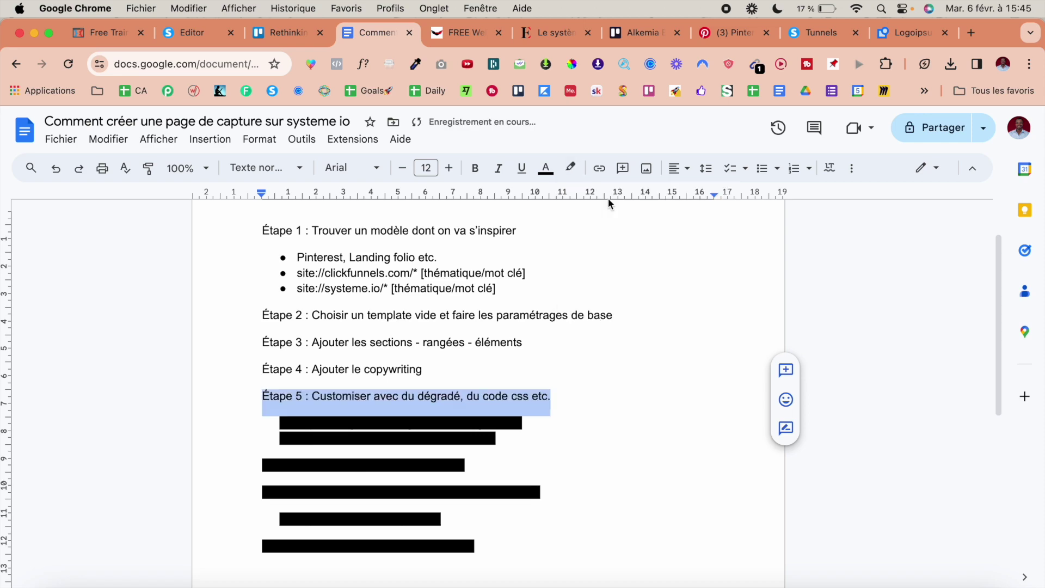
pyautogui.click(500, 389)
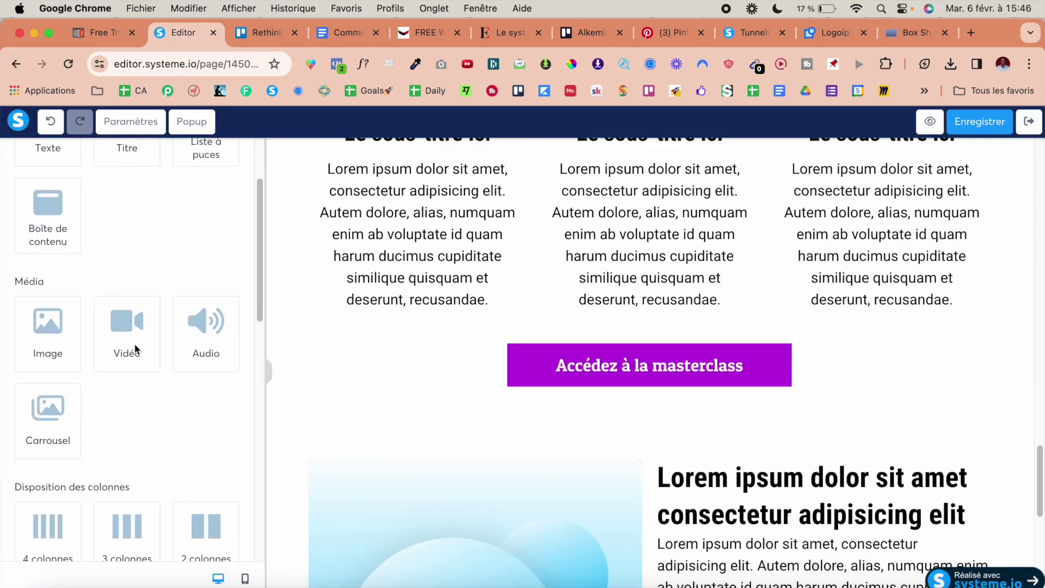
# - In the systeme.io editor, add a Code HTML element directly below the masterclass button under the three columns
pyautogui.scroll(-5, 136, 349)
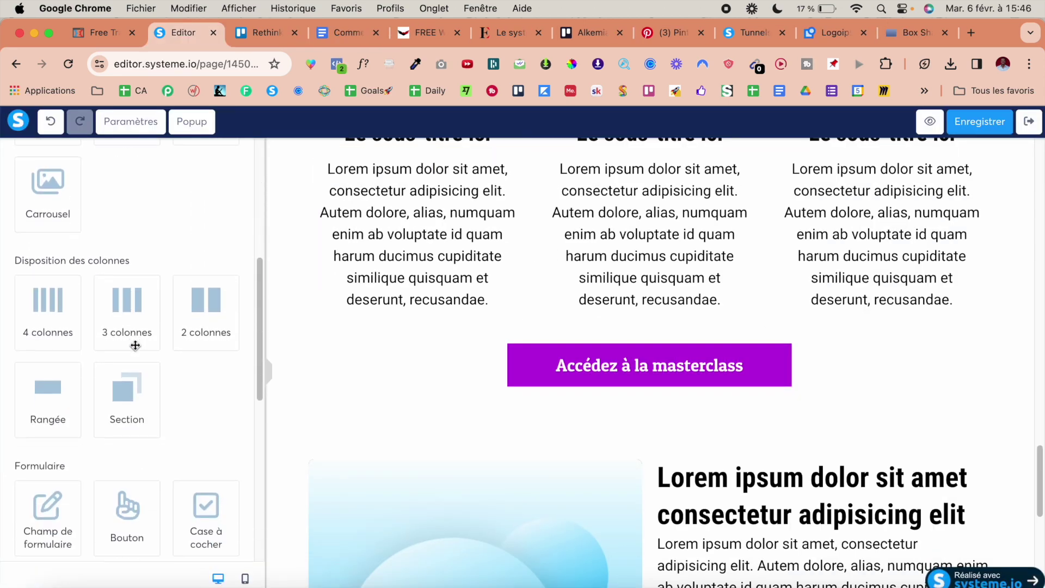
pyautogui.scroll(-5, 137, 404)
pyautogui.moveTo(39, 484); pyautogui.dragTo(483, 390)
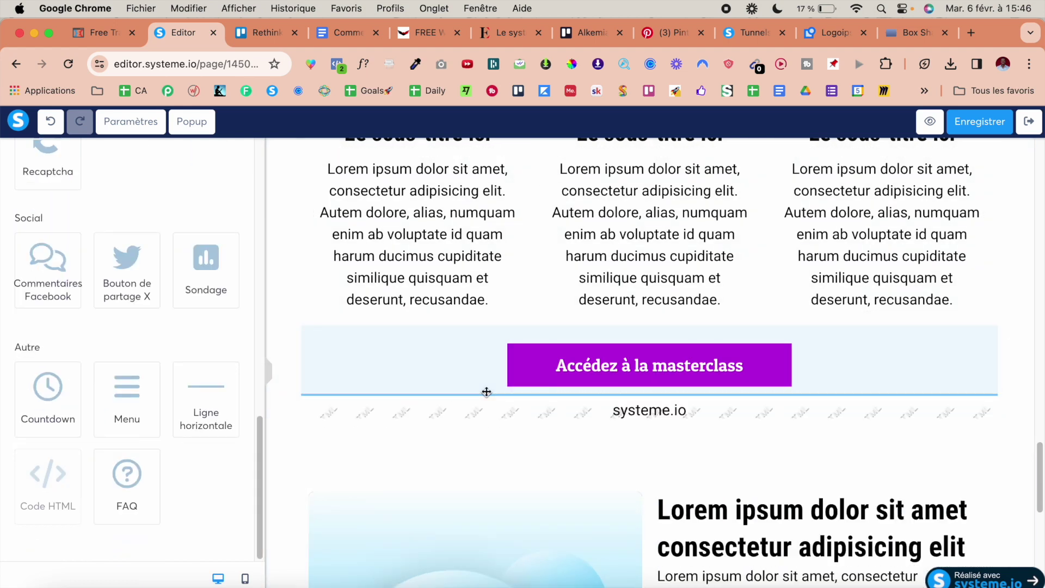
pyautogui.click(523, 415)
# - Replace the element's code with a style block giving #row-2e90fc10 box-shadow: 0px 10px 50px rgba(0, 0, 0, 0.05);
pyautogui.click(49, 232)
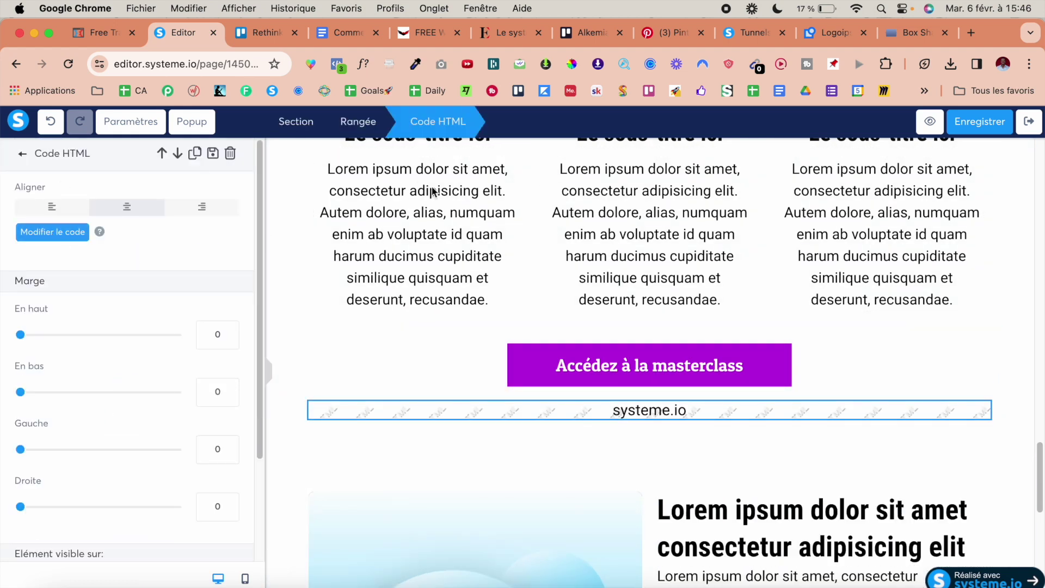
pyautogui.press('super+a')
pyautogui.write('<sty')
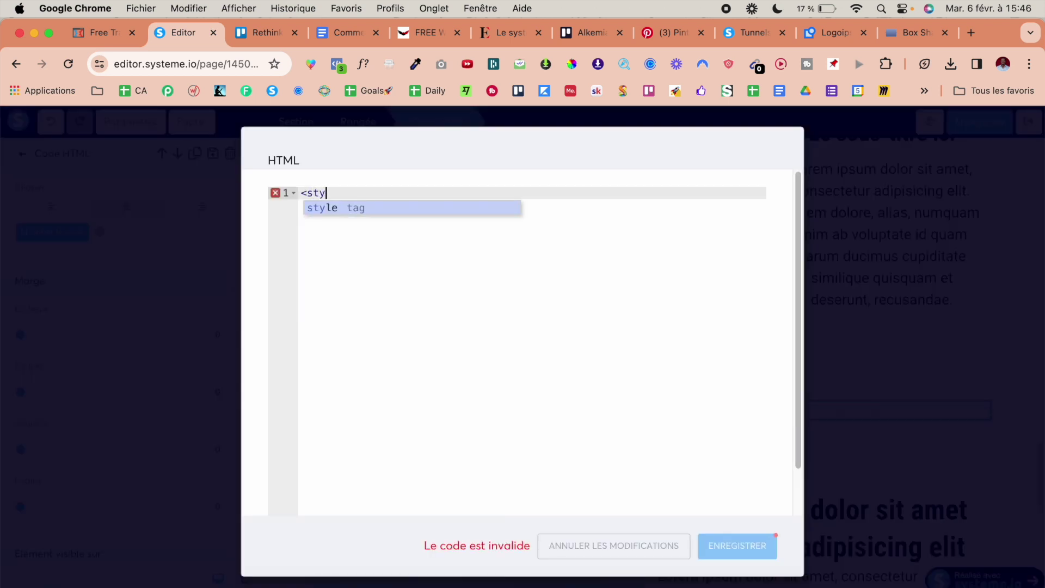
pyautogui.press('Return')
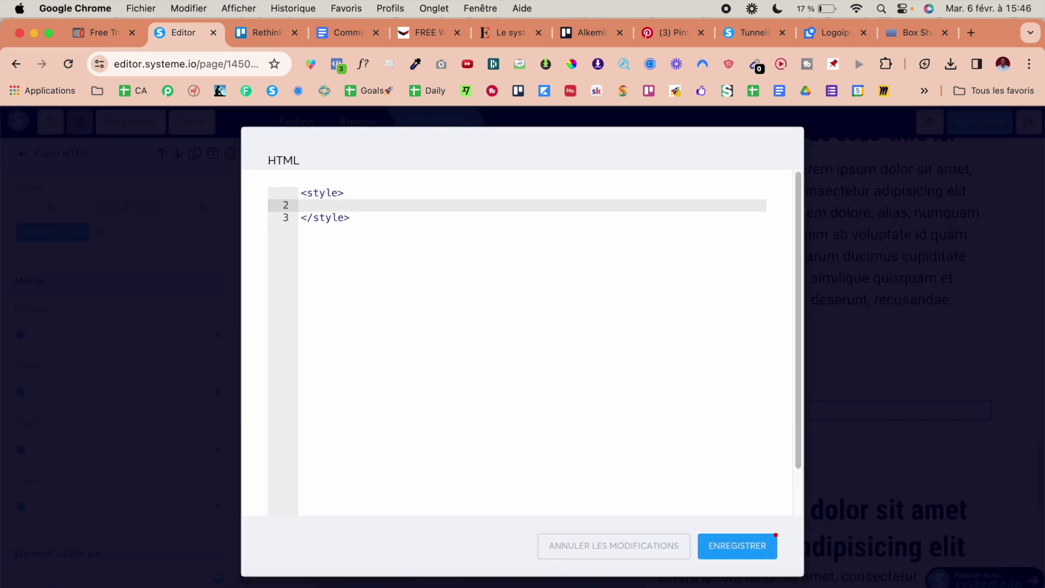
pyautogui.write('#row-2e90fc10   {box-shadow: 0px 10px 50px rgba(0, 0, 0, 0.05);   }')
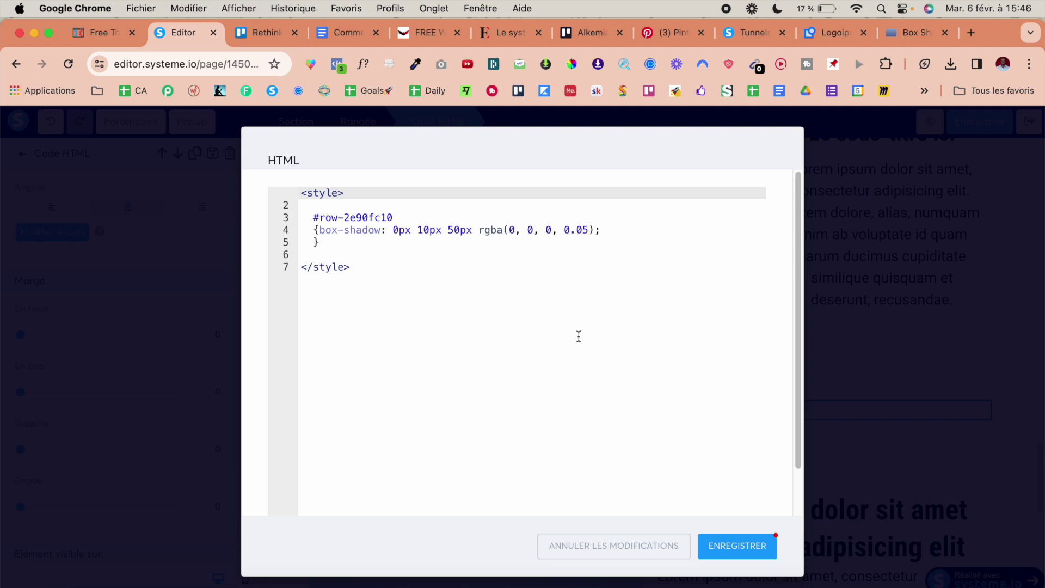
# - Delete the row ID after the # in the style block's selector, save the code and leave the code editor
pyautogui.moveTo(403, 220); pyautogui.dragTo(321, 217)
pyautogui.press('BackSpace')
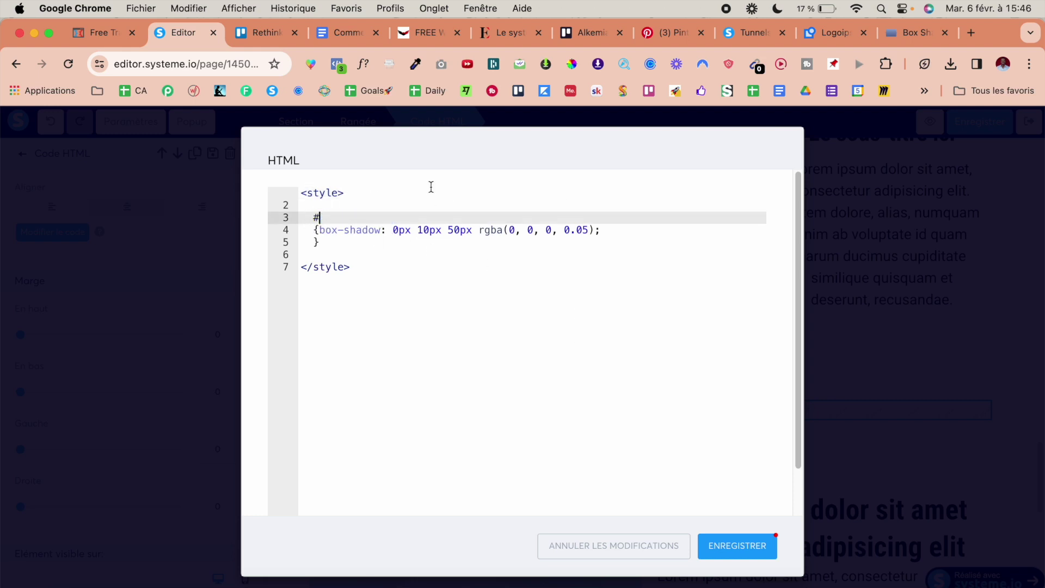
pyautogui.click(741, 547)
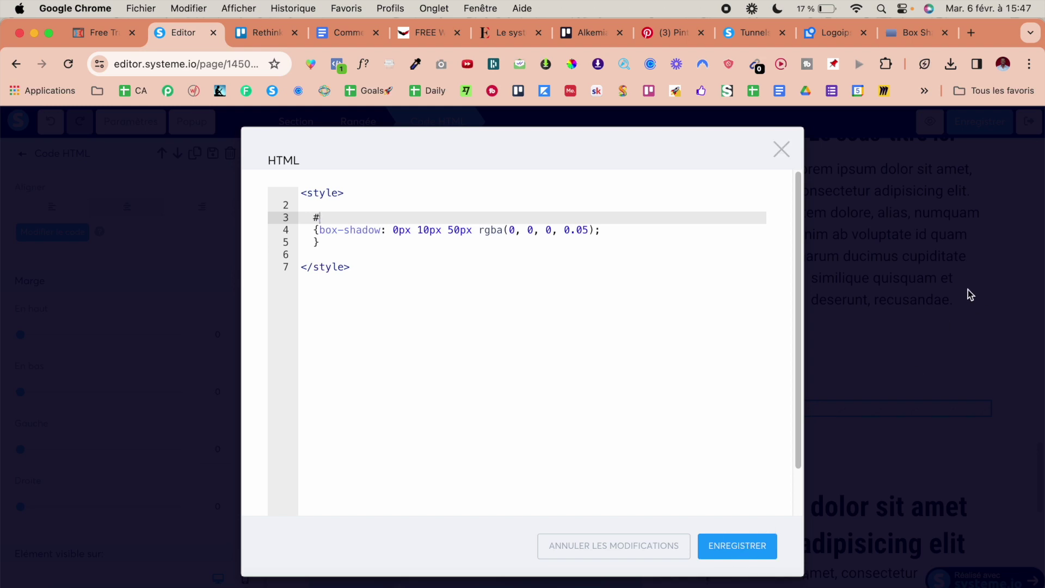
pyautogui.click(969, 295)
# - Set the padding of the first of the three subtitle columns to 20 and its corner rounding to 10
pyautogui.scroll(2, 516, 296)
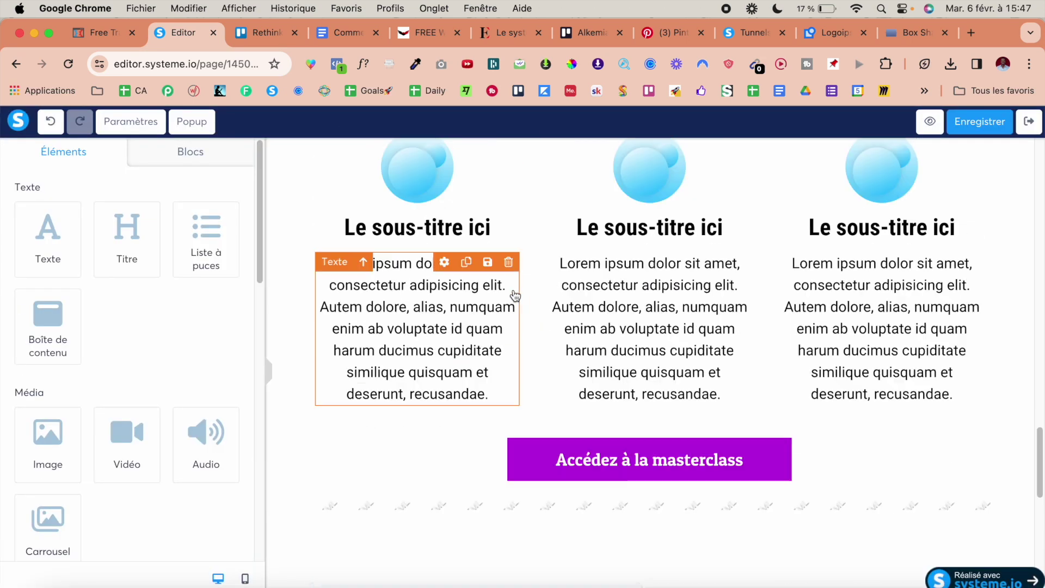
pyautogui.scroll(1, 515, 295)
pyautogui.click(519, 276)
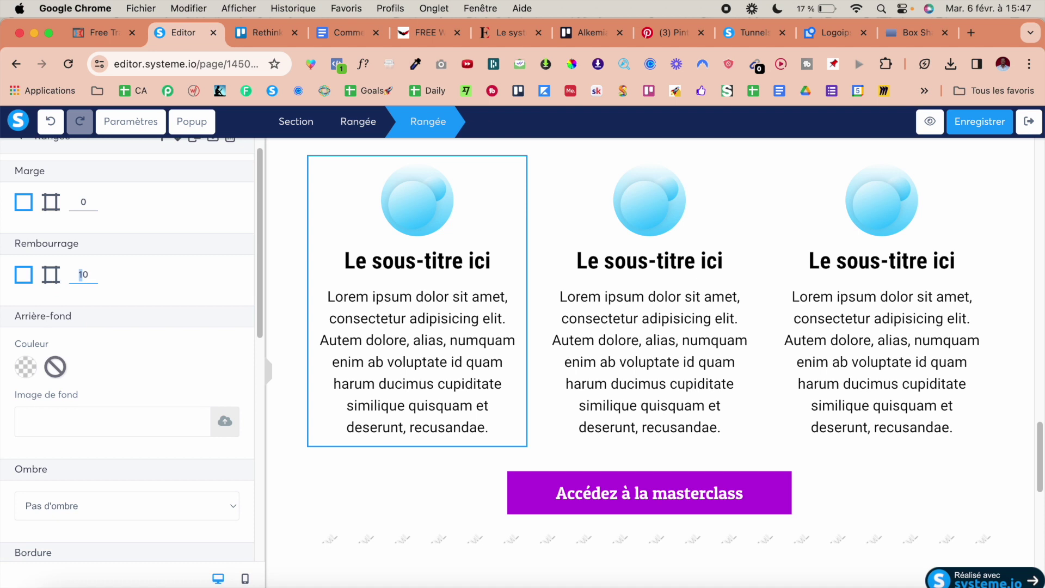
pyautogui.write('2')
pyautogui.scroll(-6, 136, 297)
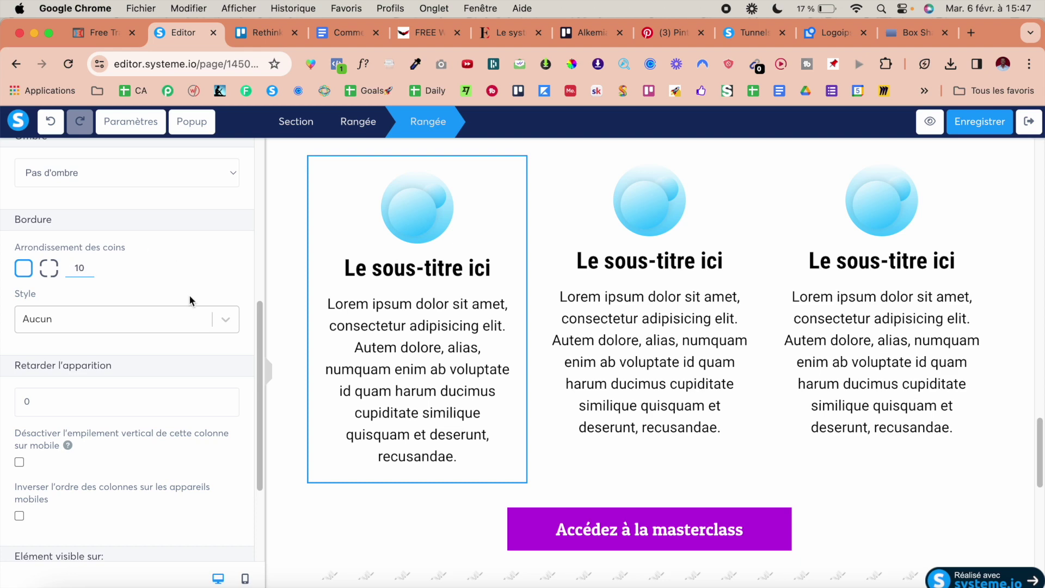
# - Copy the first column's HTML ID attribute and deselect the column
pyautogui.scroll(-3, 191, 301)
pyautogui.click(97, 554)
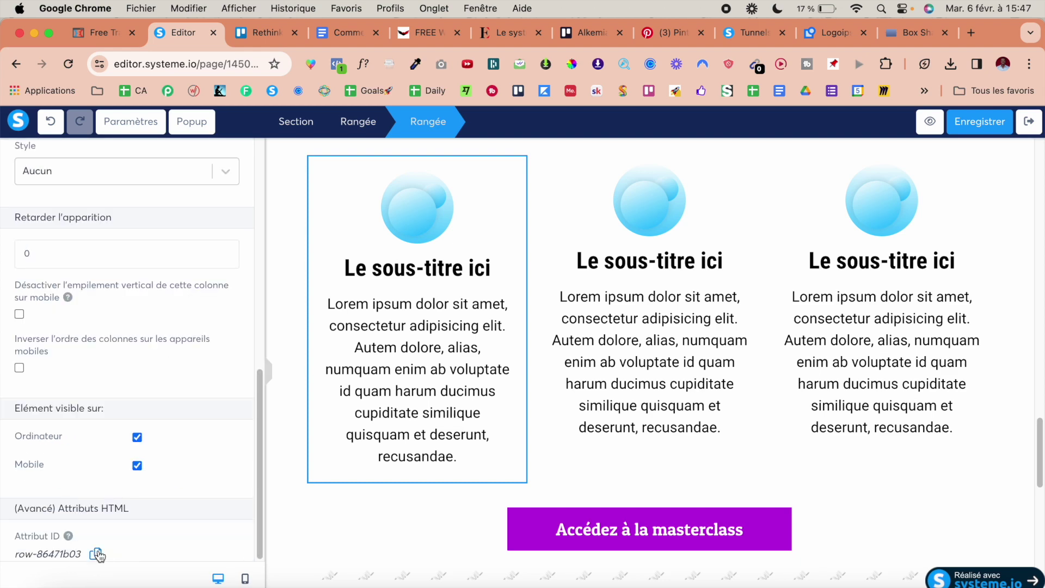
pyautogui.click(458, 478)
# - Examine the box shadows on the three-column cards in the page's sections
pyautogui.scroll(-3, 707, 338)
pyautogui.scroll(3, 635, 323)
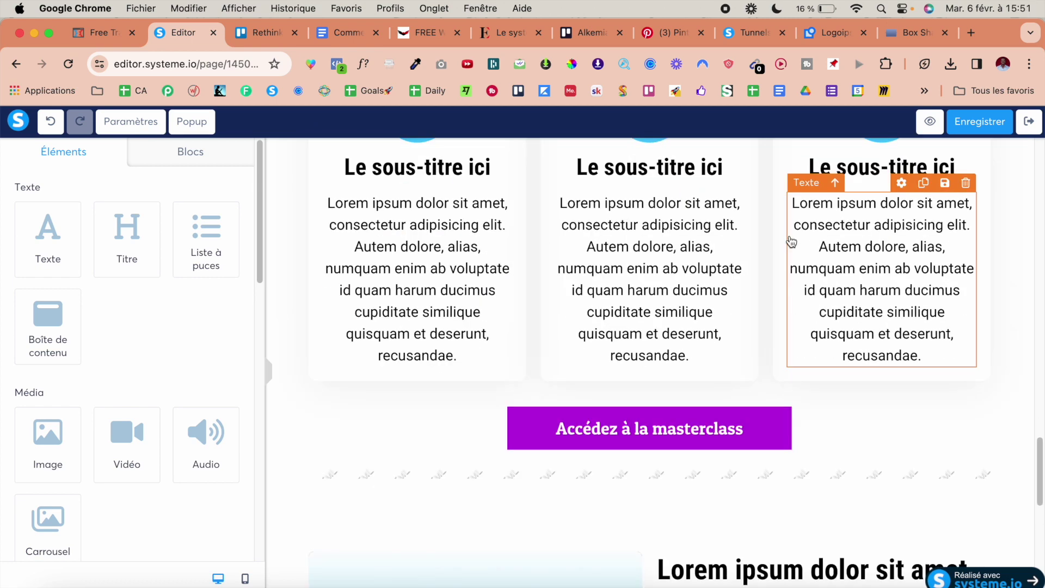
pyautogui.scroll(2, 791, 241)
pyautogui.scroll(-1, 791, 241)
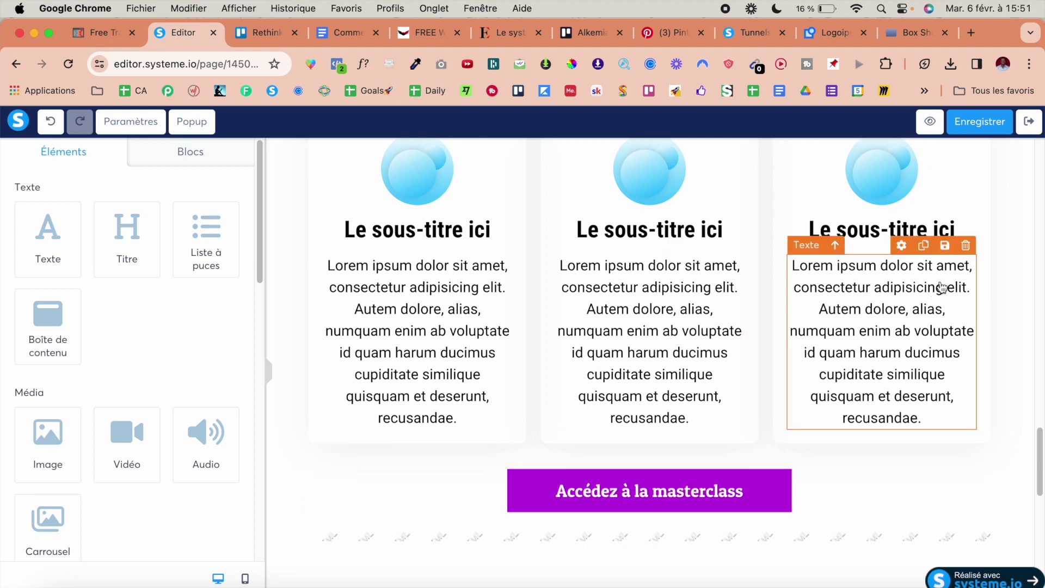
pyautogui.scroll(3, 987, 259)
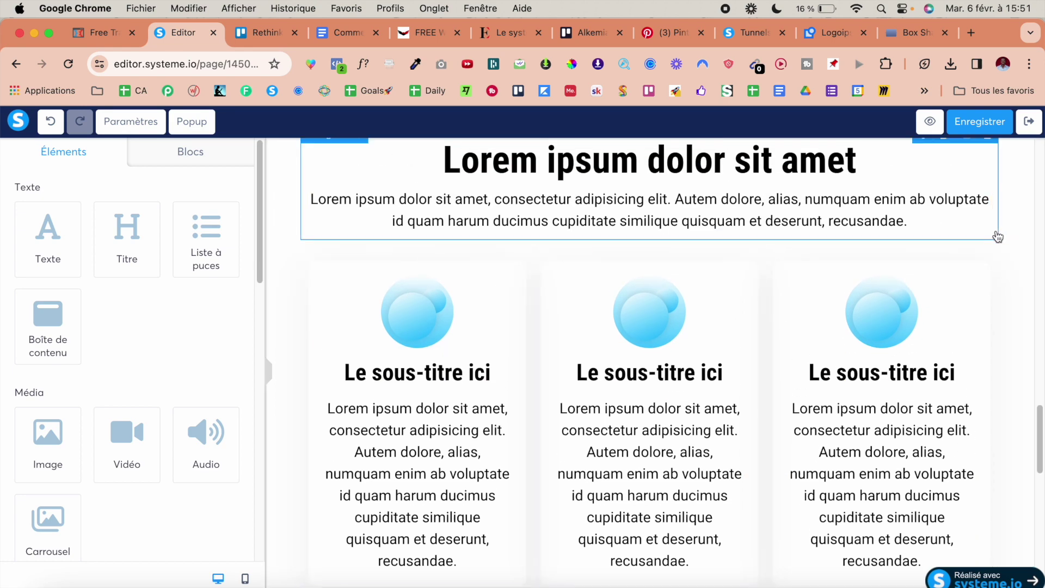
pyautogui.scroll(7, 999, 236)
pyautogui.scroll(-15, 998, 236)
pyautogui.scroll(3, 998, 236)
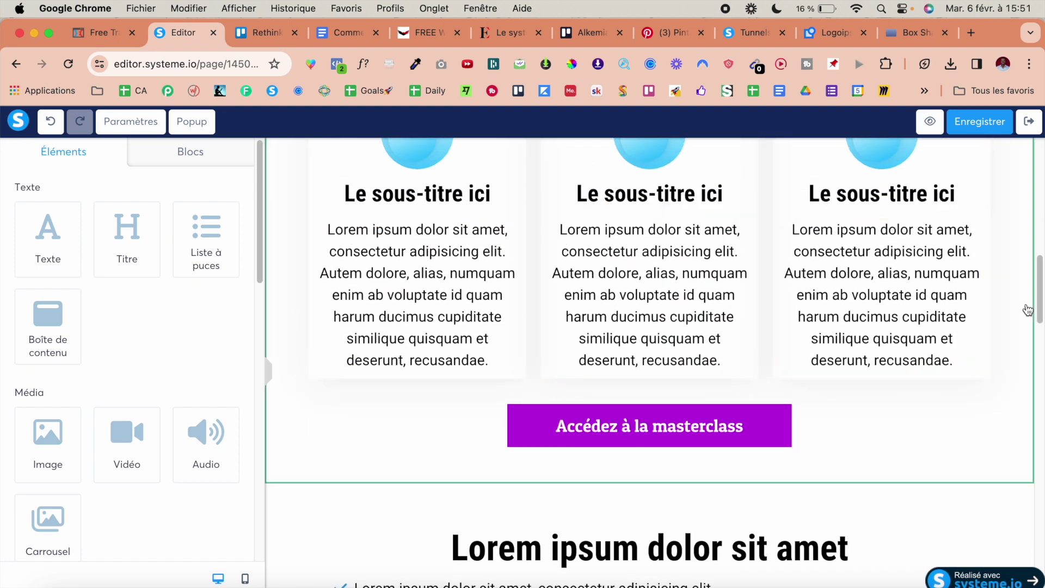
pyautogui.scroll(10, 910, 408)
pyautogui.scroll(-3, 910, 407)
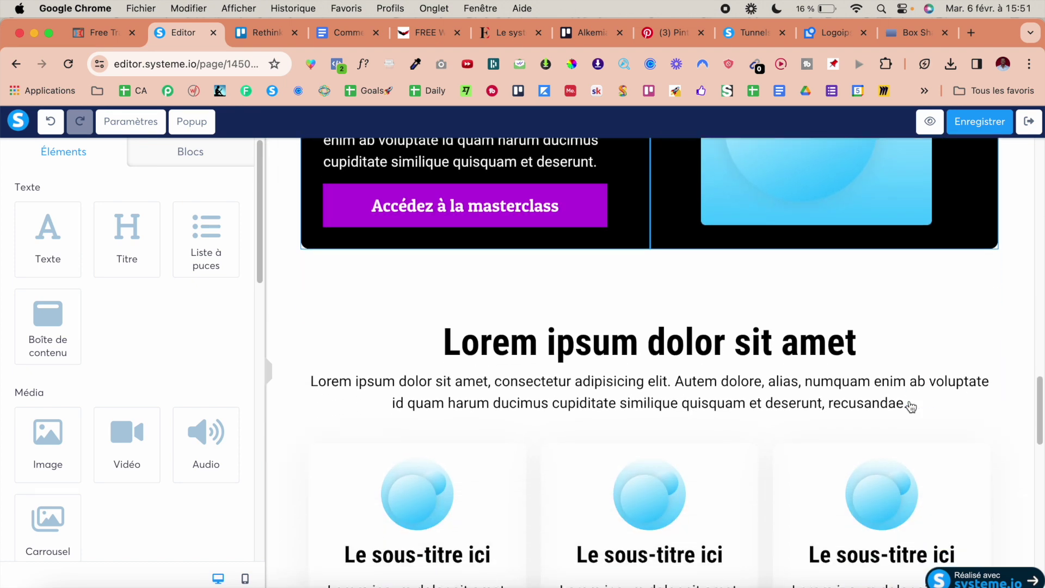
pyautogui.scroll(-9, 910, 407)
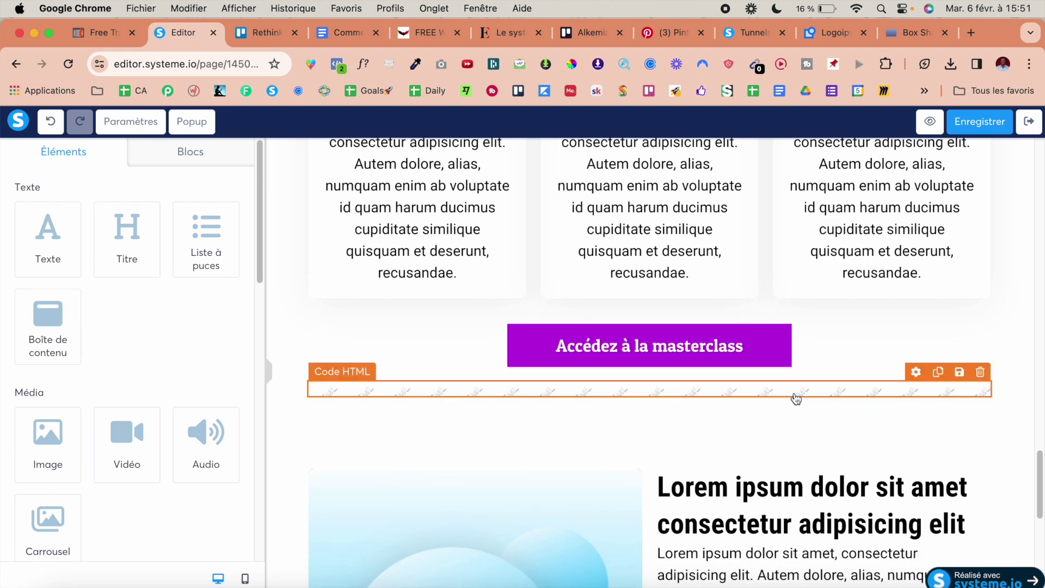
# - Open the code of the Code HTML element below the masterclass button to examine its row selectors and box-shadow rule
pyautogui.click(797, 398)
pyautogui.click(64, 235)
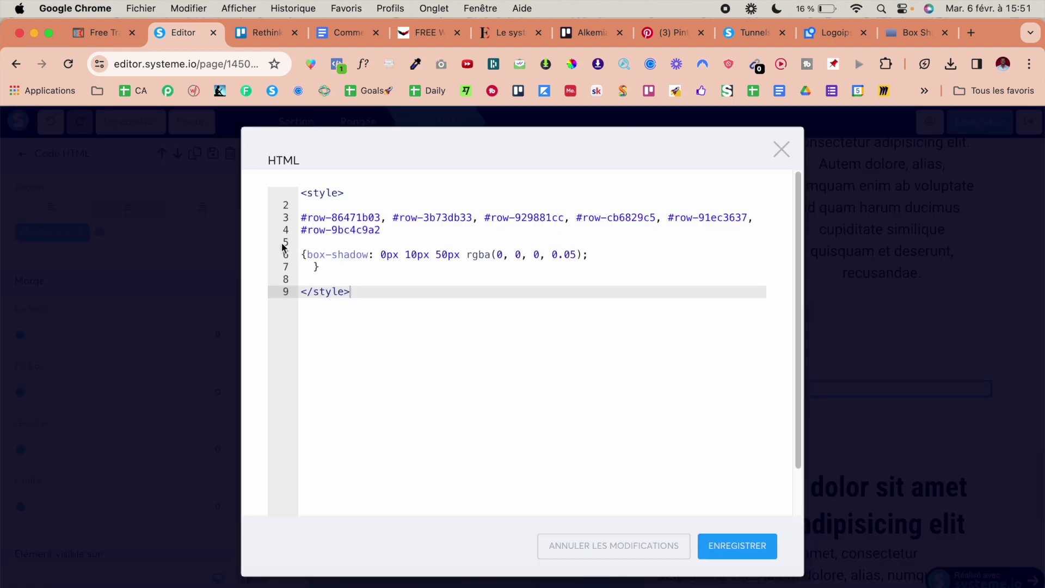
pyautogui.click(782, 149)
# - Switch the editor to the mobile view and look through the page from the header down to the lower sections
pyautogui.scroll(10, 729, 466)
pyautogui.scroll(10, 410, 332)
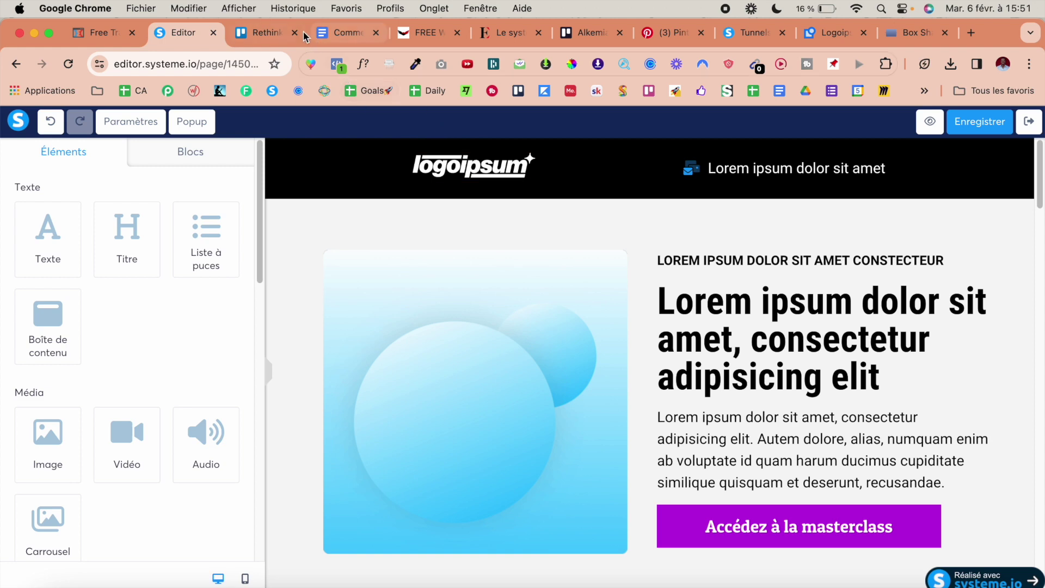
pyautogui.scroll(-4, 301, 401)
pyautogui.scroll(4, 341, 376)
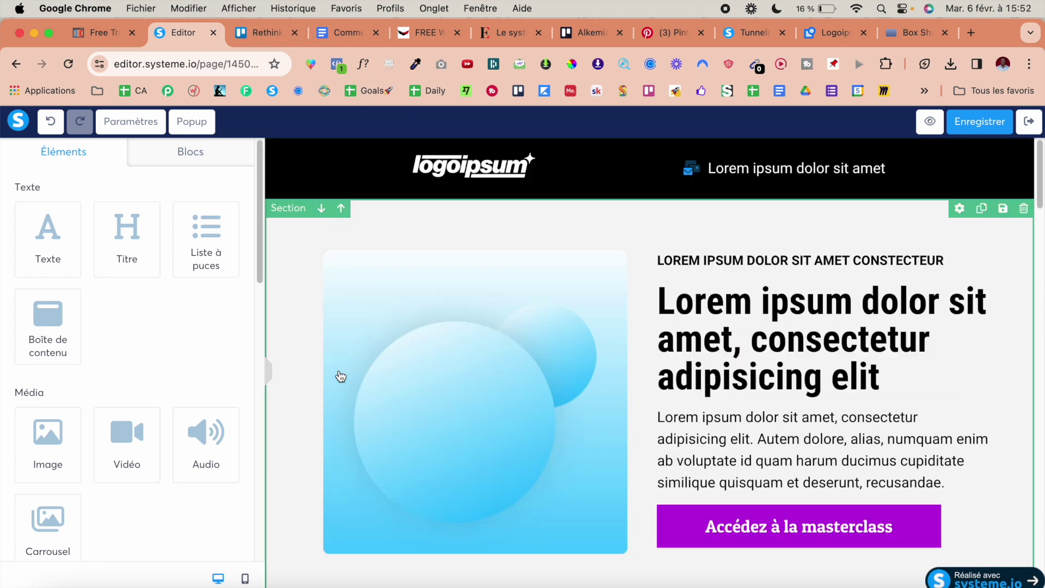
pyautogui.click(245, 579)
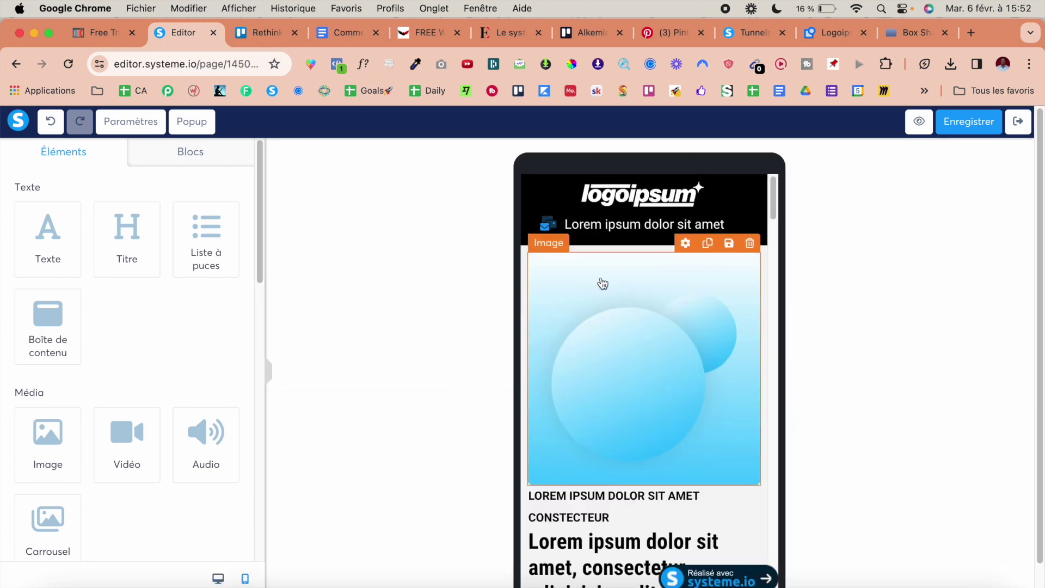
pyautogui.click(764, 224)
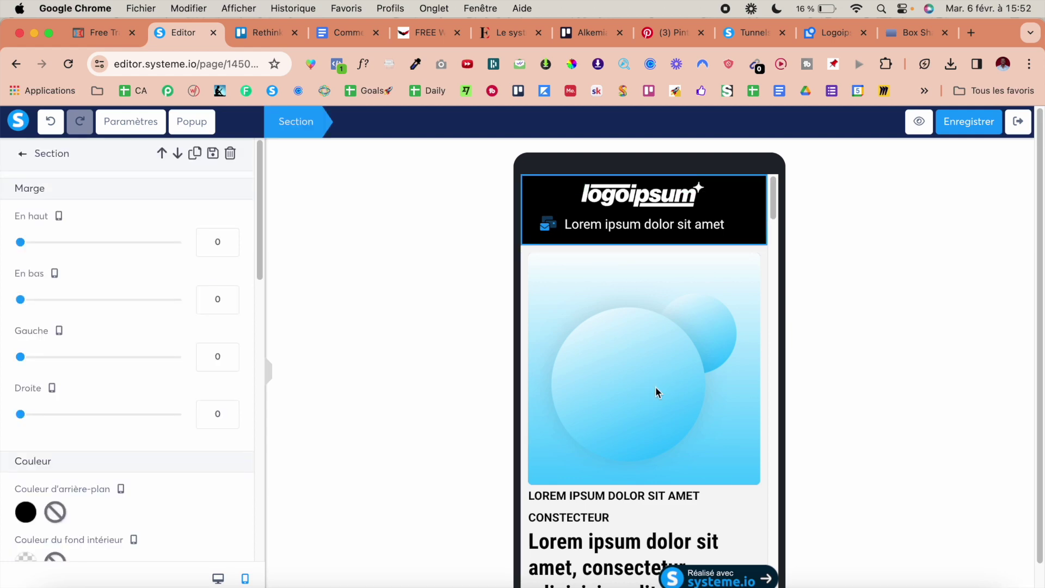
pyautogui.press('Escape')
pyautogui.scroll(-10, 658, 392)
pyautogui.scroll(-10, 658, 391)
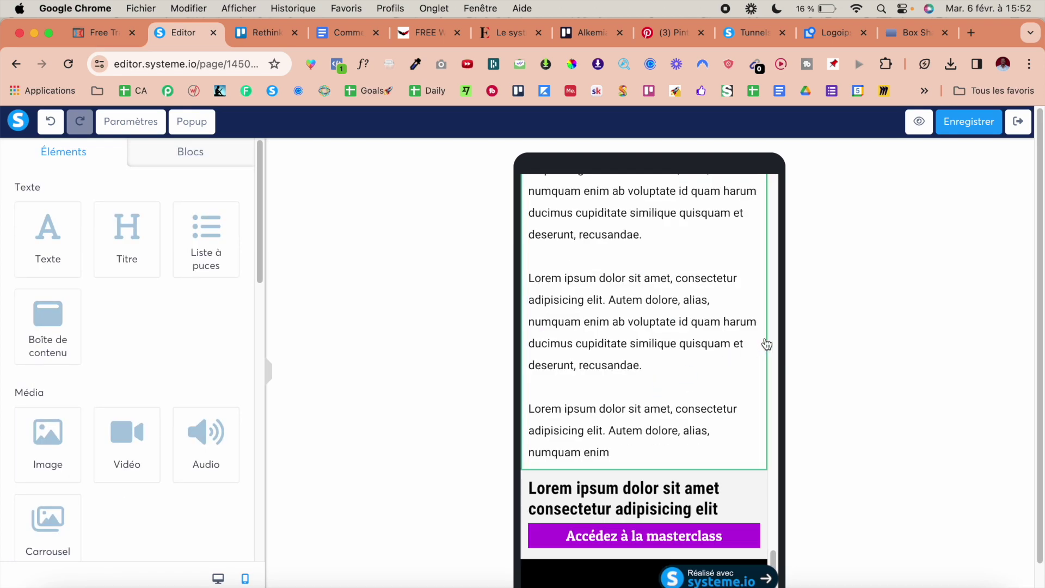
# - Set the mobile padding of the text section above the final call-to-action to 15 left/right, 35 bottom and 35 top
pyautogui.click(767, 344)
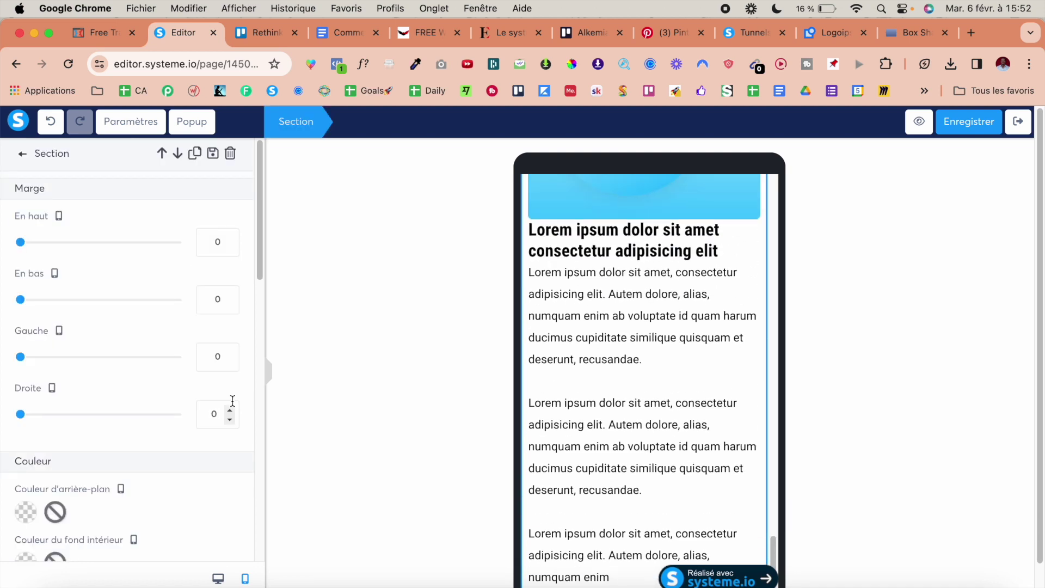
pyautogui.scroll(-12, 185, 403)
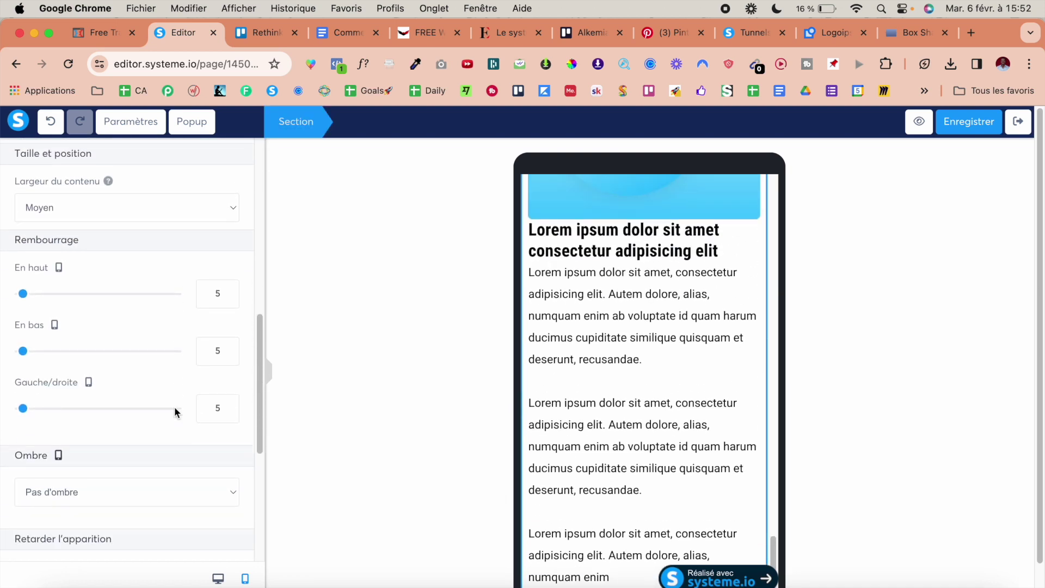
pyautogui.click(207, 391)
pyautogui.write('1')
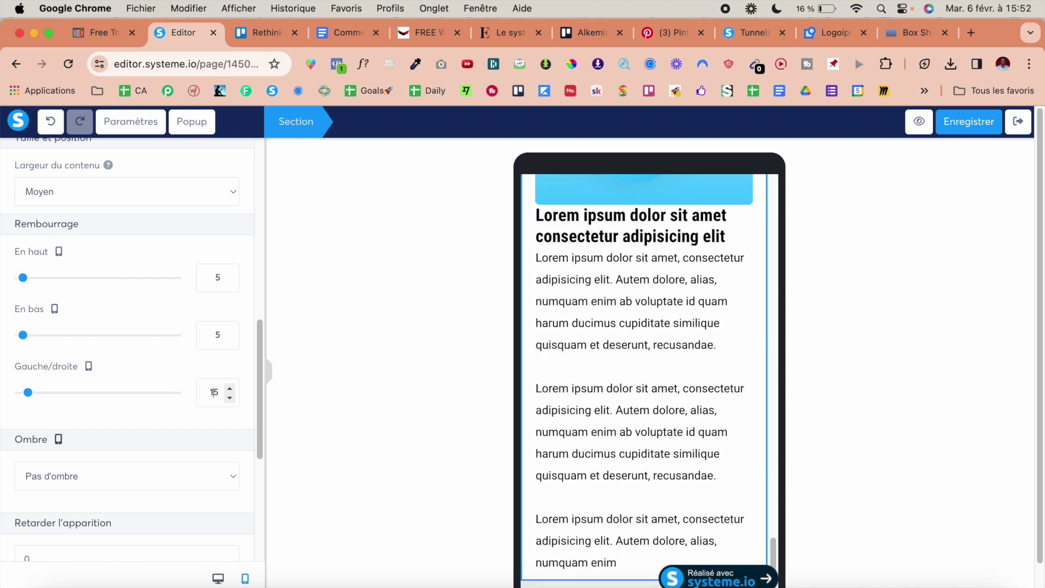
pyautogui.click(207, 335)
pyautogui.write('3')
pyautogui.click(206, 279)
pyautogui.write('3')
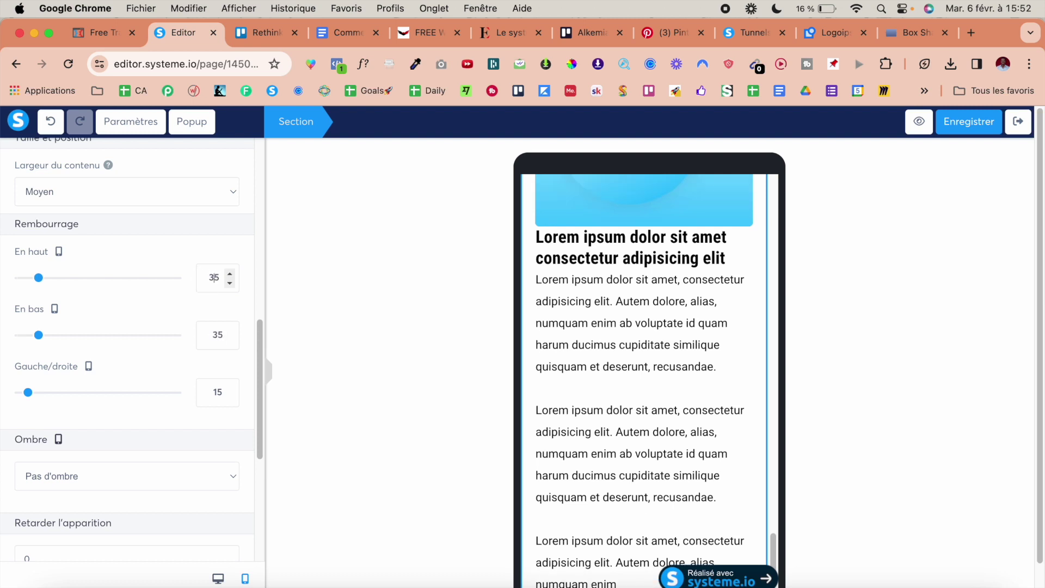
pyautogui.click(708, 304)
pyautogui.scroll(-3, 711, 306)
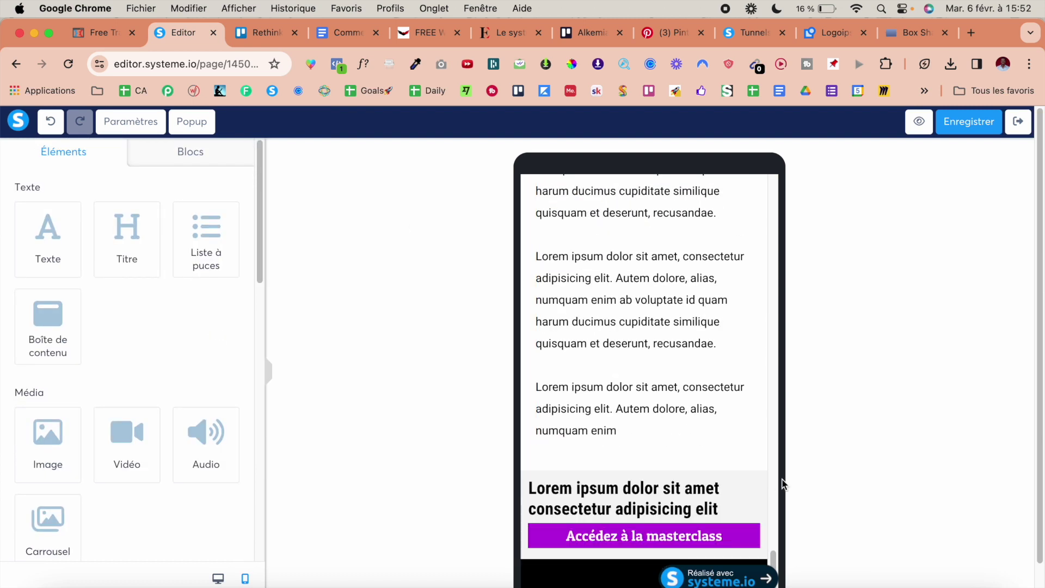
# - Set the page's default text size for mobile to 19 in the page settings
pyautogui.click(765, 490)
pyautogui.scroll(-4, 207, 431)
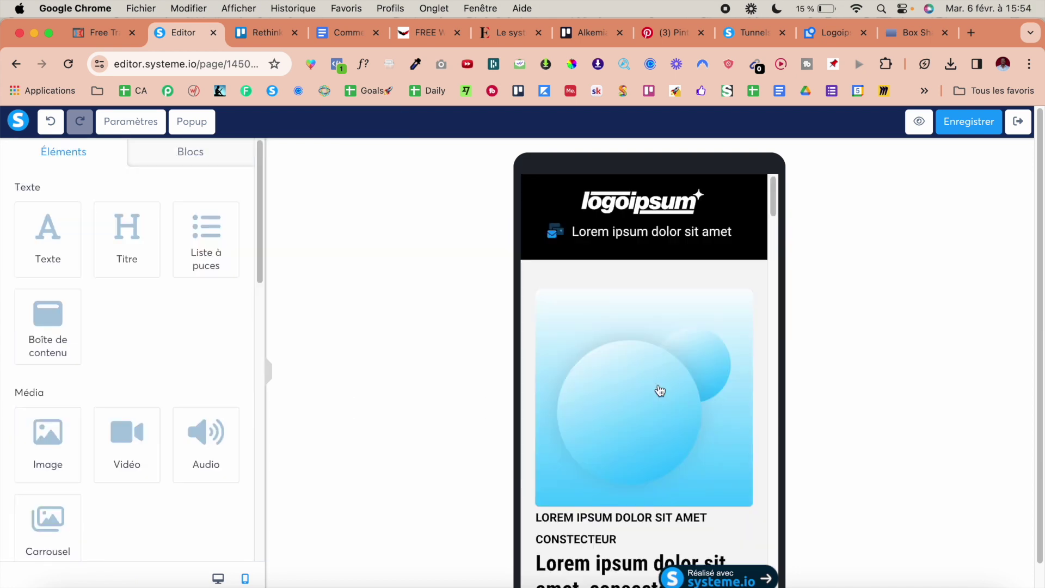
pyautogui.click(660, 390)
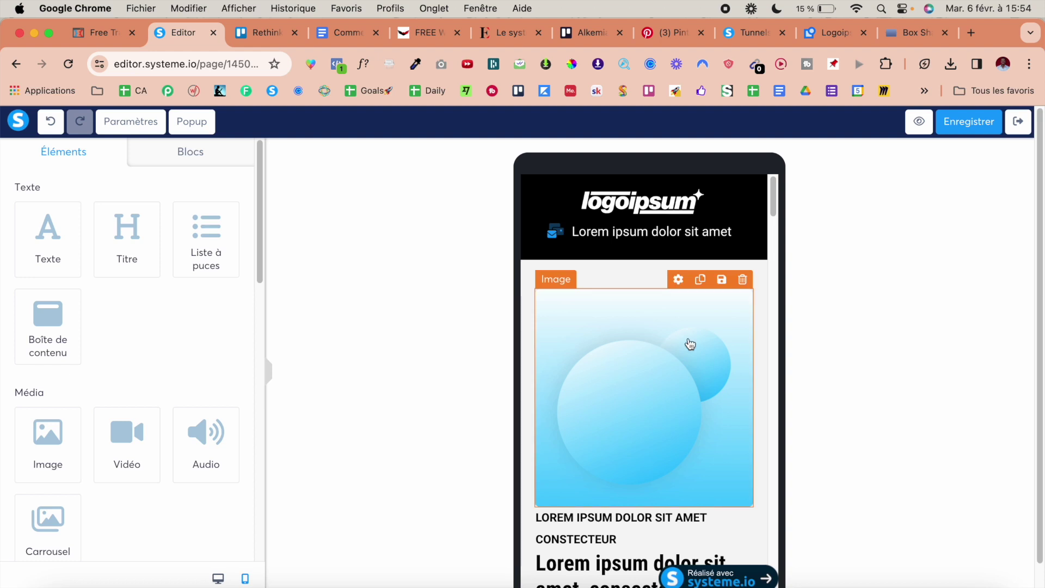
pyautogui.scroll(-3, 687, 343)
pyautogui.scroll(-4, 688, 343)
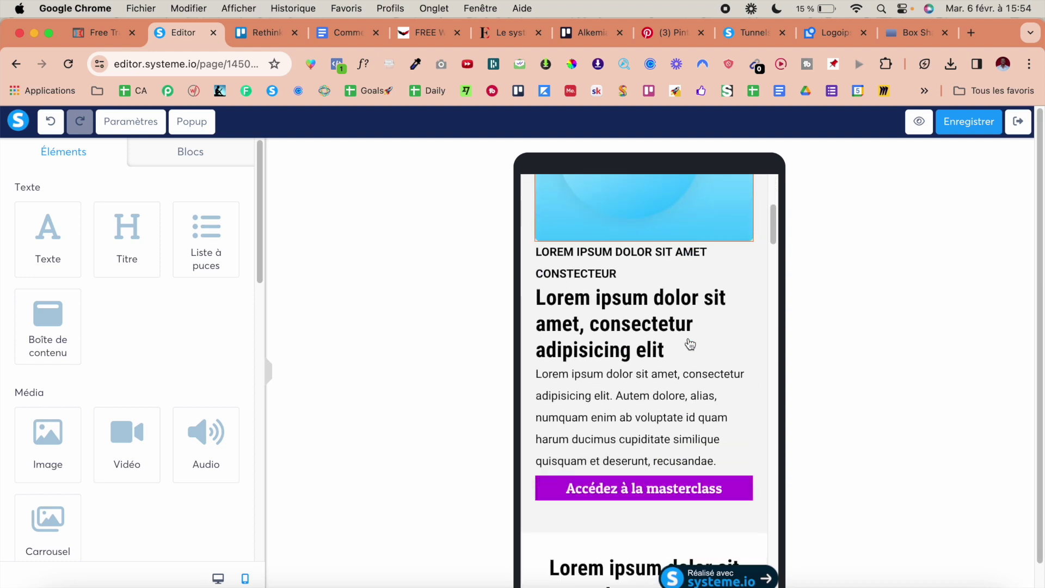
pyautogui.scroll(8, 689, 343)
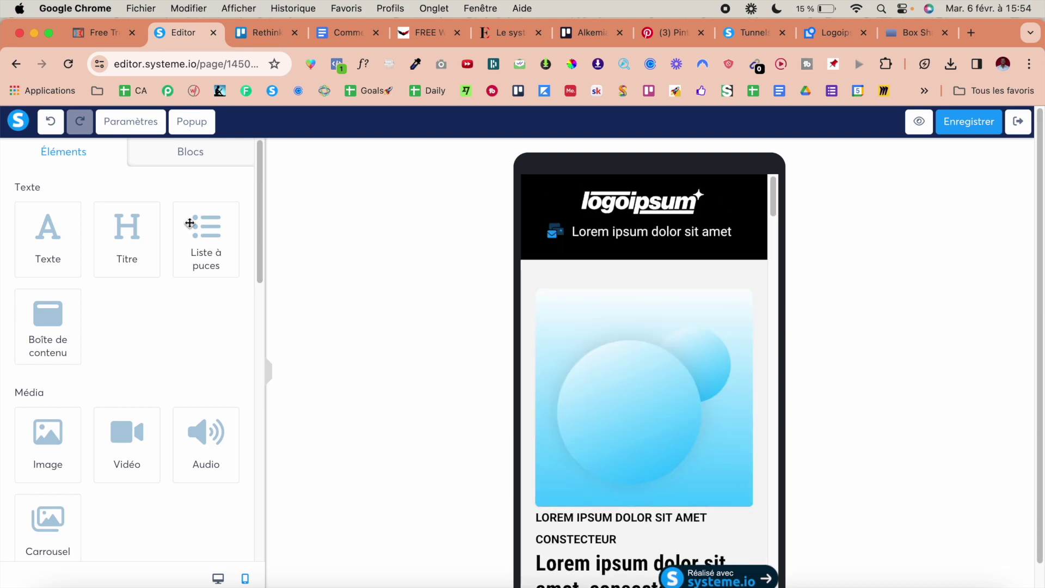
pyautogui.click(132, 121)
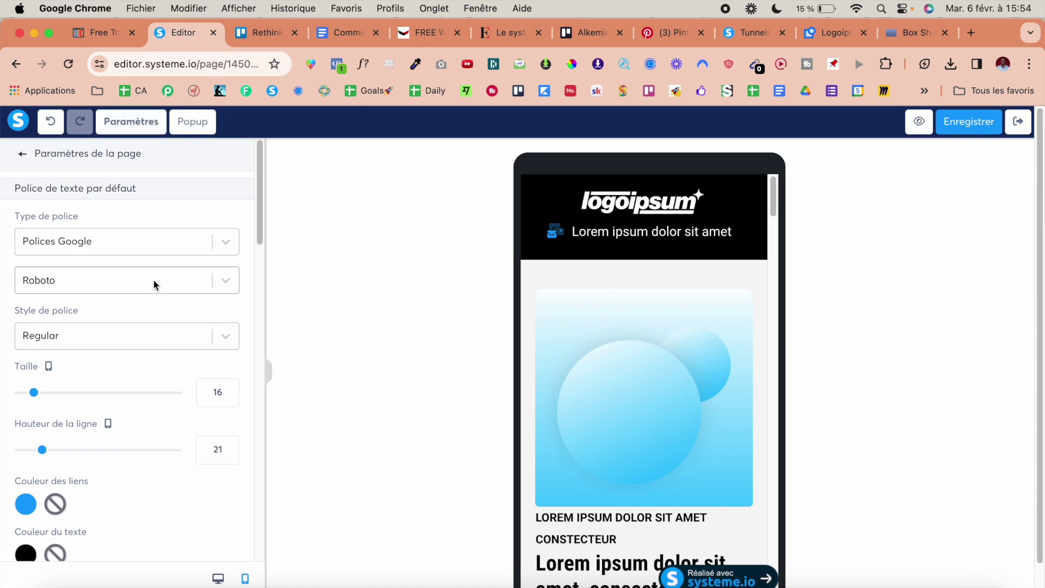
pyautogui.scroll(-4, 154, 285)
pyautogui.click(230, 250)
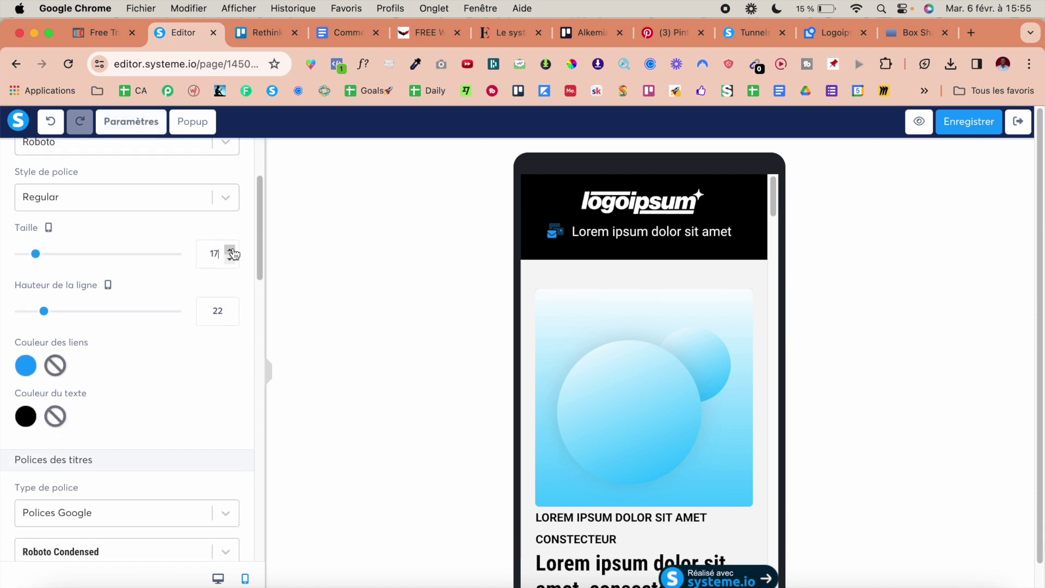
pyautogui.click(231, 250)
pyautogui.click(230, 258)
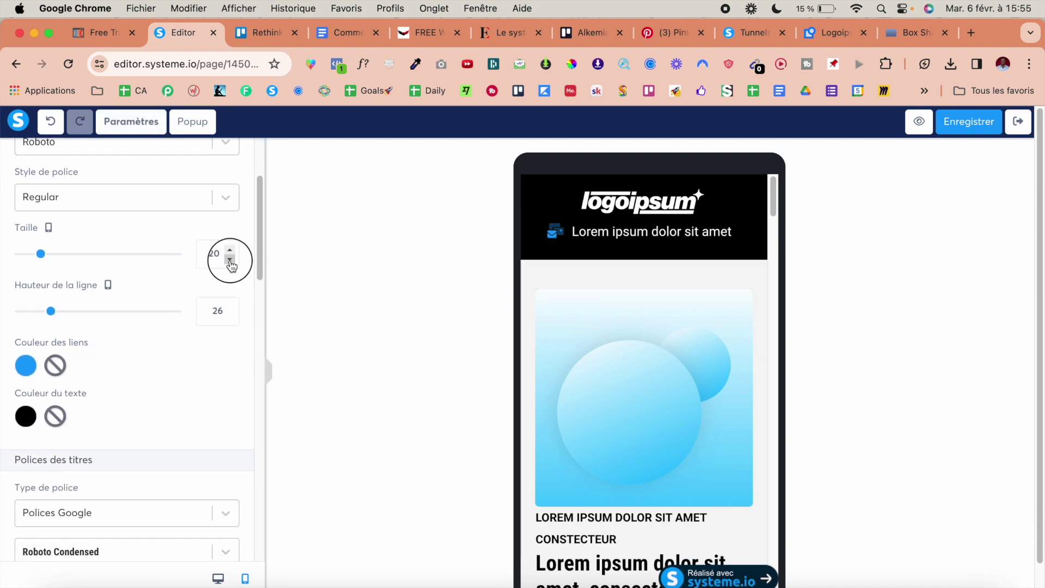
# - Set the page's default mobile line height to 29 and save the page
pyautogui.click(231, 307)
pyautogui.click(231, 307)
pyautogui.click(231, 307)
pyautogui.click(231, 307)
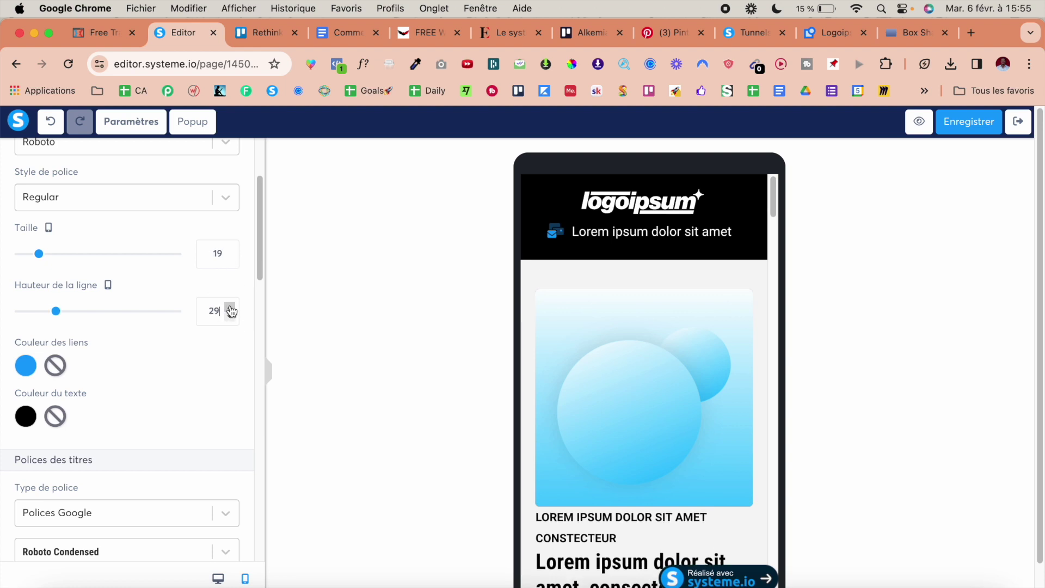
pyautogui.click(968, 121)
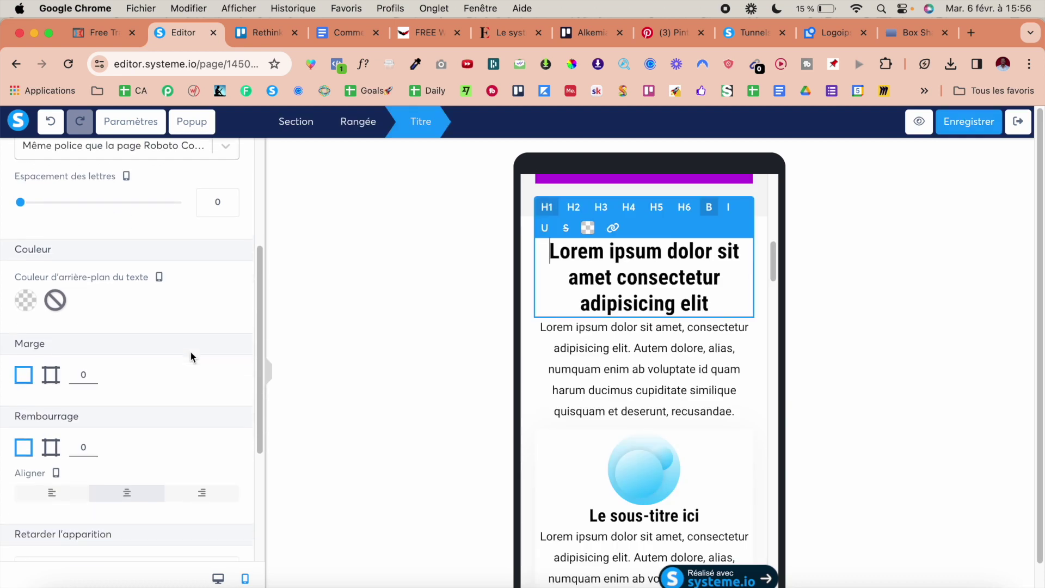
# - Add a bottom margin to the heading below the first masterclass button and set its description's mobile text size to 19
pyautogui.scroll(-1, 139, 358)
pyautogui.click(50, 346)
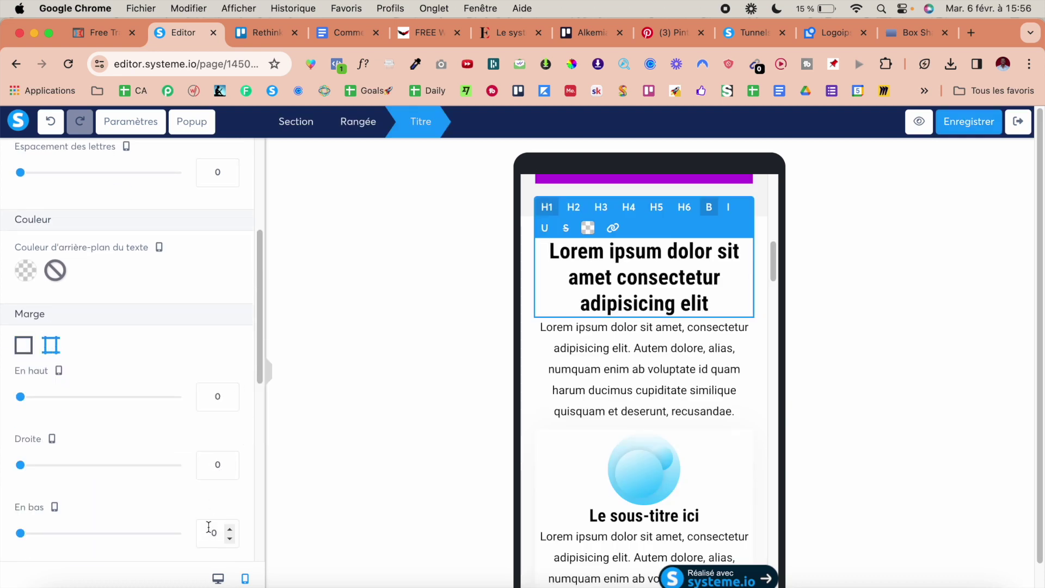
pyautogui.click(644, 370)
pyautogui.click(229, 238)
pyautogui.click(230, 238)
pyautogui.click(230, 238)
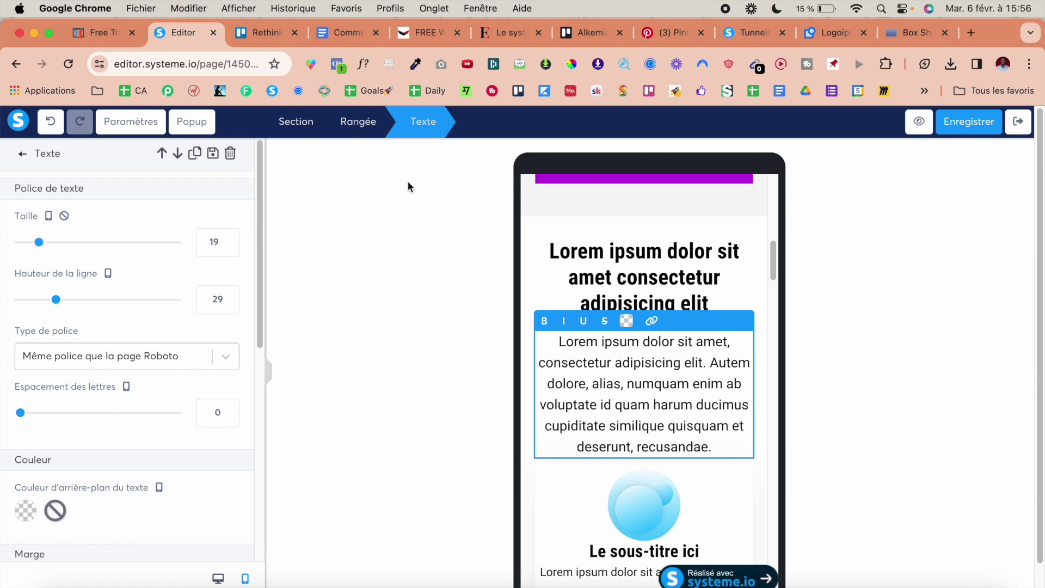
# - Enlarge the description text of the second card on mobile and switch its subtitle's margin to separate sides
pyautogui.click(625, 272)
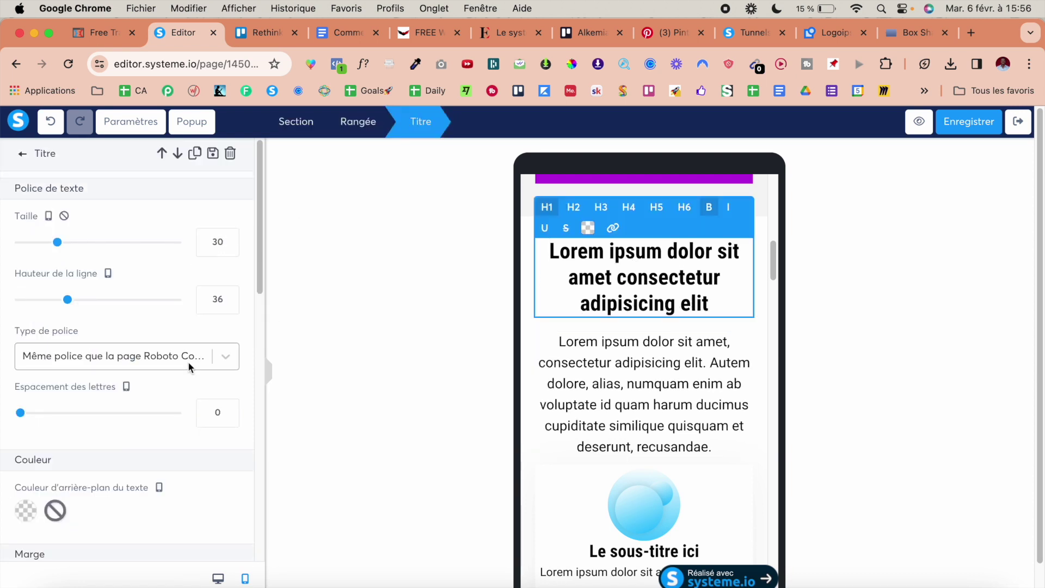
pyautogui.scroll(-10, 188, 367)
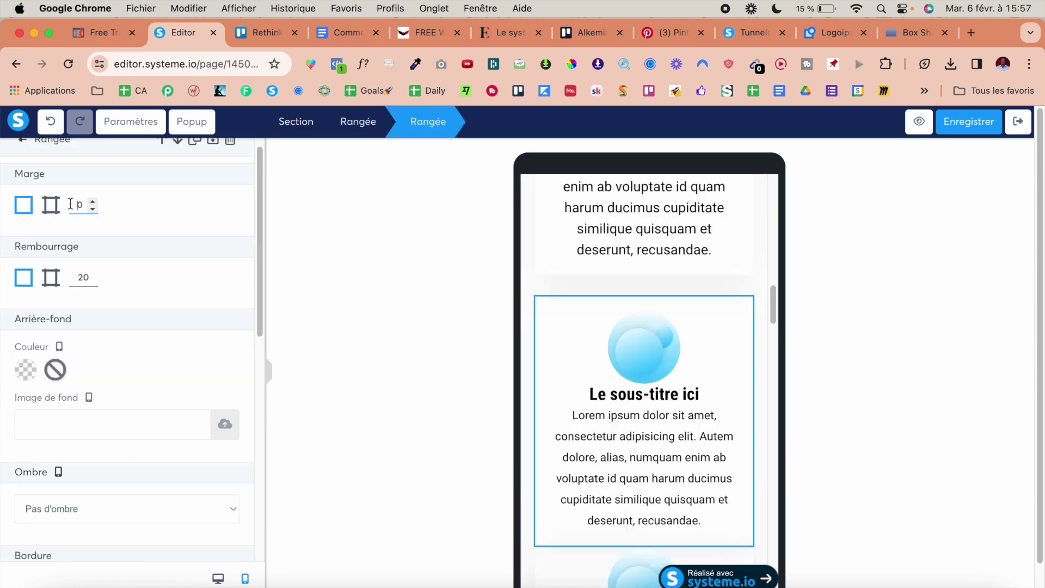
pyautogui.click(599, 425)
pyautogui.click(644, 394)
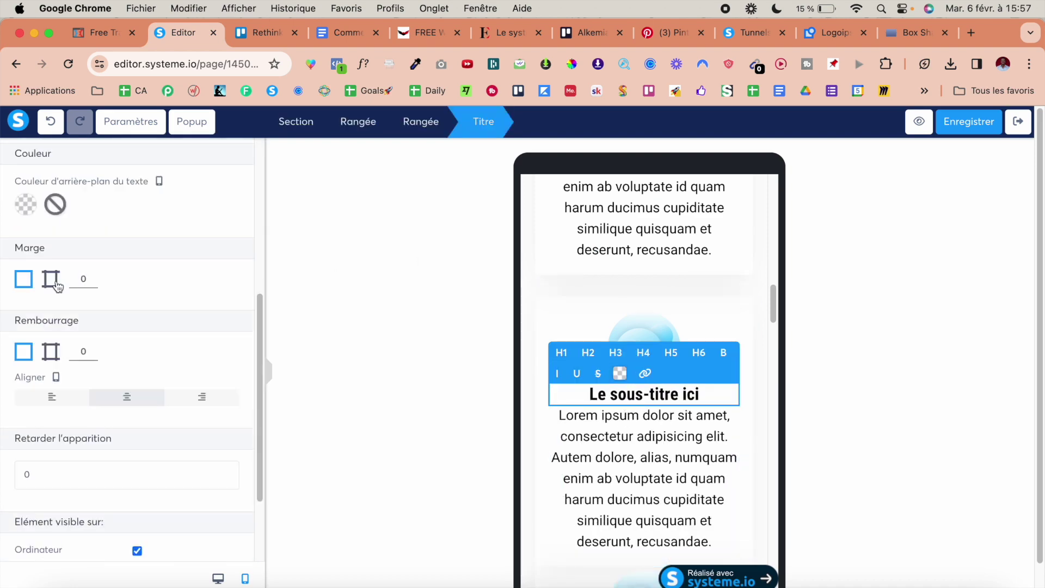
pyautogui.click(51, 279)
# - Set the third card's mobile padding to 20 on all sides and enlarge its description text
pyautogui.click(690, 333)
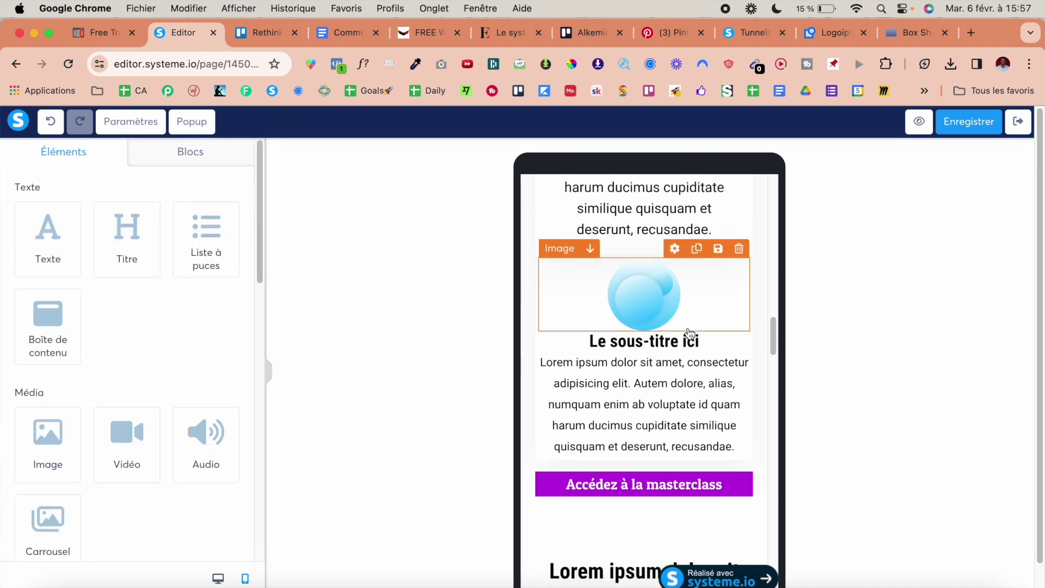
pyautogui.click(691, 333)
pyautogui.click(50, 219)
pyautogui.scroll(-5, 137, 326)
pyautogui.scroll(5, 136, 326)
pyautogui.click(23, 219)
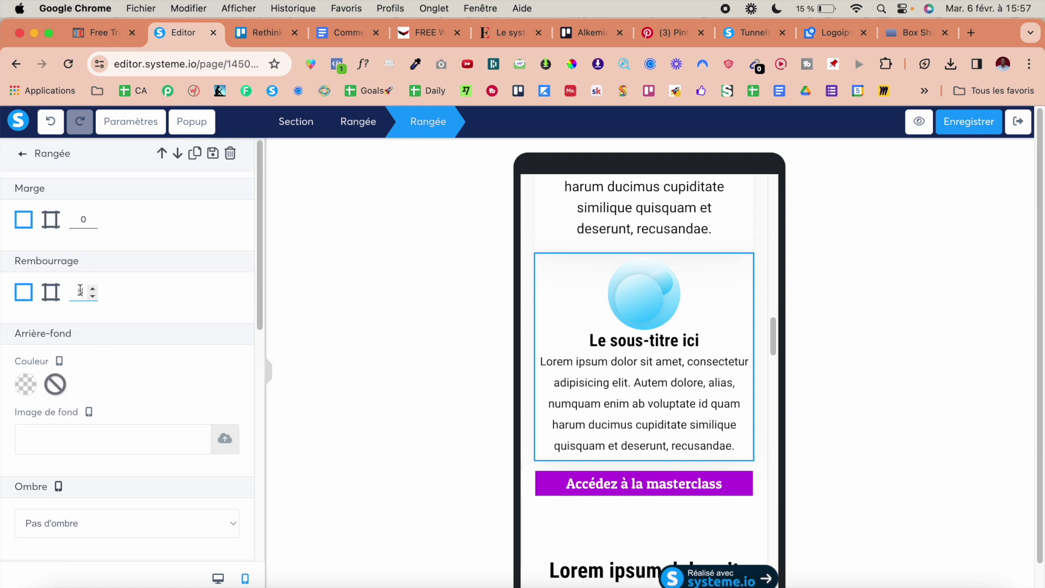
pyautogui.click(81, 291)
pyautogui.write('20')
pyautogui.click(678, 415)
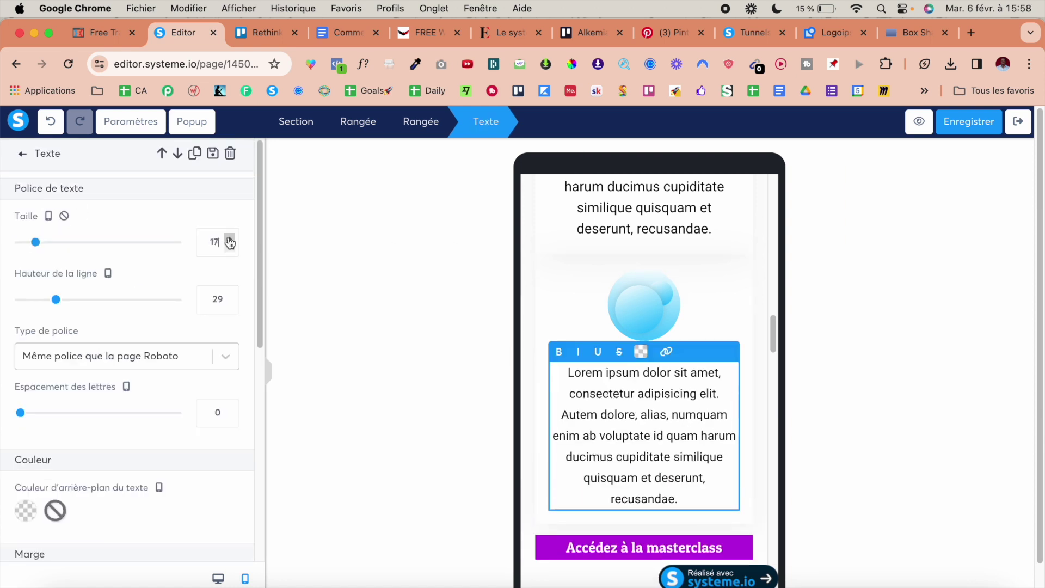
pyautogui.click(229, 241)
# - Set the top margin of the third card's subtitle to 10 on mobile
pyautogui.click(463, 316)
pyautogui.click(648, 358)
pyautogui.scroll(-5, 123, 388)
pyautogui.click(50, 274)
pyautogui.click(205, 323)
pyautogui.write('10')
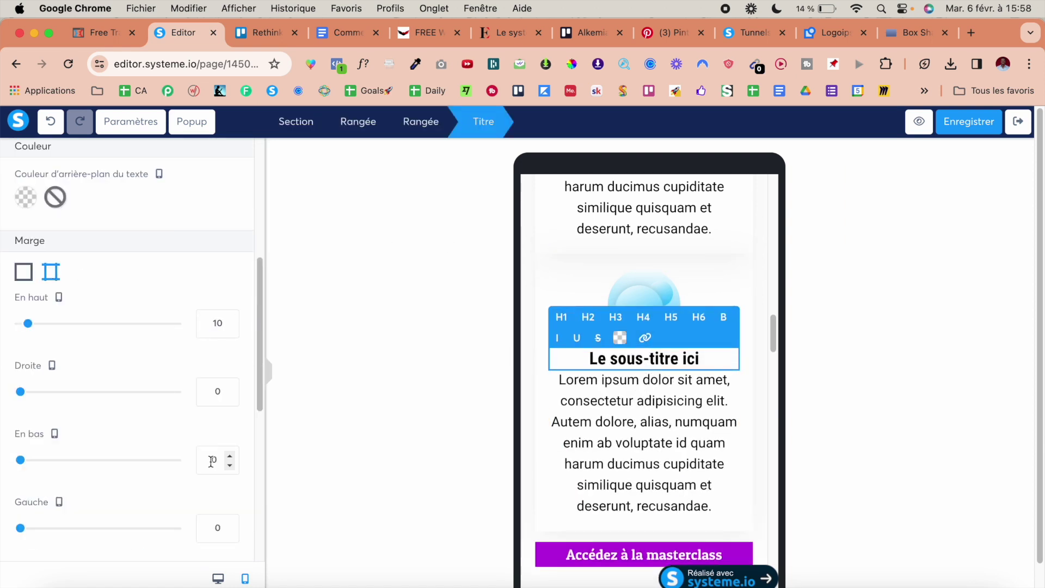
# - Add a mobile top margin to the row holding the masterclass button below the cards
pyautogui.scroll(-2, 751, 468)
pyautogui.click(756, 468)
pyautogui.click(50, 219)
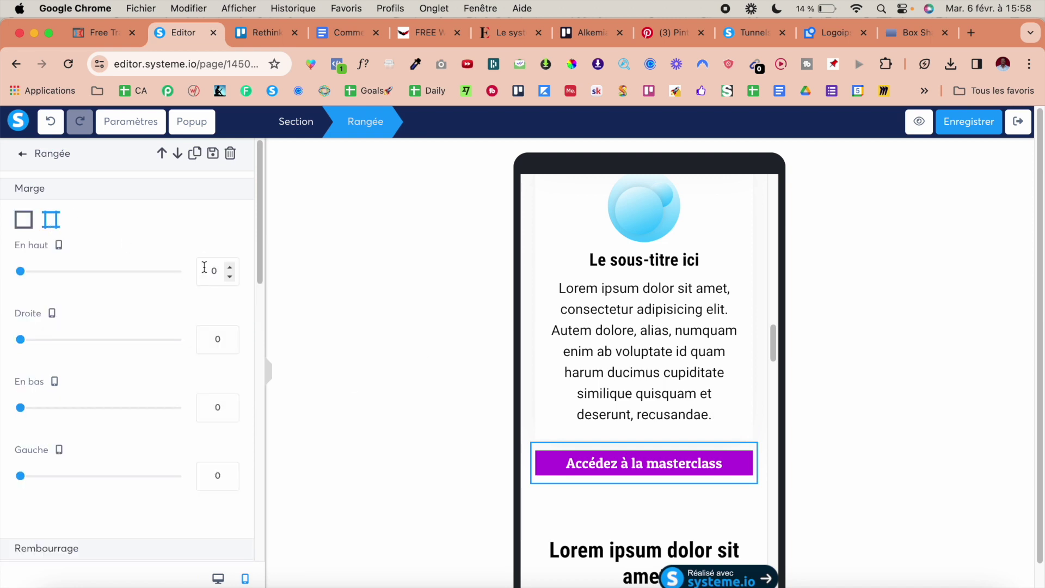
pyautogui.click(226, 269)
# - Set the mobile padding of the masterclass button below the cards to 20 at the top and bottom
pyautogui.click(646, 463)
pyautogui.scroll(-2, 227, 315)
pyautogui.scroll(2, 217, 256)
pyautogui.scroll(-10, 205, 289)
pyautogui.doubleClick(202, 315)
pyautogui.write('20')
pyautogui.doubleClick(215, 377)
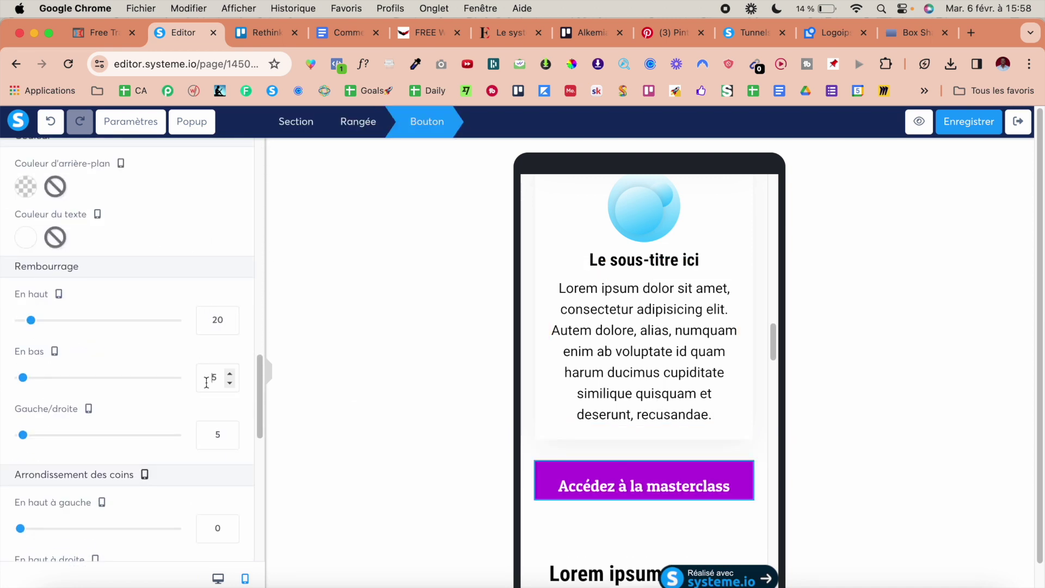
pyautogui.write('20')
pyautogui.doubleClick(216, 434)
pyautogui.click(390, 401)
# - Set the left margin of the checkmark bullet list to 0 on mobile
pyautogui.scroll(-6, 686, 412)
pyautogui.click(685, 410)
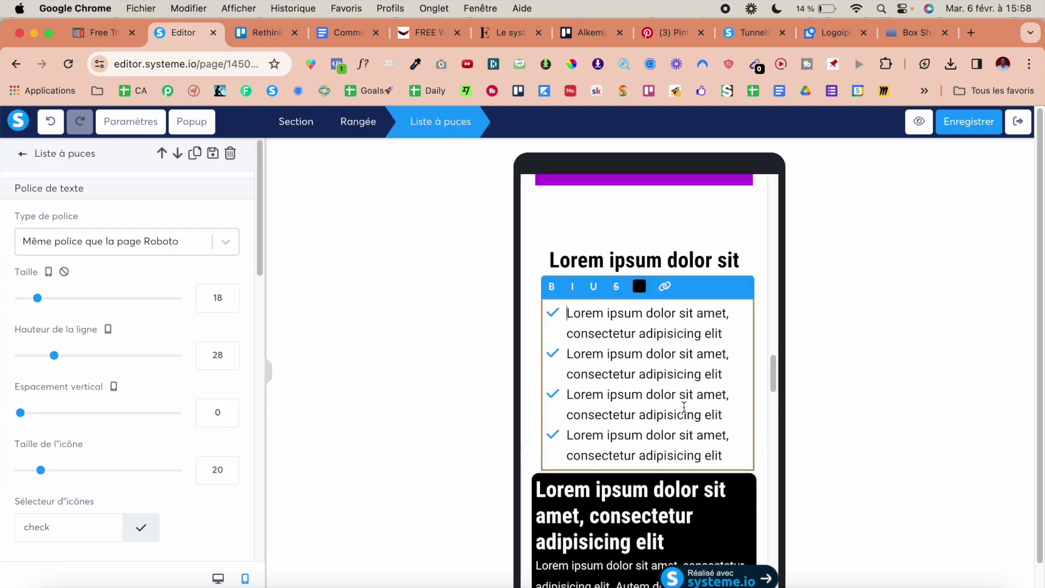
pyautogui.scroll(-9, 207, 365)
pyautogui.doubleClick(212, 374)
pyautogui.write('0')
# - Switch to the desktop view and change the icon colour of the checkmark bullet list
pyautogui.click(217, 579)
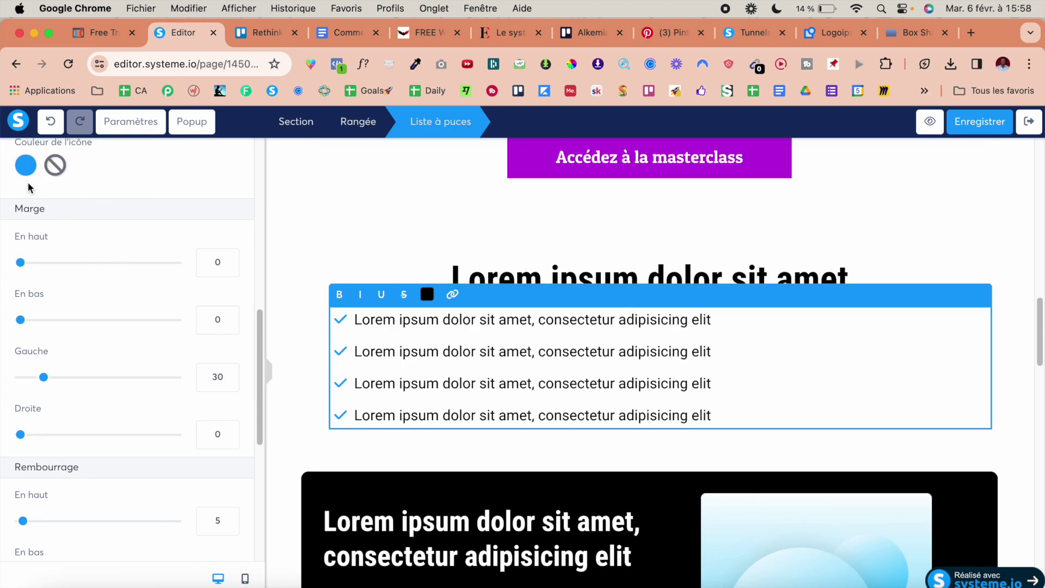
pyautogui.click(26, 165)
pyautogui.click(175, 397)
pyautogui.click(662, 255)
pyautogui.scroll(-15, 662, 256)
# - Set the black call-to-action row's mobile padding to 25 top and bottom and 15 left and right
pyautogui.click(245, 579)
pyautogui.scroll(4, 636, 403)
pyautogui.click(751, 350)
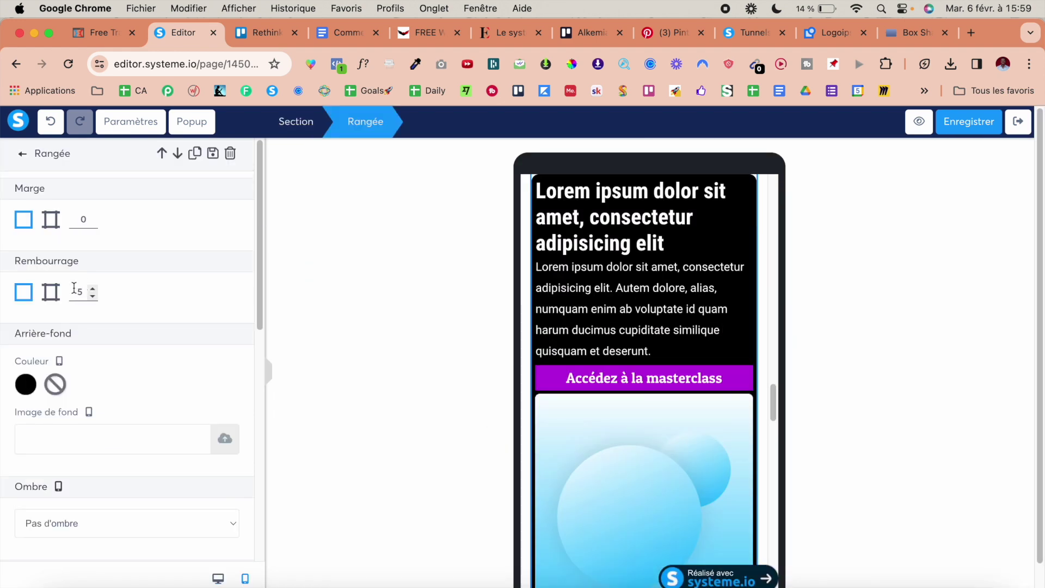
pyautogui.click(51, 293)
pyautogui.doubleClick(218, 344)
pyautogui.write('25')
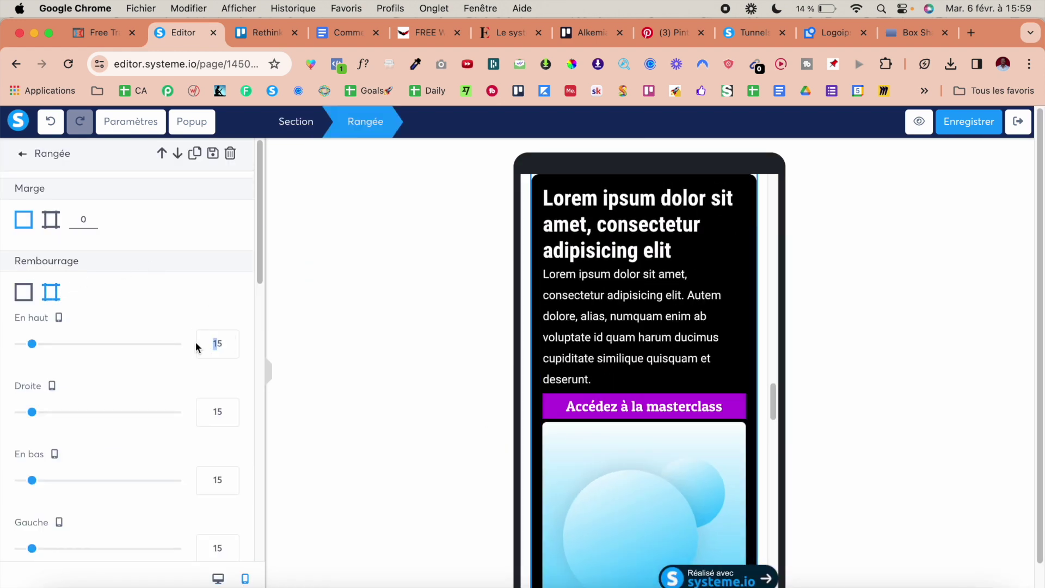
pyautogui.doubleClick(218, 480)
pyautogui.write('25')
# - Reverse the column order of the black call-to-action row on mobile devices and return to the mobile view
pyautogui.click(218, 579)
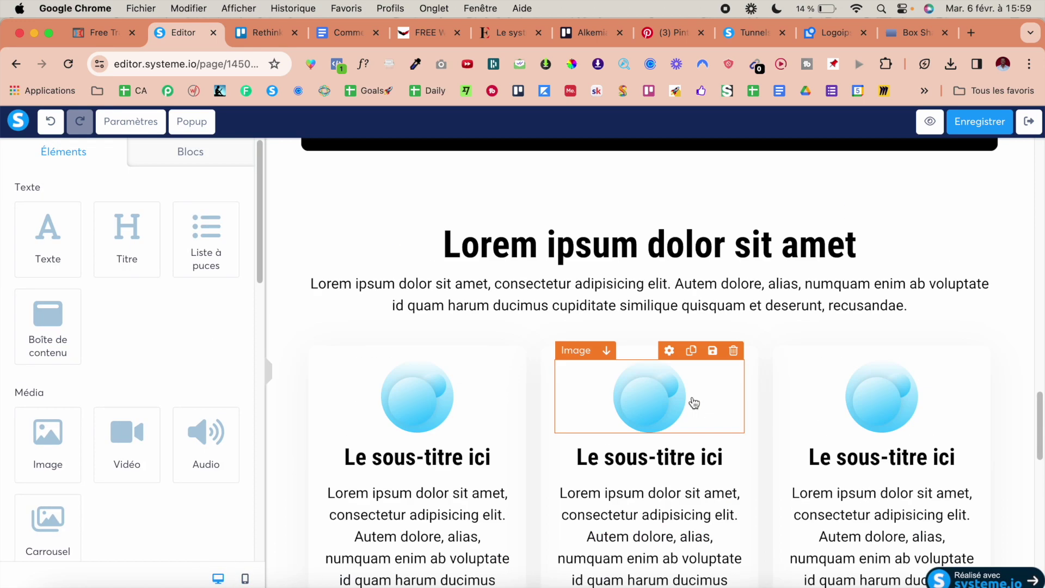
pyautogui.click(651, 377)
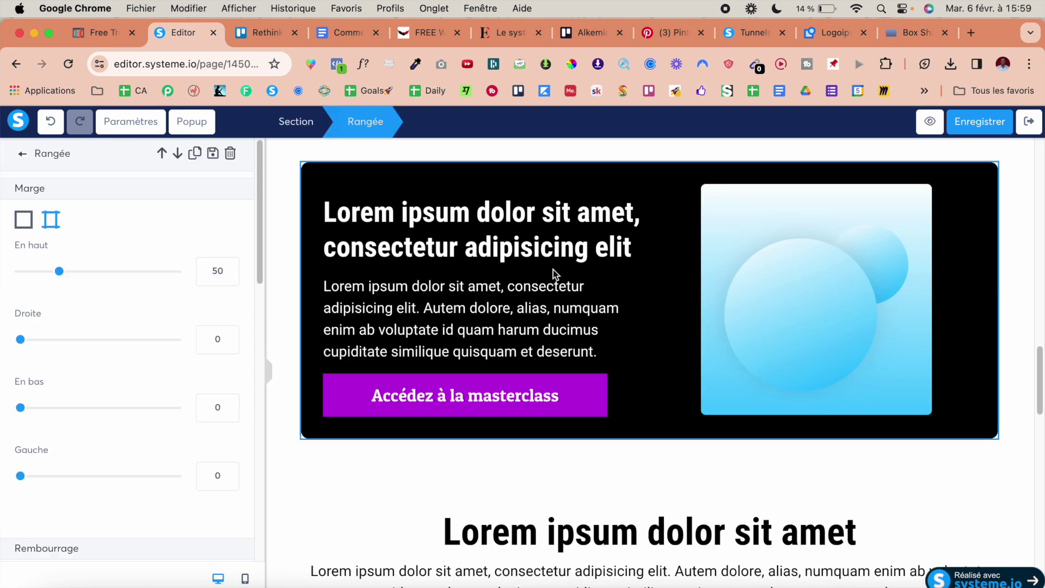
pyautogui.scroll(-10, 212, 397)
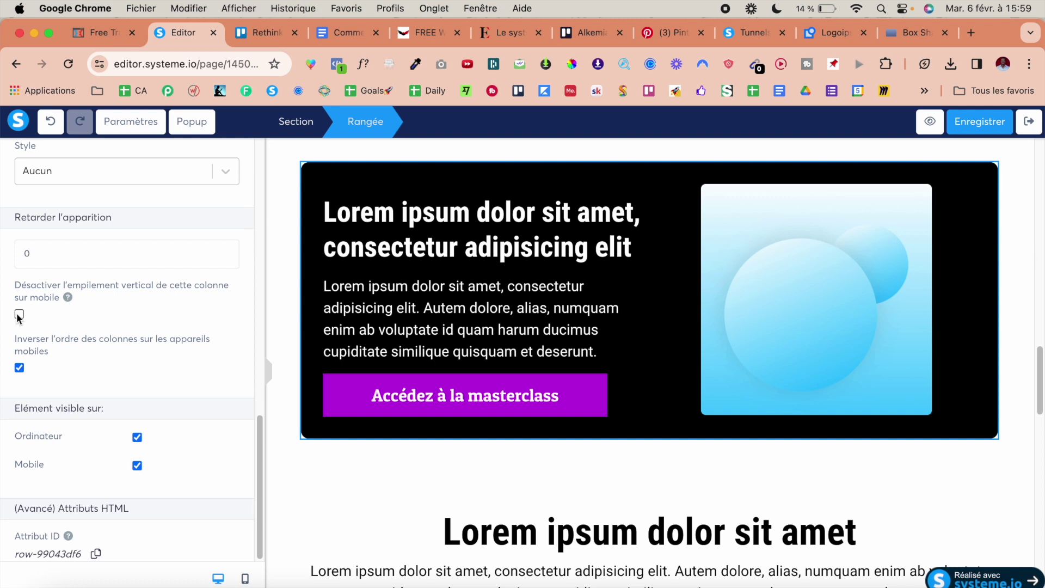
pyautogui.click(245, 579)
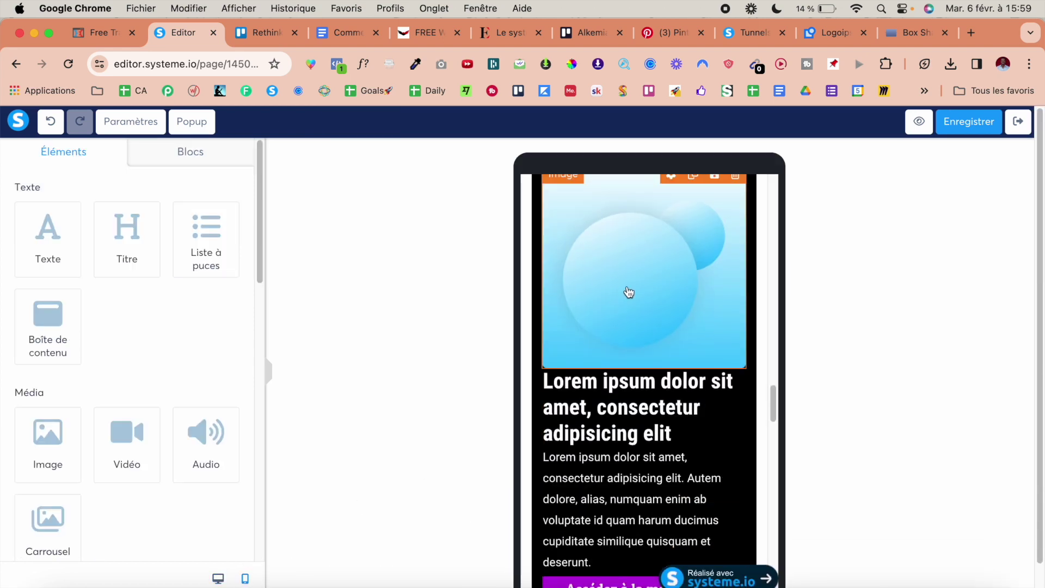
# - Reduce the mobile text size of the heading in the black call-to-action row
pyautogui.click(683, 414)
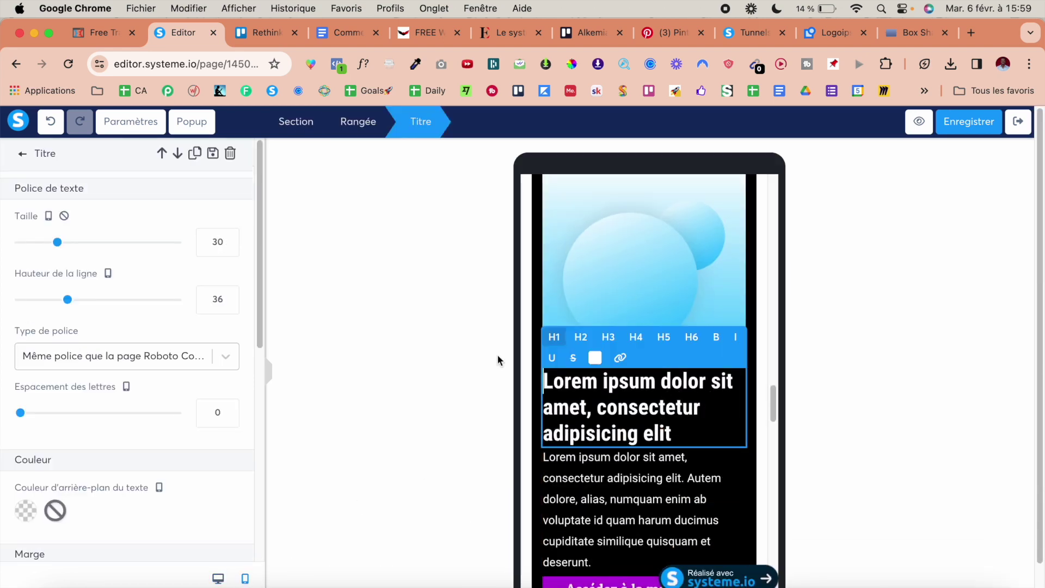
pyautogui.click(229, 247)
pyautogui.click(229, 248)
pyautogui.click(229, 248)
pyautogui.click(229, 249)
pyautogui.click(229, 248)
pyautogui.click(230, 248)
# - Increase the mobile text size of the description in the black call-to-action row and switch its margin to separate sides
pyautogui.click(632, 472)
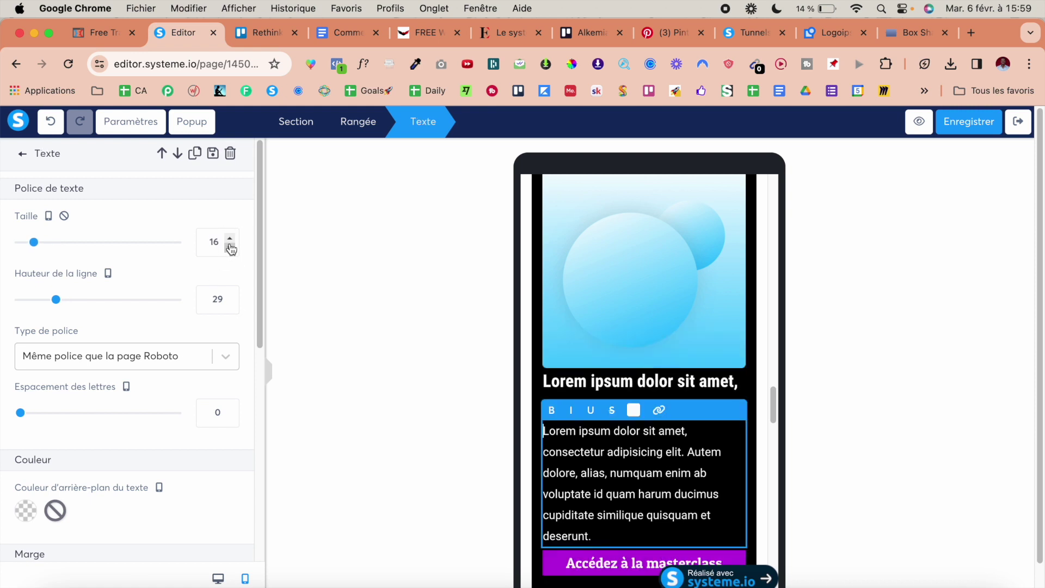
pyautogui.click(230, 240)
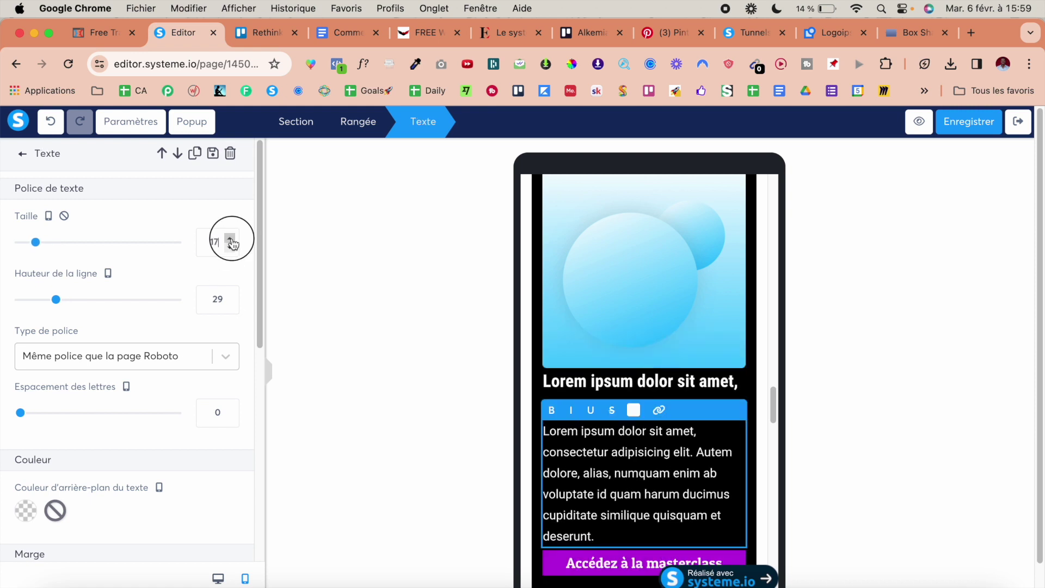
pyautogui.click(230, 240)
pyautogui.click(231, 241)
pyautogui.scroll(-6, 214, 425)
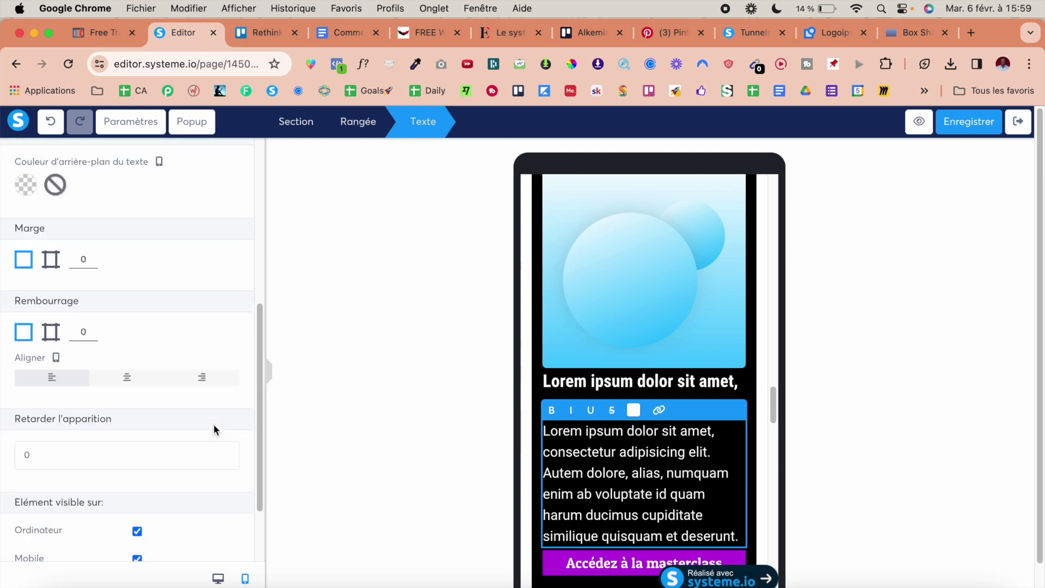
pyautogui.click(49, 259)
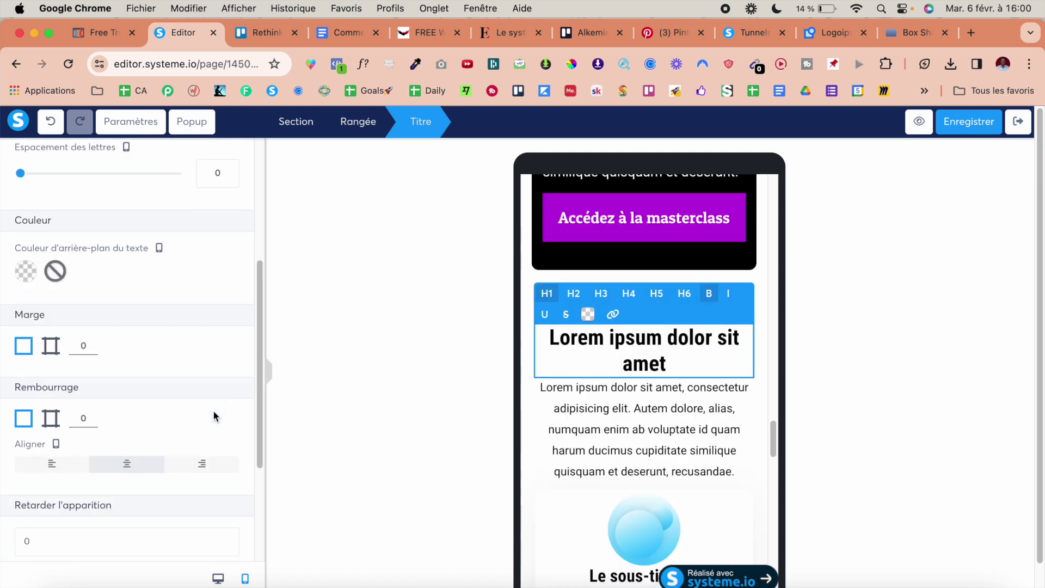
# - Set the mobile text size of the description directly below the black call-to-action row's following heading to 19
pyautogui.scroll(-2, 215, 416)
pyautogui.scroll(6, 214, 416)
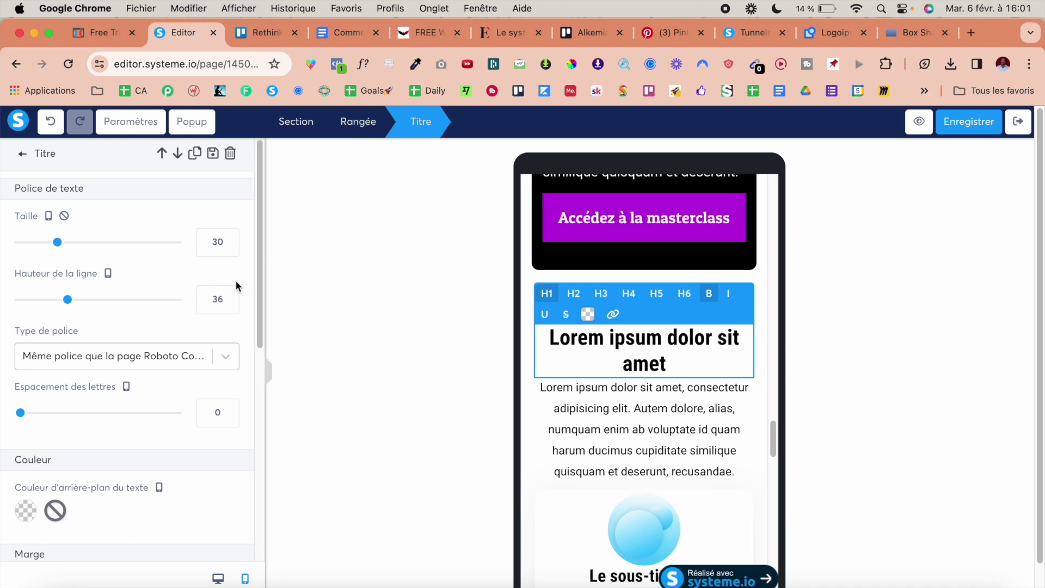
pyautogui.click(620, 399)
pyautogui.click(232, 241)
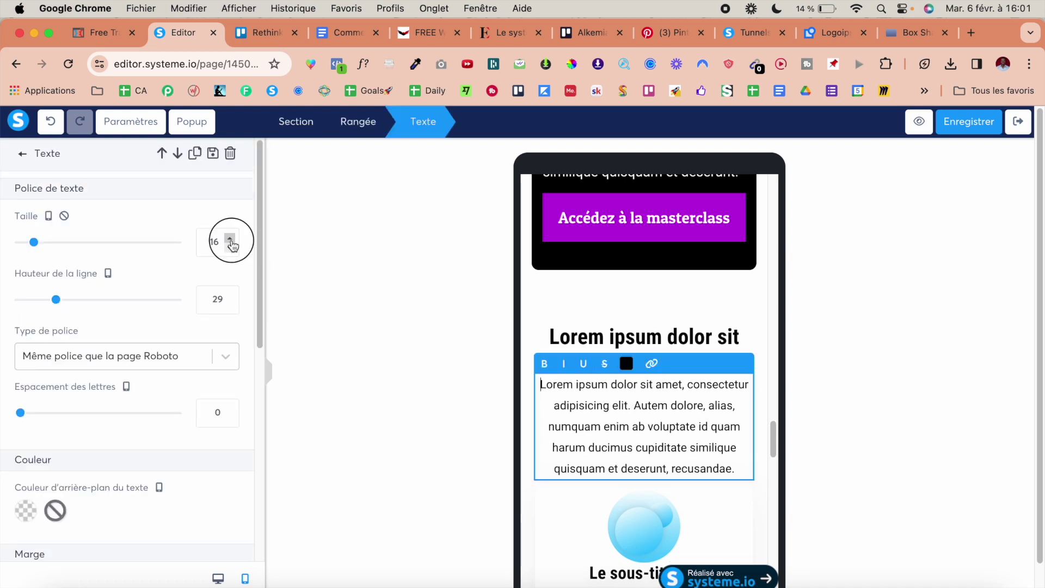
pyautogui.click(230, 239)
pyautogui.click(230, 240)
pyautogui.click(230, 239)
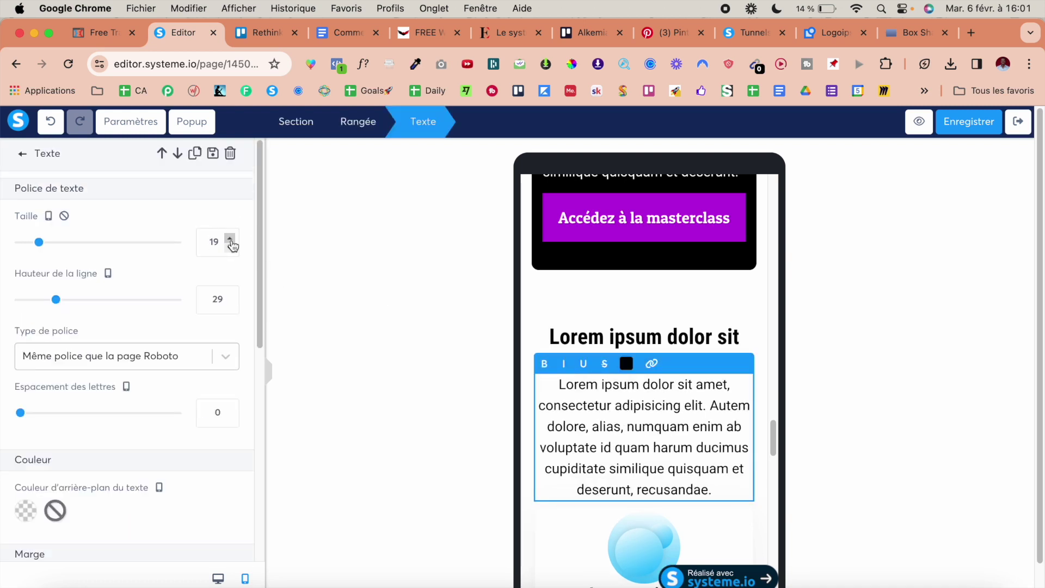
pyautogui.click(760, 317)
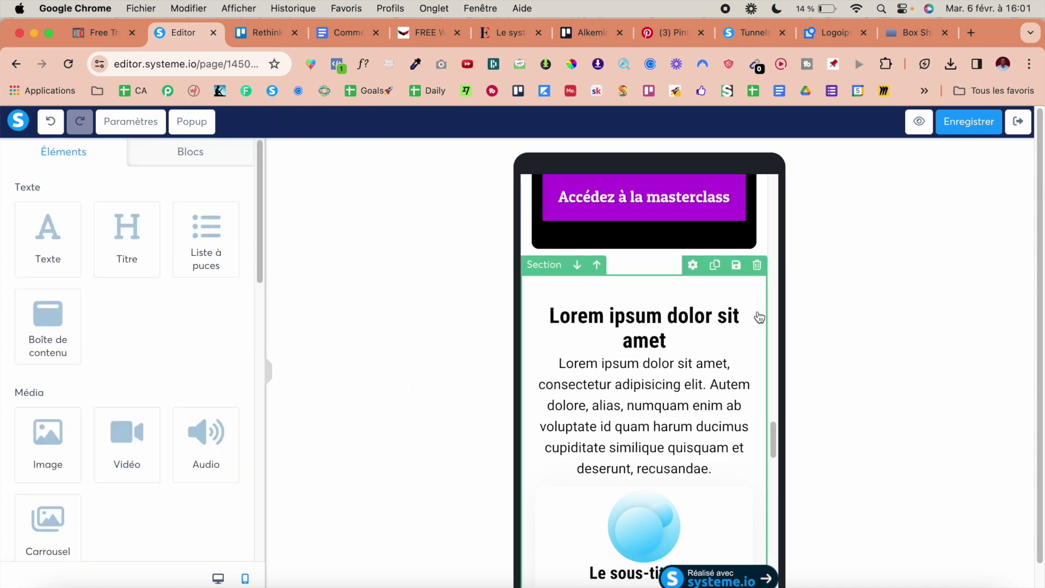
# - Set the mobile padding of the first feature card row, with the blue circle image, to 20
pyautogui.scroll(-5, 758, 316)
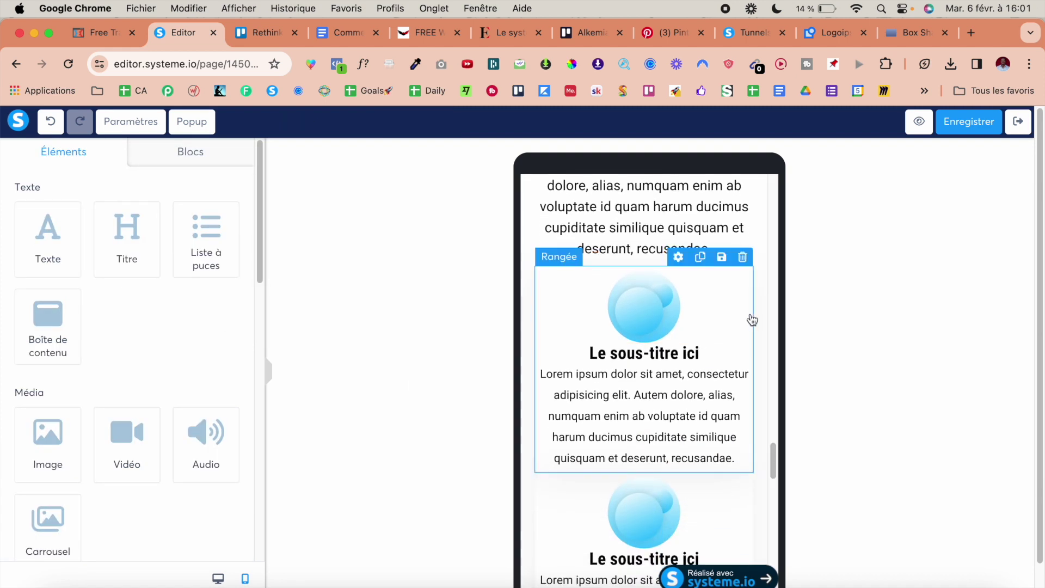
pyautogui.click(752, 320)
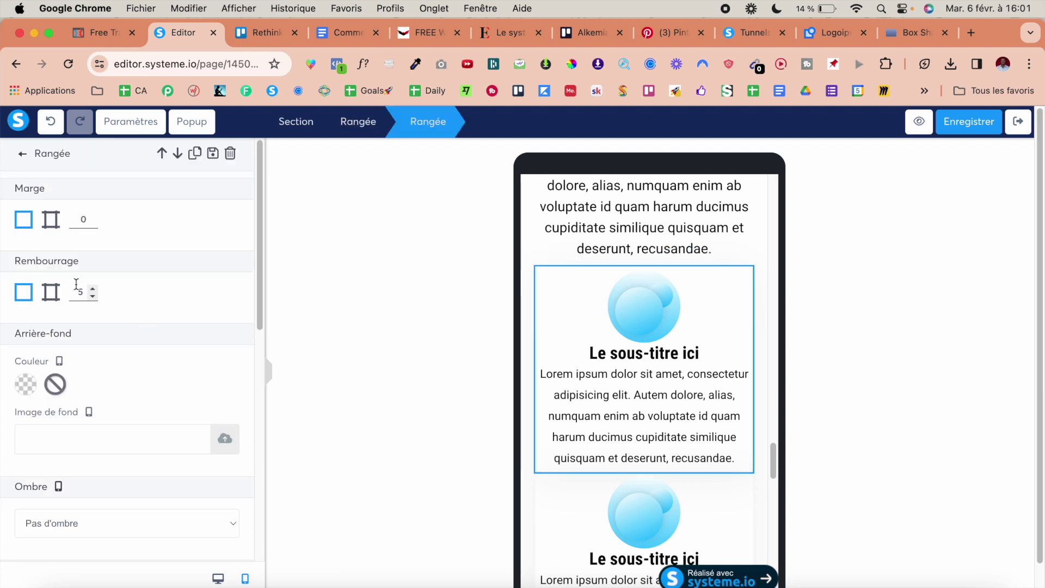
pyautogui.doubleClick(75, 285)
pyautogui.write('20')
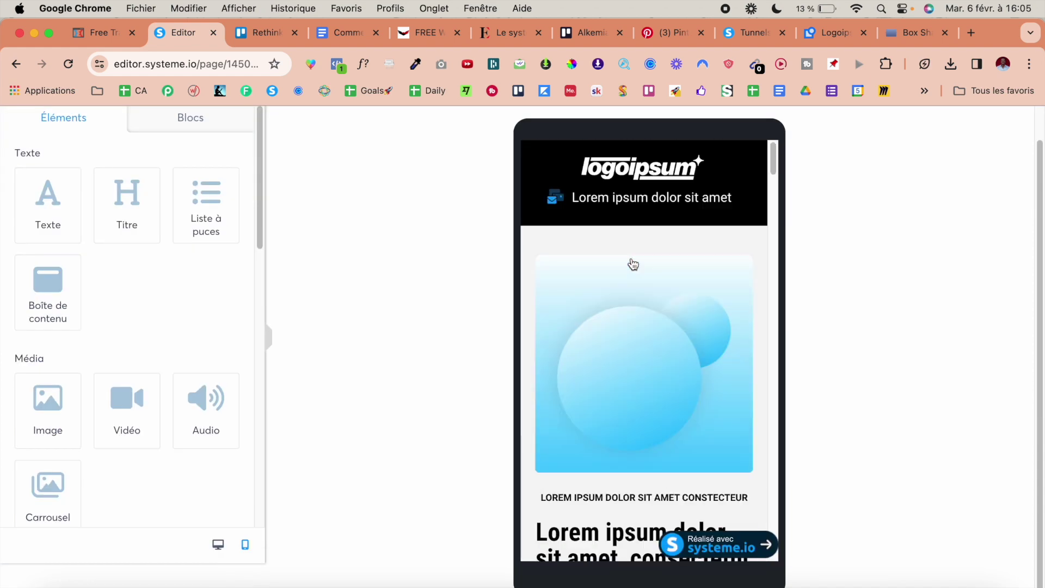
# - Review the whole page layout in the mobile view and in the desktop view
pyautogui.scroll(-10, 633, 264)
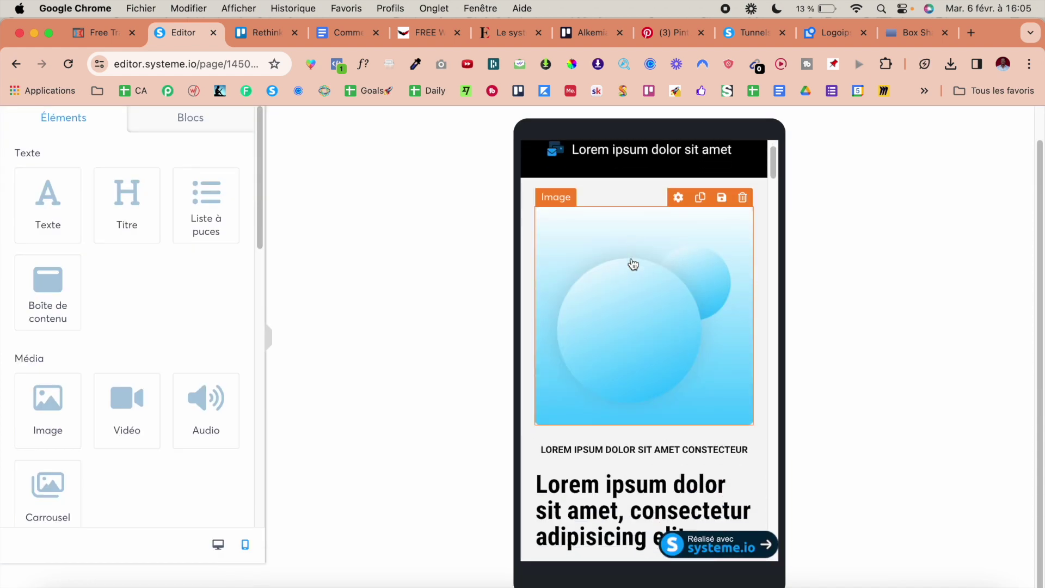
pyautogui.scroll(-5, 633, 264)
pyautogui.scroll(-5, 633, 264)
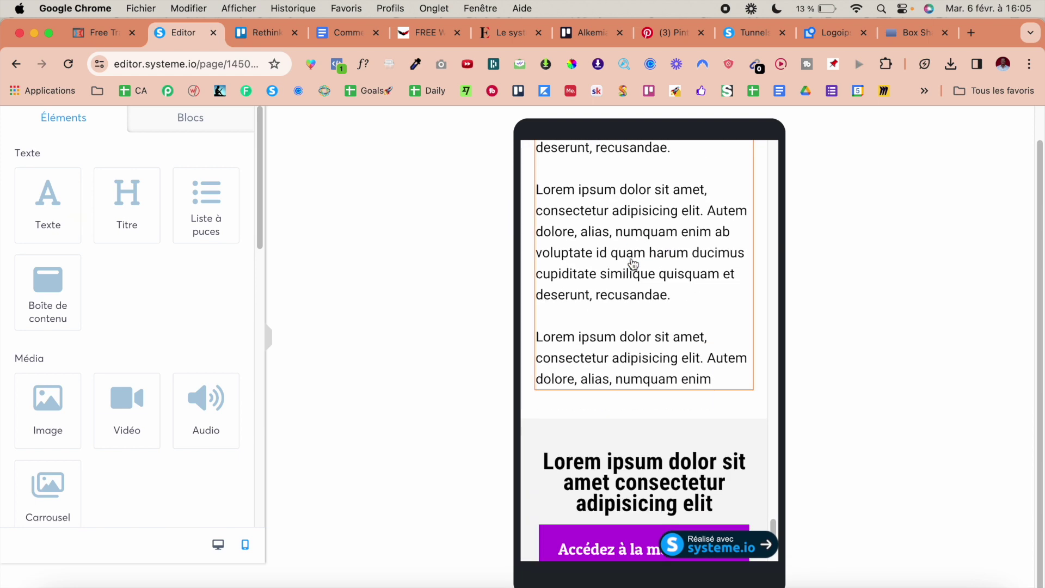
pyautogui.scroll(20, 632, 264)
pyautogui.click(218, 579)
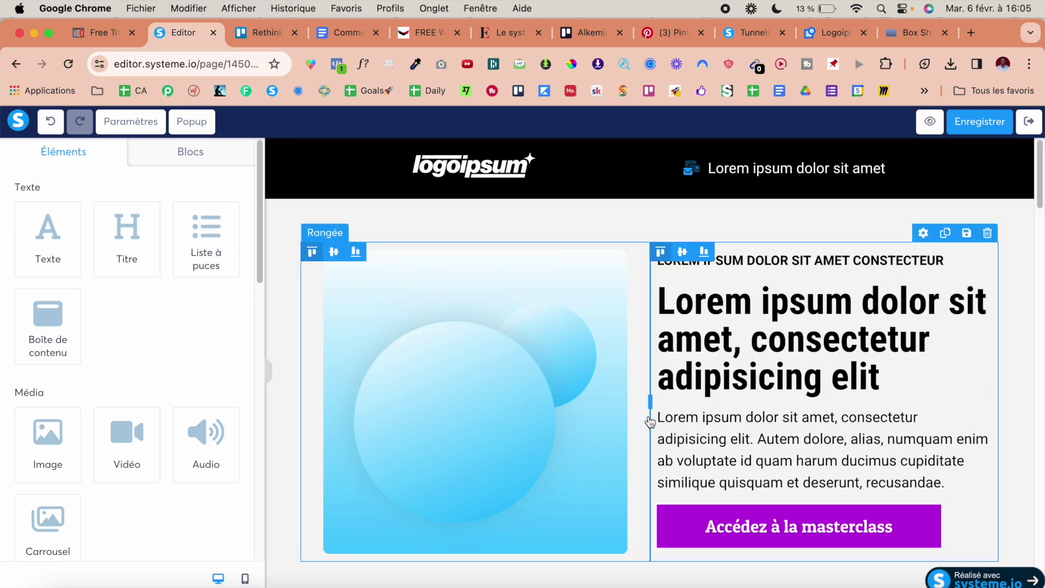
pyautogui.scroll(-15, 649, 421)
pyautogui.scroll(20, 650, 421)
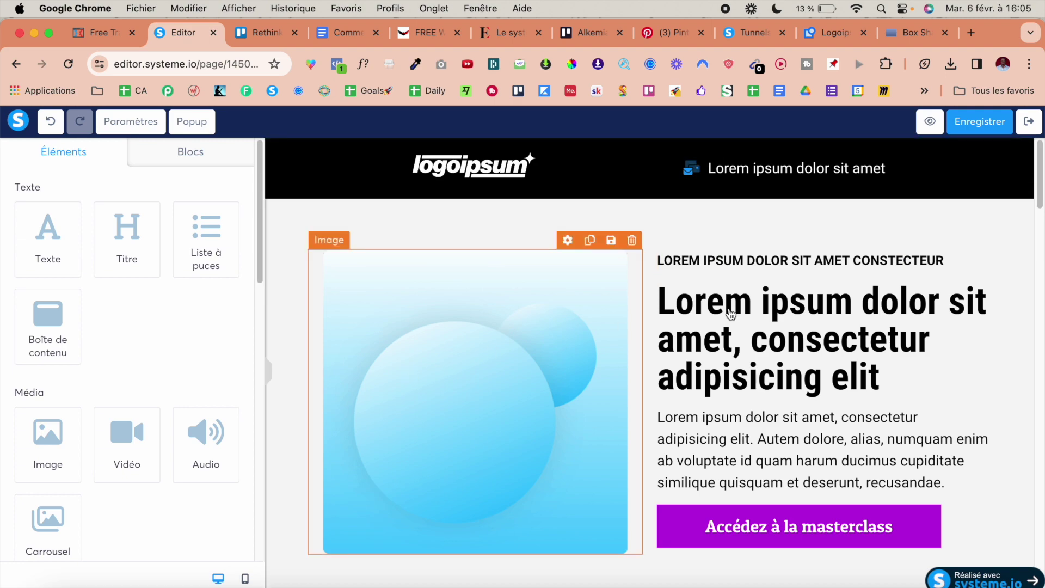
pyautogui.scroll(-10, 882, 344)
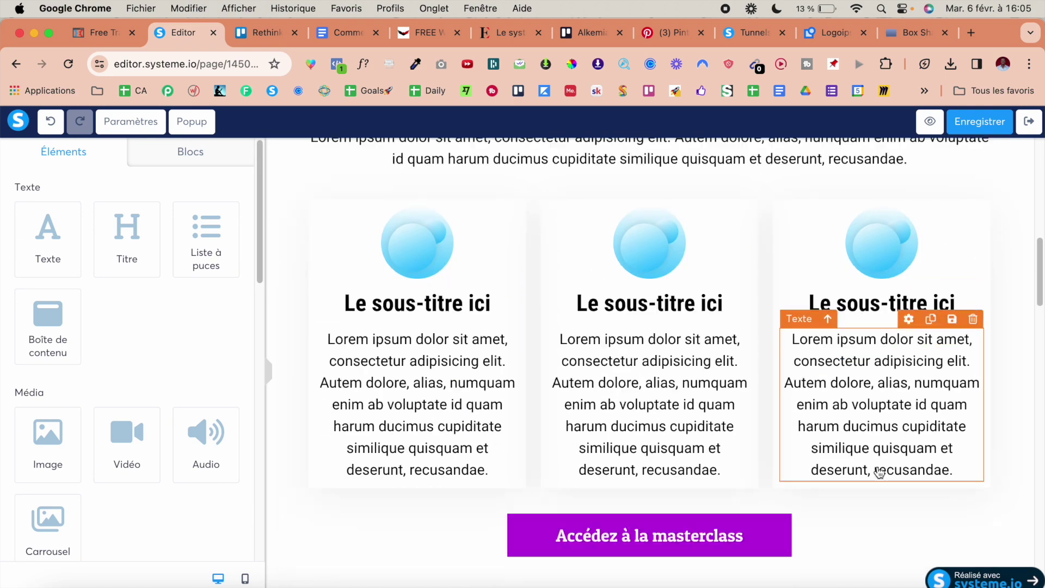
pyautogui.scroll(5, 880, 471)
pyautogui.scroll(-10, 880, 472)
pyautogui.scroll(-2, 880, 472)
pyautogui.scroll(15, 862, 224)
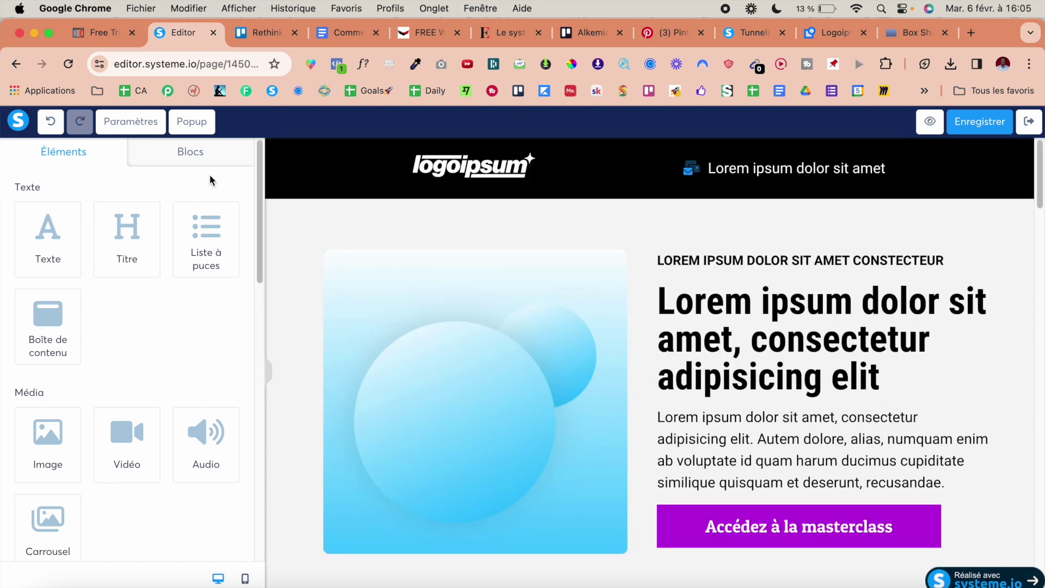
# - Add a first popup to the capture page
pyautogui.click(191, 123)
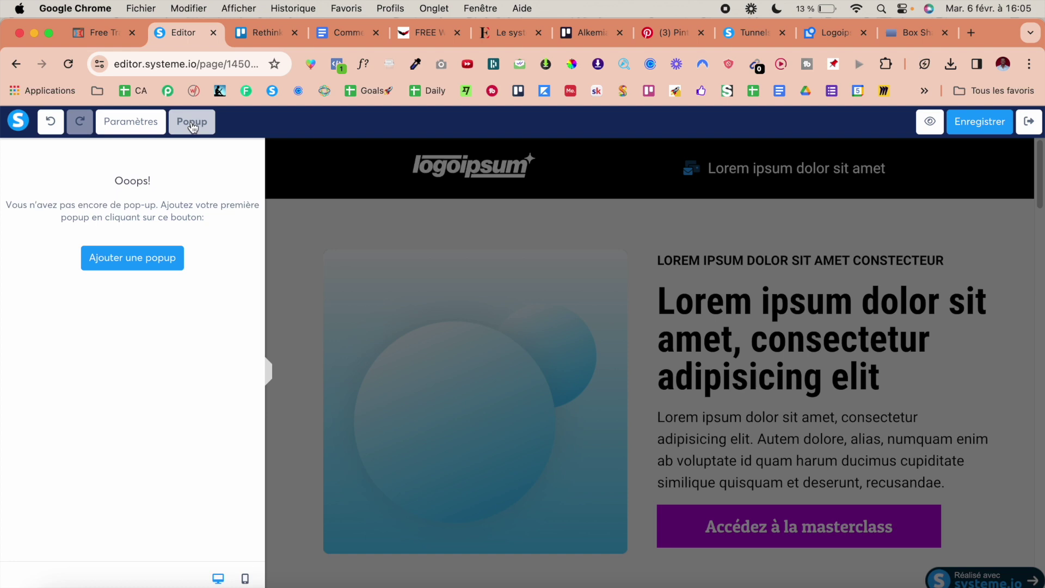
pyautogui.click(666, 447)
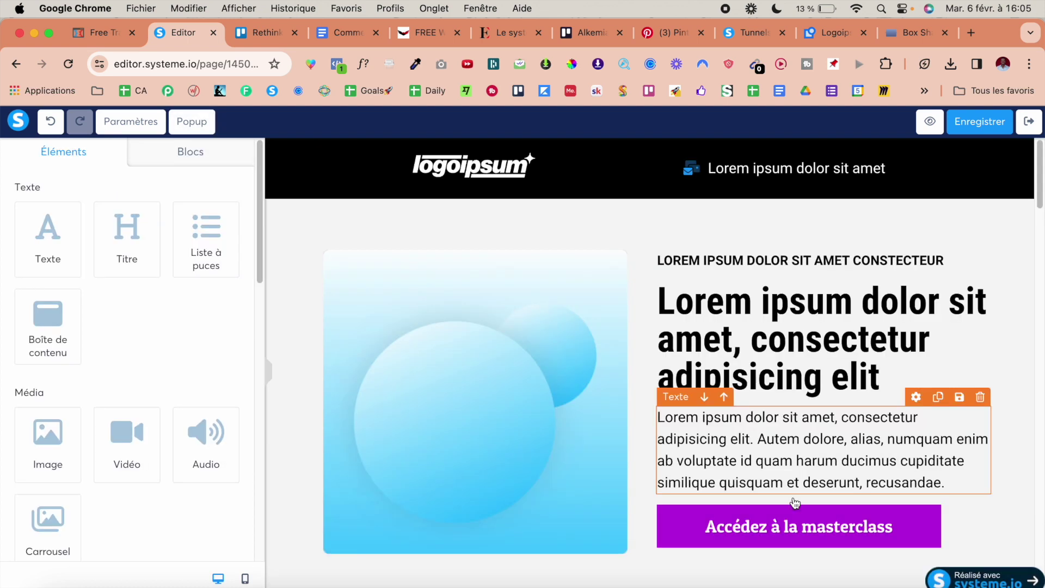
pyautogui.click(794, 532)
pyautogui.click(532, 397)
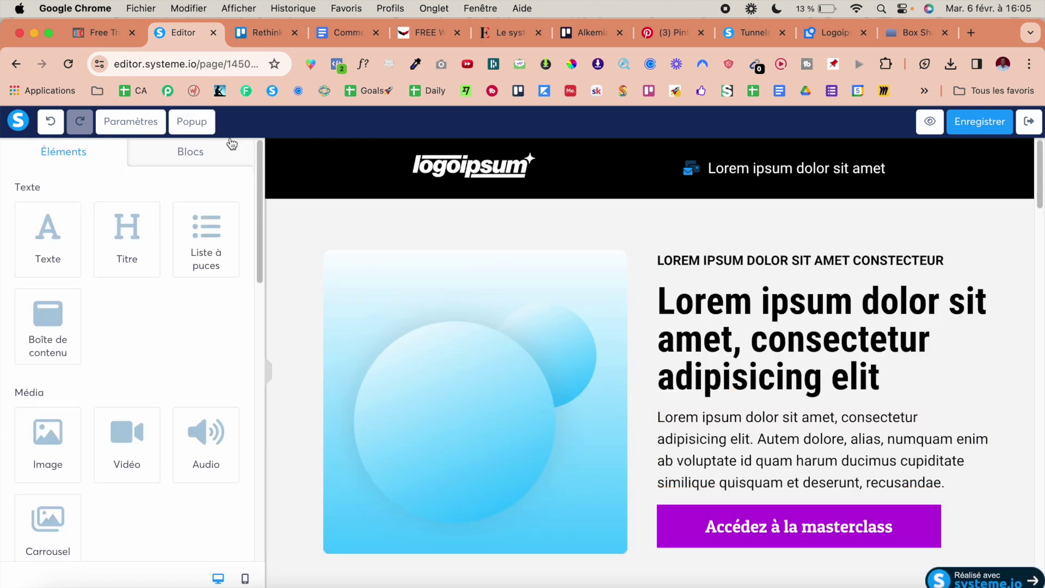
pyautogui.click(192, 121)
pyautogui.click(118, 260)
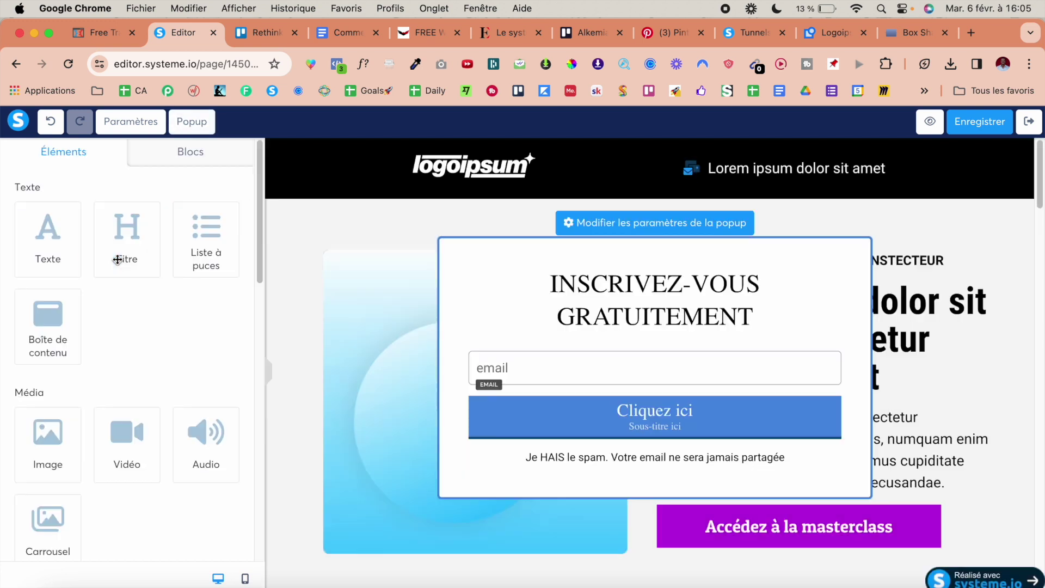
# - Recolour the popup's border with the saved purple and reduce the border thickness
pyautogui.click(653, 231)
pyautogui.scroll(-10, 114, 285)
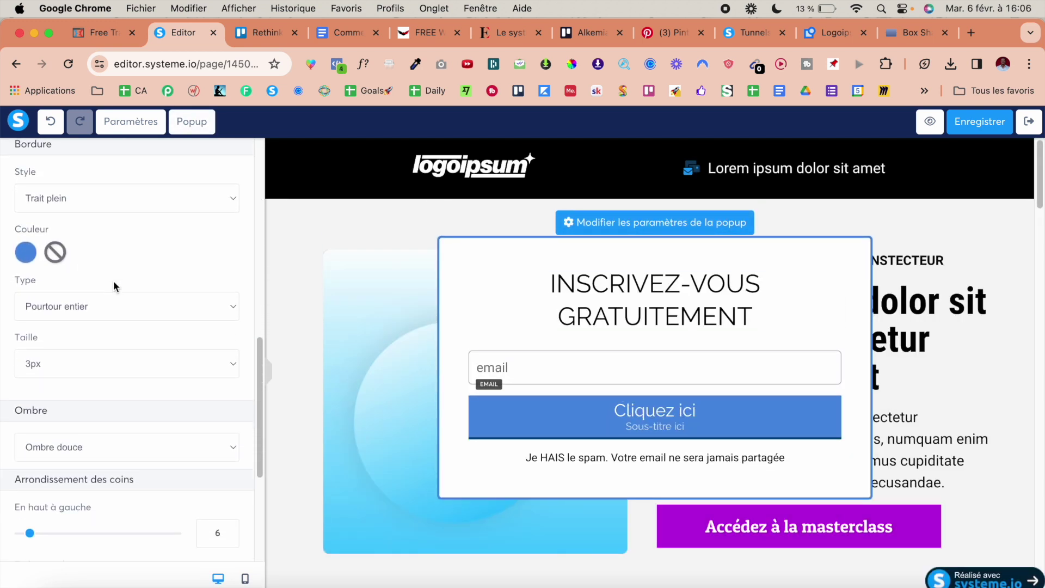
pyautogui.click(22, 252)
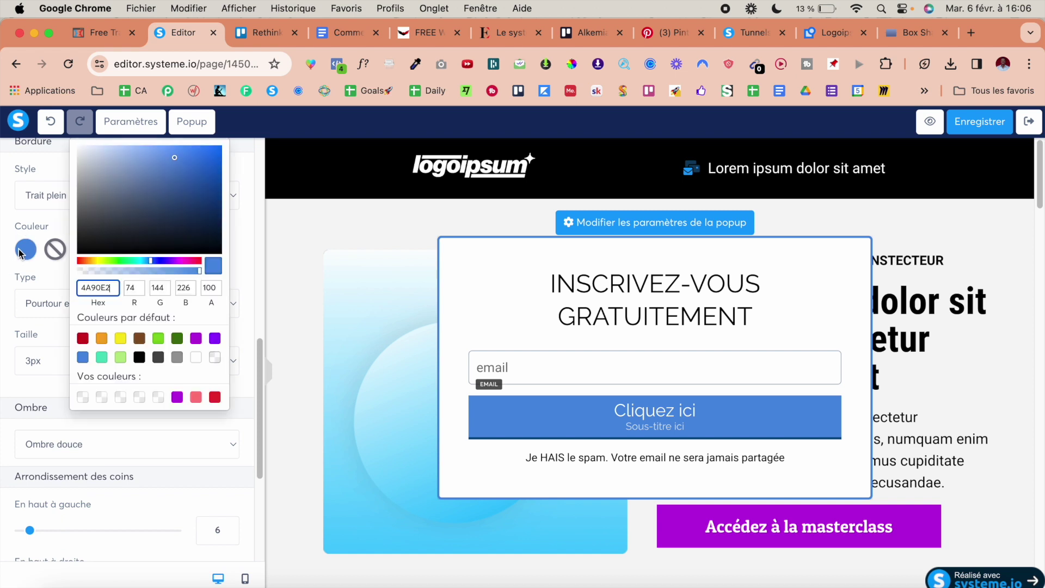
pyautogui.click(177, 397)
pyautogui.click(24, 300)
pyautogui.click(24, 301)
pyautogui.click(74, 360)
pyautogui.click(75, 329)
# - Set the rounding of all four popup corners to 0
pyautogui.scroll(-5, 154, 243)
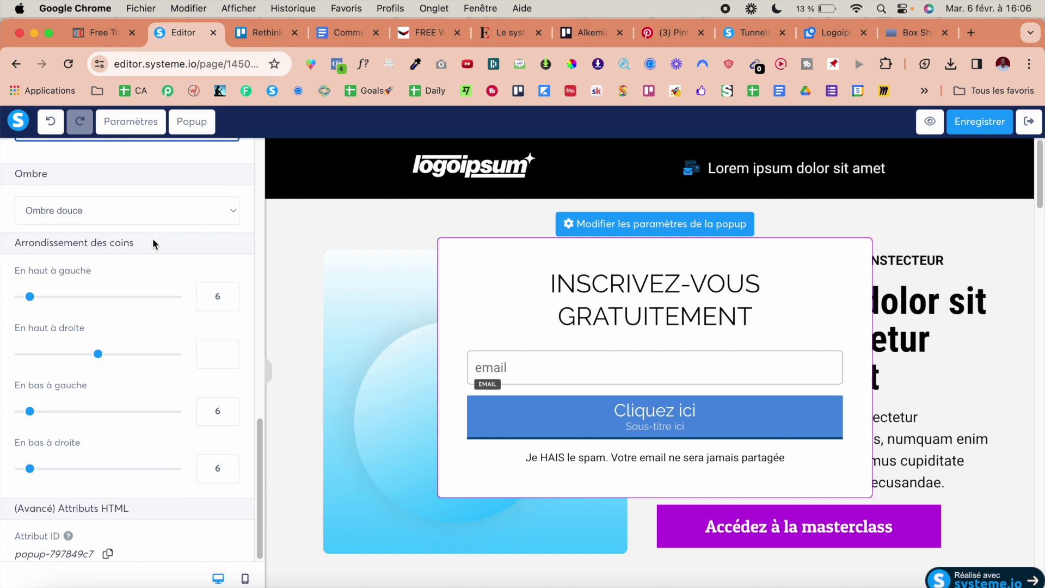
pyautogui.click(31, 297)
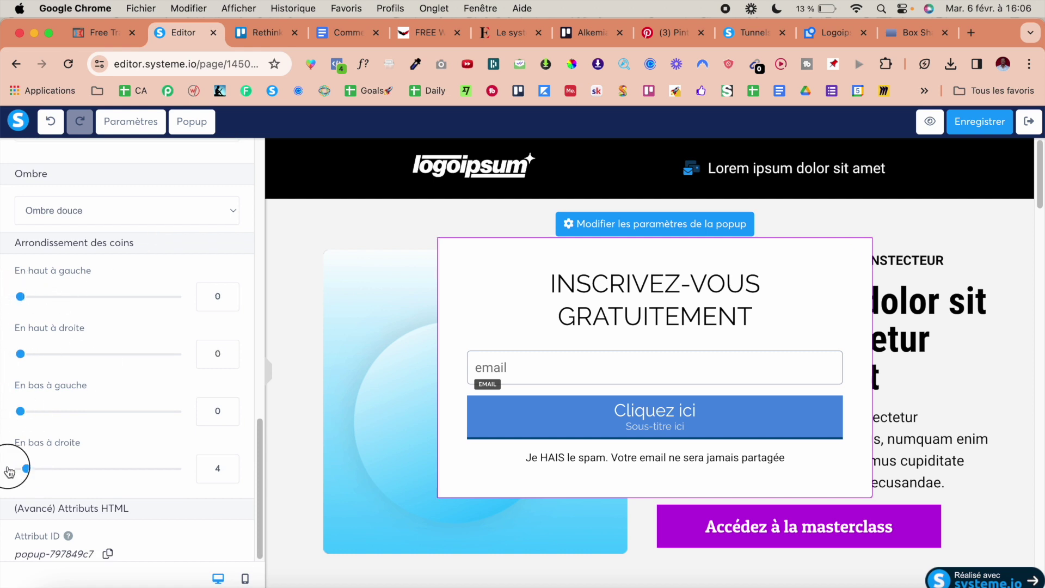
pyautogui.click(631, 356)
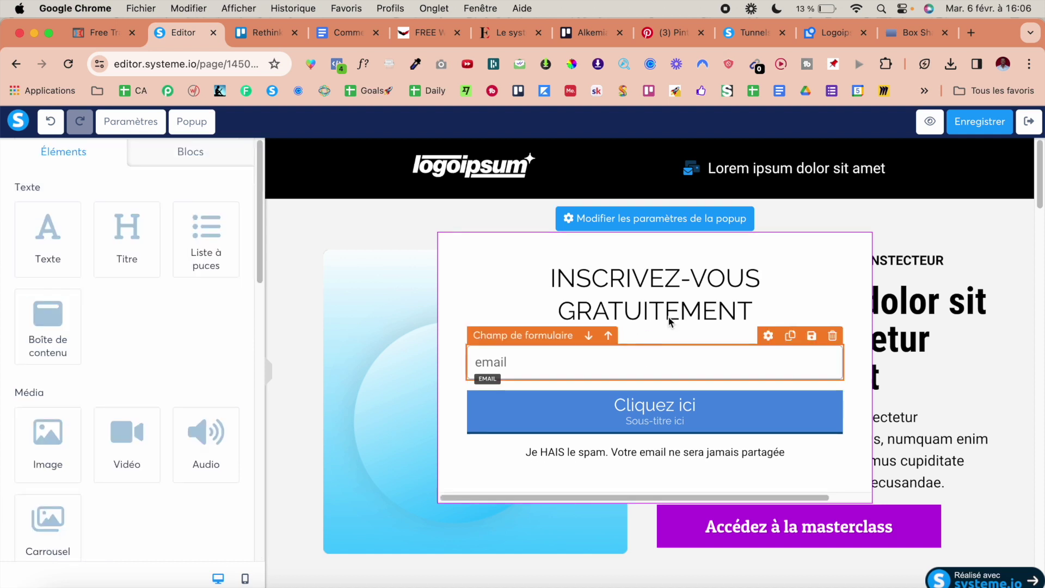
# - Change the popup heading's font to the page's own Roboto Condensed
pyautogui.click(690, 291)
pyautogui.click(93, 361)
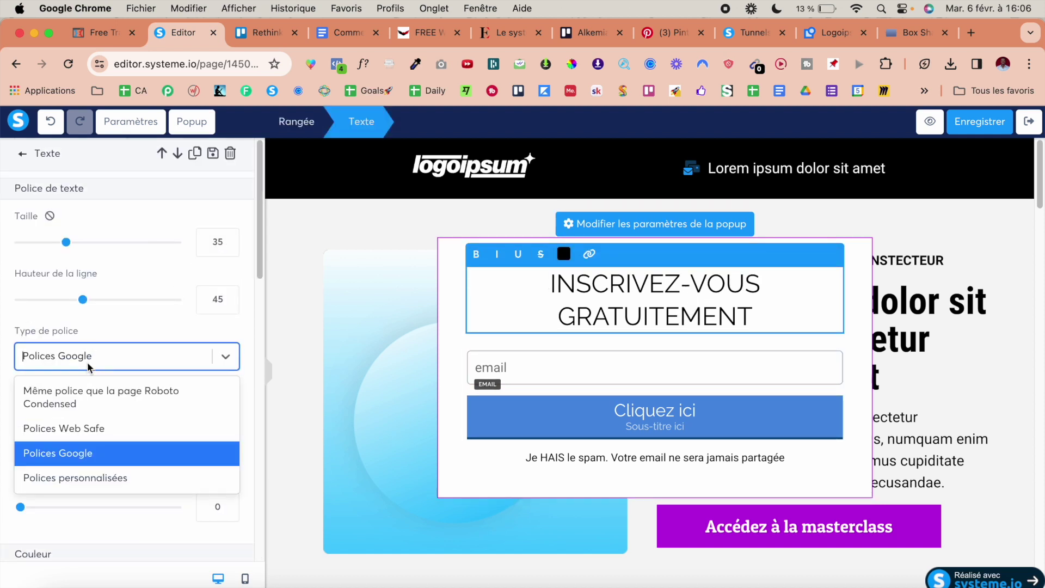
pyautogui.click(133, 394)
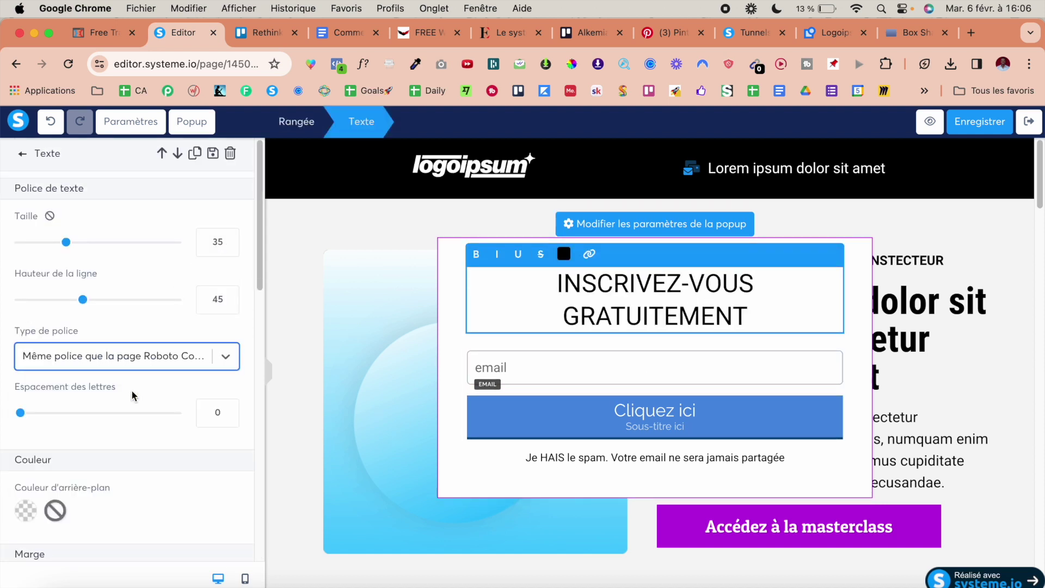
# - Replace the popup heading with "Accédez à la masterclass maintenant" and make it bold
pyautogui.tripleClick(577, 303)
pyautogui.write('Ac')
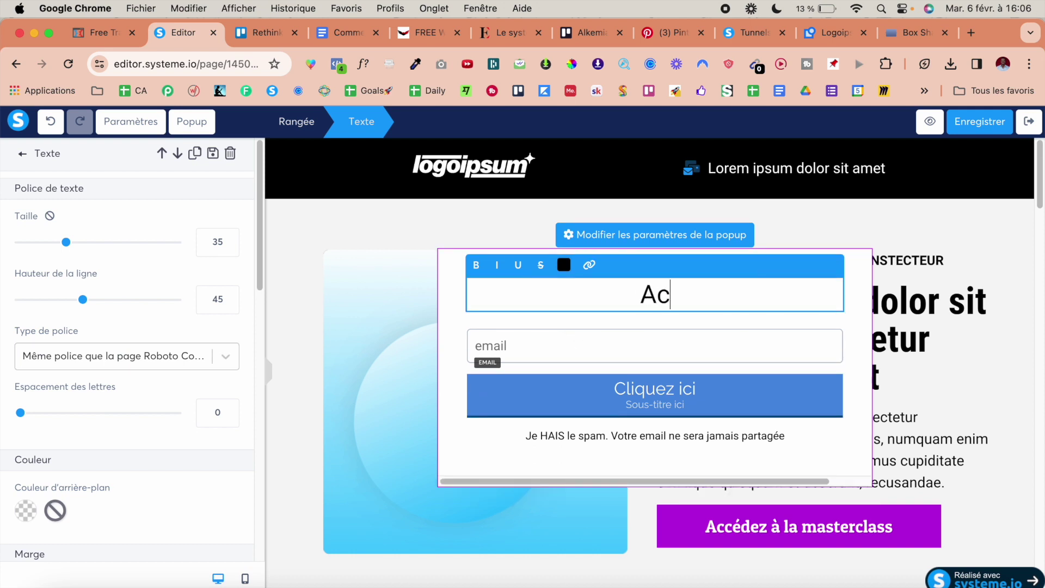
pyautogui.write('cédez à la mas')
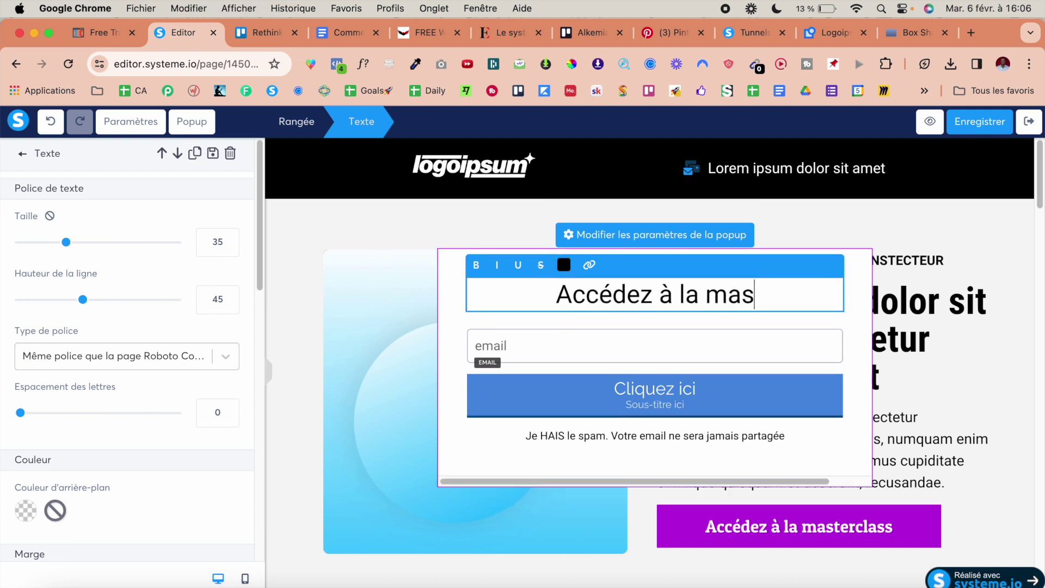
pyautogui.write('terclass maintenant')
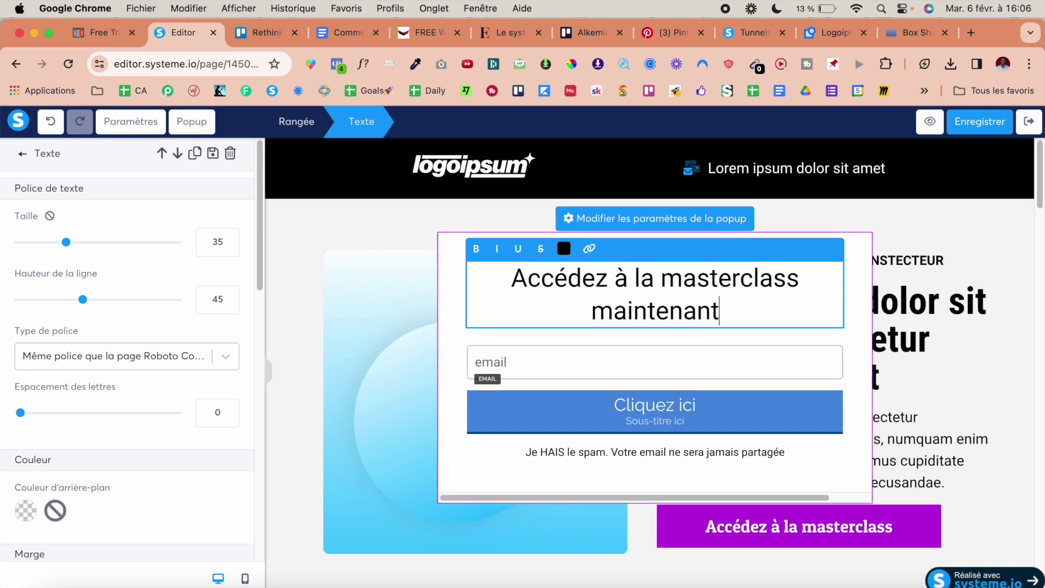
pyautogui.press('super+a')
pyautogui.click(479, 252)
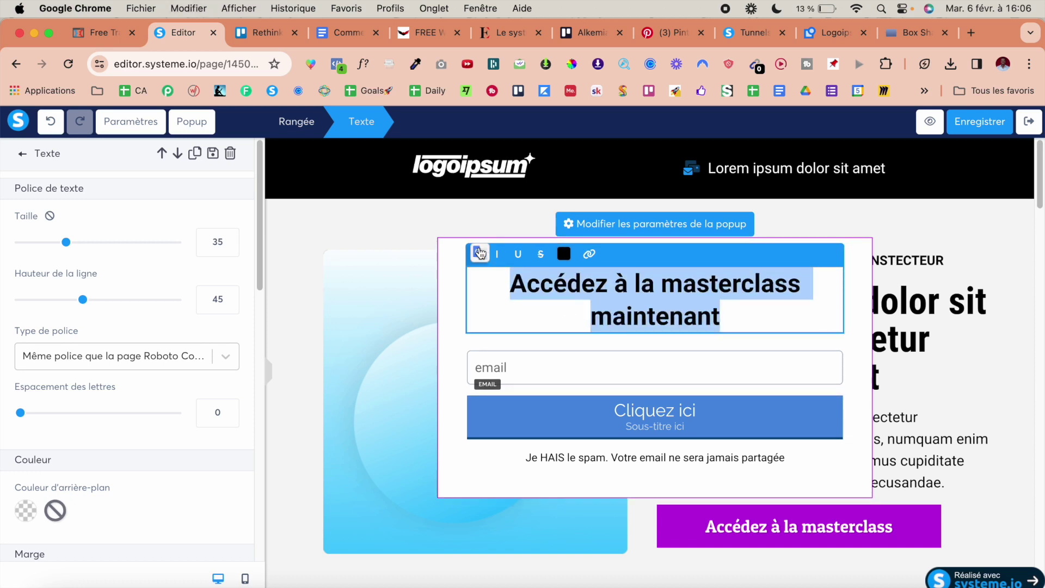
# - Set the popup heading's text size to 30
pyautogui.click(229, 248)
pyautogui.click(229, 248)
pyautogui.click(230, 249)
pyautogui.click(230, 248)
pyautogui.click(230, 248)
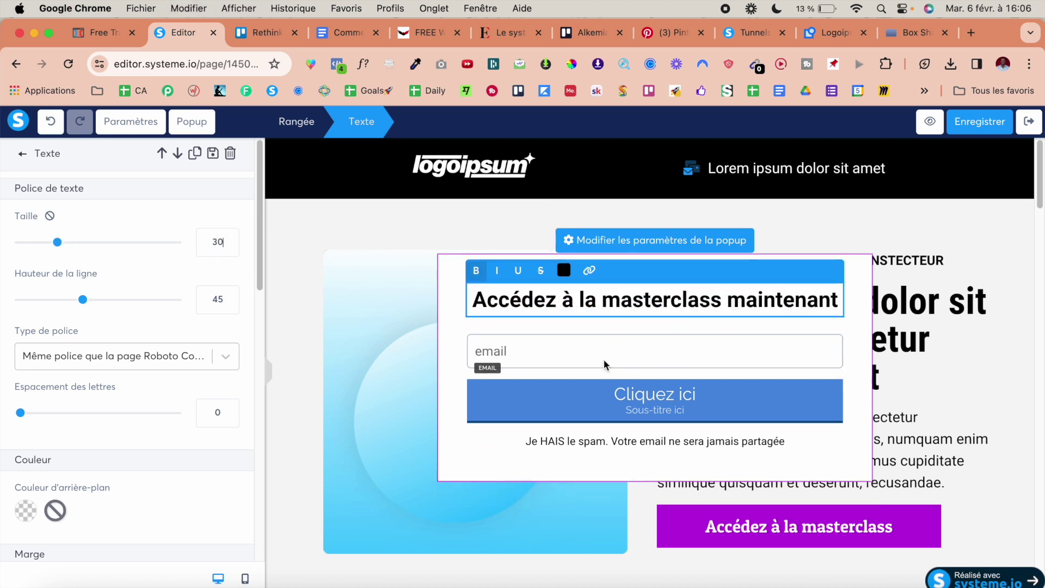
pyautogui.click(604, 361)
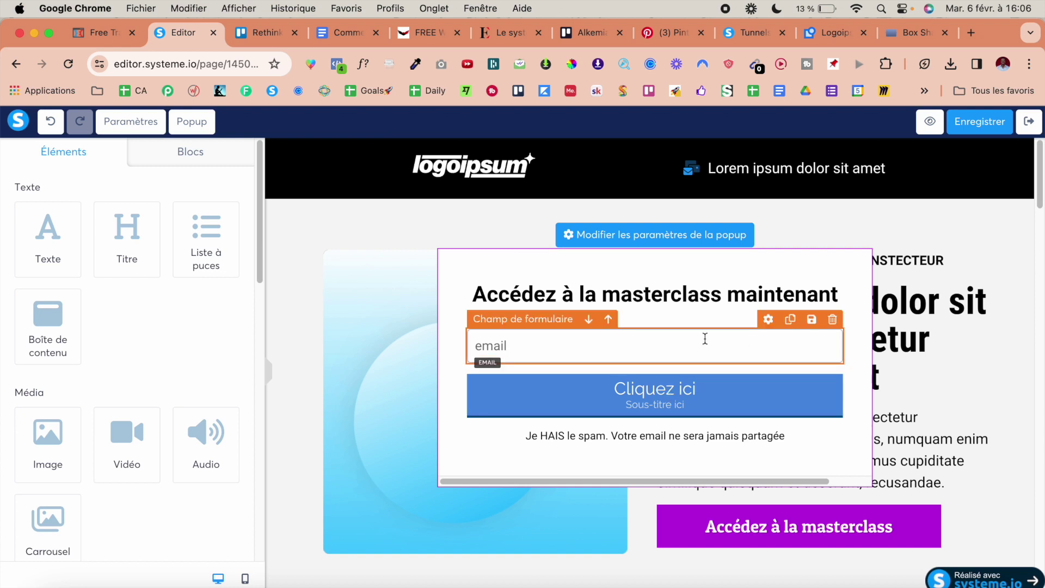
# - Duplicate the popup's email field and set the upper field's data type to Prénom
pyautogui.click(790, 321)
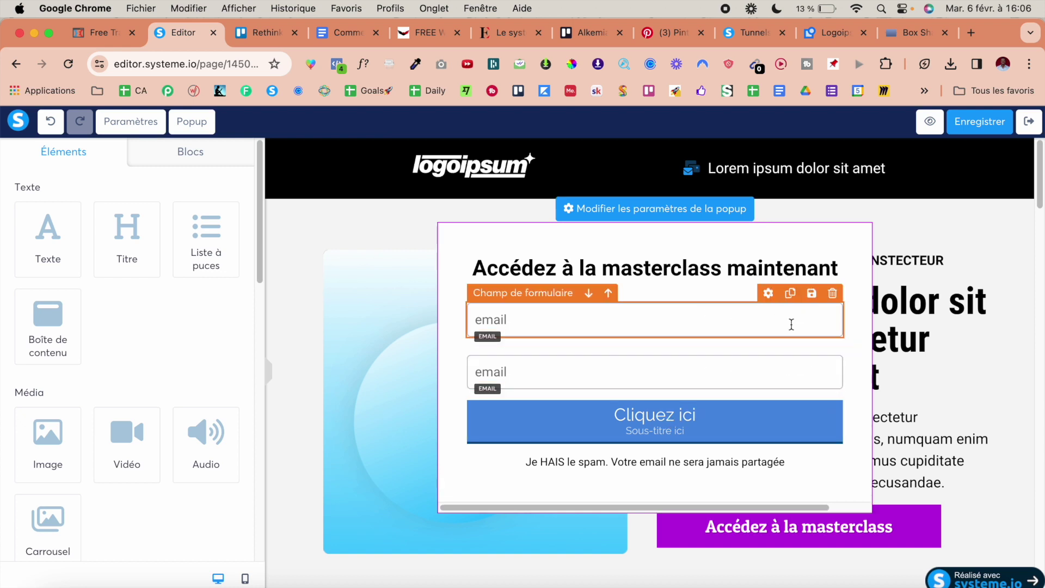
pyautogui.click(630, 331)
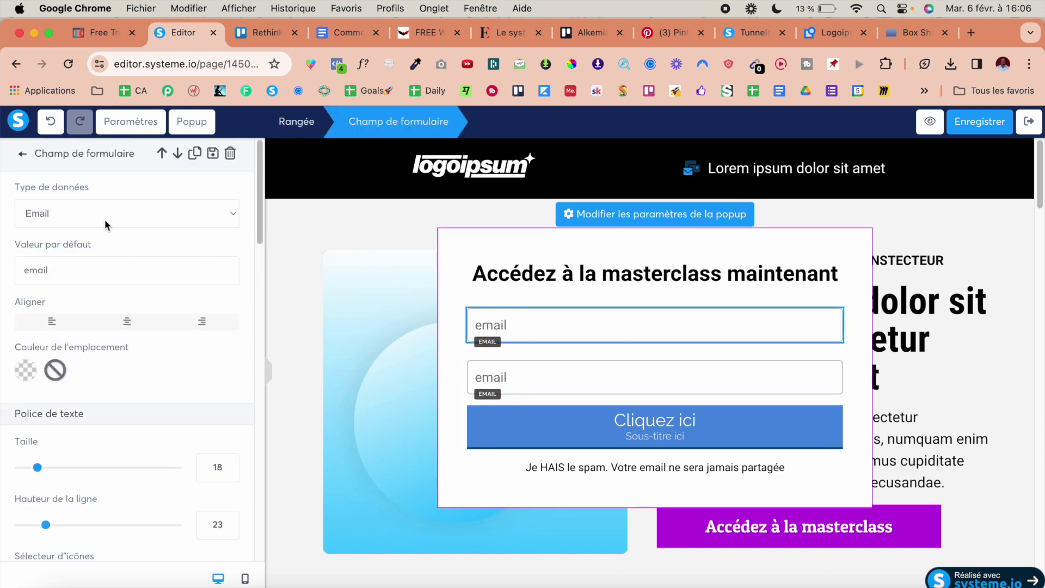
pyautogui.click(105, 224)
pyautogui.click(94, 229)
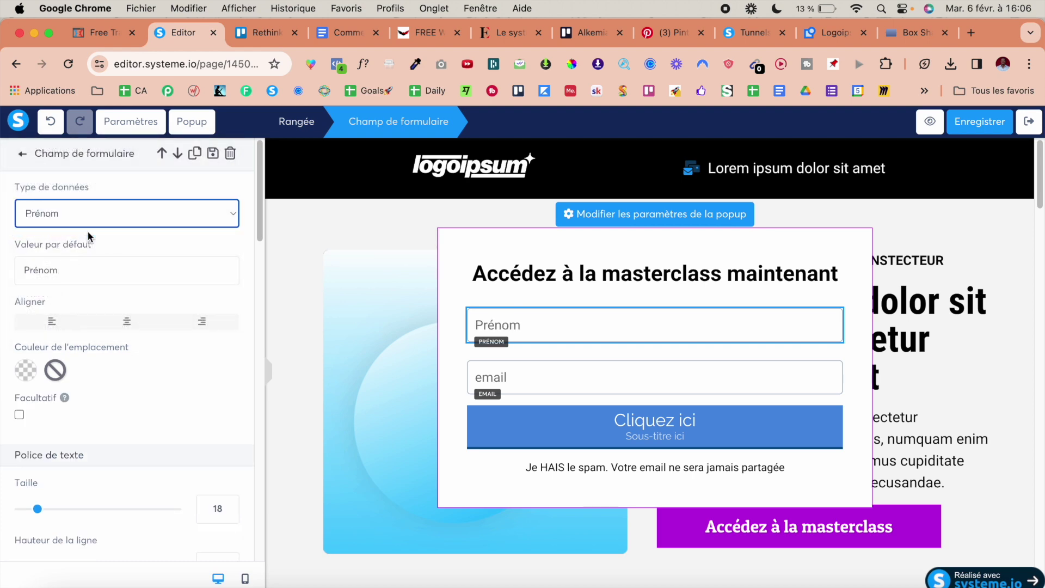
pyautogui.click(560, 377)
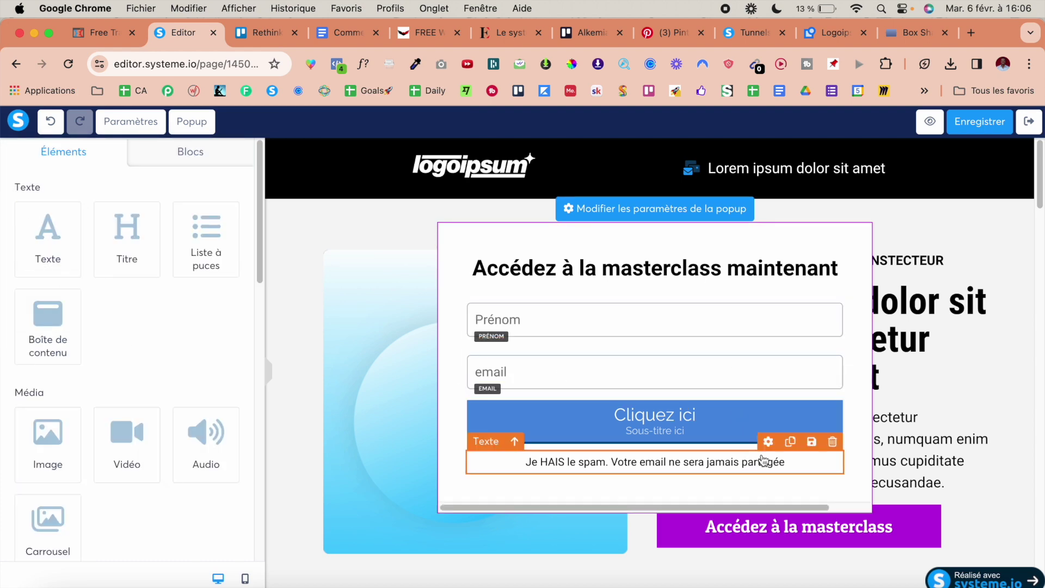
pyautogui.click(932, 472)
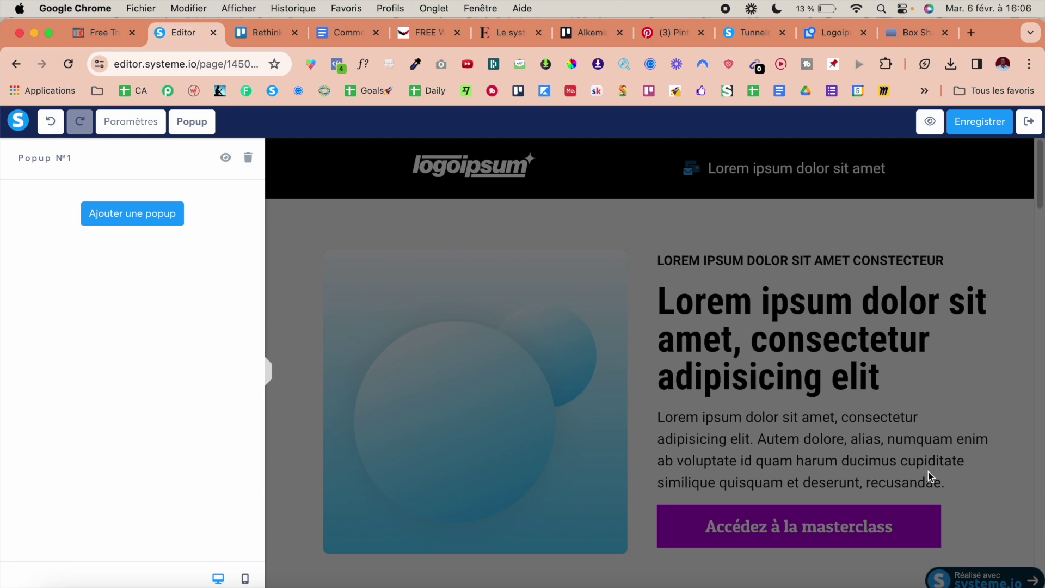
# - Reopen Popup Nº1 for editing and delete its default "Cliquez ici" button
pyautogui.click(953, 496)
pyautogui.click(958, 220)
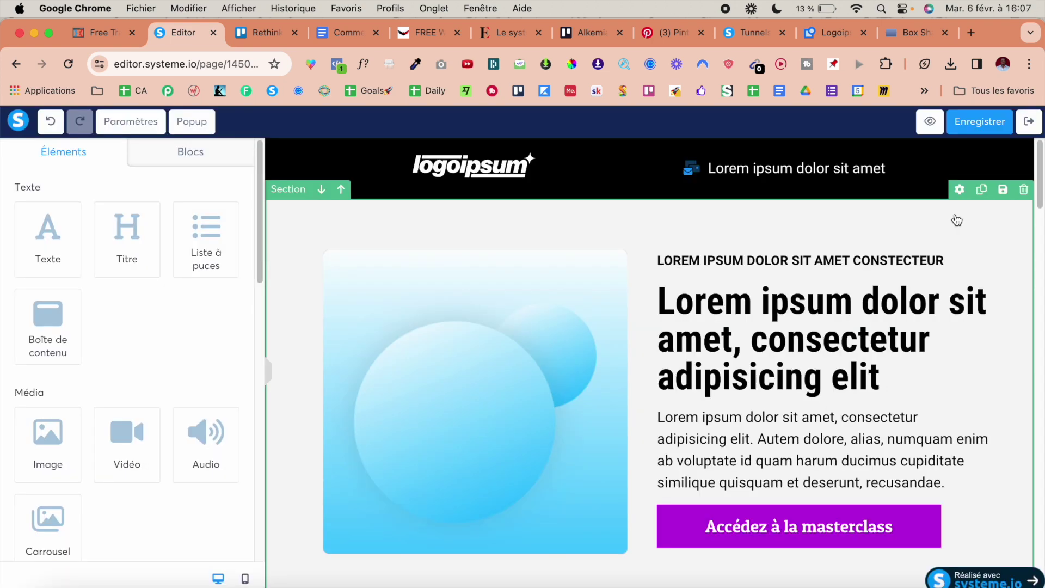
pyautogui.click(184, 122)
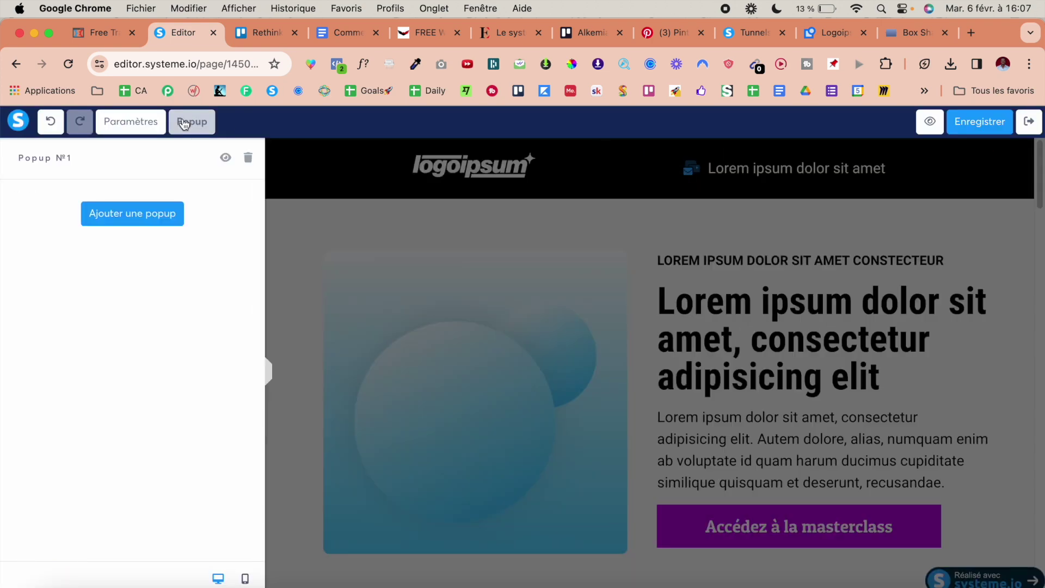
pyautogui.click(225, 158)
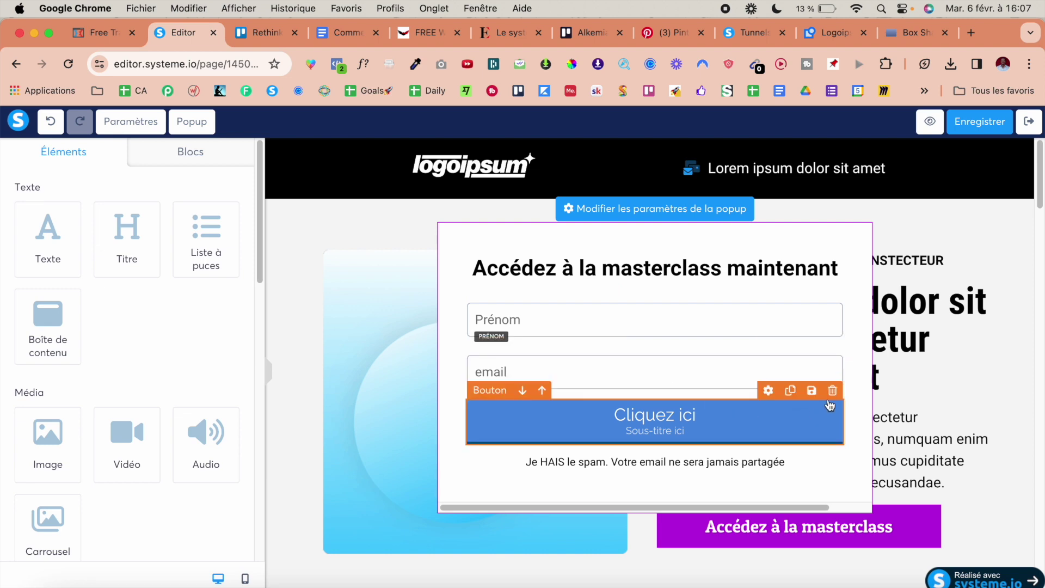
pyautogui.click(832, 390)
pyautogui.click(658, 169)
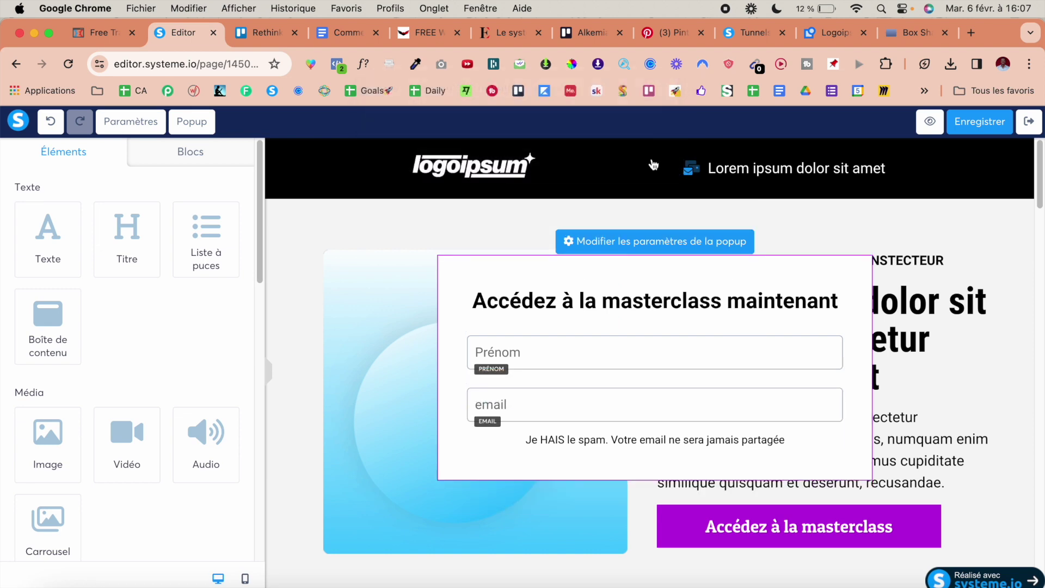
# - Insert the saved "Accédez à la masterclass" button block beneath the email field in Popup Nº1
pyautogui.click(192, 124)
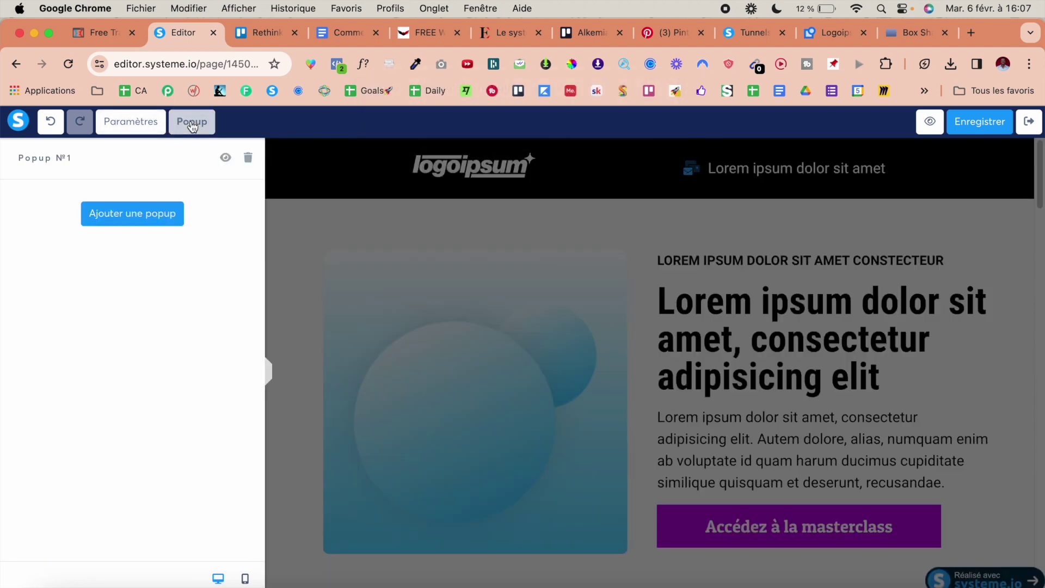
pyautogui.click(226, 158)
pyautogui.click(189, 158)
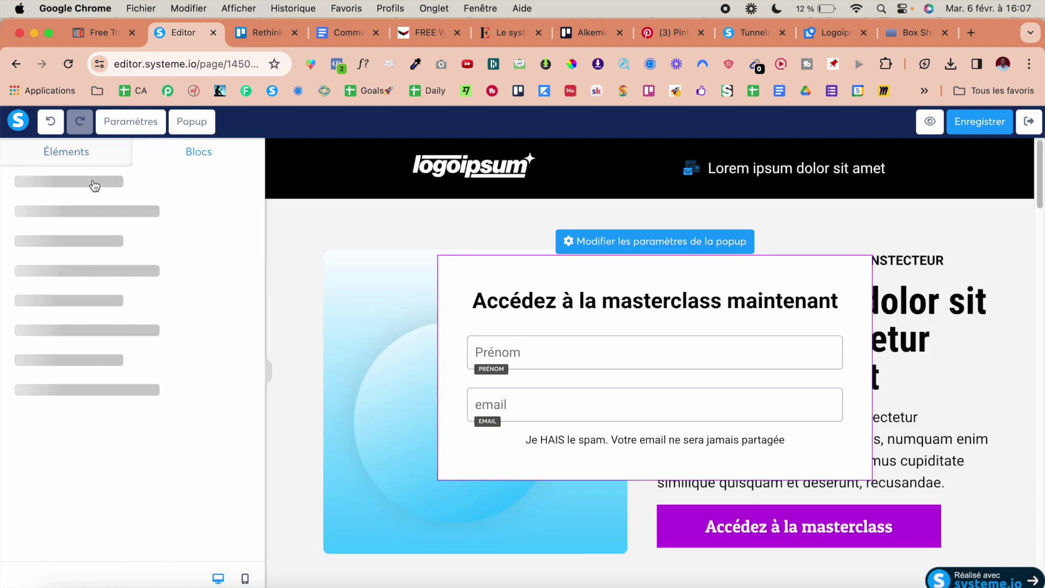
pyautogui.click(38, 182)
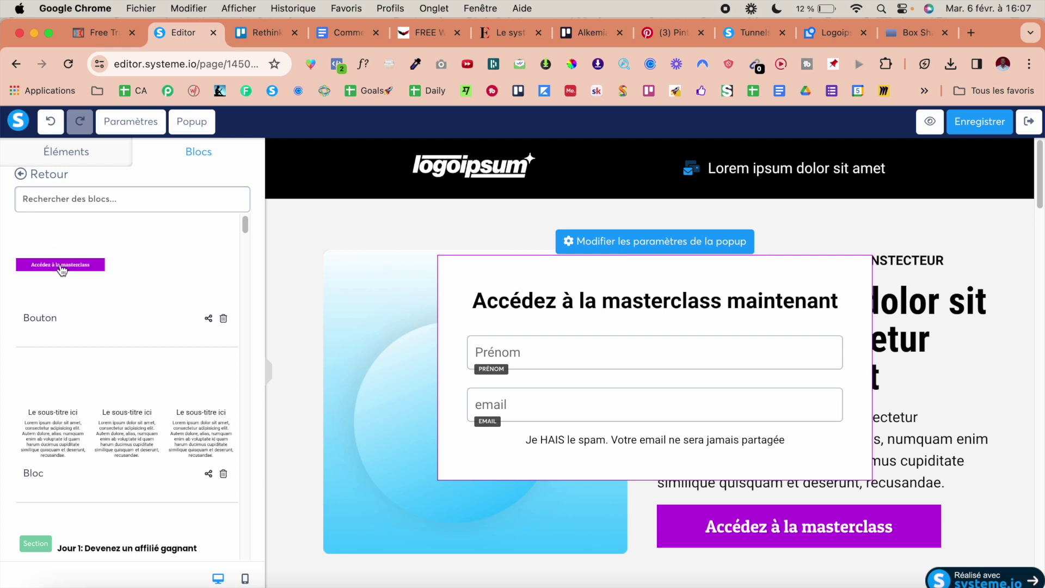
pyautogui.moveTo(67, 271); pyautogui.dragTo(595, 436)
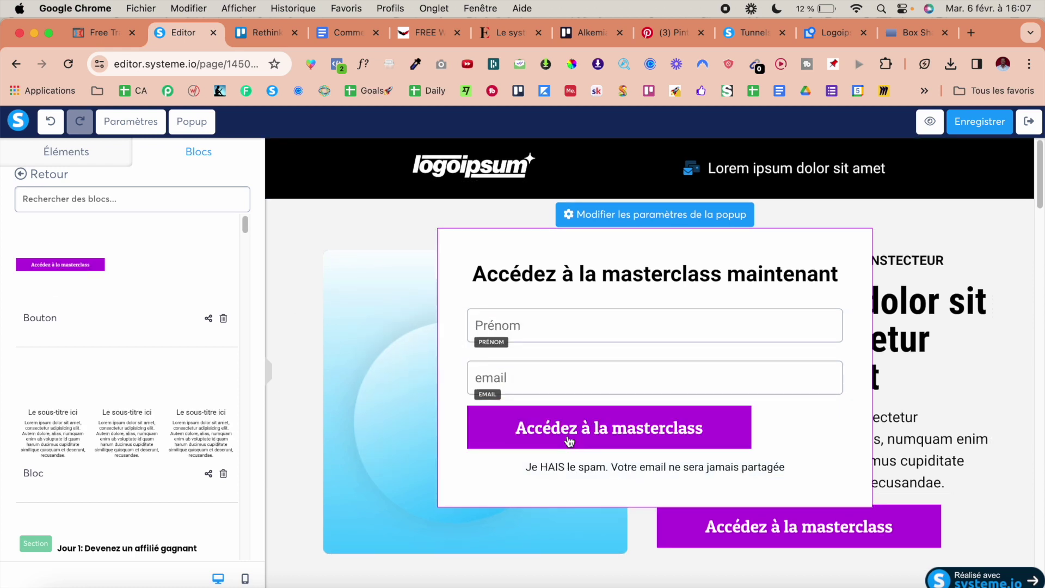
# - Set the popup button's width to Remplir en largeur
pyautogui.scroll(-2, 129, 400)
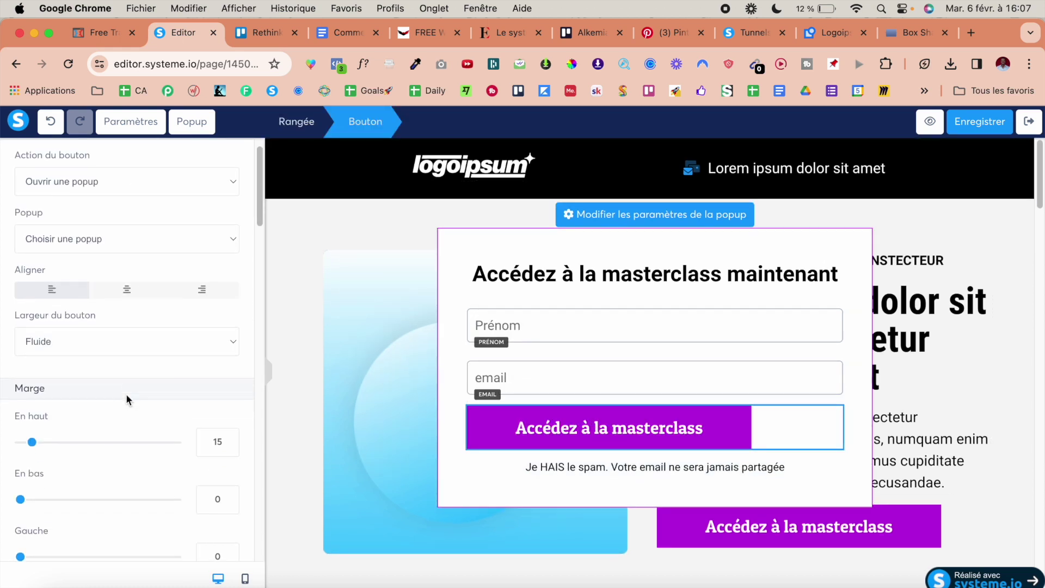
pyautogui.click(145, 343)
pyautogui.click(127, 356)
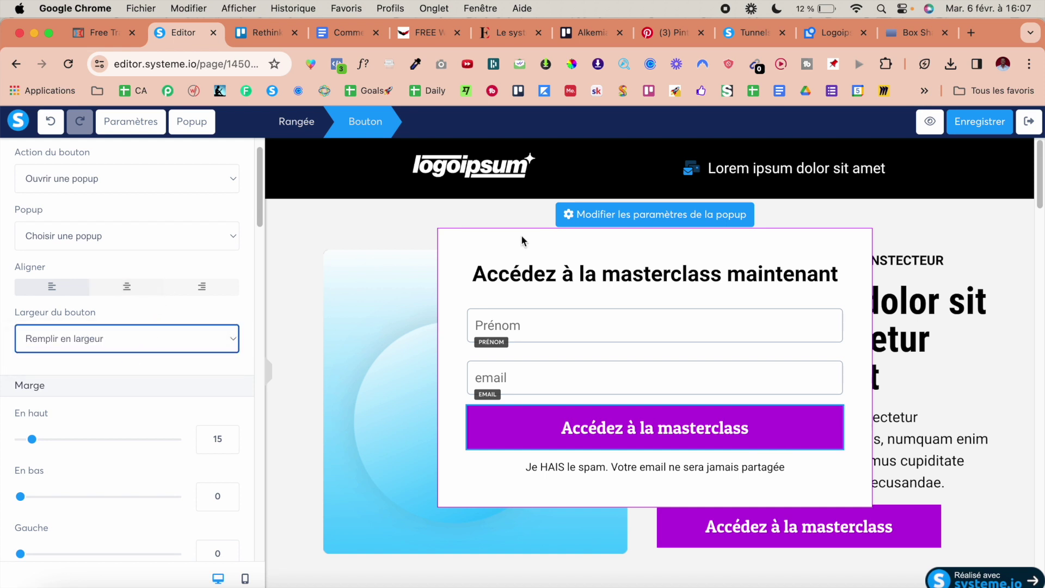
# - Replace the popup heading with "Remplissez les champs ci-dessous pour accéder à la masterclass"
pyautogui.click(593, 263)
pyautogui.tripleClick(594, 263)
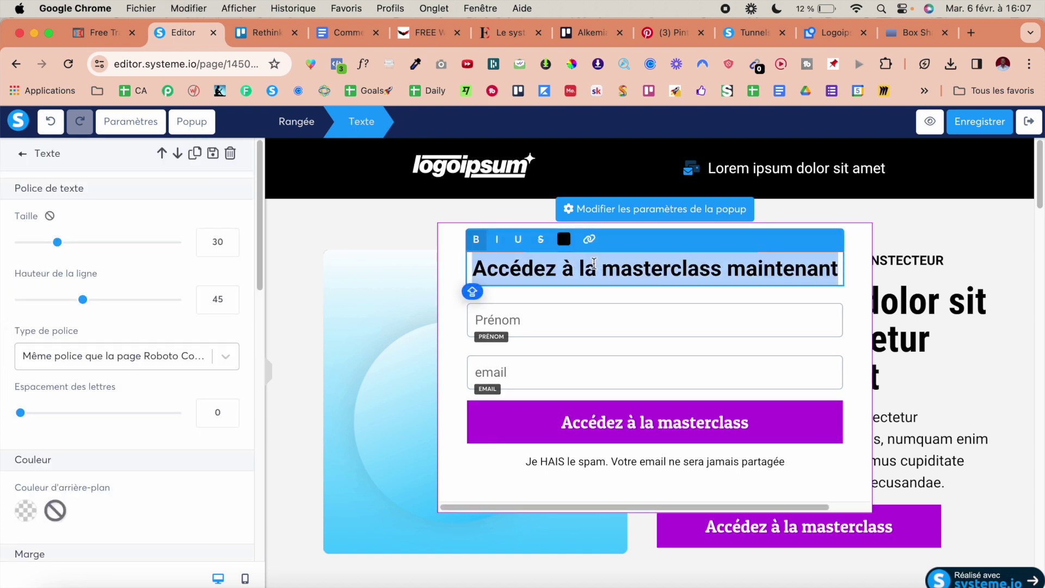
pyautogui.write('Rempli')
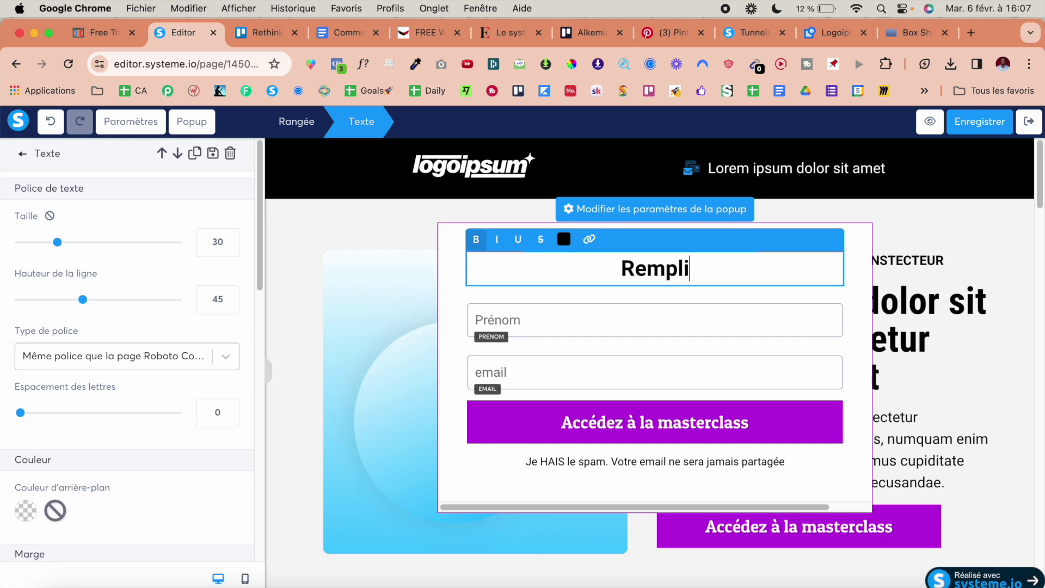
pyautogui.write('ssez l')
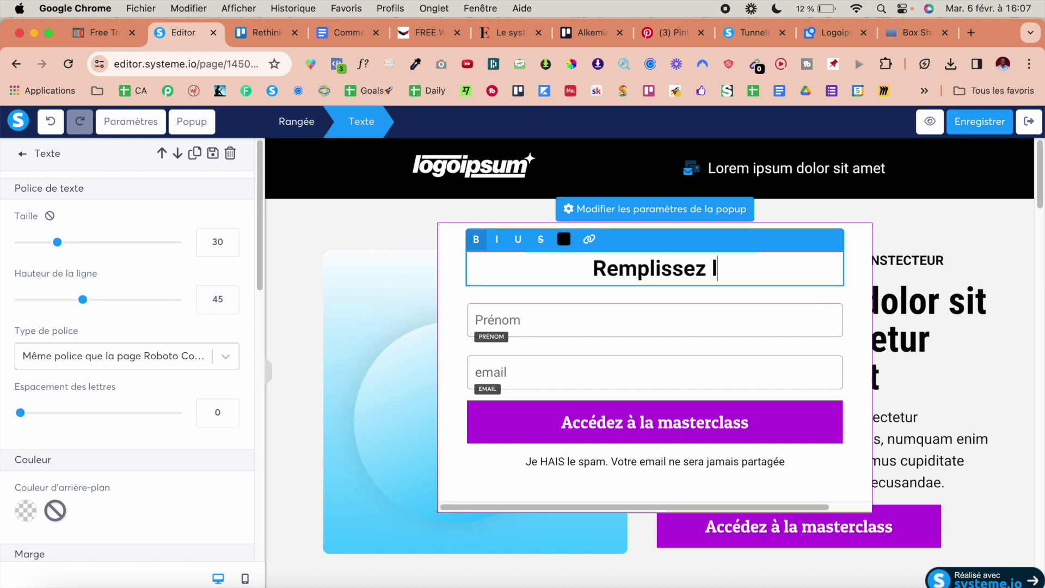
pyautogui.write('es champ')
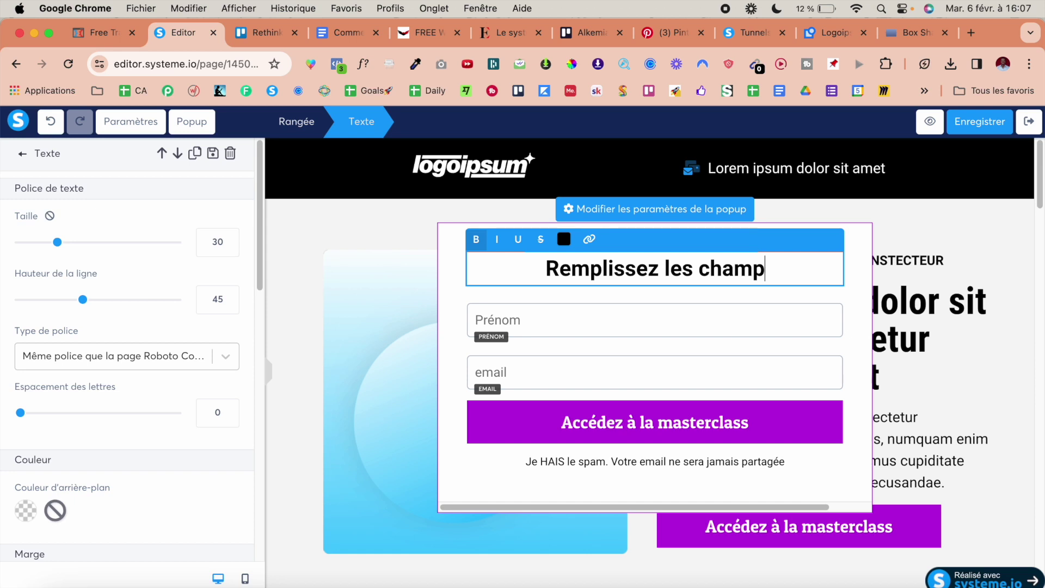
pyautogui.write('s ci-dessous pour accéder à la masterclass')
pyautogui.click(917, 397)
# - Set the popup button's action to Enregistrer le contact and close the popup
pyautogui.click(775, 432)
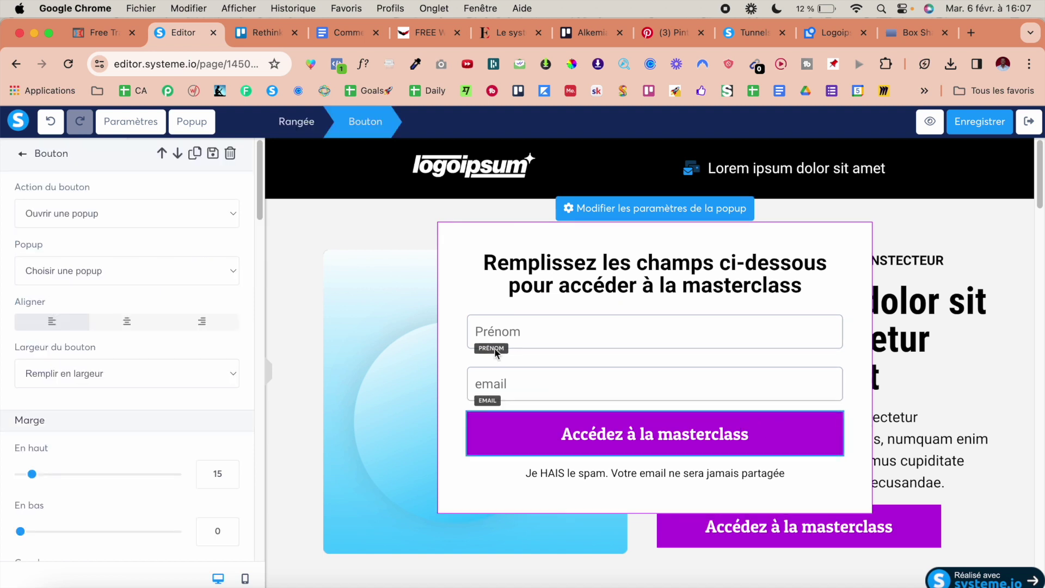
pyautogui.click(136, 213)
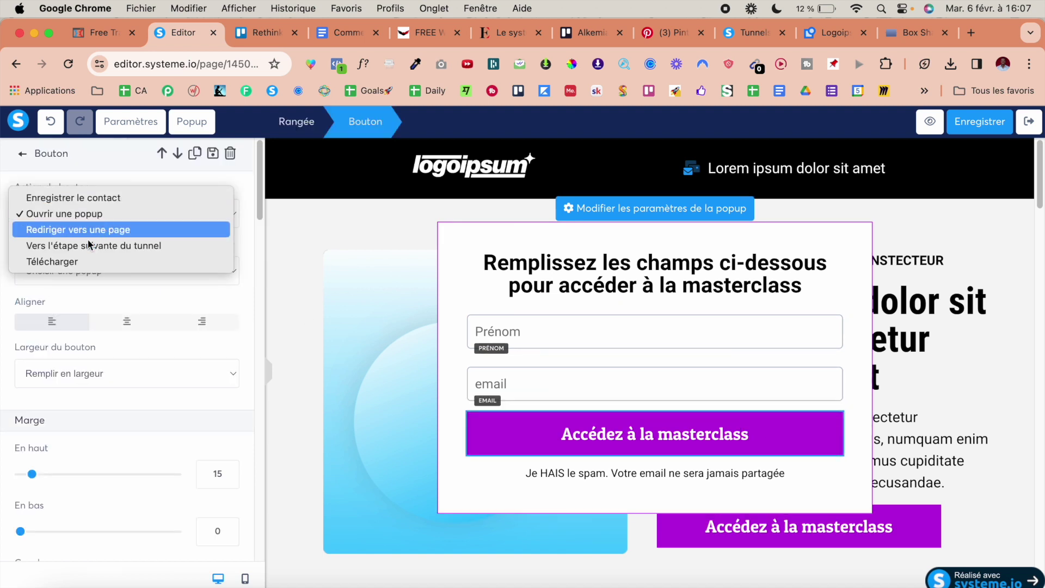
pyautogui.click(103, 198)
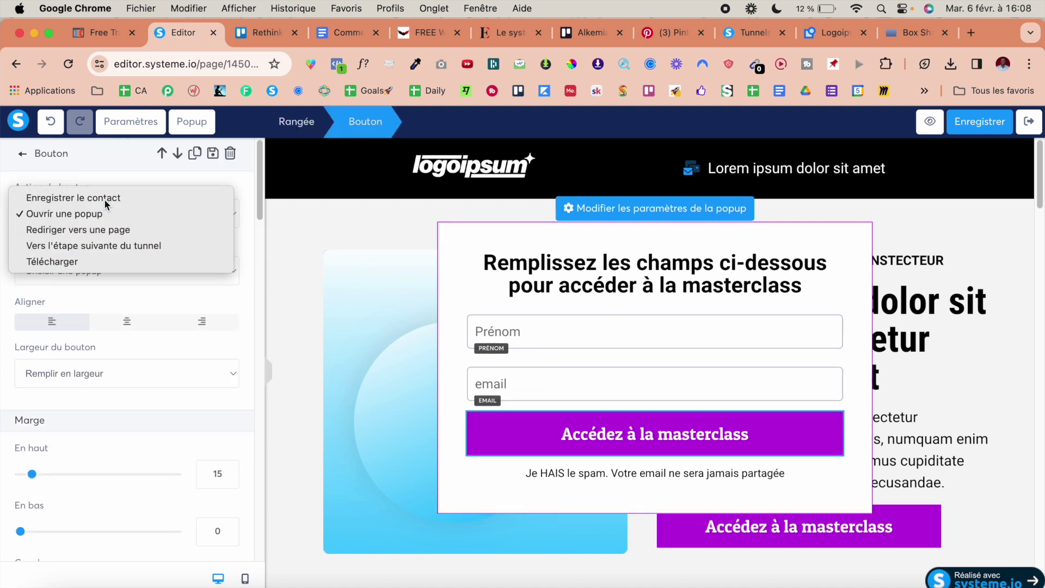
pyautogui.click(966, 355)
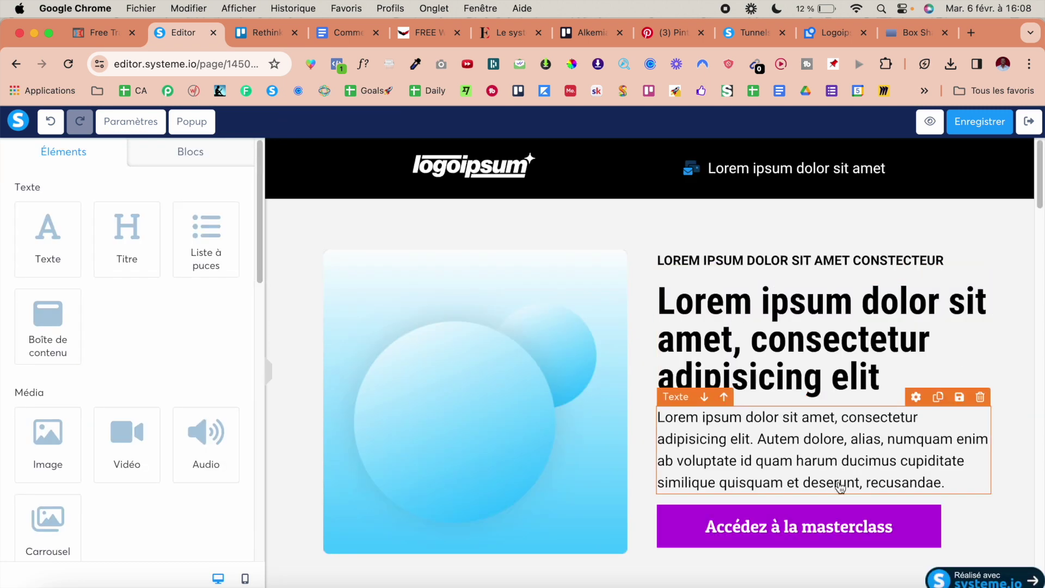
# - Link the hero section's "Accédez à la masterclass" button to Popup Nº1, keeping the Ouvrir une popup action
pyautogui.click(805, 524)
pyautogui.click(156, 214)
pyautogui.click(112, 214)
pyautogui.click(88, 272)
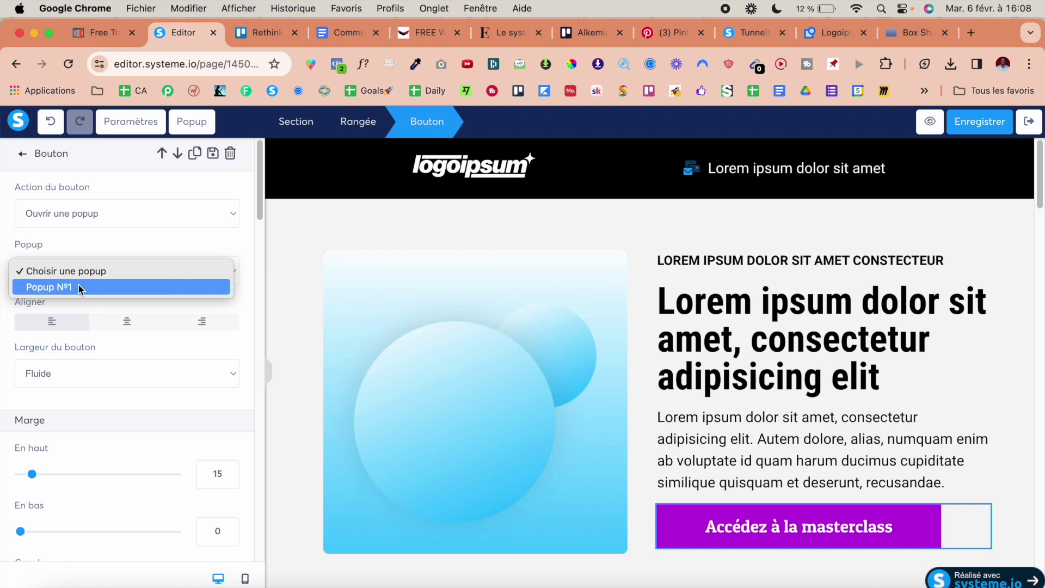
pyautogui.click(93, 285)
# - Link the remaining "Accédez à la masterclass" buttons further down the page to Popup Nº1
pyautogui.scroll(-2, 423, 386)
pyautogui.scroll(-10, 425, 392)
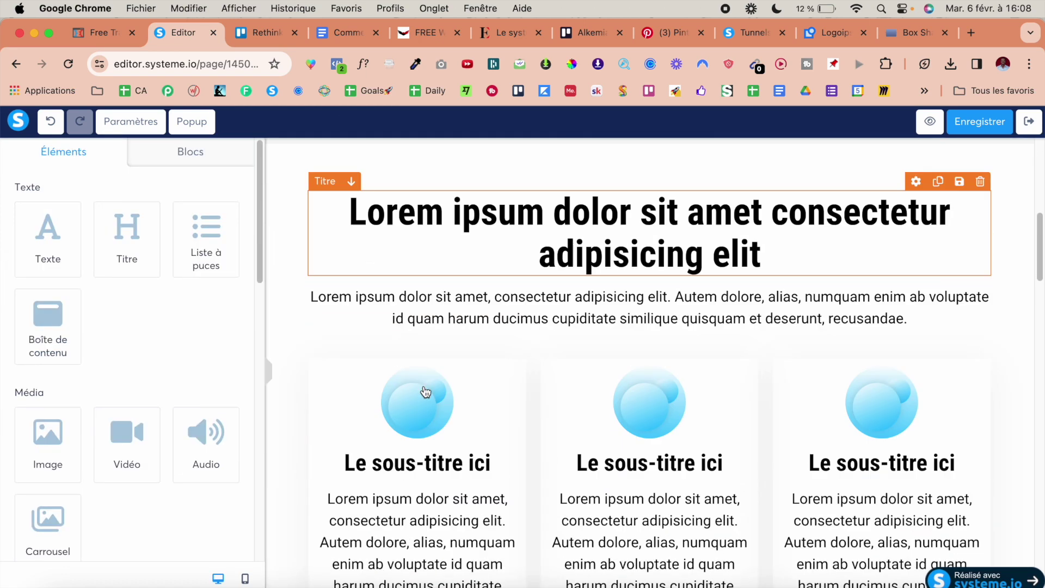
pyautogui.click(606, 197)
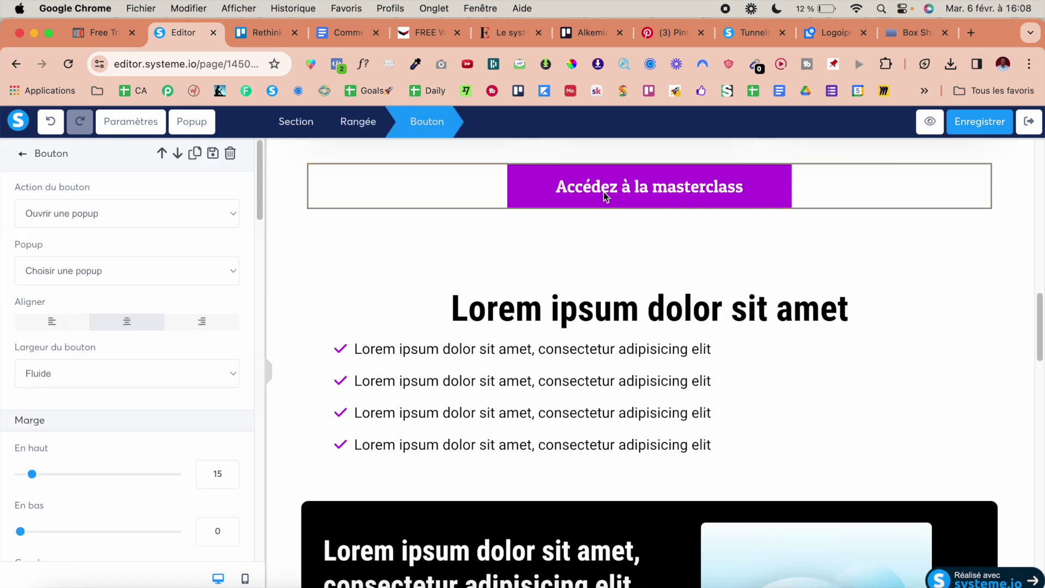
pyautogui.click(138, 223)
pyautogui.click(317, 227)
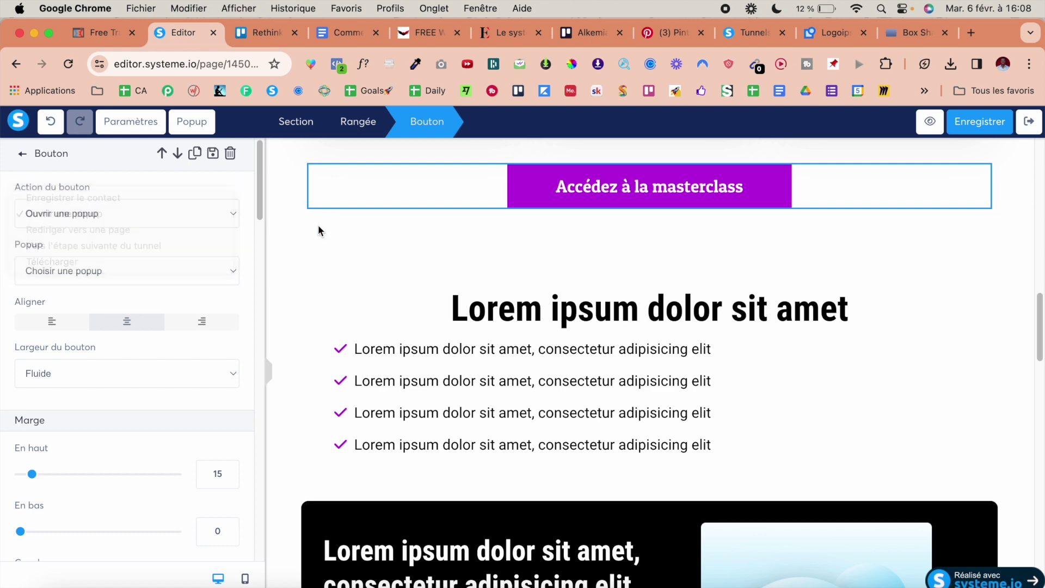
pyautogui.click(189, 267)
pyautogui.click(148, 288)
pyautogui.scroll(-10, 553, 327)
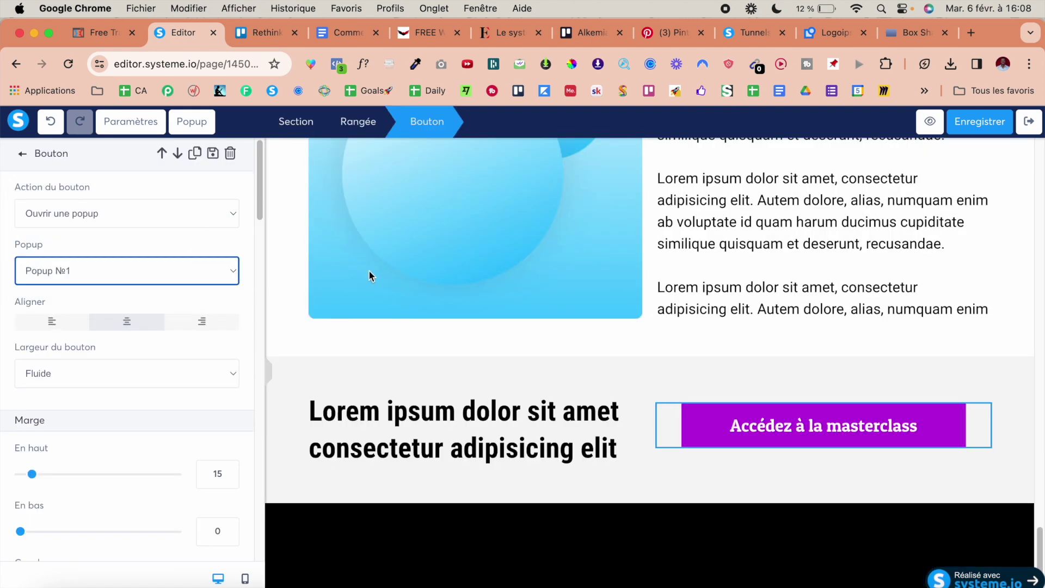
# - Reopen Popup Nº1 and turn on its close button in the popup settings
pyautogui.click(370, 278)
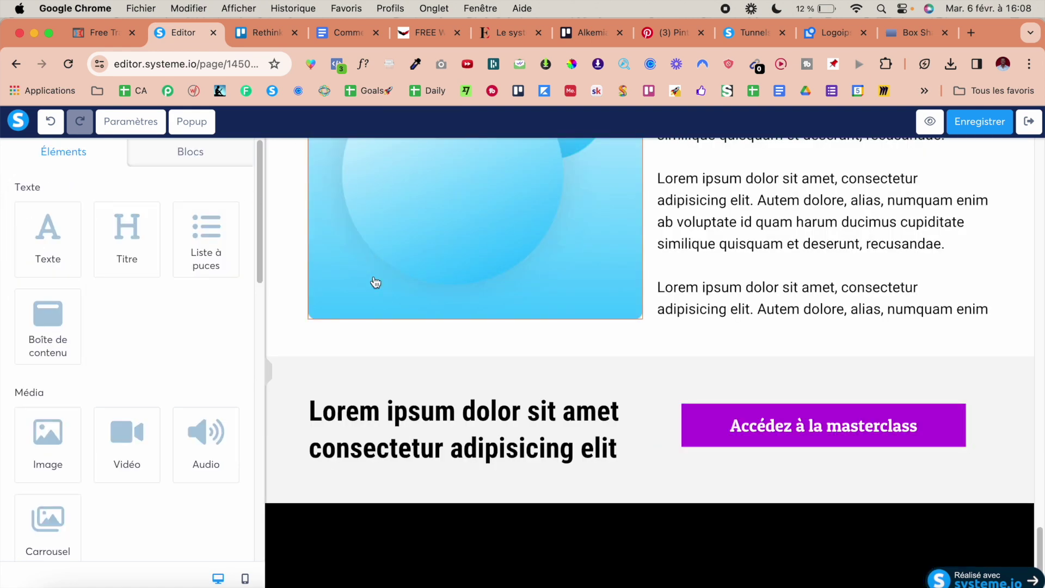
pyautogui.click(191, 121)
pyautogui.click(225, 159)
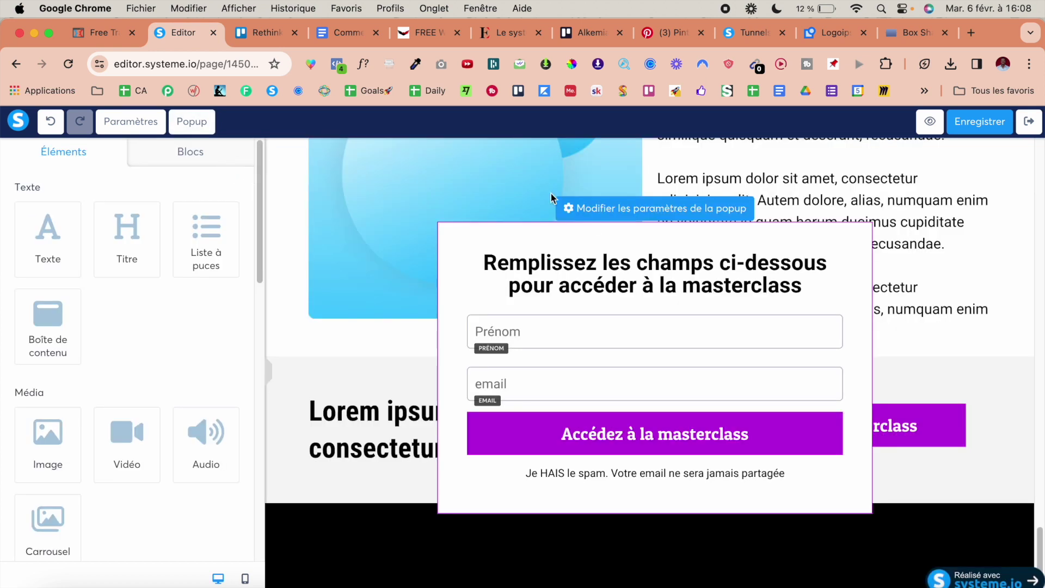
pyautogui.click(635, 207)
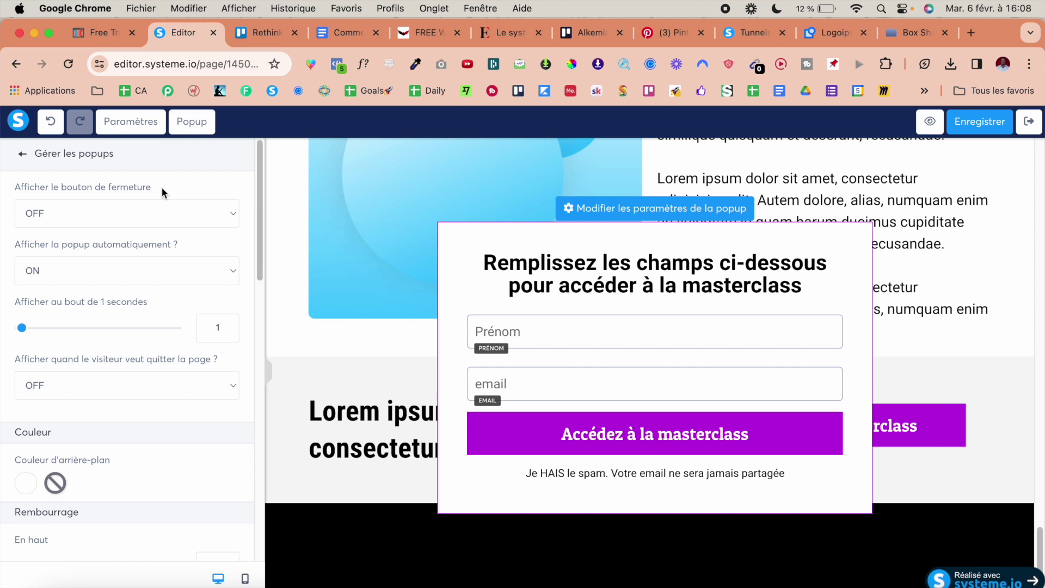
pyautogui.click(172, 212)
pyautogui.click(142, 234)
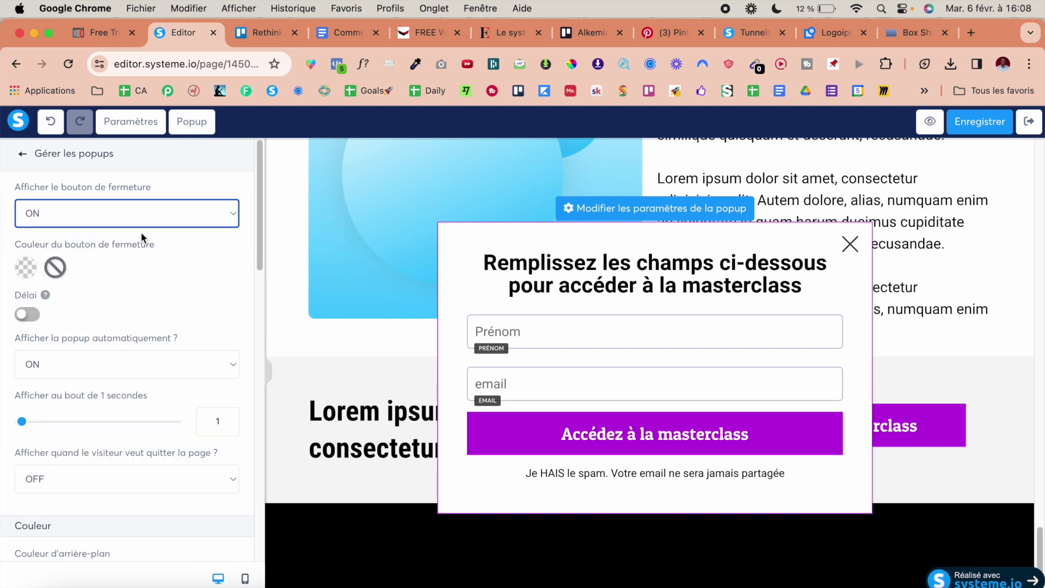
# - Color the popup's close button with the saved purple
pyautogui.scroll(-1, 142, 238)
pyautogui.click(24, 240)
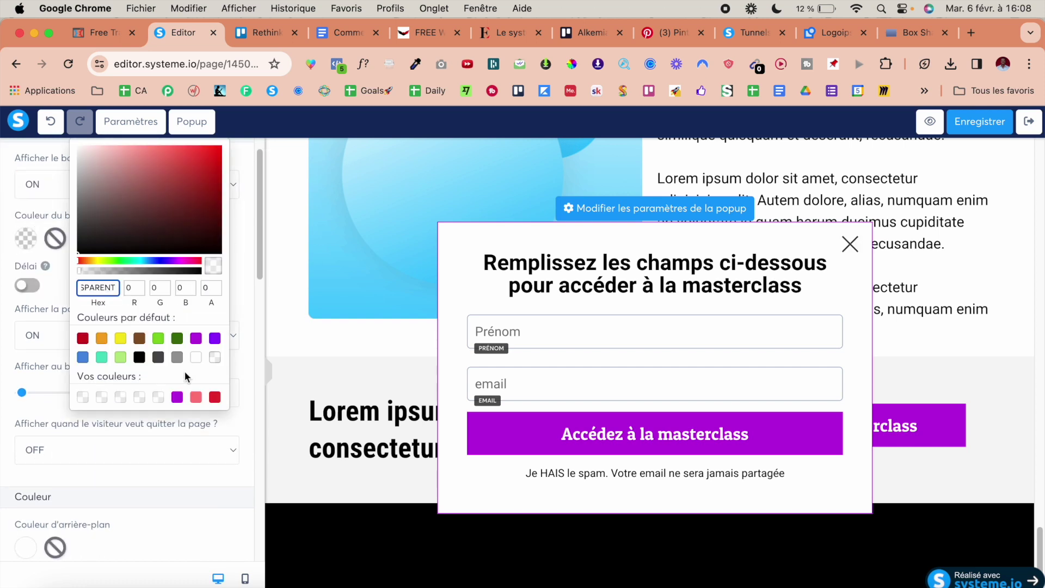
pyautogui.click(176, 397)
pyautogui.click(36, 261)
pyautogui.scroll(-1, 32, 264)
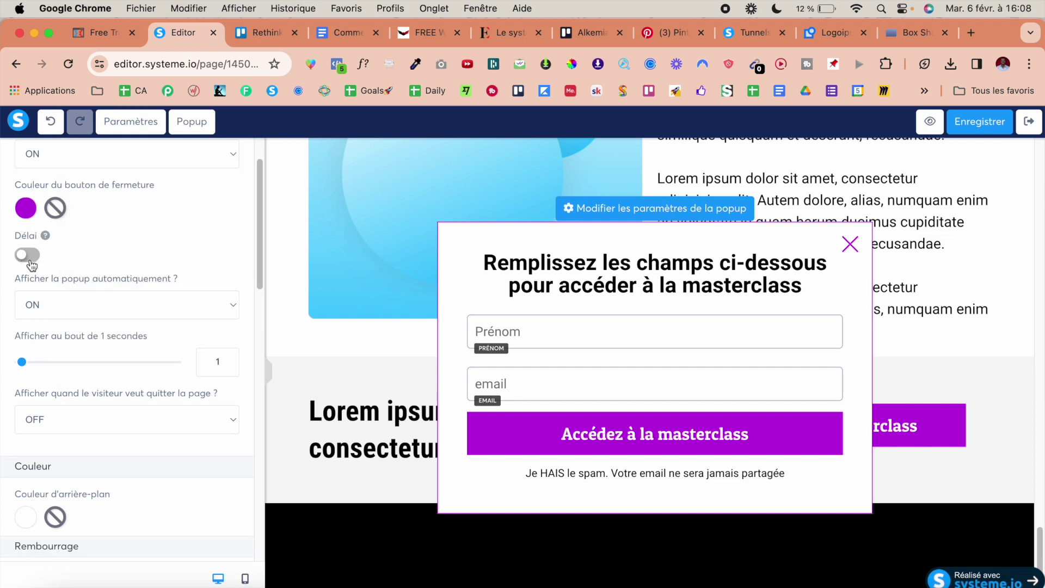
pyautogui.click(27, 255)
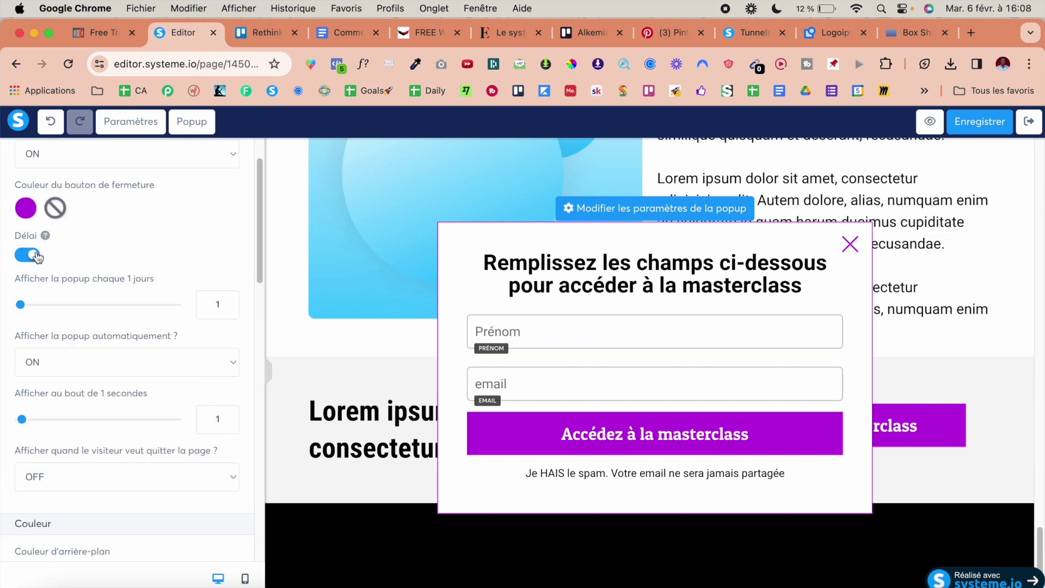
pyautogui.click(27, 255)
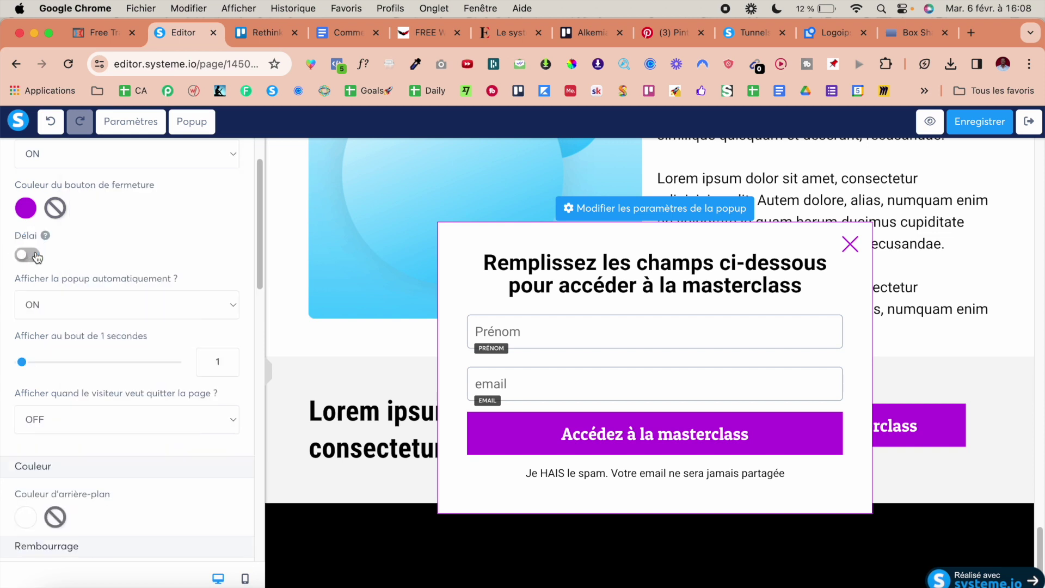
# - Turn off the popup's automatic display and turn on its display when the visitor wants to leave the page
pyautogui.scroll(-3, 129, 268)
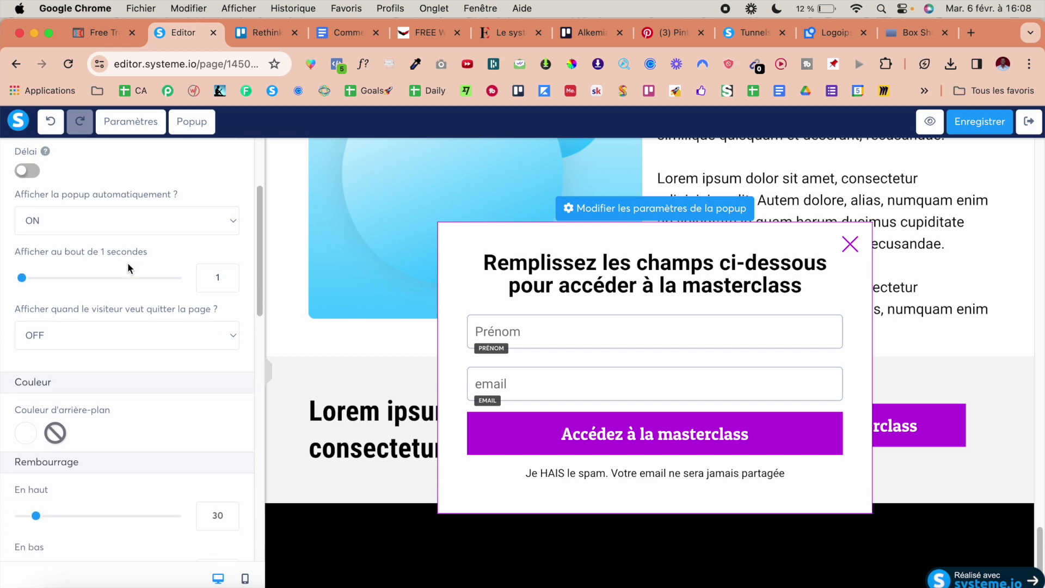
pyautogui.click(152, 225)
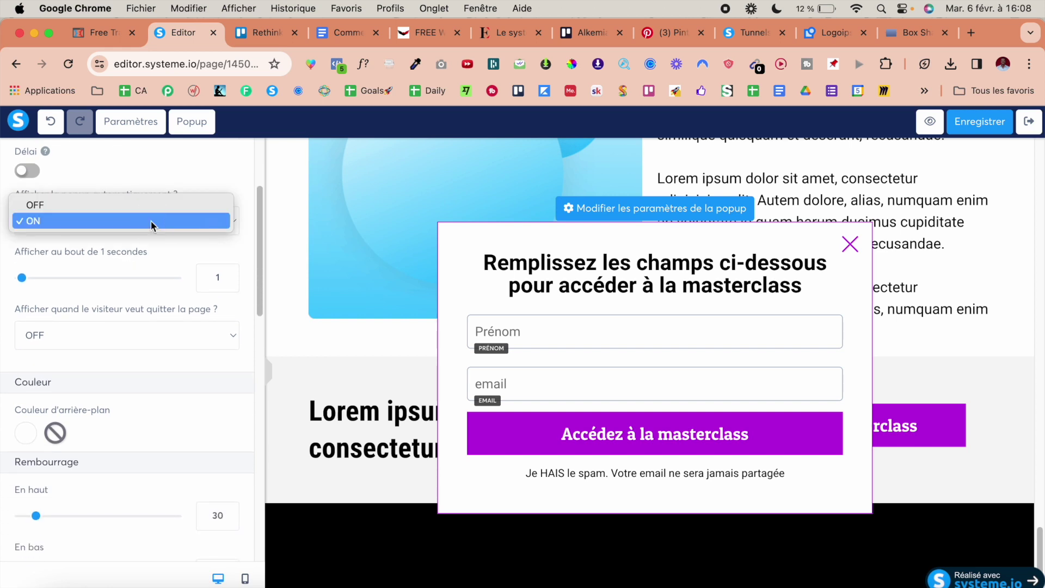
pyautogui.click(152, 226)
pyautogui.scroll(-5, 158, 245)
pyautogui.click(203, 206)
pyautogui.click(179, 212)
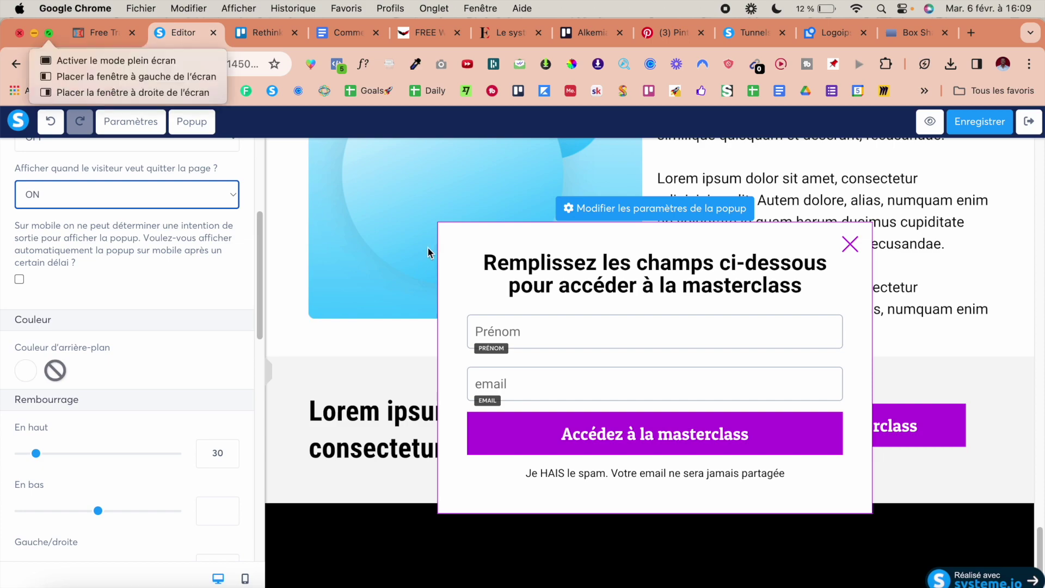
pyautogui.click(378, 258)
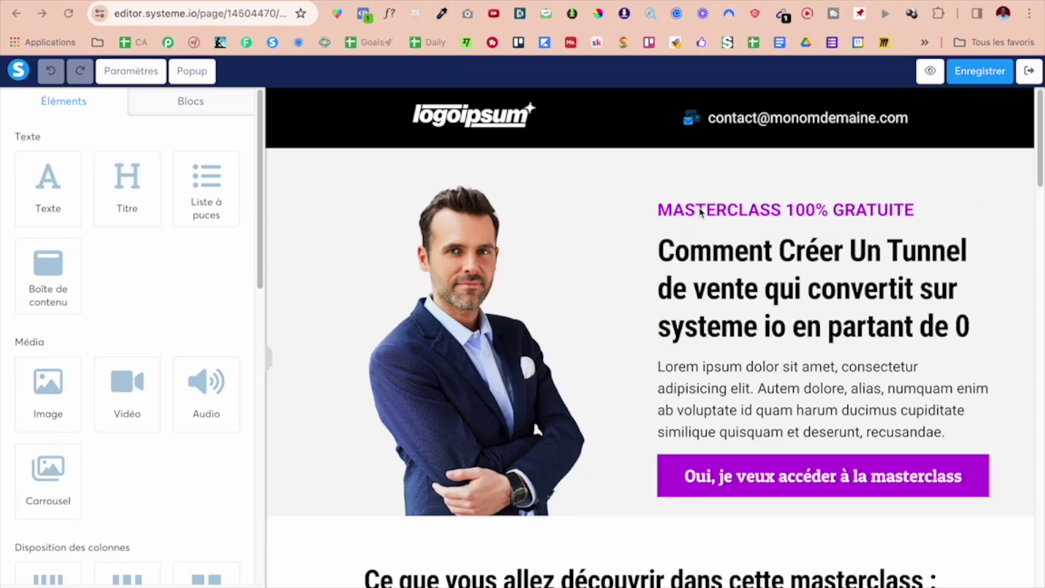
# - Review the capture page from the header to the final call-to-action section, checking the styling of its masterclass buttons
pyautogui.scroll(-3, 897, 295)
pyautogui.scroll(3, 897, 295)
pyautogui.scroll(-20, 717, 427)
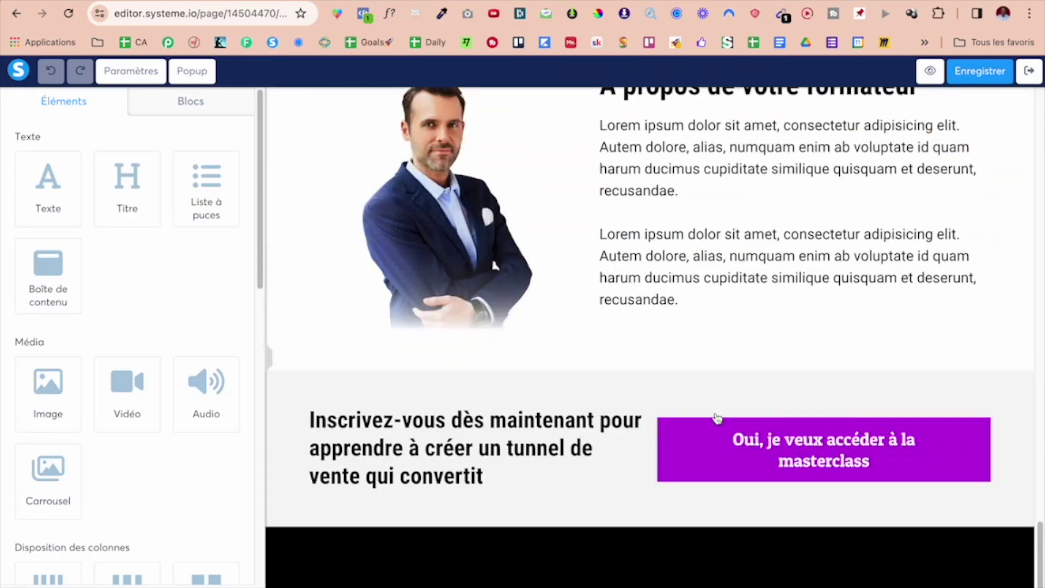
pyautogui.scroll(10, 718, 420)
pyautogui.scroll(5, 717, 418)
pyautogui.scroll(-7, 717, 419)
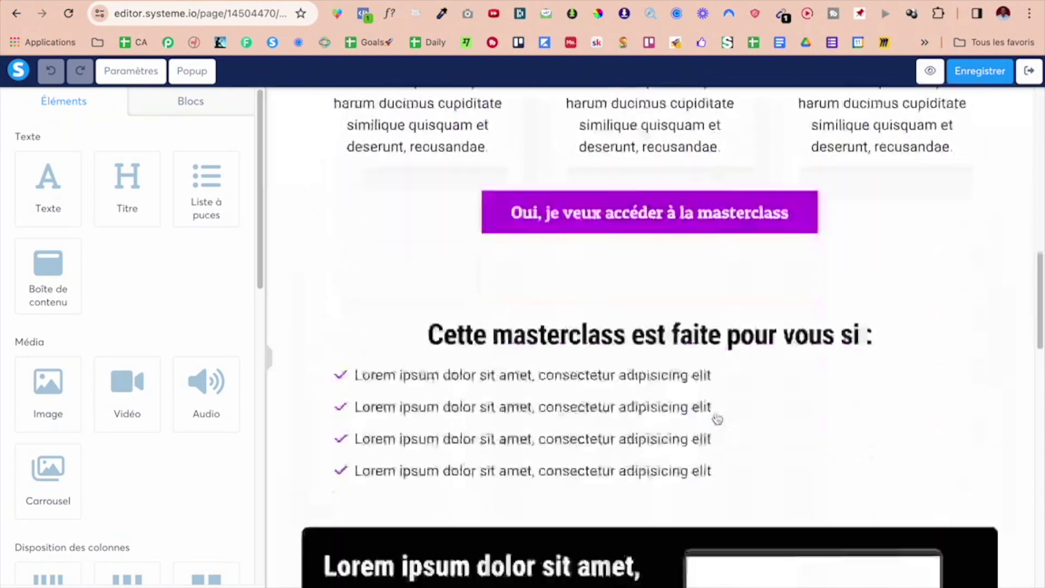
pyautogui.scroll(-1, 717, 418)
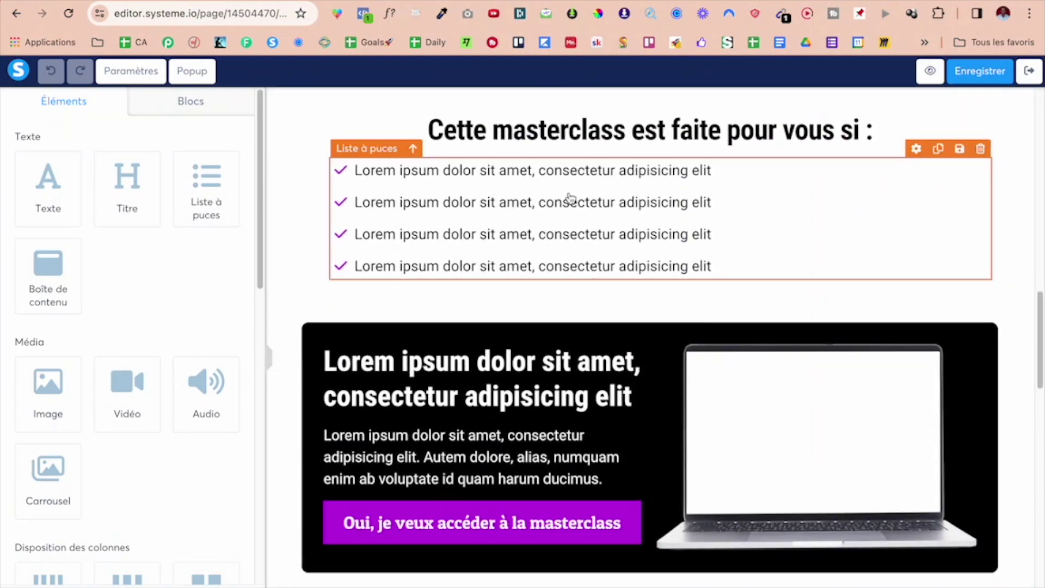
pyautogui.scroll(6, 807, 226)
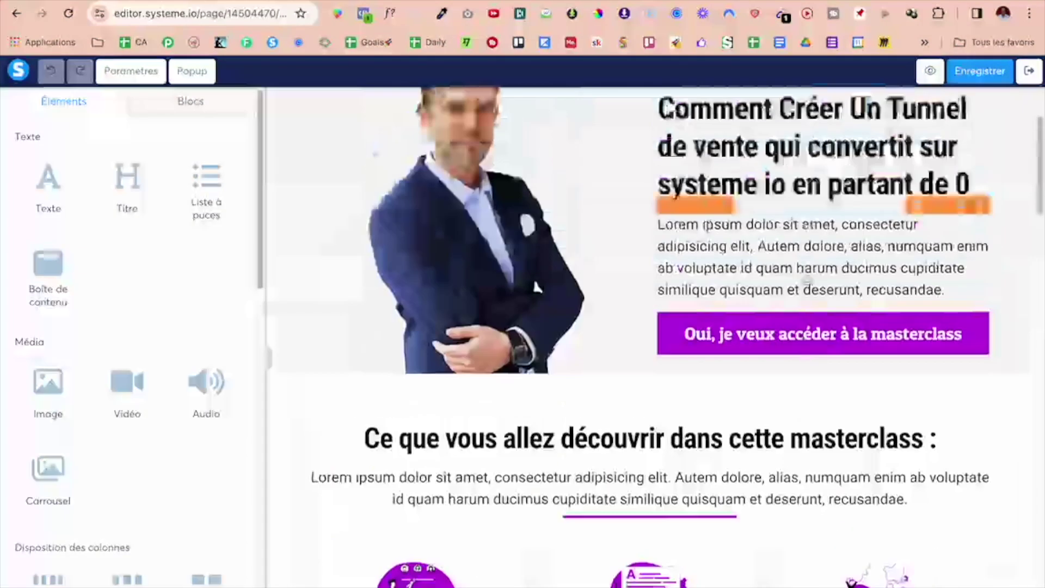
pyautogui.scroll(-2, 797, 196)
pyautogui.scroll(-3, 791, 173)
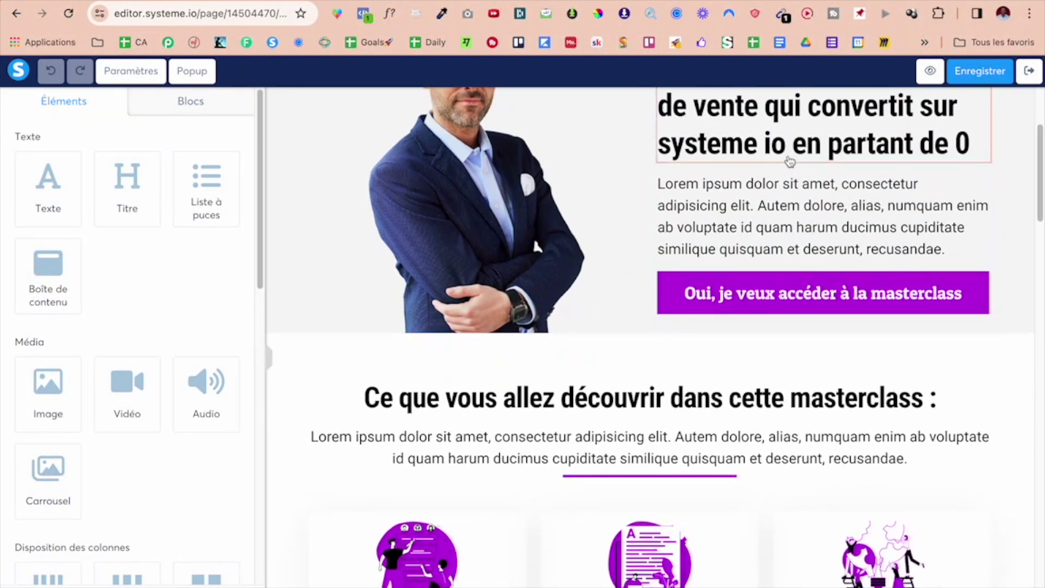
# - Apply the "Ombre floue" shadow to the hero section's "Oui, je veux accéder à la masterclass" button
pyautogui.click(732, 295)
pyautogui.scroll(-12, 113, 322)
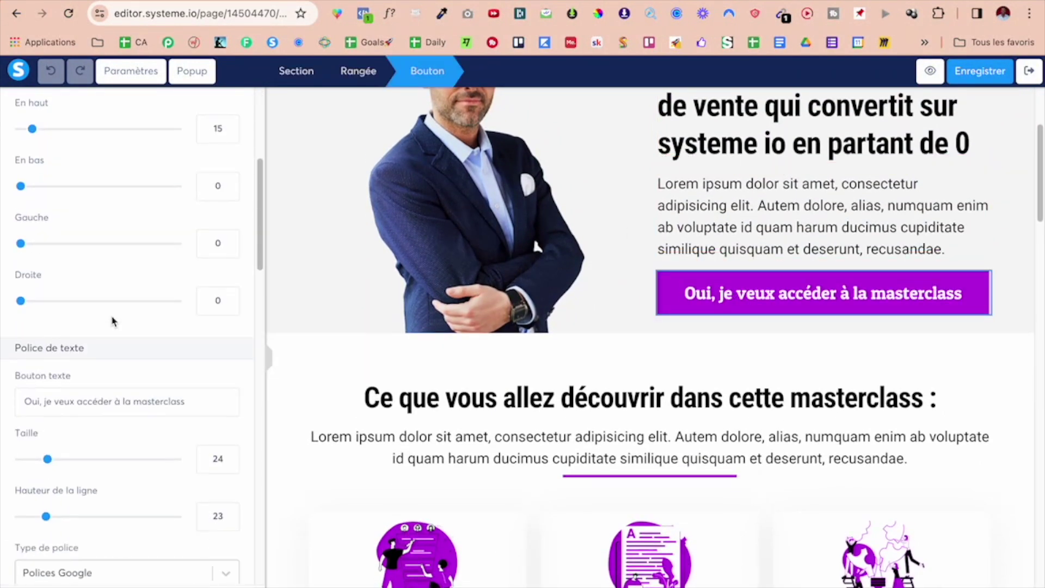
pyautogui.scroll(-10, 113, 321)
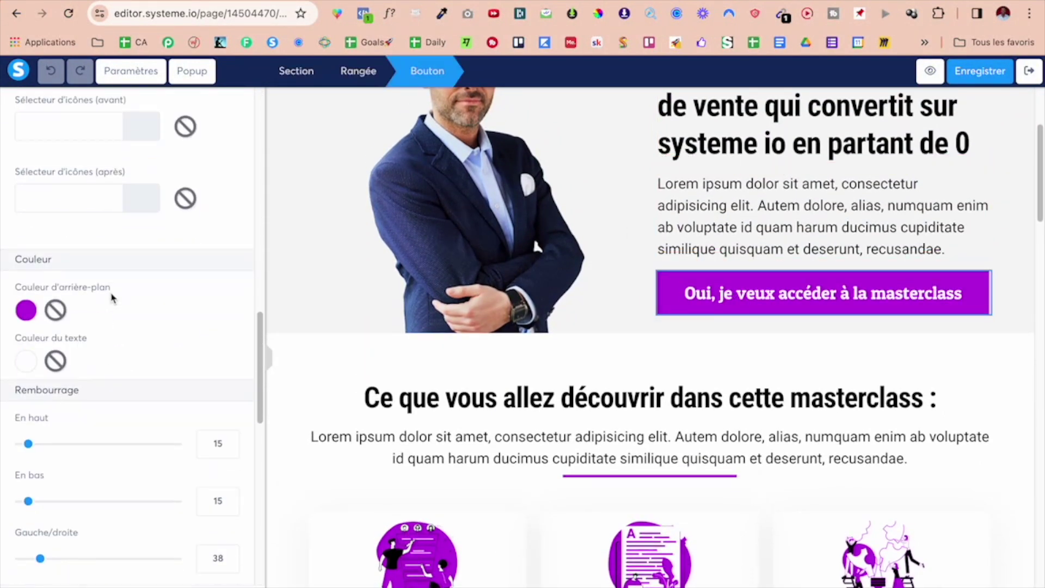
pyautogui.scroll(-5, 111, 297)
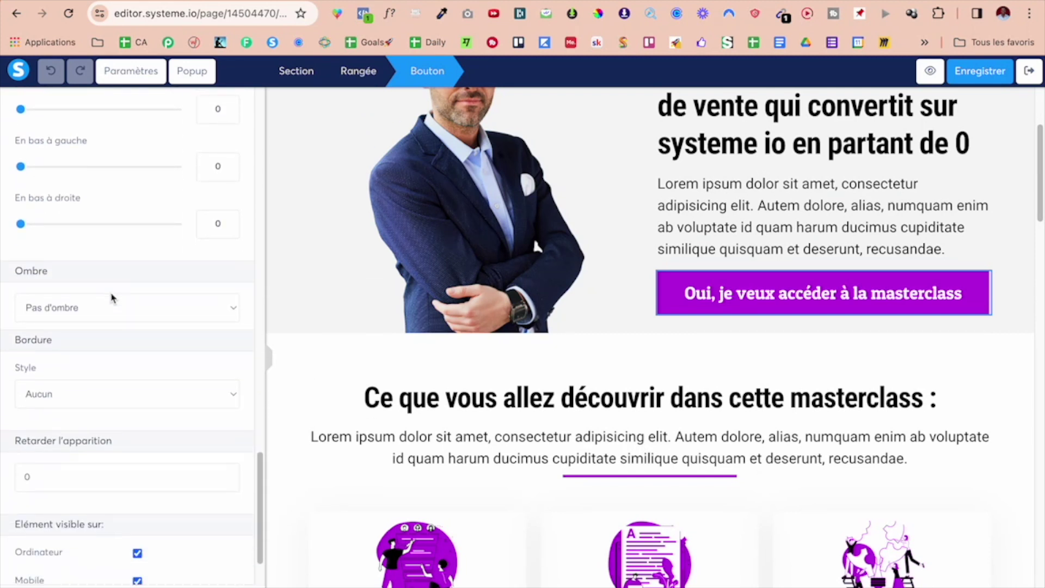
pyautogui.click(108, 240)
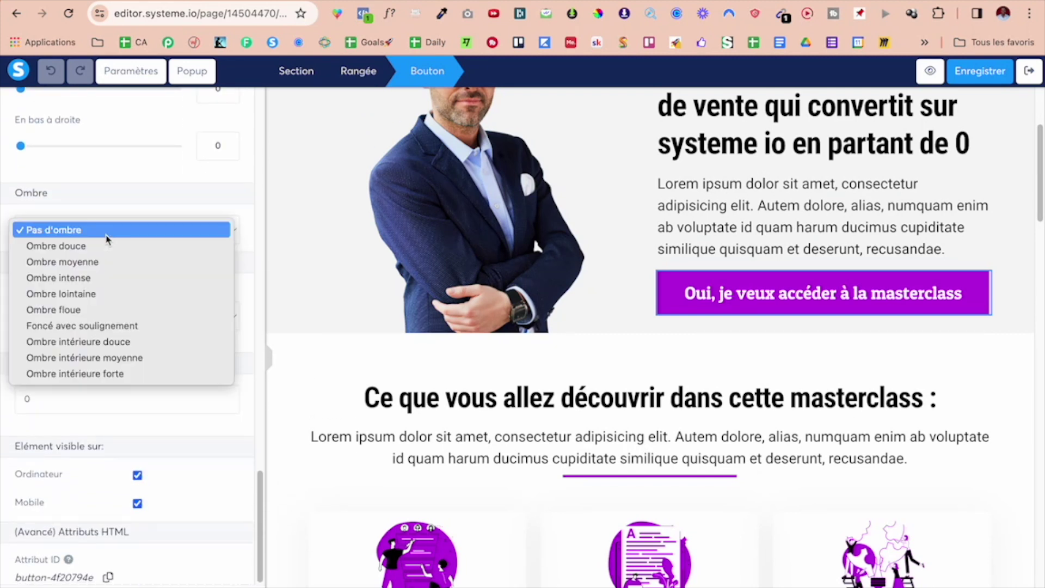
pyautogui.click(72, 314)
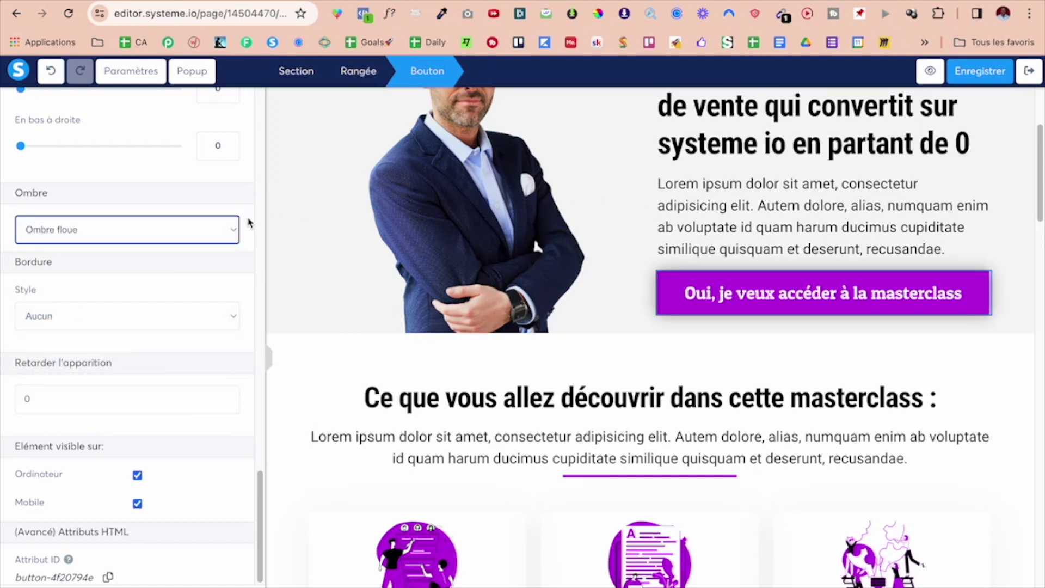
pyautogui.click(227, 232)
pyautogui.click(160, 250)
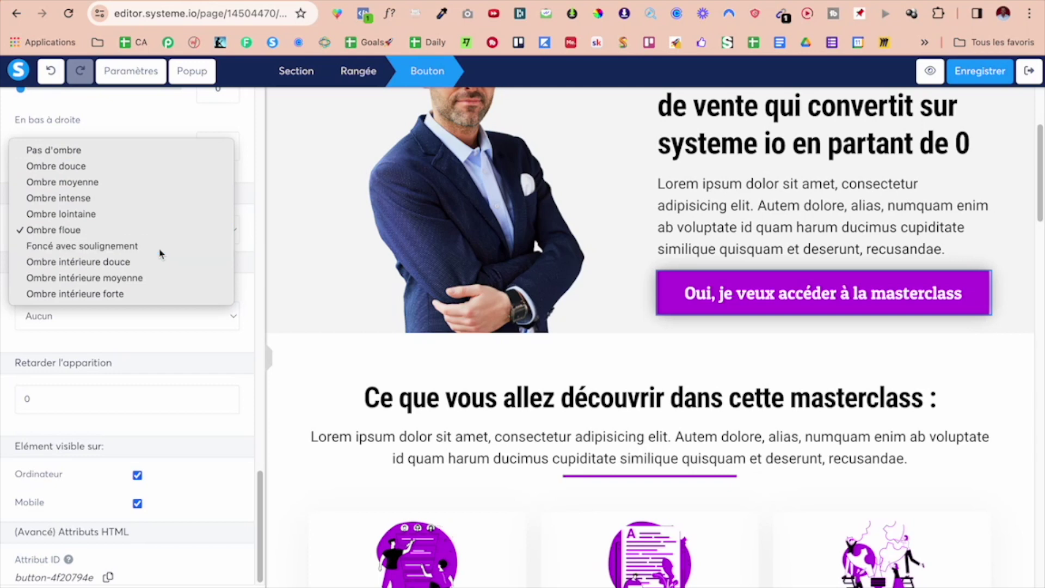
pyautogui.click(839, 406)
# - Save the capture page and look through its published version
pyautogui.scroll(-2, 840, 408)
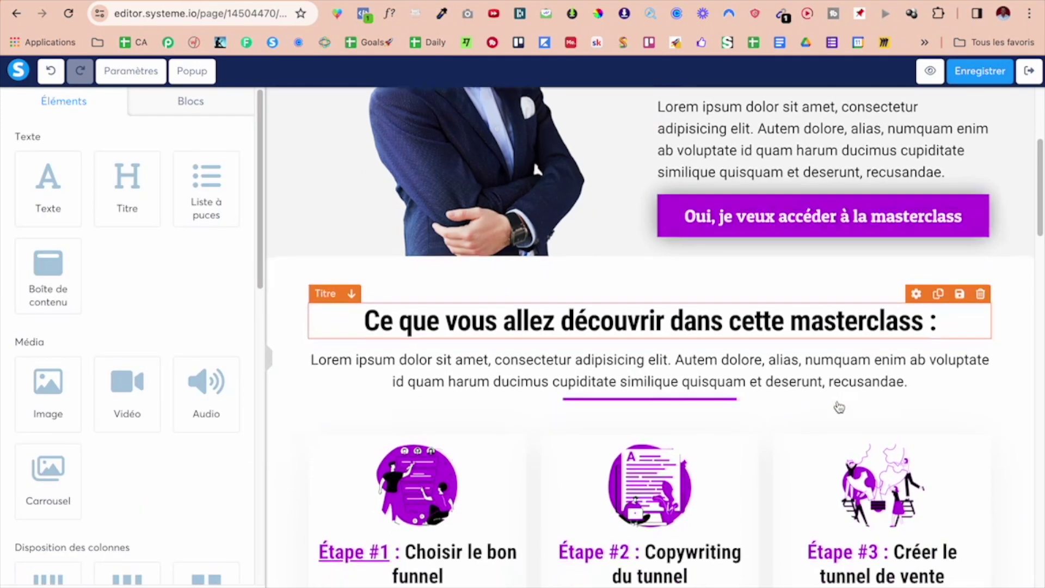
pyautogui.scroll(-8, 795, 374)
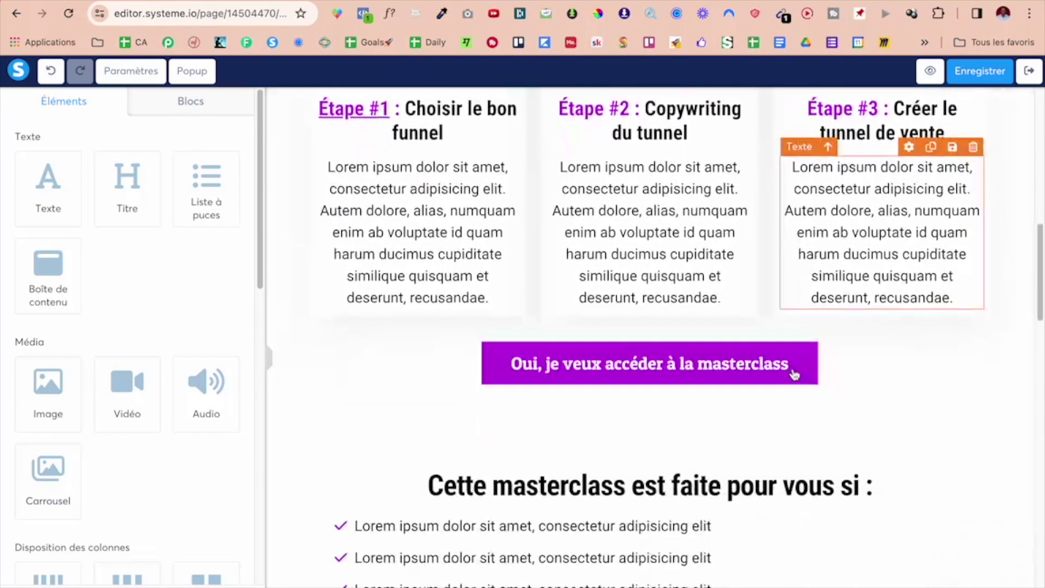
pyautogui.click(983, 76)
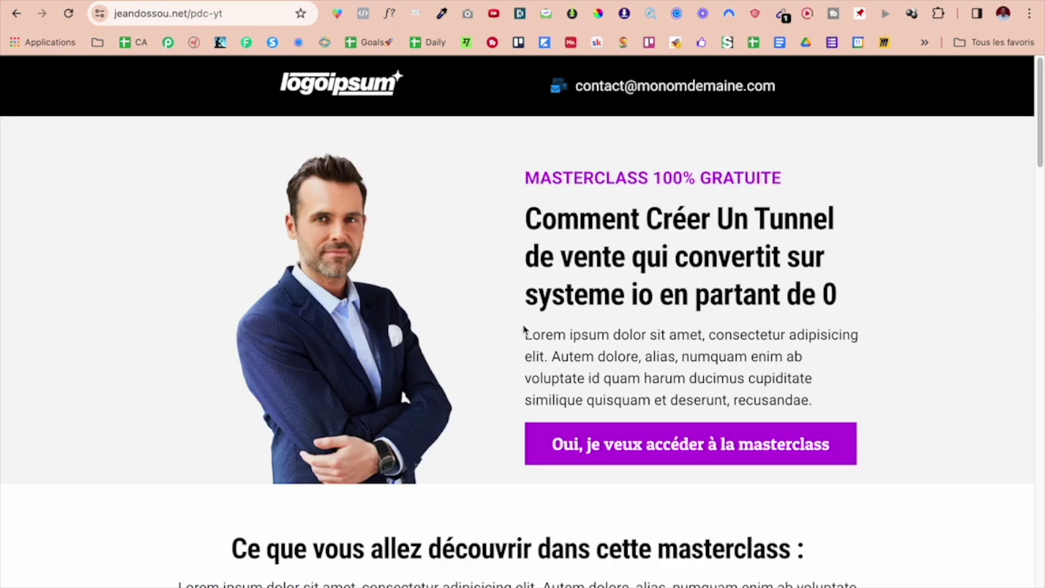
pyautogui.scroll(-10, 524, 327)
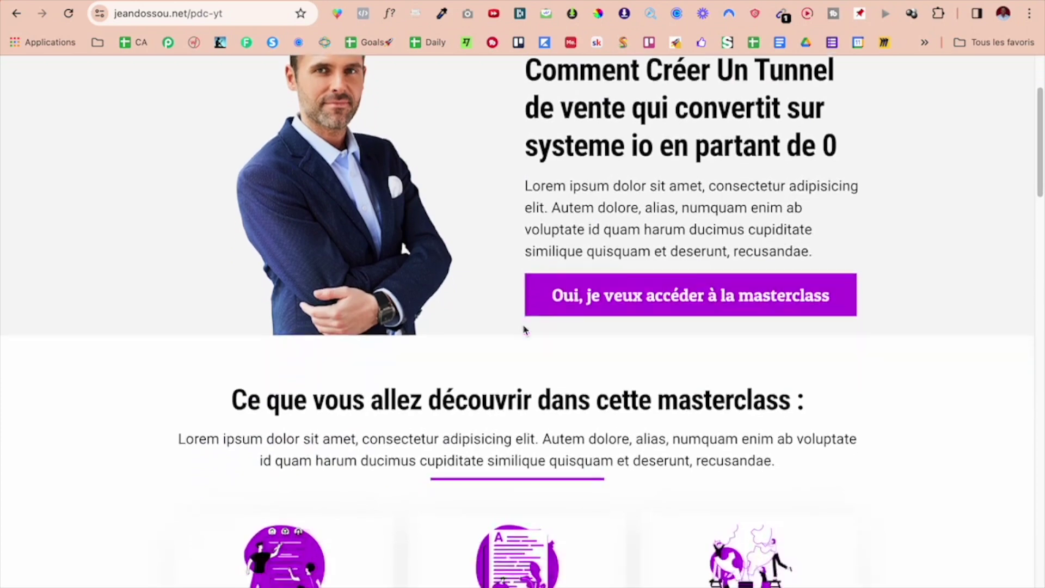
pyautogui.scroll(-15, 523, 323)
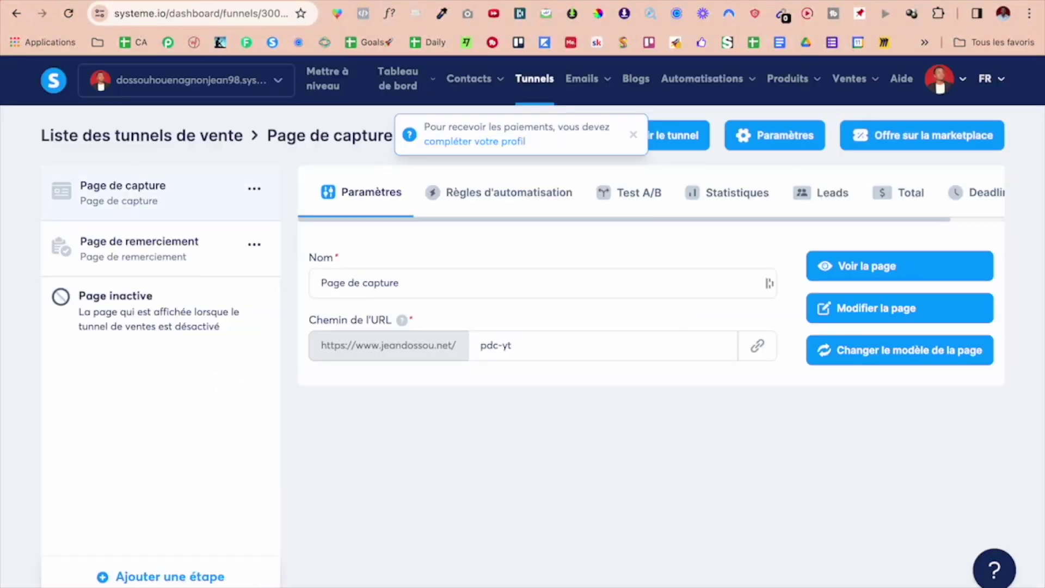
# - Create a new contact tag named "Tag yt" in the systeme.io dashboard
pyautogui.click(168, 257)
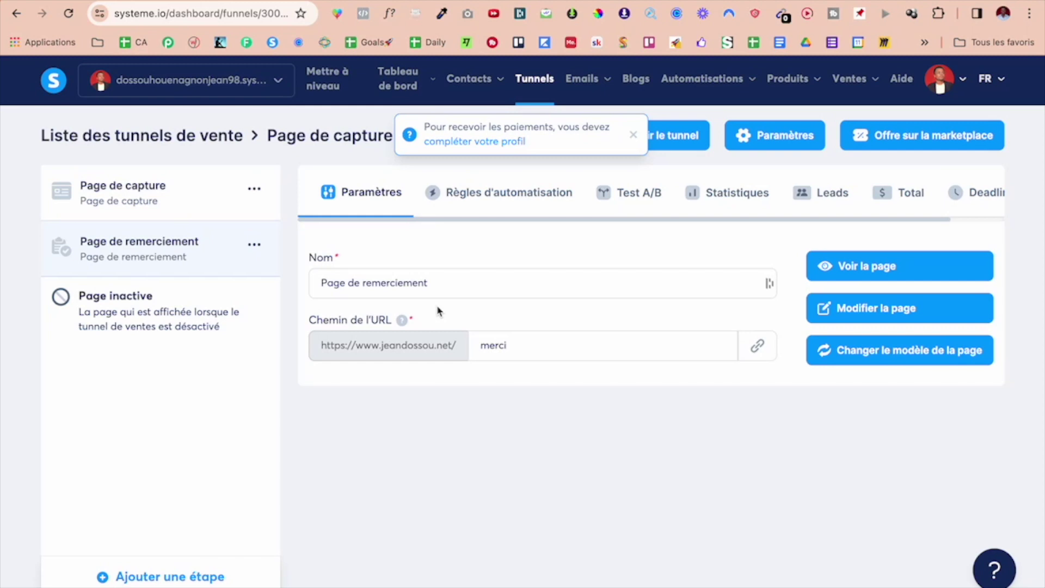
pyautogui.click(631, 135)
pyautogui.moveTo(485, 78)
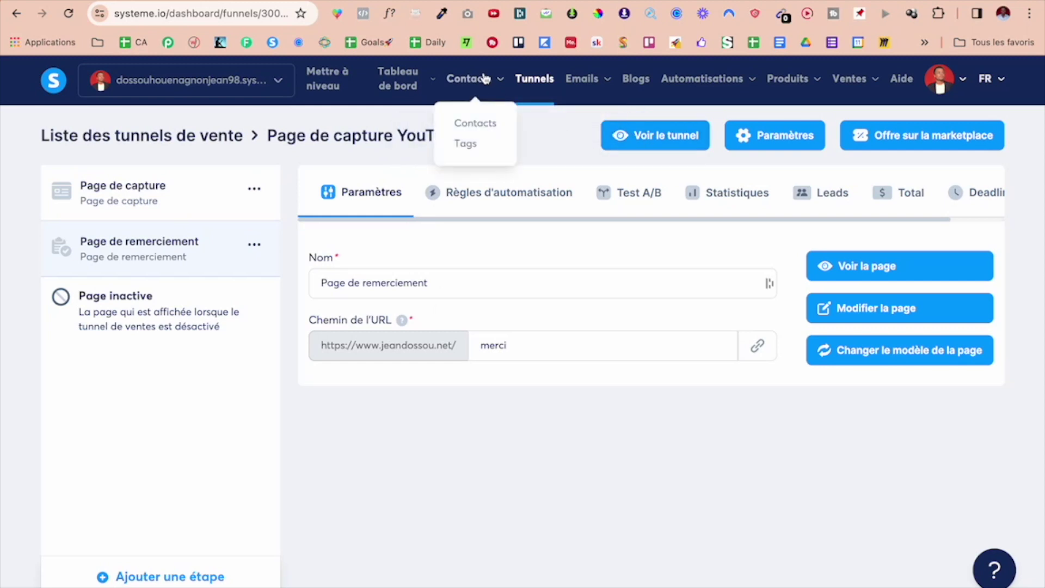
pyautogui.click(466, 143)
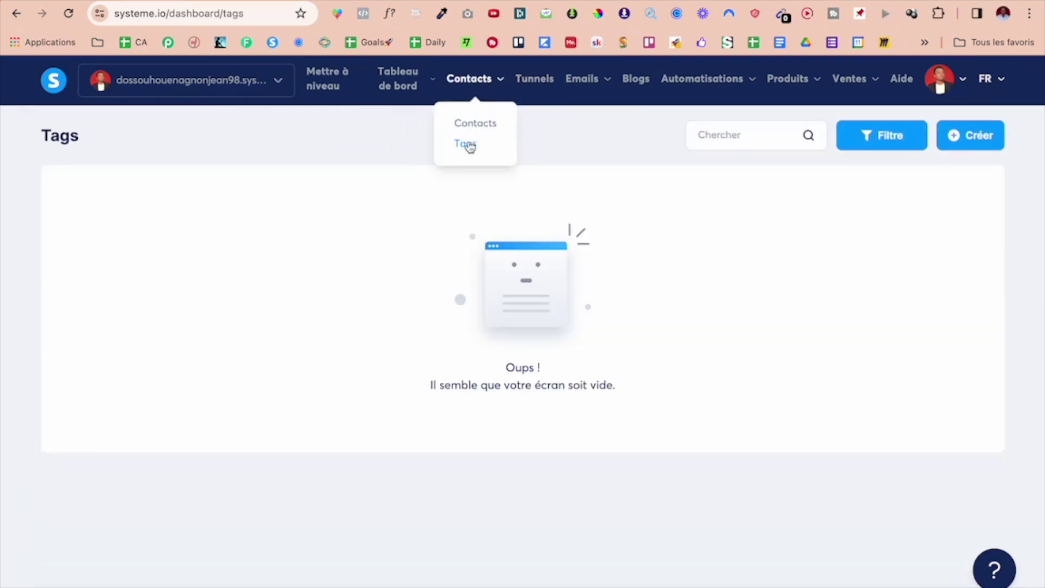
pyautogui.click(969, 135)
pyautogui.click(472, 340)
pyautogui.write('Tag yt')
pyautogui.click(494, 410)
# - In the "Page de capture YouTube" funnel, add an automation rule to the capture page with the "Inscription sur la page (optin)" trigger
pyautogui.click(539, 82)
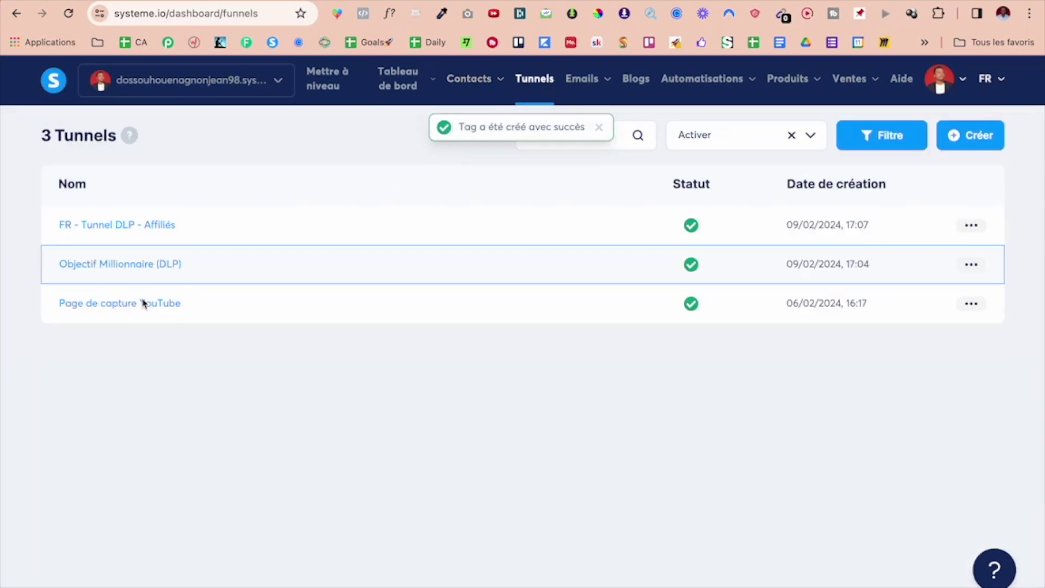
pyautogui.click(144, 303)
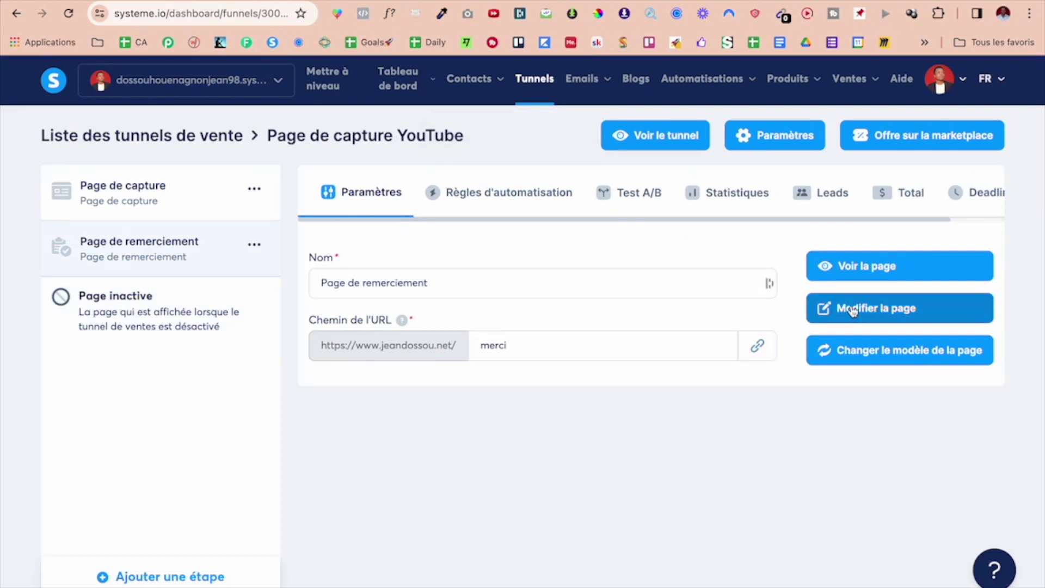
pyautogui.click(490, 203)
pyautogui.click(123, 185)
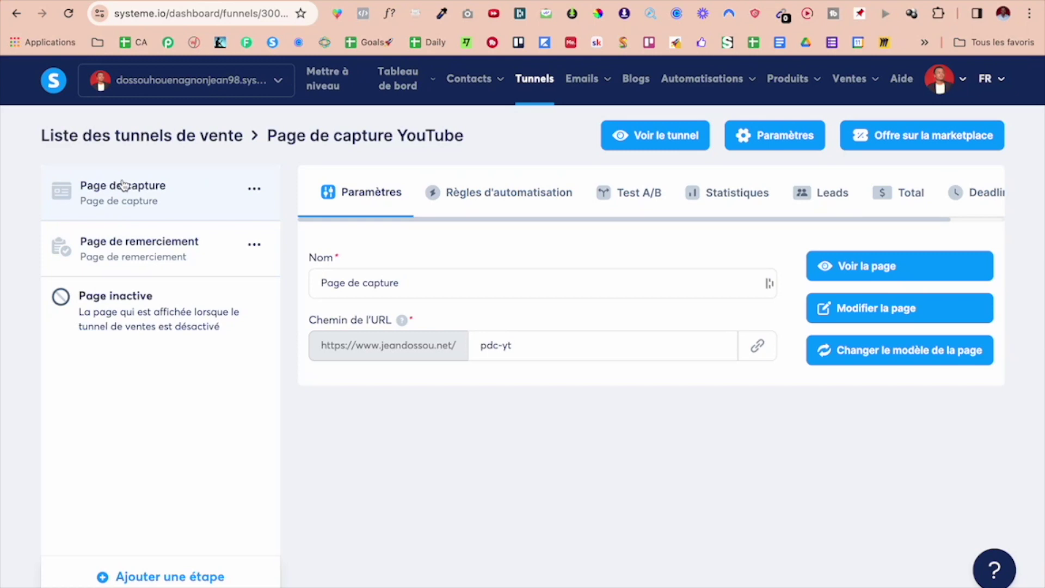
pyautogui.click(511, 197)
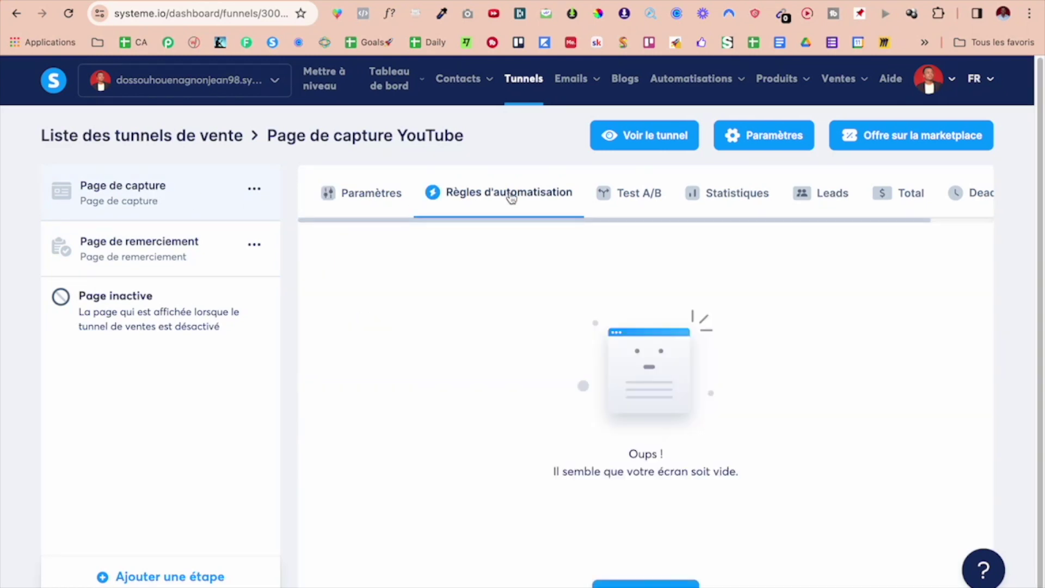
pyautogui.scroll(-1, 667, 462)
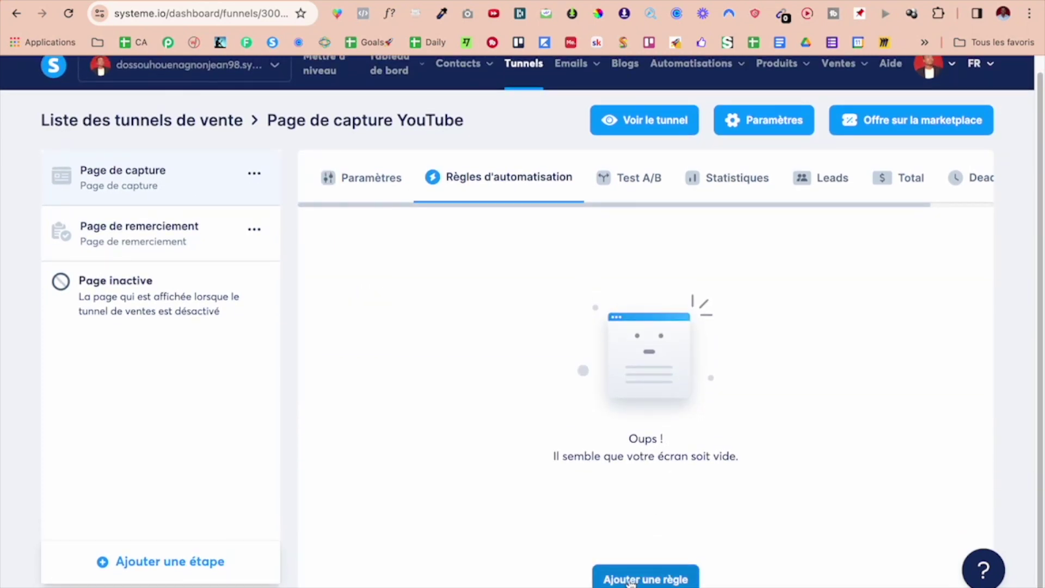
pyautogui.click(630, 580)
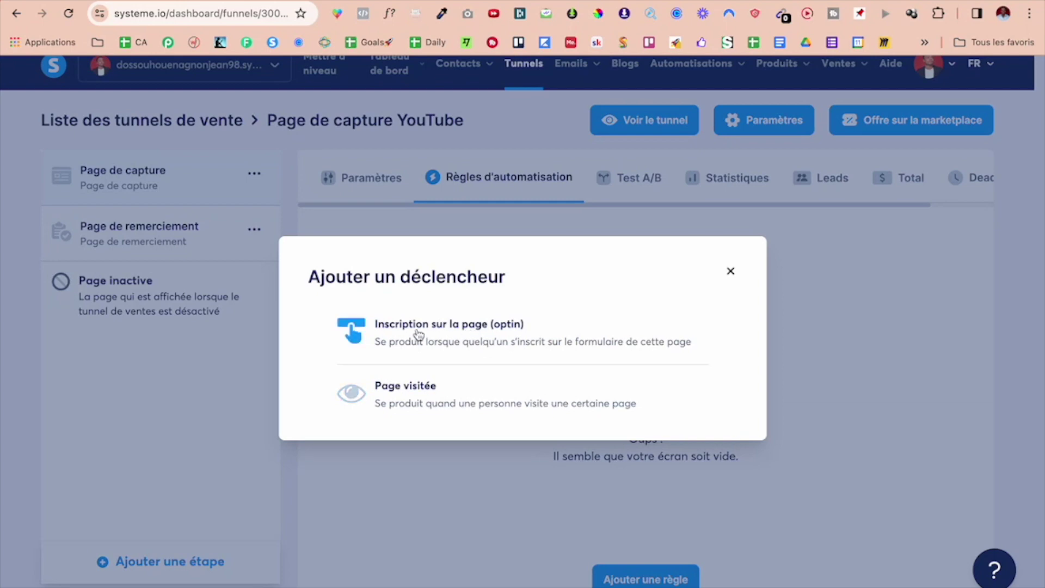
pyautogui.click(418, 333)
pyautogui.click(535, 278)
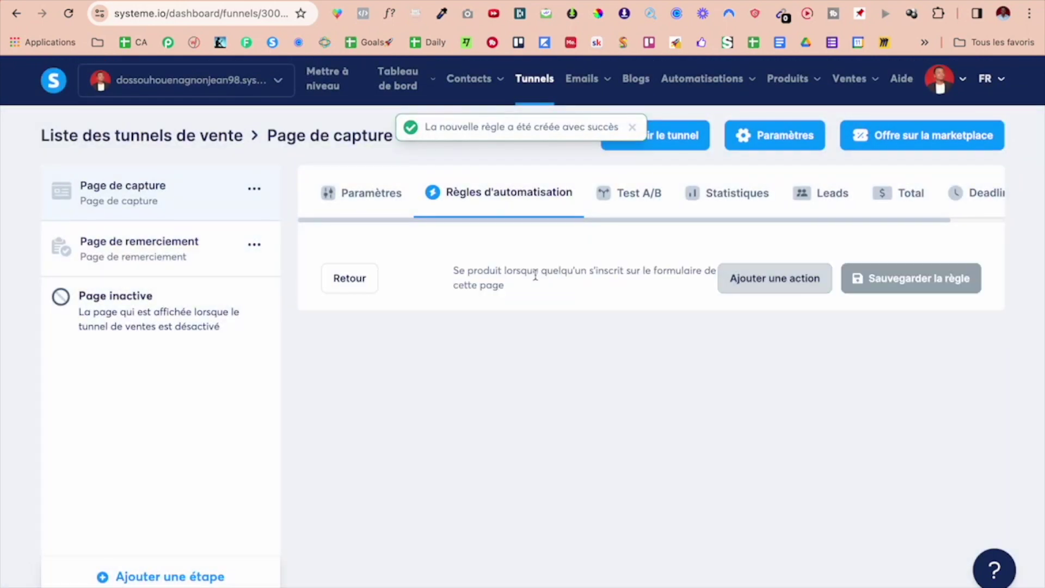
# - Add an "Ajouter un tag" action to the rule and choose "Tag yt" as its tag
pyautogui.click(777, 280)
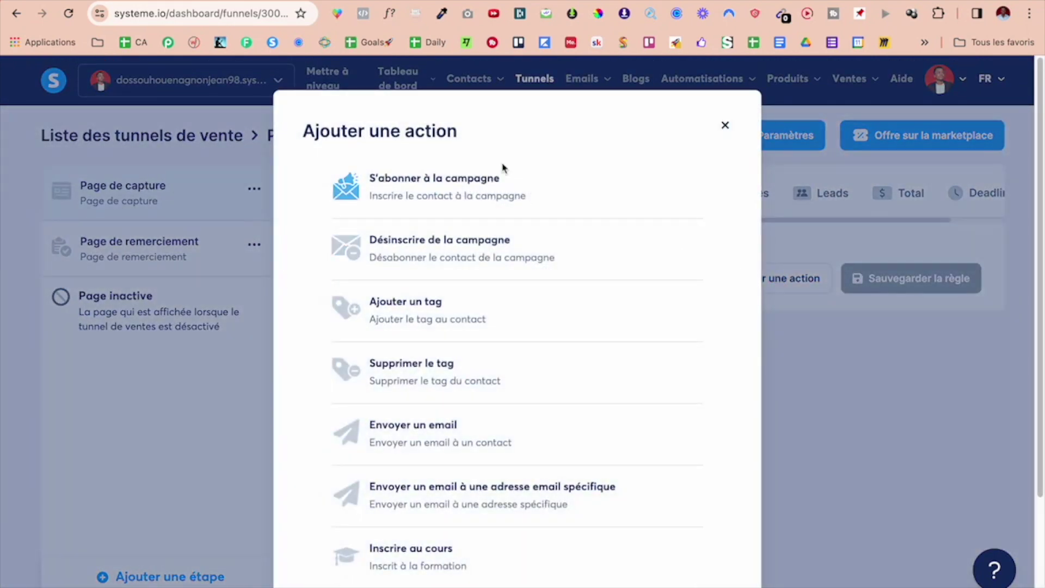
pyautogui.scroll(-3, 503, 471)
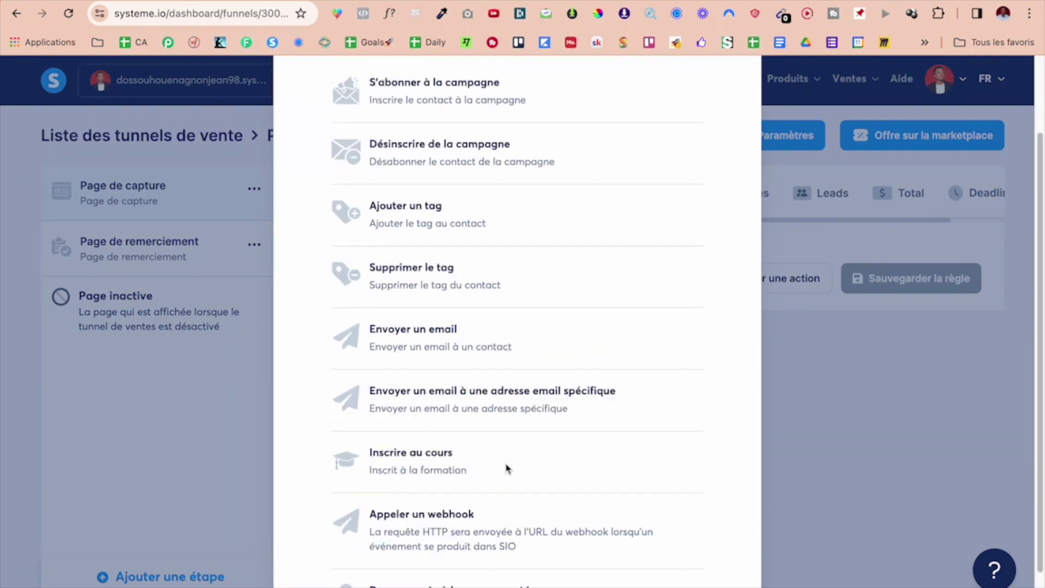
pyautogui.scroll(3, 402, 310)
pyautogui.click(401, 313)
pyautogui.click(724, 341)
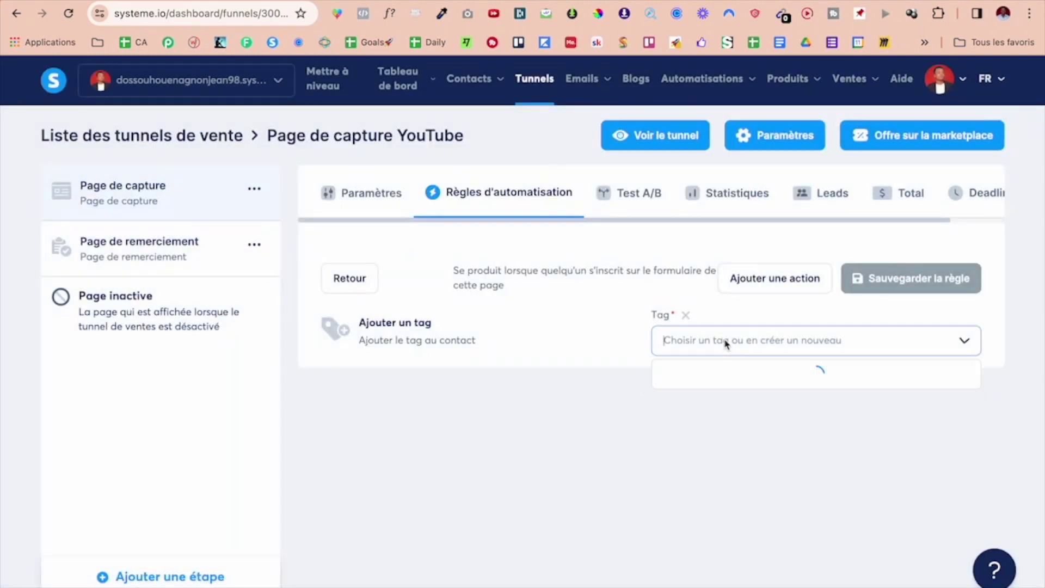
pyautogui.click(721, 375)
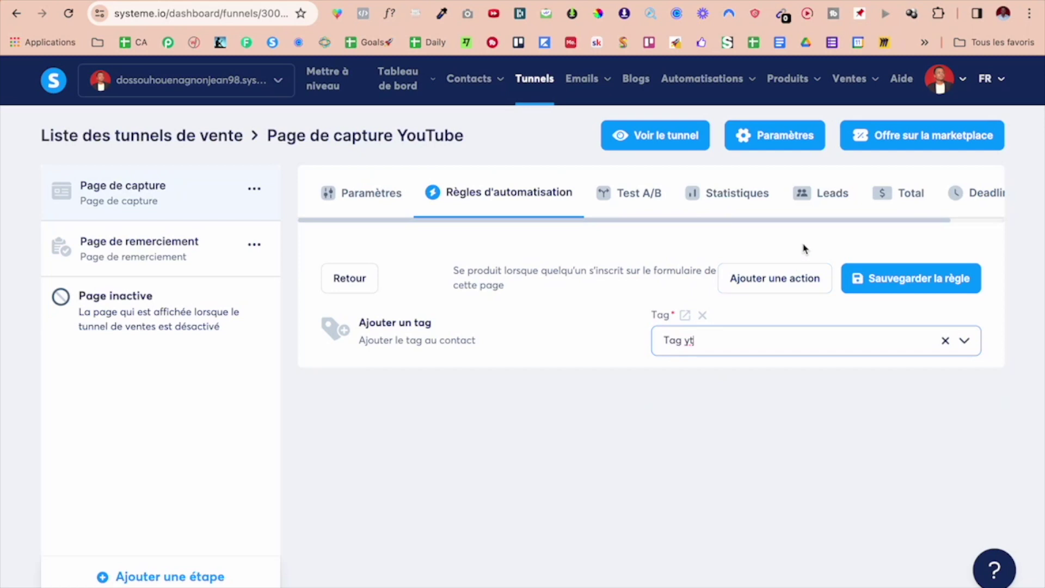
# - Add an "Envoyer un email" action to the rule and start creating a new email for it
pyautogui.click(772, 278)
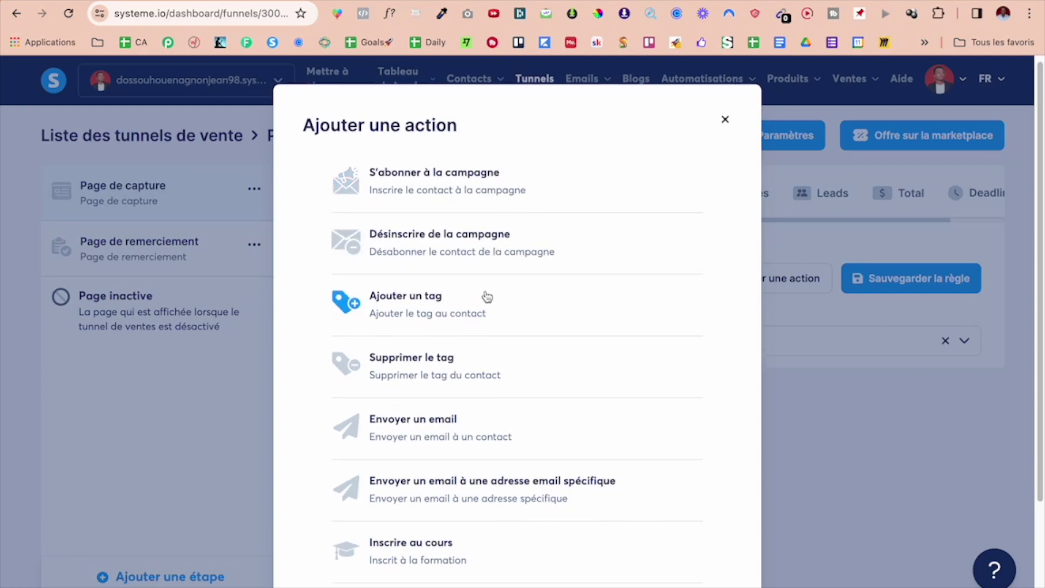
pyautogui.scroll(-3, 485, 296)
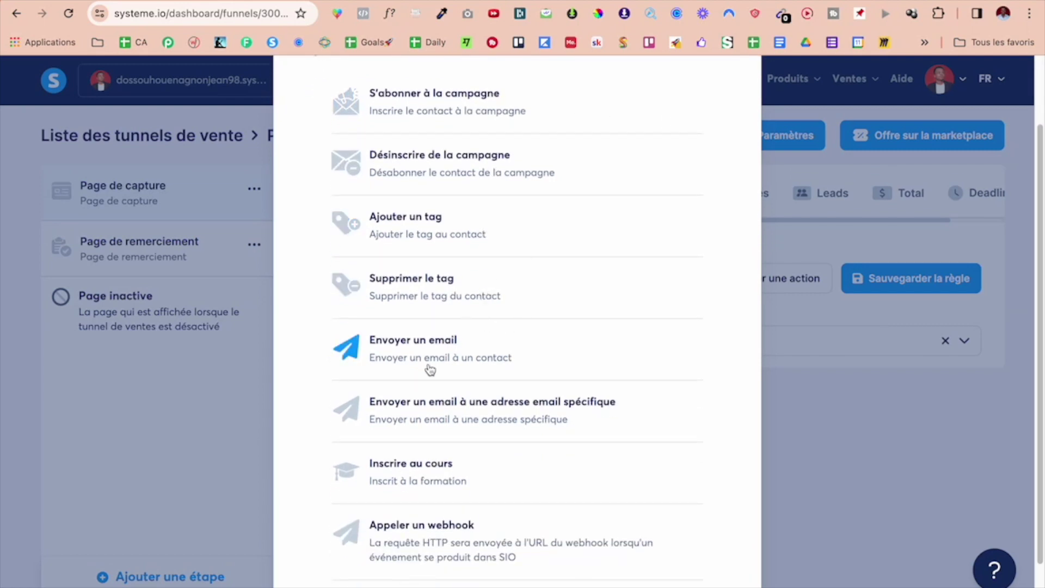
pyautogui.scroll(-1, 541, 321)
pyautogui.click(541, 322)
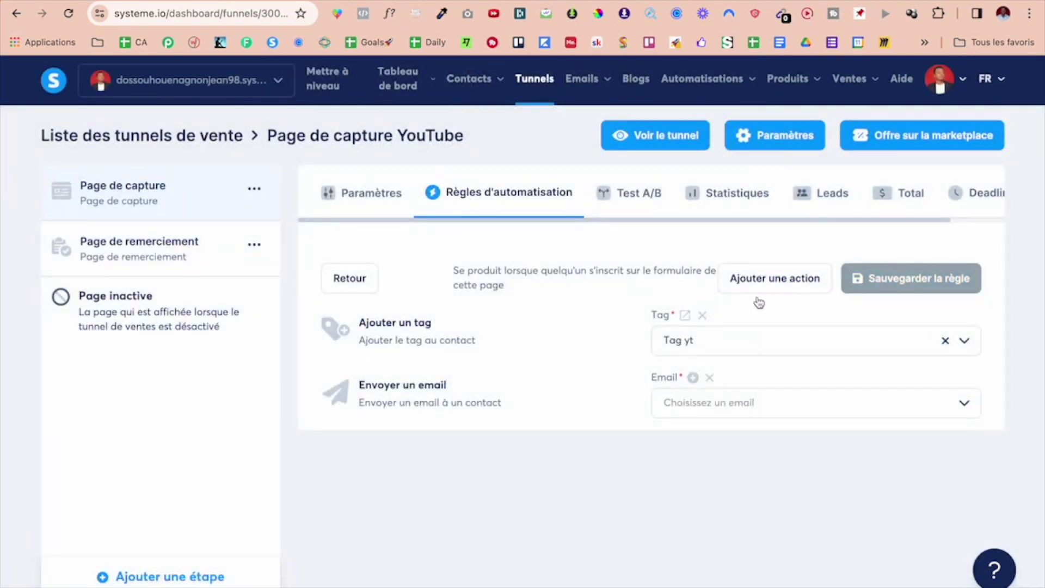
pyautogui.click(693, 377)
# - Set the new email's subject to "titre de l'email" and consult the help for the "Aperçu" field
pyautogui.click(348, 203)
pyautogui.press('BackSpace')
pyautogui.press('BackSpace')
pyautogui.press('BackSpace')
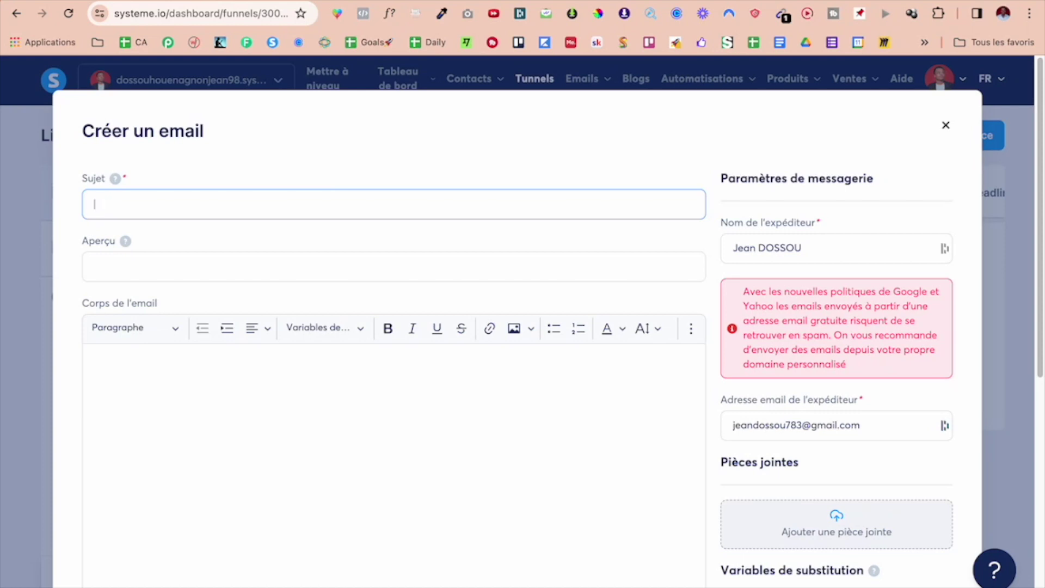
pyautogui.write("titre de l'email")
pyautogui.click(283, 267)
pyautogui.moveTo(125, 241)
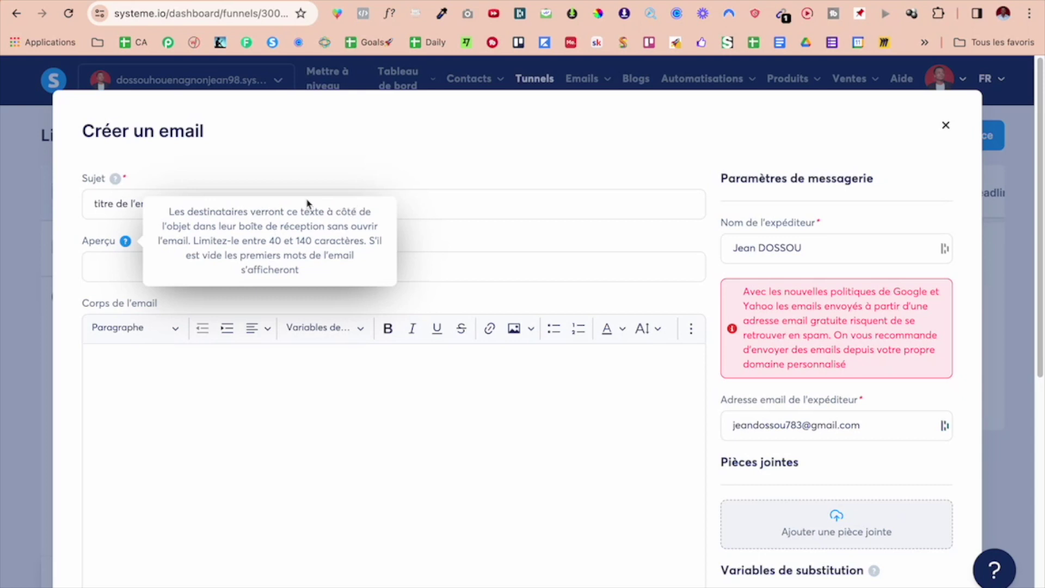
# - Fill in the new email with the preview text "grand texte" and the body text "copywriting"
pyautogui.click(123, 263)
pyautogui.write('grand texte')
pyautogui.click(95, 403)
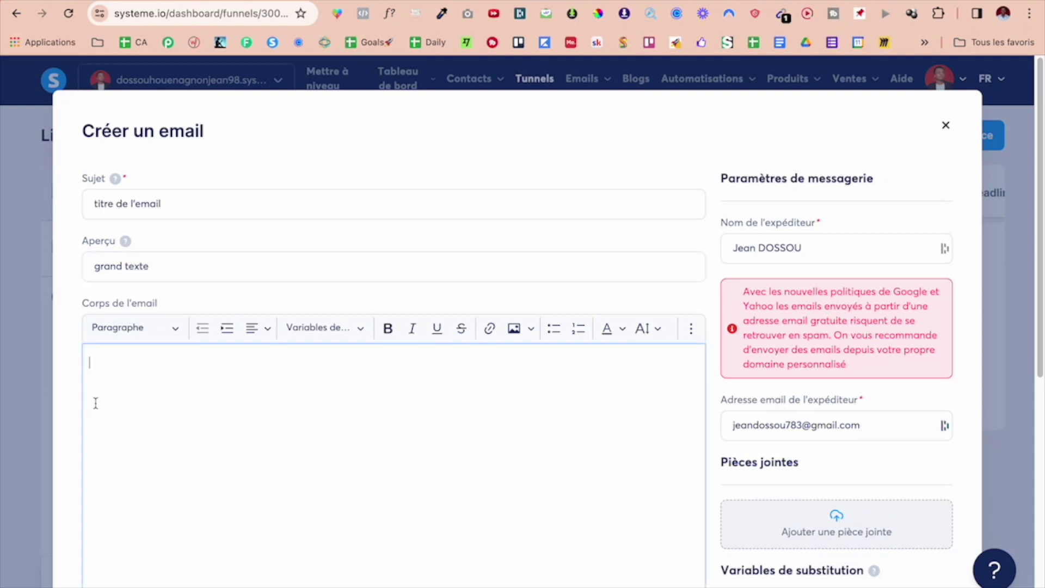
pyautogui.write('copywriting')
# - Add a greeting line below the body text reading "Bonjour" followed by the "Prénom" substitution variable
pyautogui.scroll(-3, 869, 424)
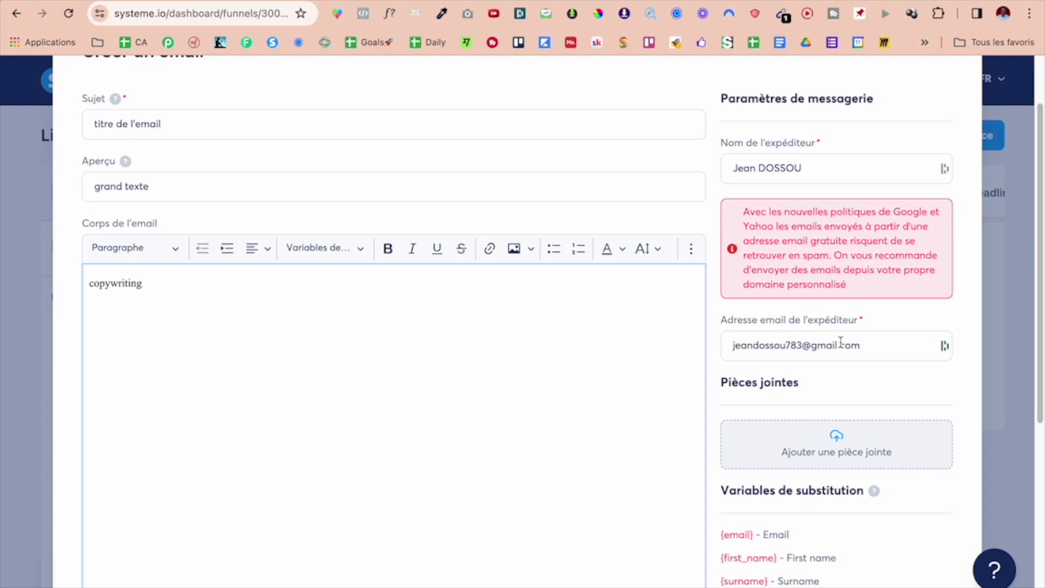
pyautogui.scroll(-3, 842, 343)
pyautogui.scroll(-3, 839, 348)
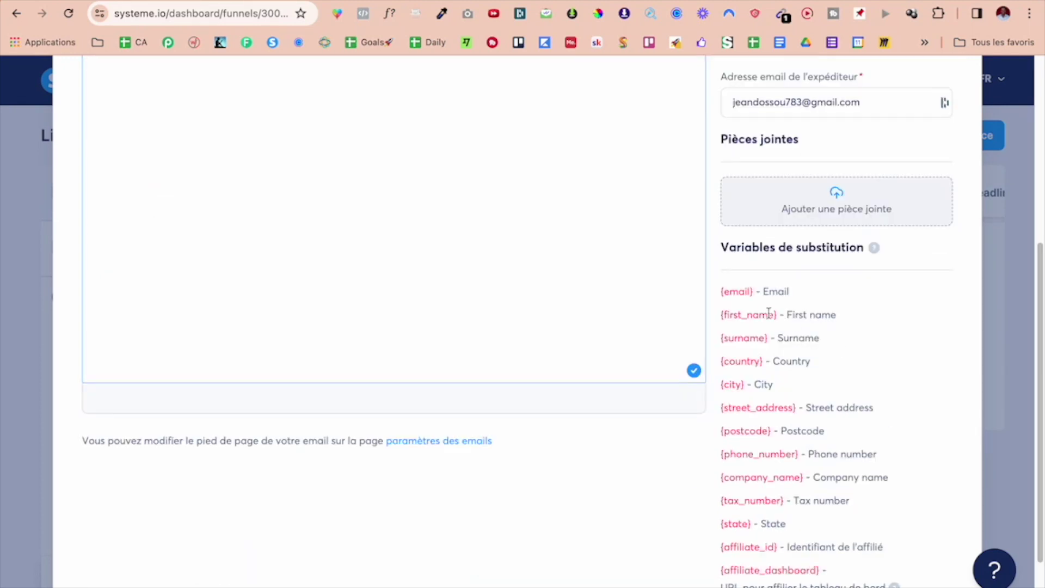
pyautogui.scroll(3, 780, 317)
pyautogui.scroll(4, 784, 423)
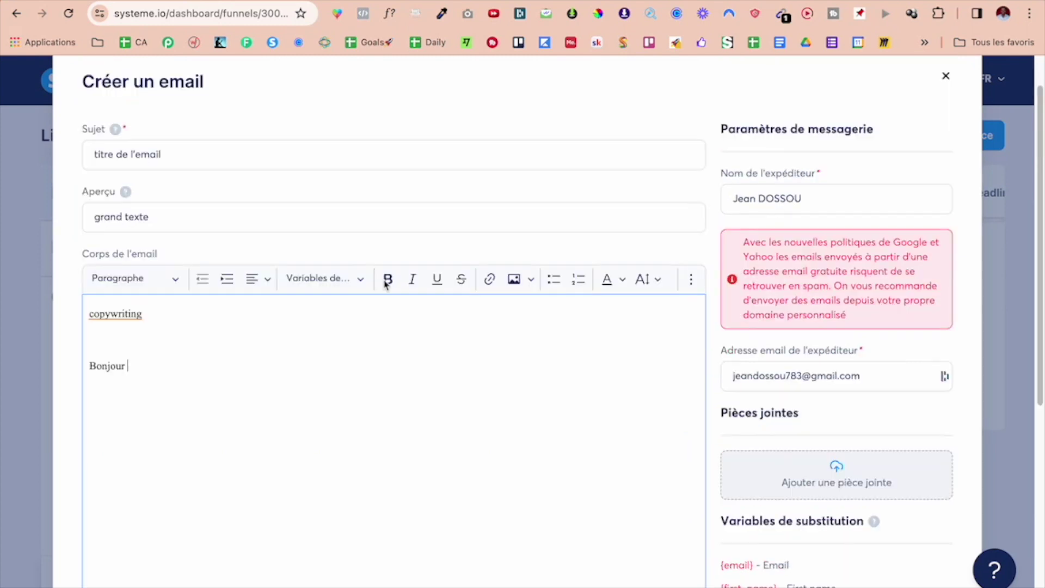
pyautogui.click(336, 279)
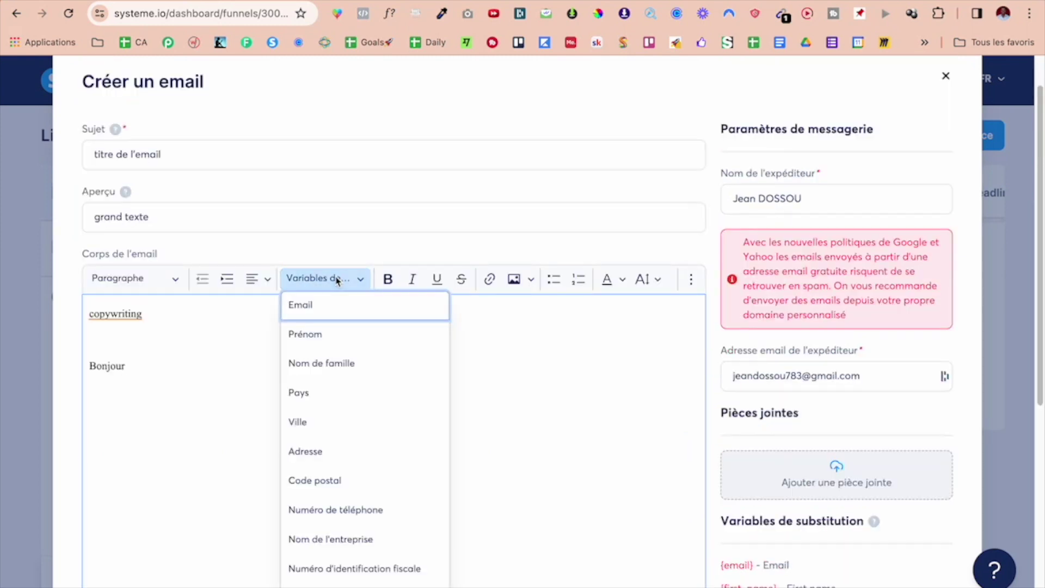
pyautogui.click(319, 334)
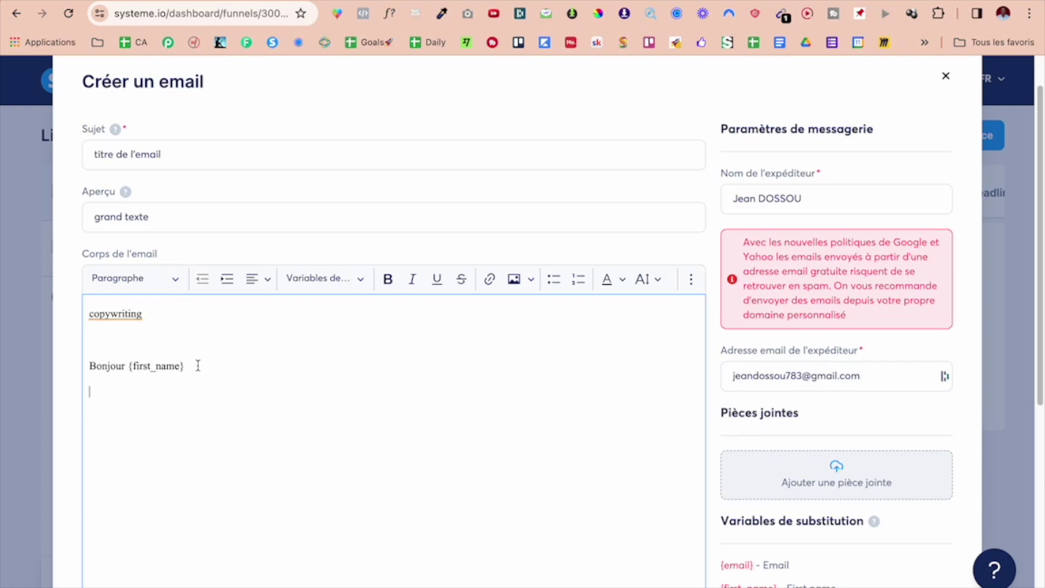
# - Format the "Bonjour {first_name}" greeting as bold, italic and underlined, trying strikethrough on it as well
pyautogui.moveTo(198, 366); pyautogui.dragTo(87, 368)
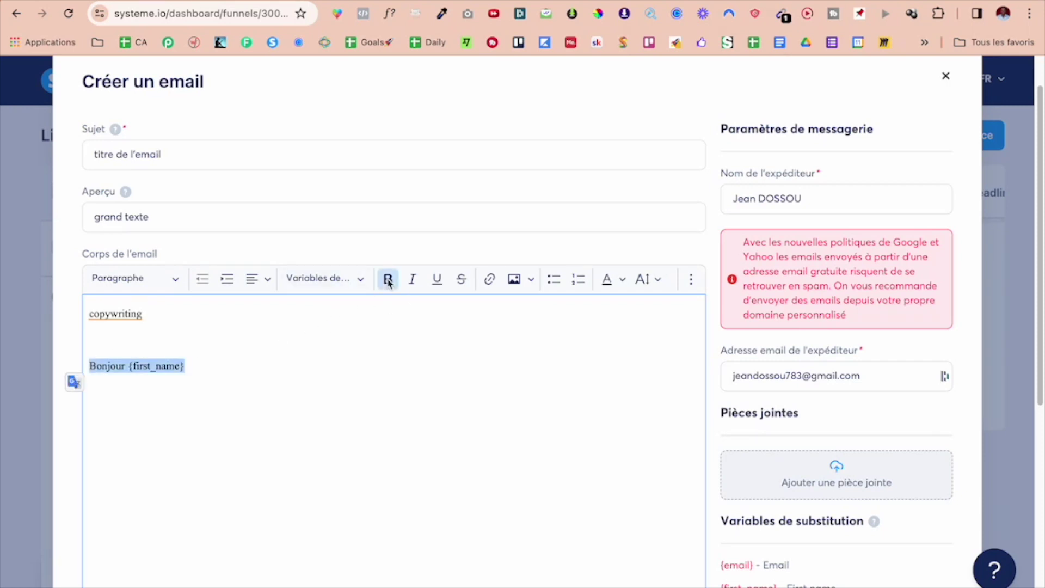
pyautogui.click(389, 280)
pyautogui.click(412, 280)
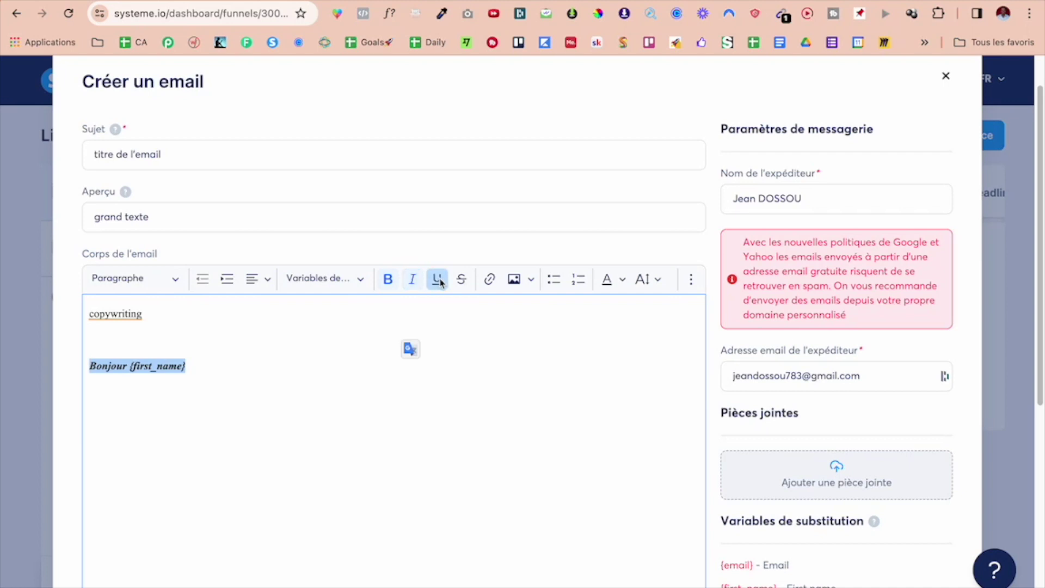
pyautogui.click(438, 280)
pyautogui.click(463, 280)
pyautogui.click(463, 280)
pyautogui.click(489, 279)
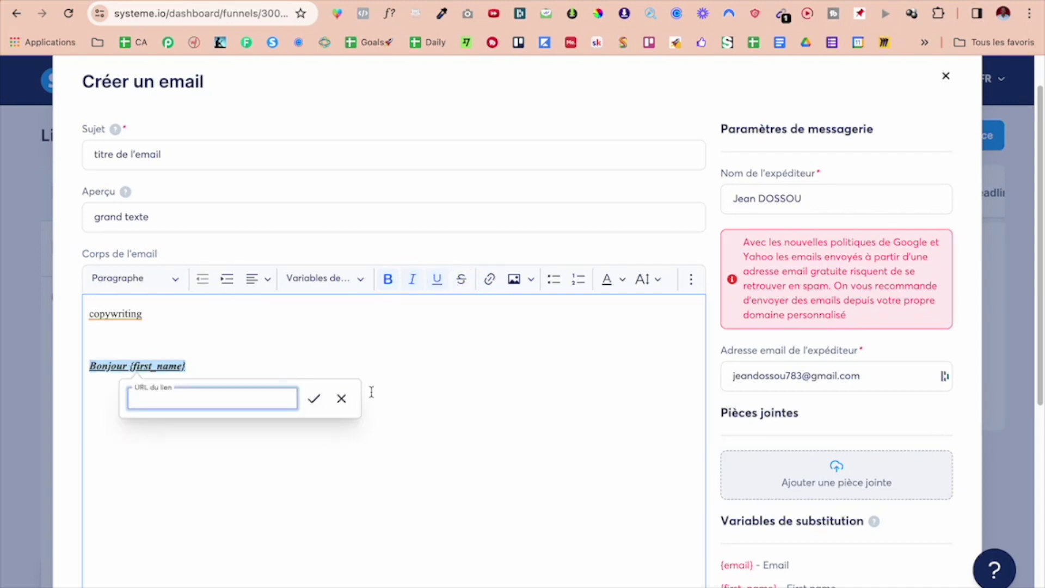
pyautogui.click(342, 399)
pyautogui.click(327, 365)
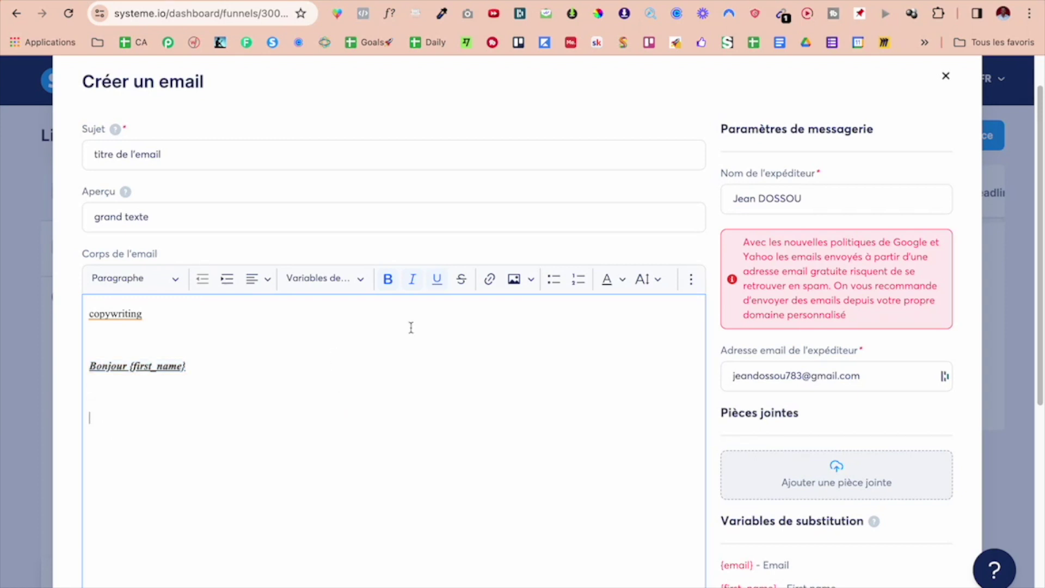
pyautogui.click(490, 280)
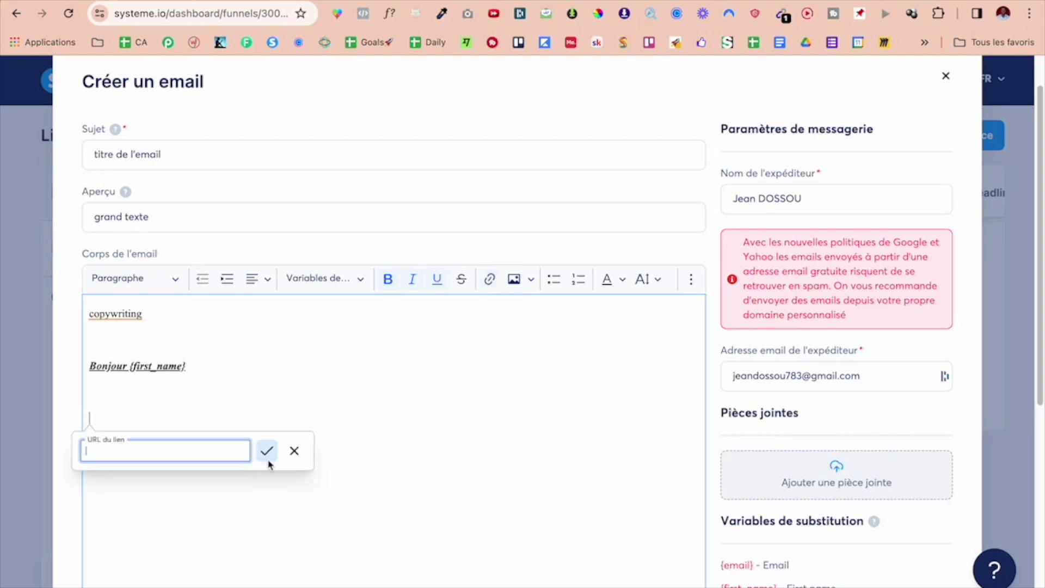
pyautogui.click(294, 451)
# - Discard the email draft together with its "Envoyer un email" action and save the automation rule
pyautogui.scroll(-7, 518, 554)
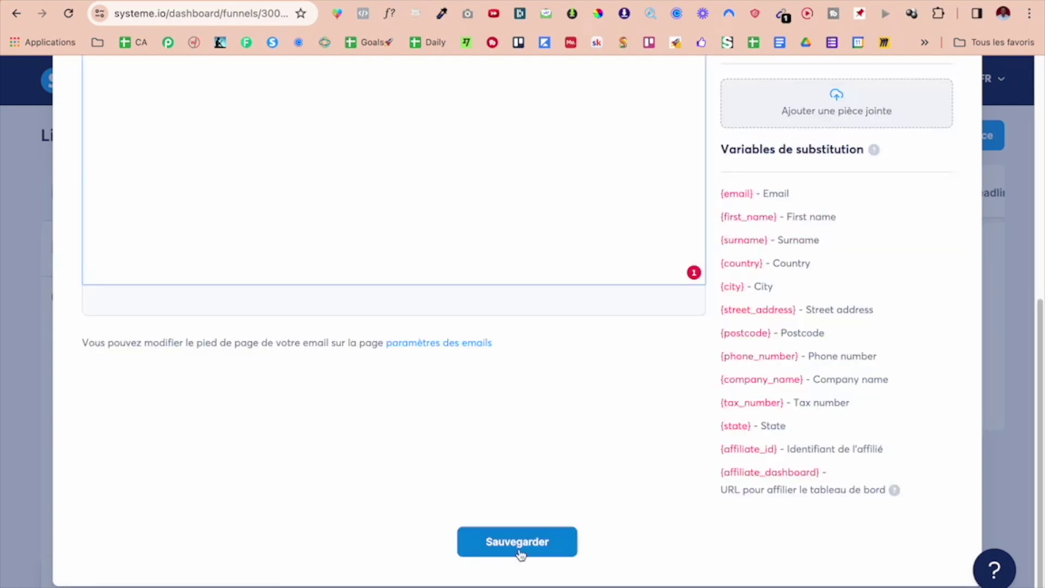
pyautogui.scroll(10, 908, 190)
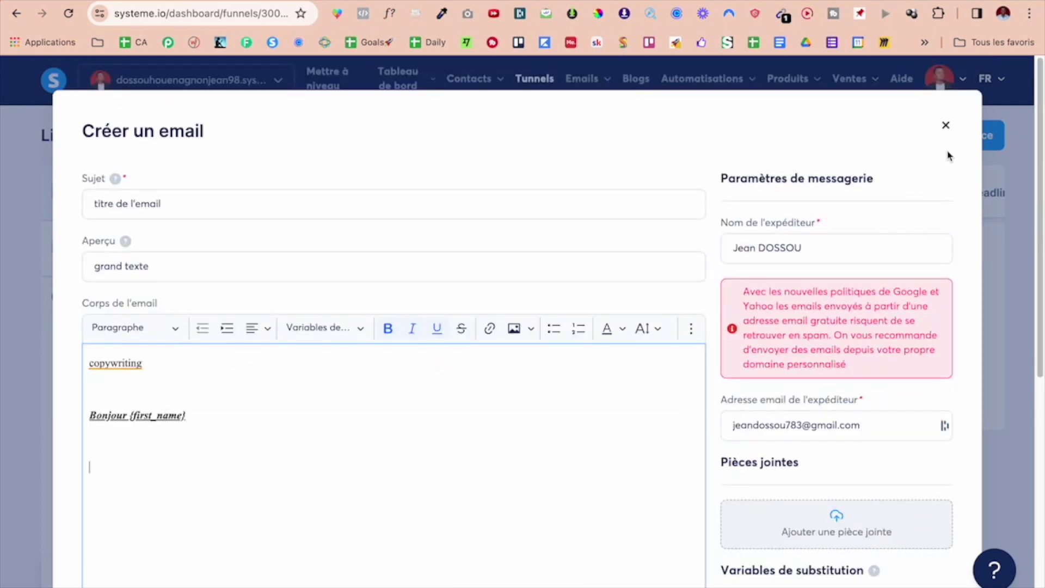
pyautogui.click(945, 125)
pyautogui.click(710, 377)
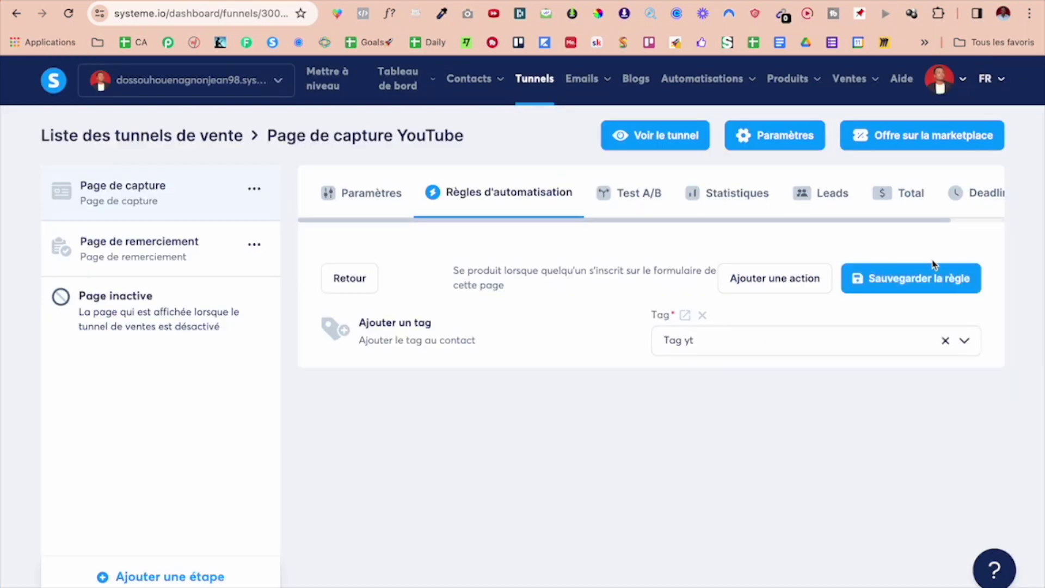
pyautogui.click(919, 280)
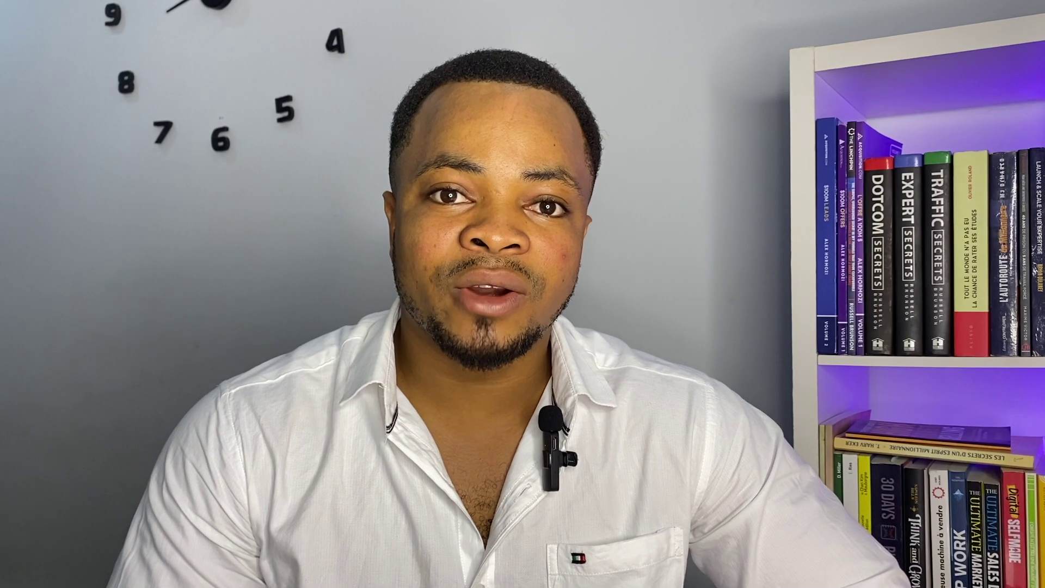